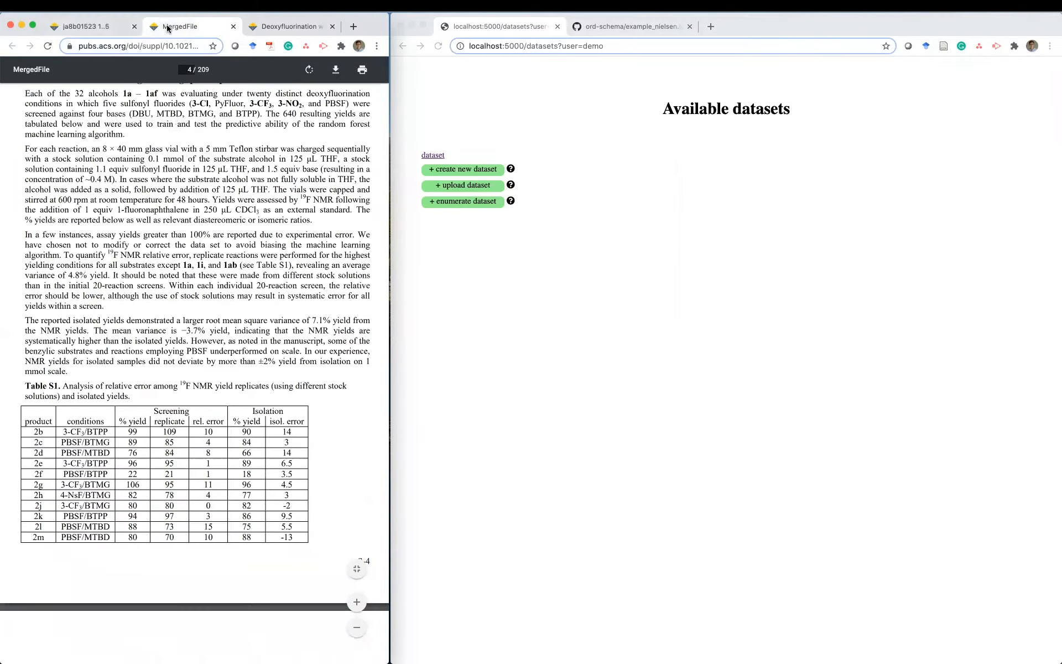
# - Review Table S1's NMR yield replicates, then switch to the ja8b01523 article showing Figure 1
pyautogui.scroll(3, 177, 133)
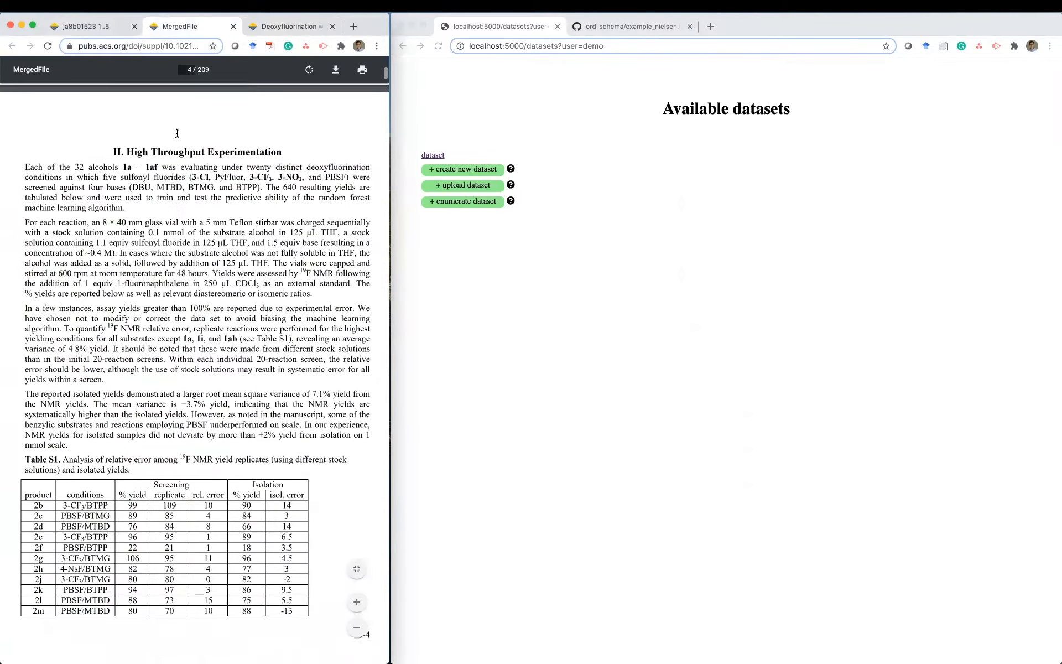
pyautogui.scroll(10, 177, 133)
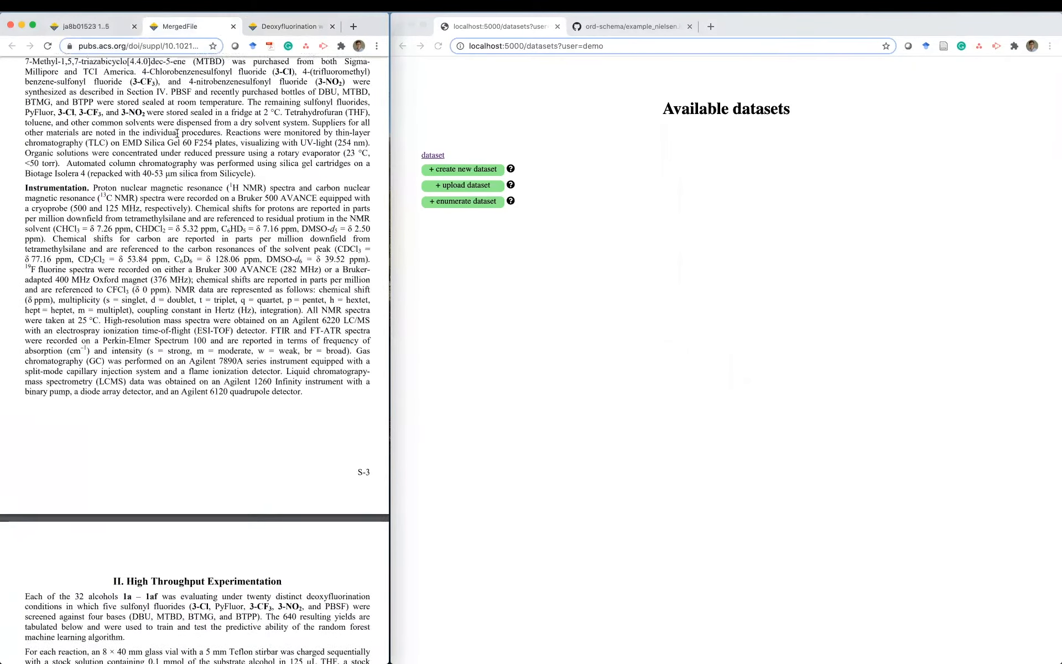
pyautogui.scroll(-7, 177, 133)
pyautogui.scroll(-4, 177, 133)
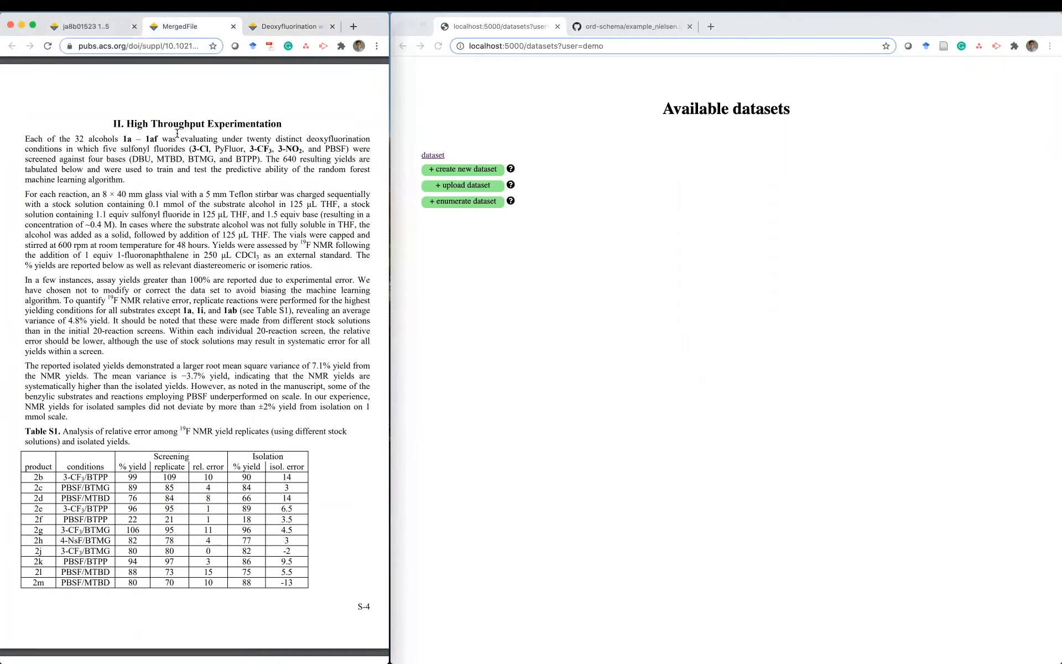
pyautogui.click(88, 26)
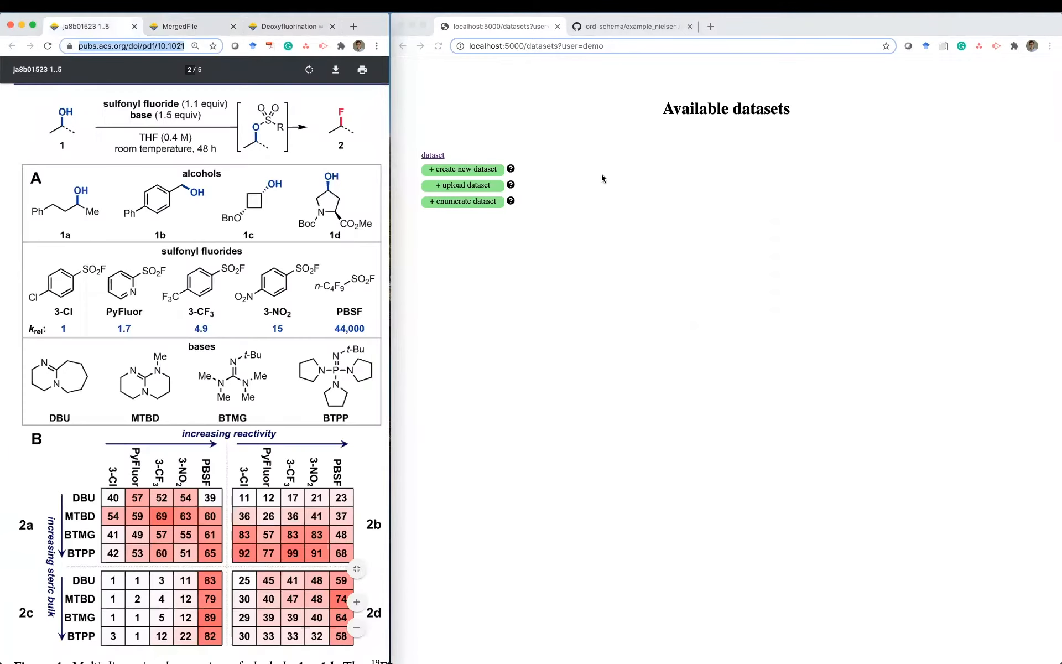
pyautogui.click(626, 191)
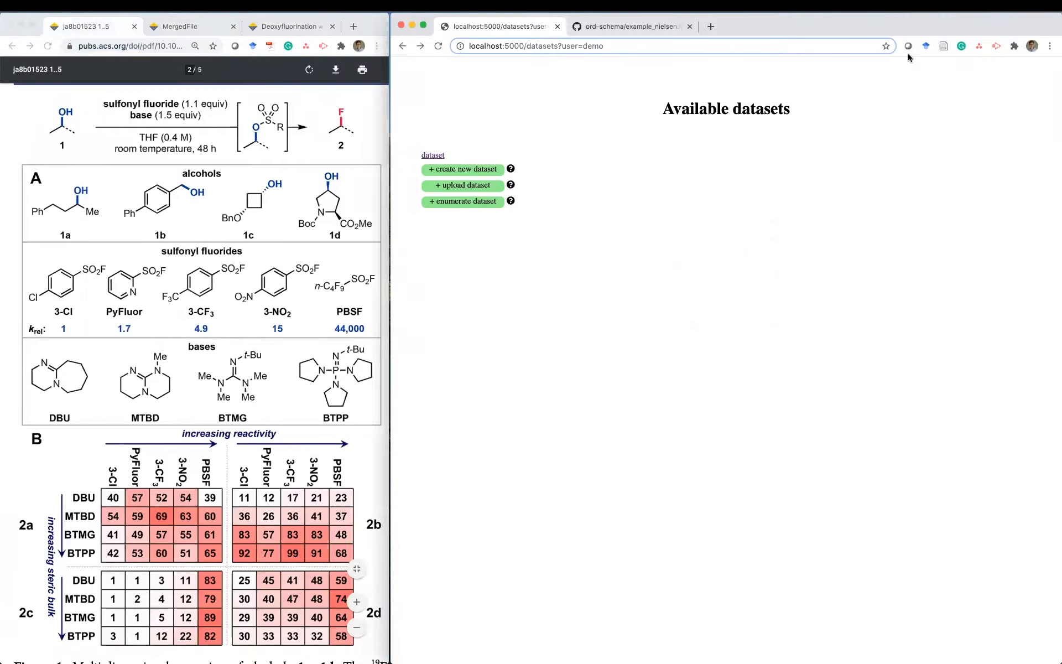
# - Create a new dataset called nielsen_template and open it
pyautogui.click(450, 171)
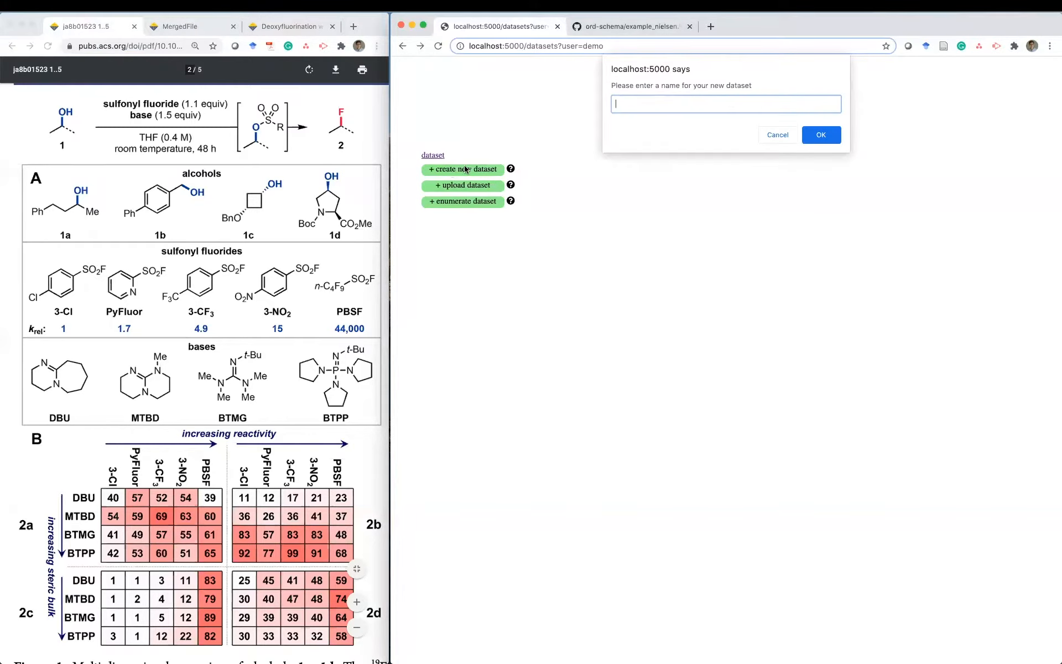
pyautogui.write('nielsen_template')
pyautogui.press('Return')
pyautogui.click(467, 170)
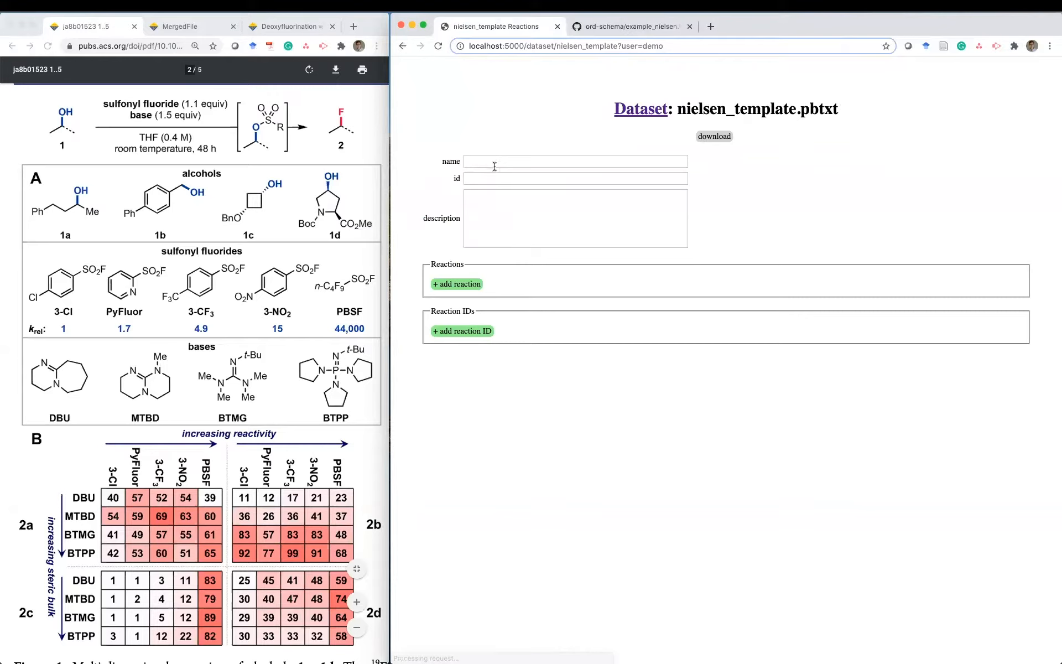
# - Name it 'Deoxyfluorination screen - reaction from figure 1', paste the DOI description, and save
pyautogui.click(565, 158)
pyautogui.write('Deo')
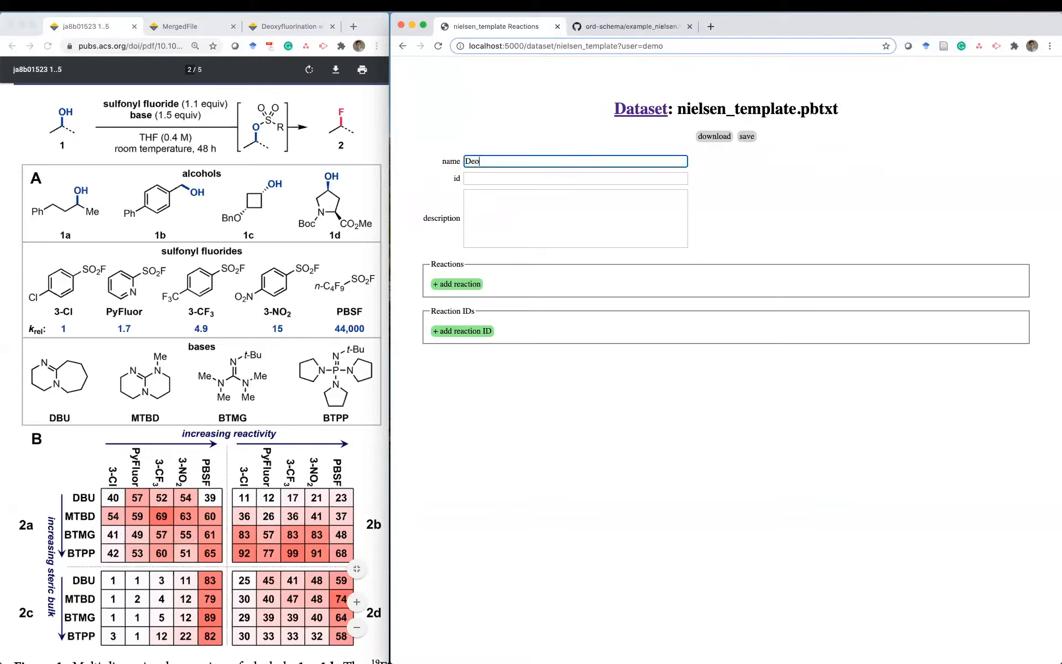
pyautogui.write('xyfluorination screen - reaction from table')
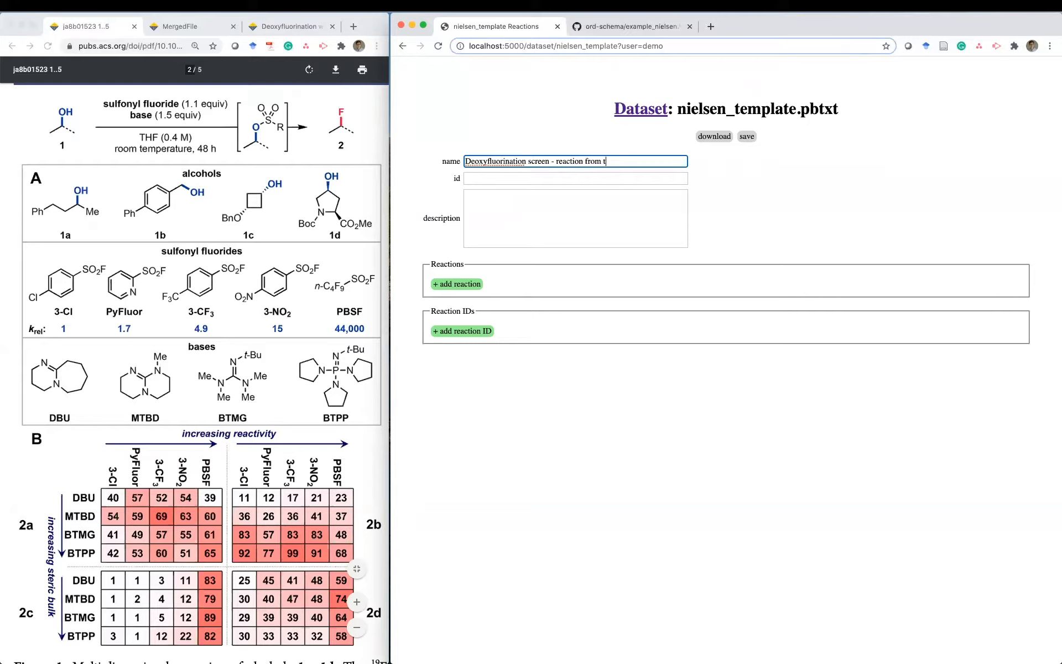
pyautogui.press('BackSpace')
pyautogui.press('BackSpace')
pyautogui.press('BackSpace')
pyautogui.press('BackSpace')
pyautogui.press('BackSpace')
pyautogui.press('BackSpace')
pyautogui.write('figure 1')
pyautogui.press('Tab')
pyautogui.press('Tab')
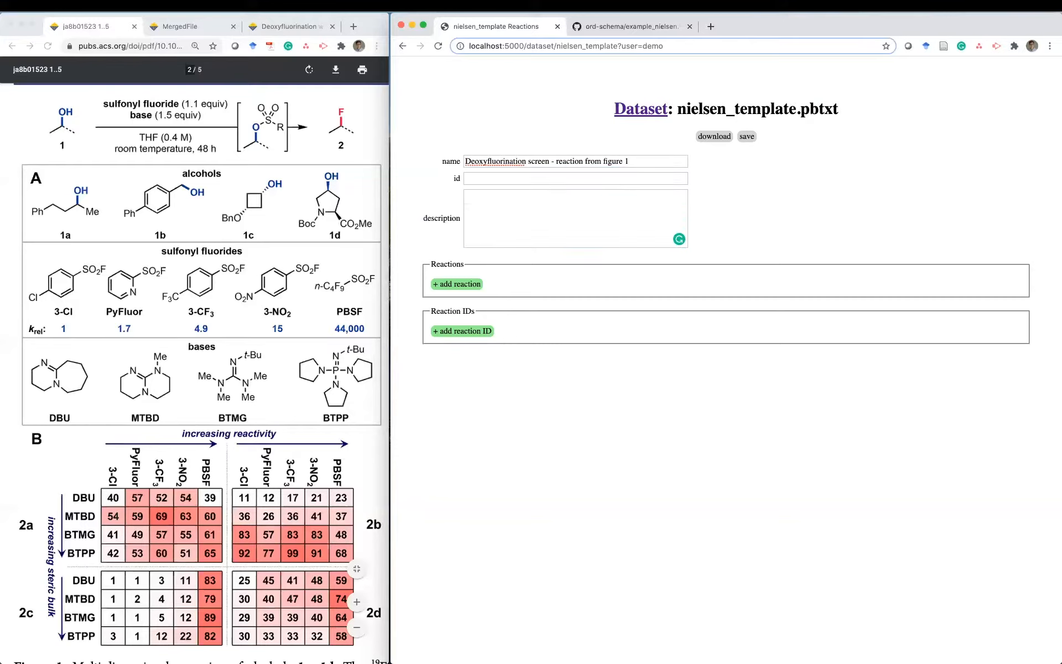
pyautogui.write('Reactions from Figure 1 of DOI: 10.1021/jacs.8b01523')
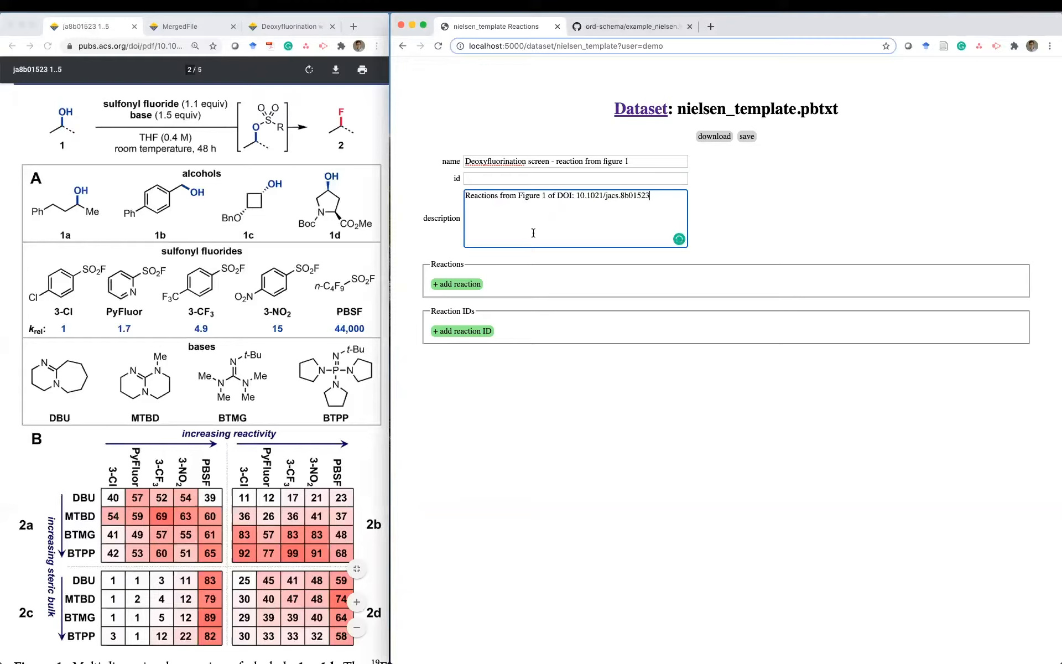
pyautogui.click(748, 136)
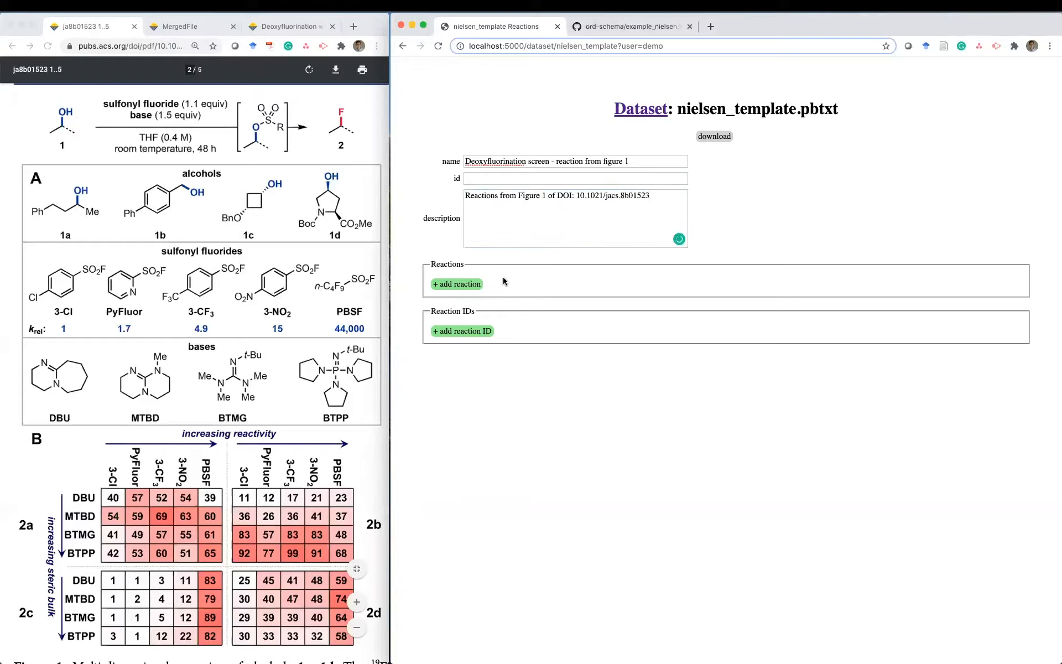
# - Add reaction 0 to the dataset and open it in the reaction editor
pyautogui.click(465, 285)
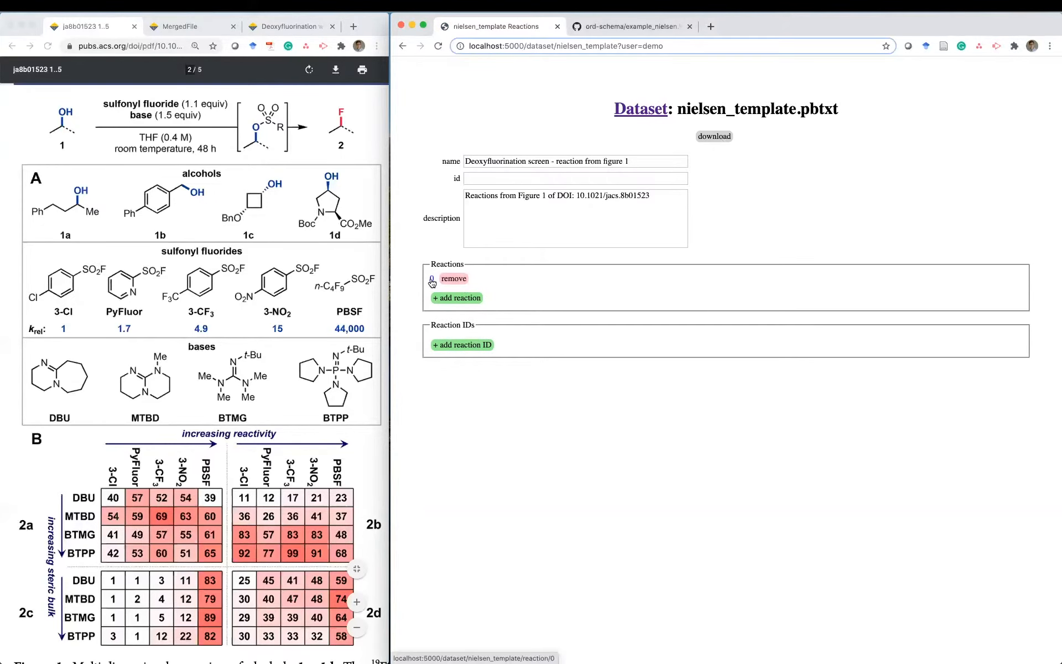
pyautogui.click(432, 281)
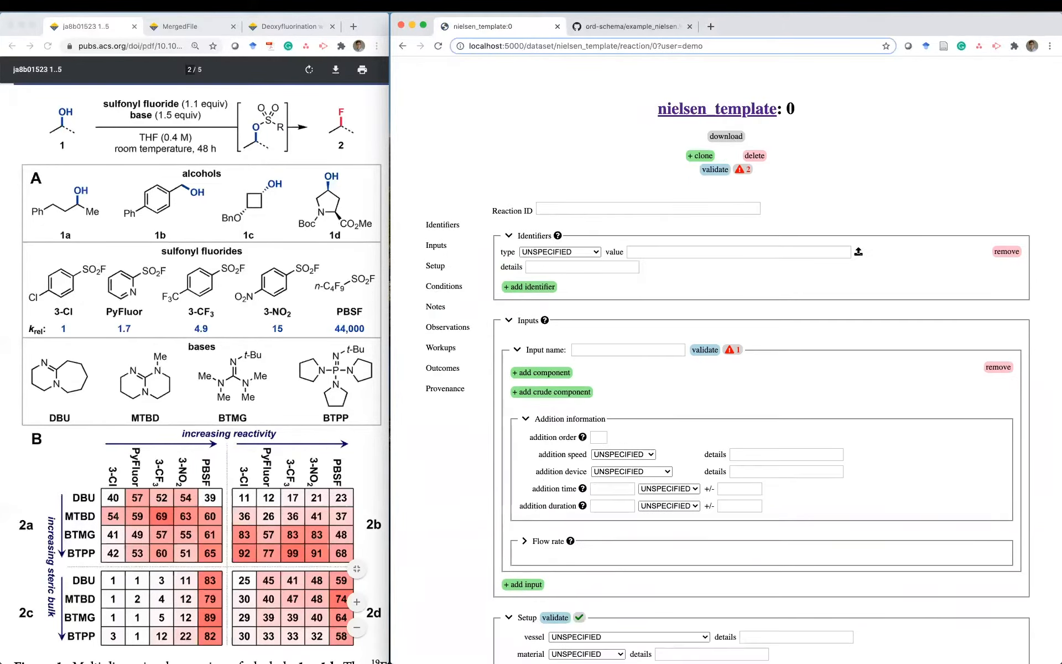
pyautogui.click(516, 173)
# - Step through each form section from Identifiers to Provenance, then show the full form
pyautogui.click(450, 227)
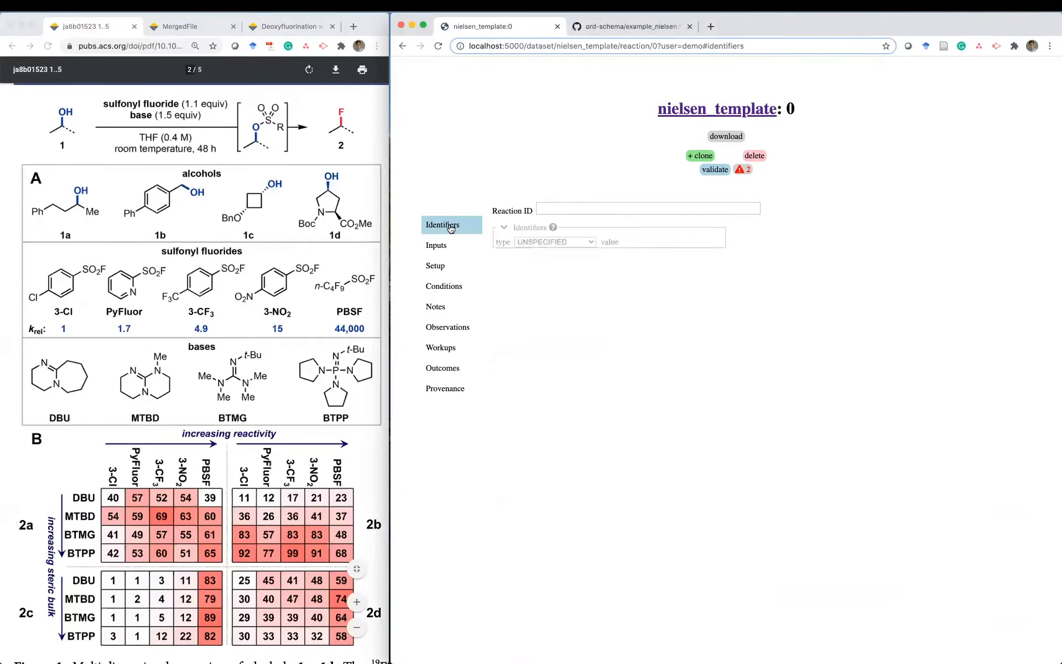
pyautogui.click(445, 248)
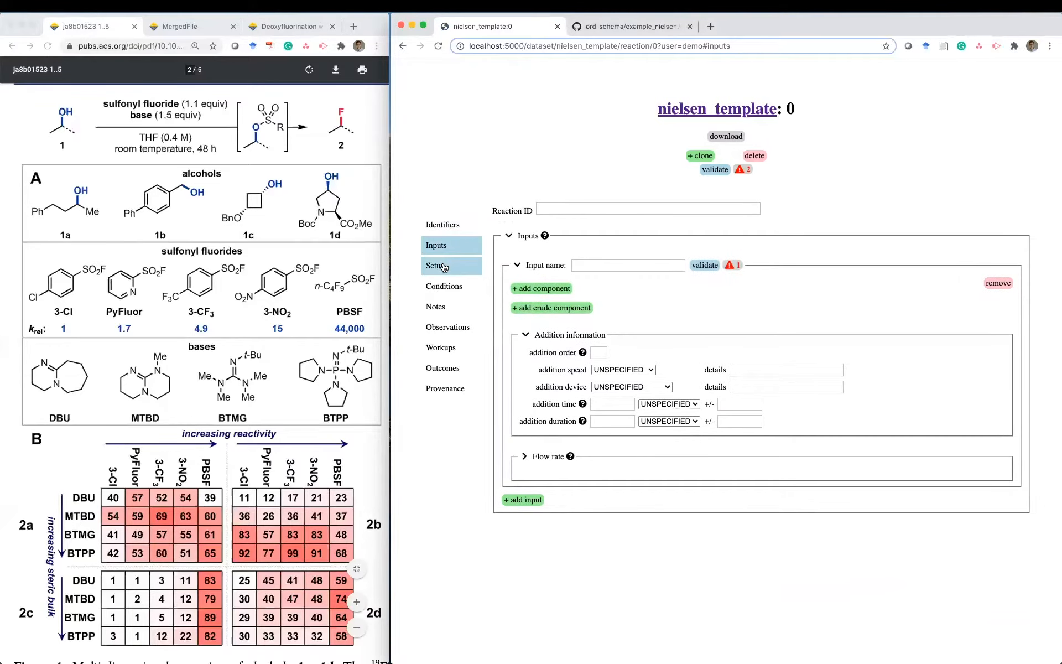
pyautogui.click(444, 266)
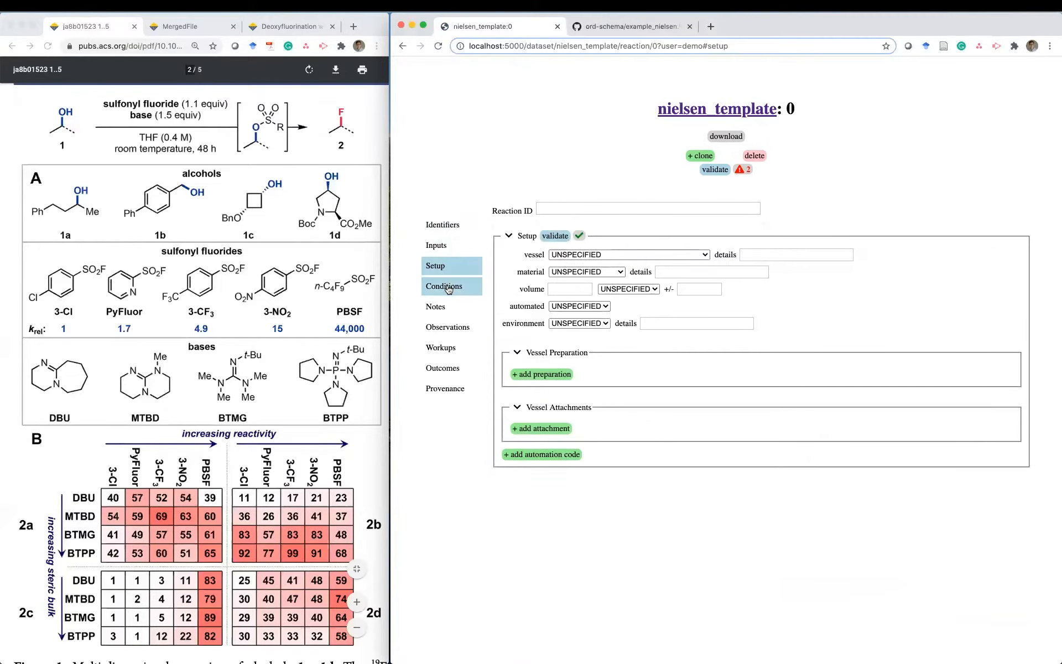
pyautogui.click(444, 287)
pyautogui.click(446, 307)
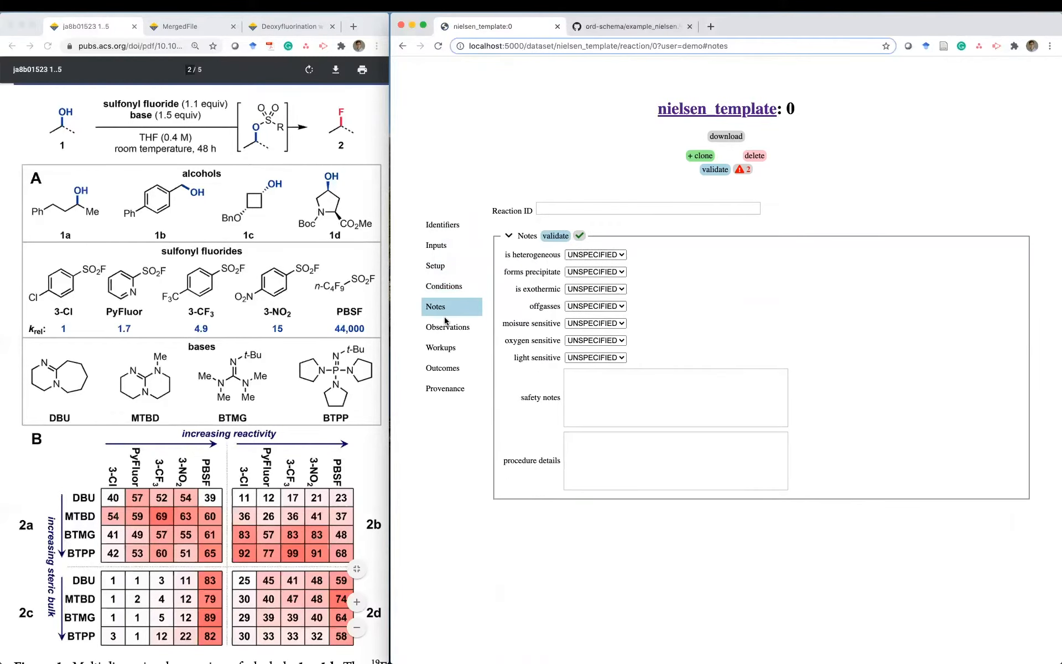
pyautogui.click(447, 328)
pyautogui.click(448, 349)
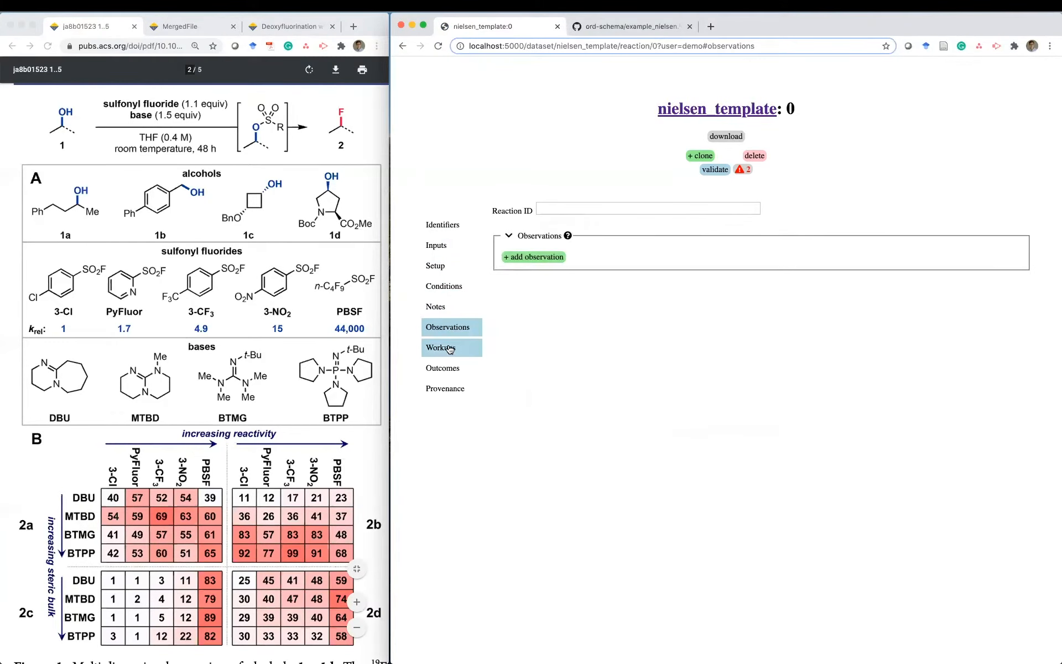
pyautogui.click(451, 365)
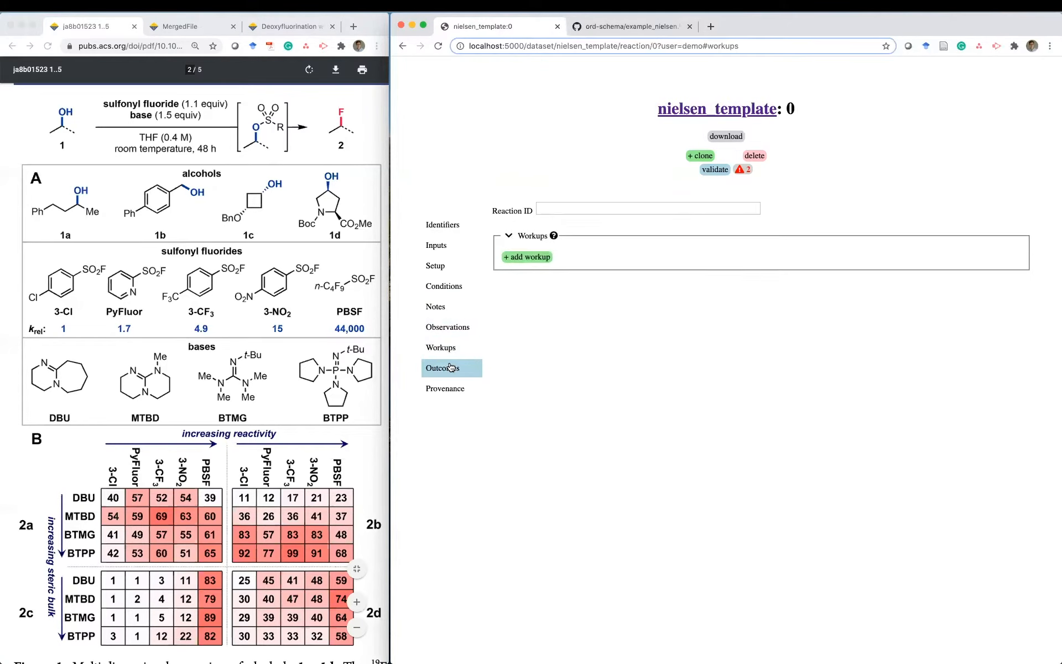
pyautogui.click(453, 390)
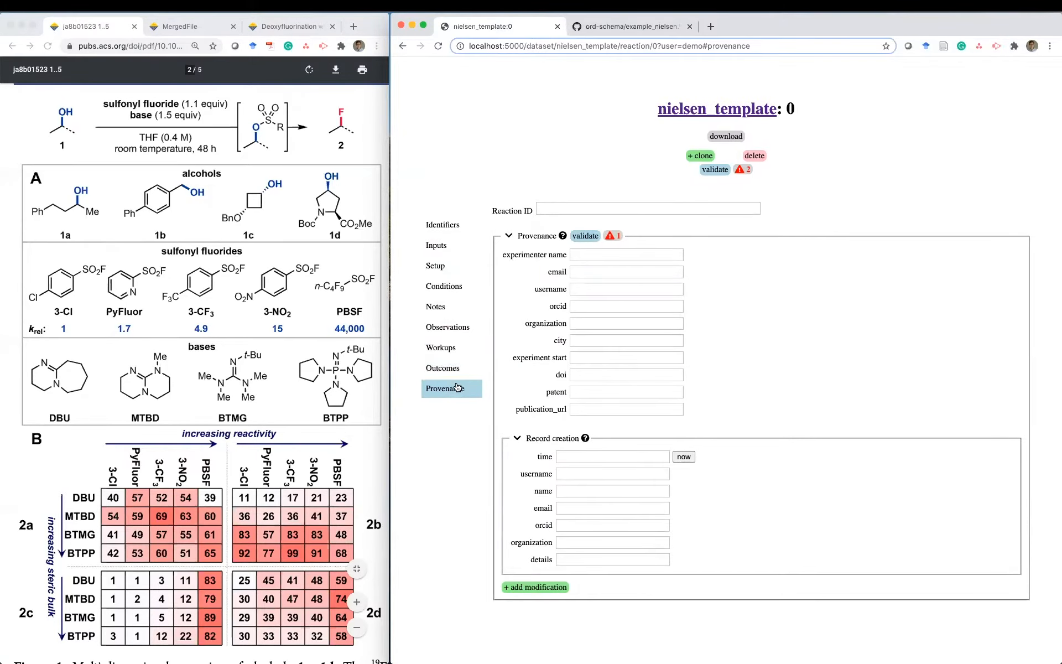
pyautogui.click(458, 387)
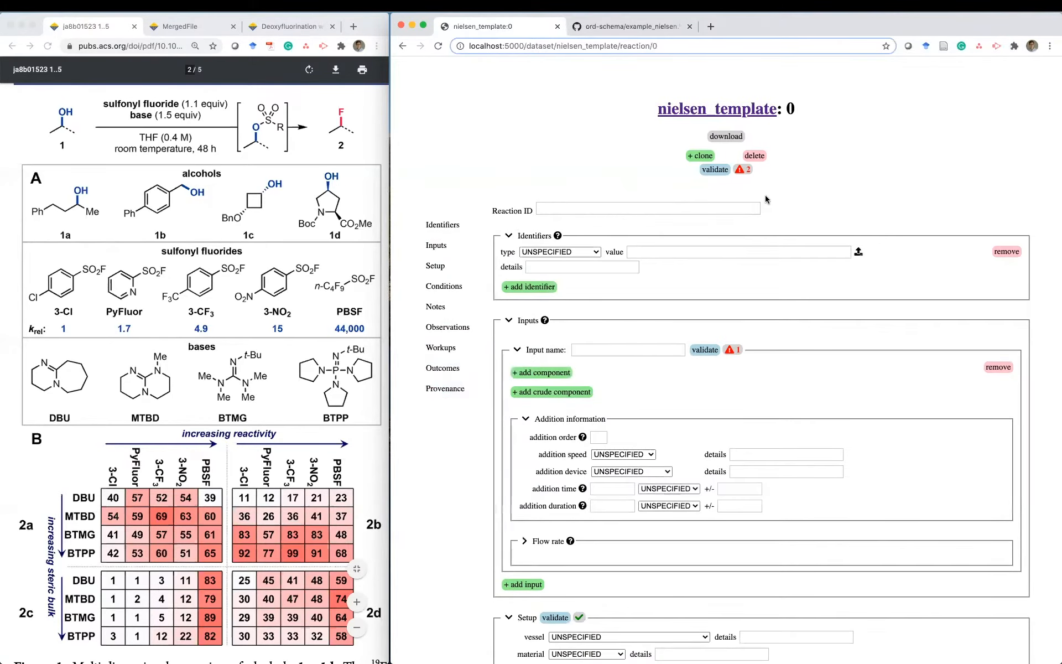
# - Show the validation errors requiring at least one input and one outcome
pyautogui.moveTo(740, 170)
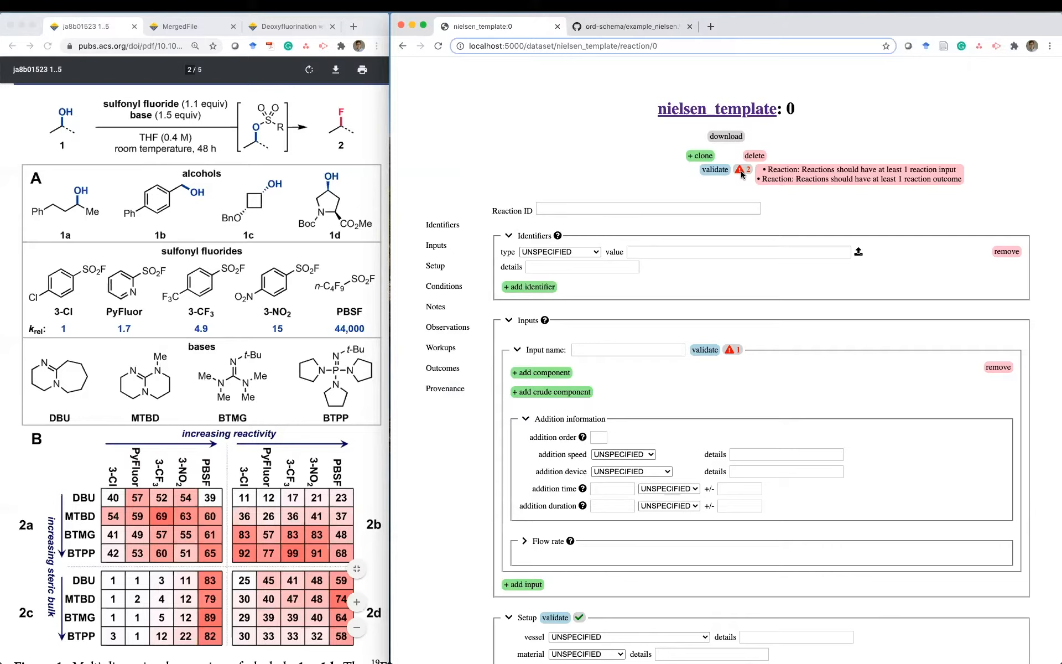
# - Add a NAME identifier with value 'deoxyfluorination' to the reaction
pyautogui.click(566, 253)
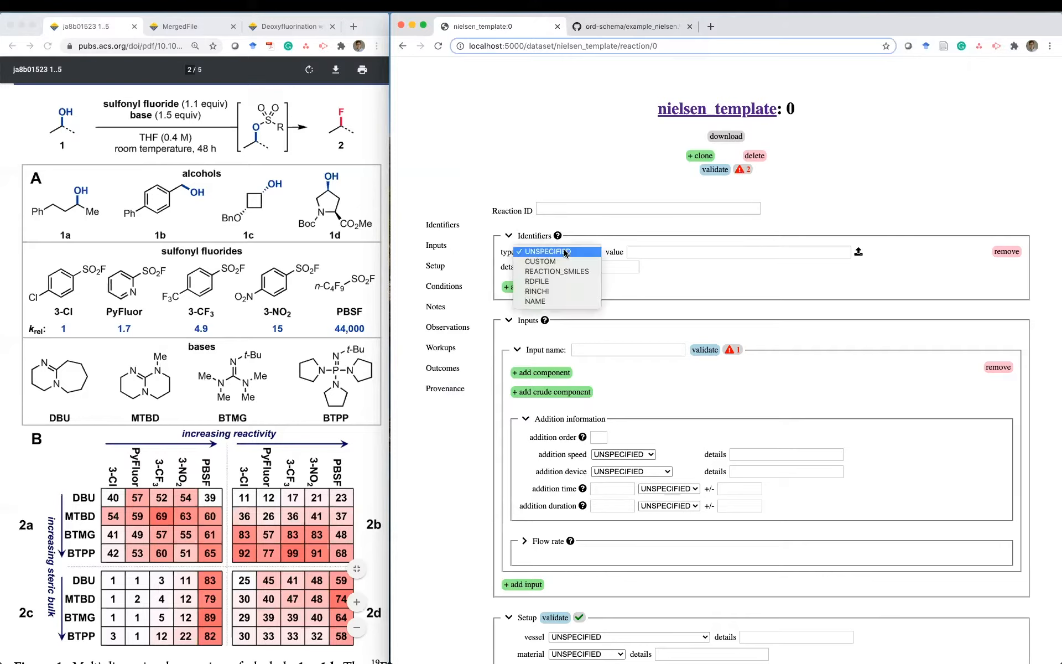
pyautogui.click(539, 301)
pyautogui.click(677, 252)
pyautogui.write('deoxyfluorination')
pyautogui.click(719, 282)
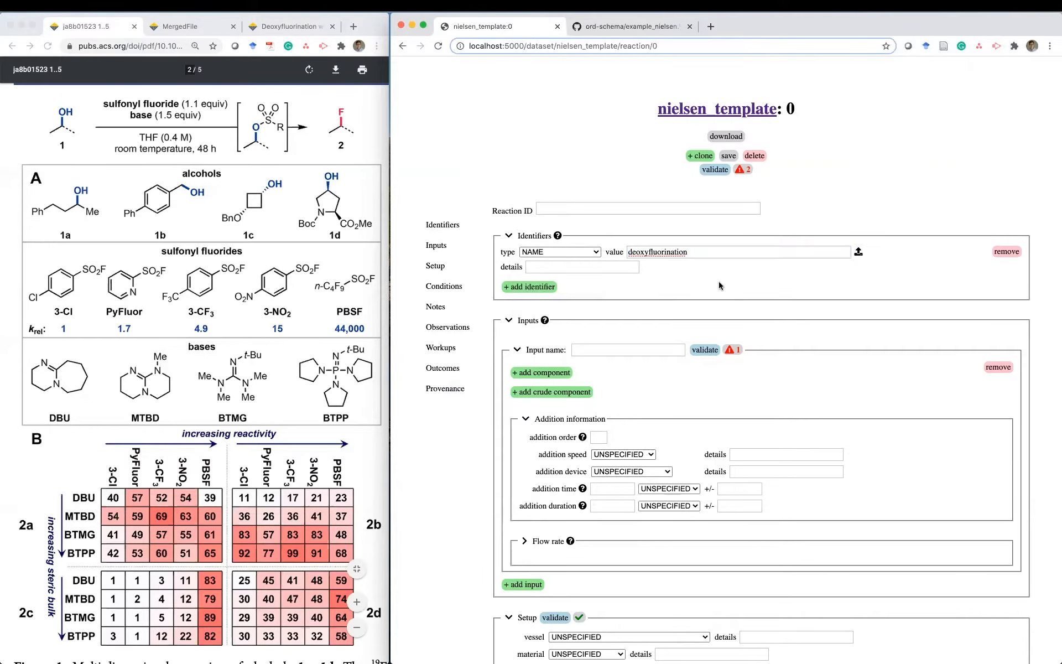
# - Name the first reaction input 'alcohol in THF'
pyautogui.scroll(-3, 719, 283)
pyautogui.scroll(-2, 718, 281)
pyautogui.click(610, 208)
pyautogui.write('alcohol in THF')
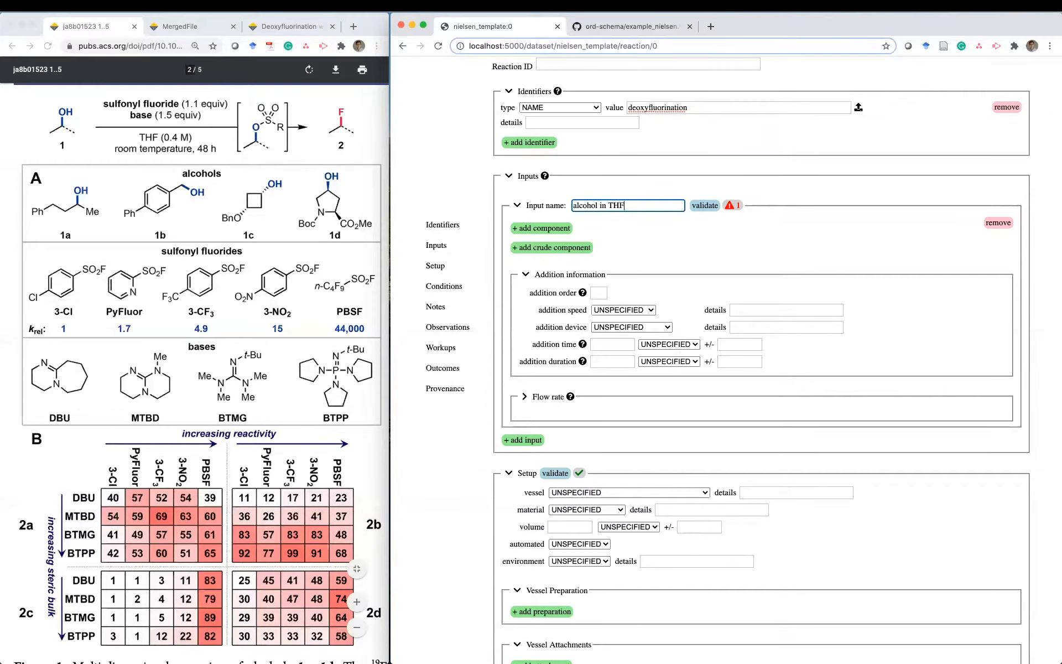
pyautogui.click(602, 225)
pyautogui.scroll(-2, 603, 227)
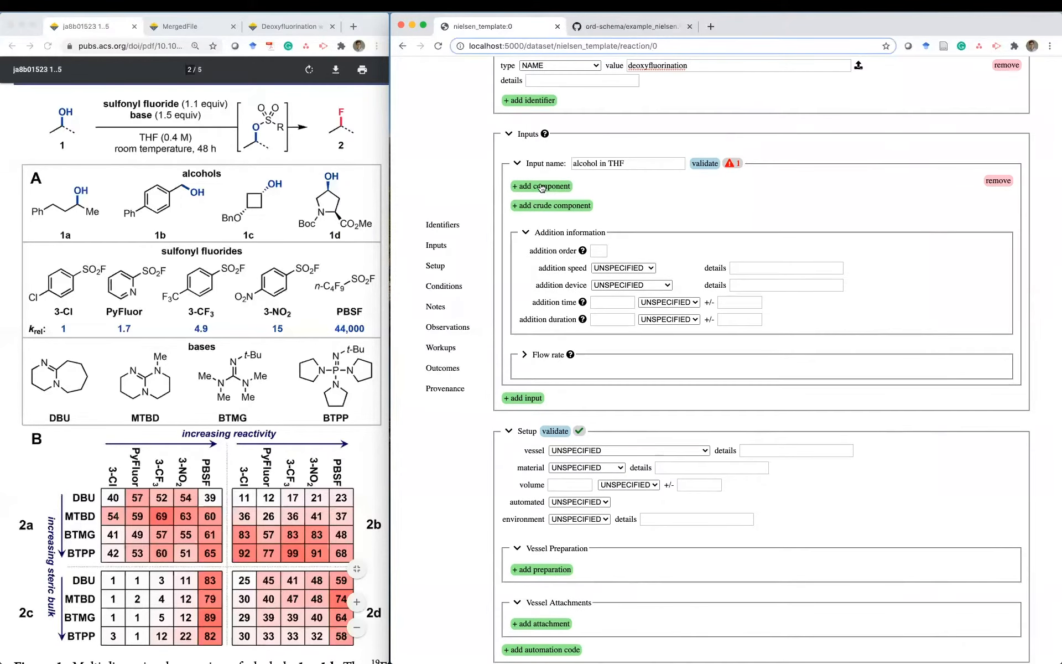
# - Add a REACTANT component to the alcohol in THF input with limiting reactant set to TRUE
pyautogui.click(543, 187)
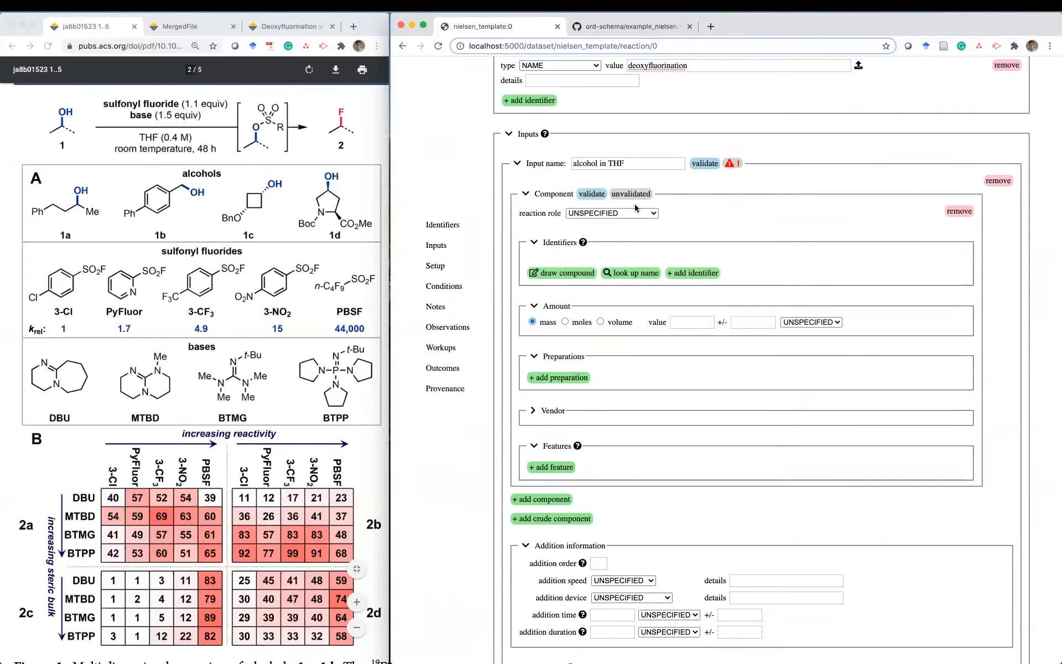
pyautogui.click(629, 214)
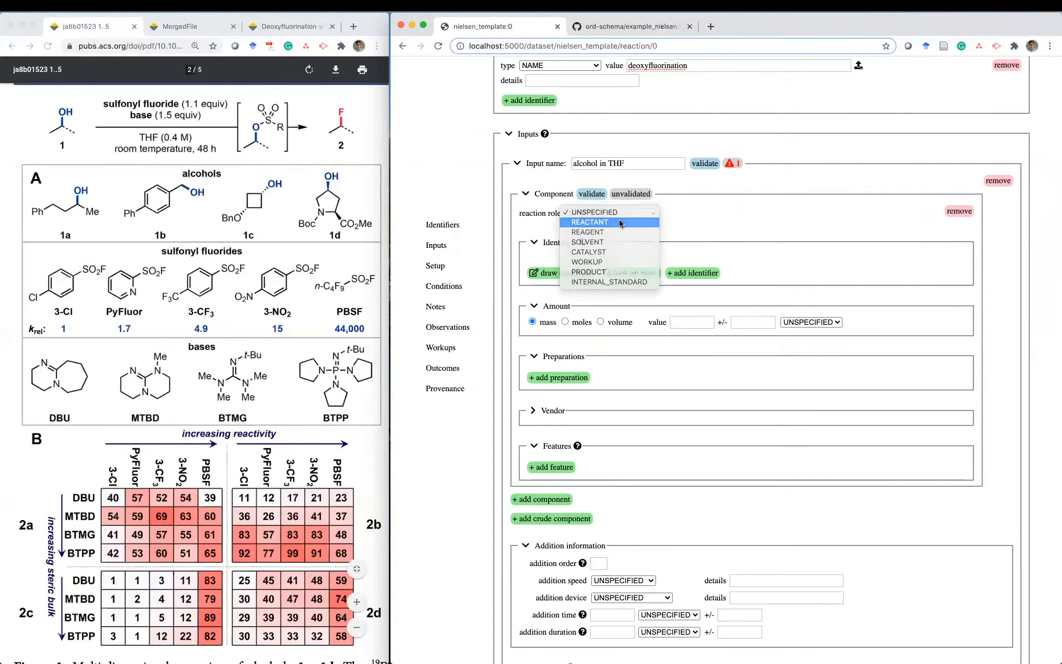
pyautogui.click(621, 223)
pyautogui.click(706, 230)
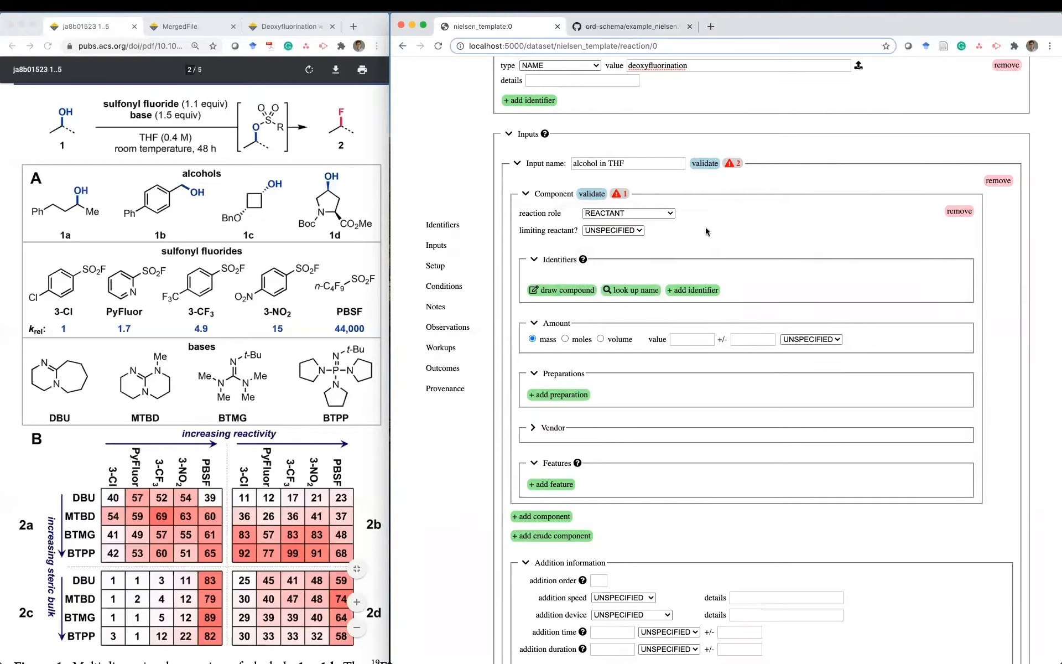
pyautogui.press('super+Tab')
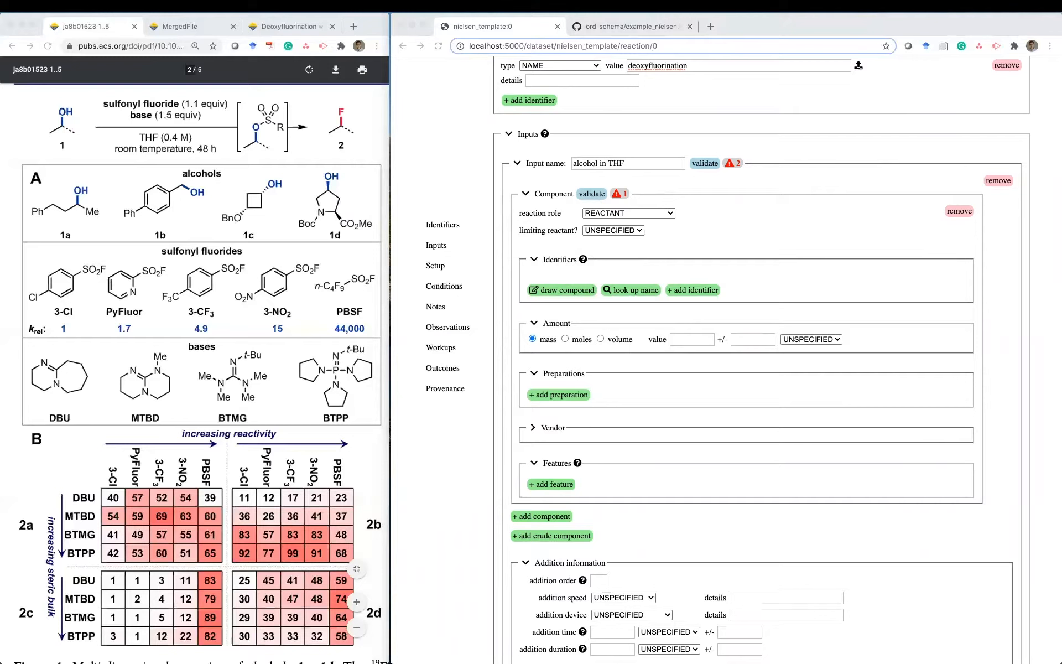
pyautogui.click(624, 233)
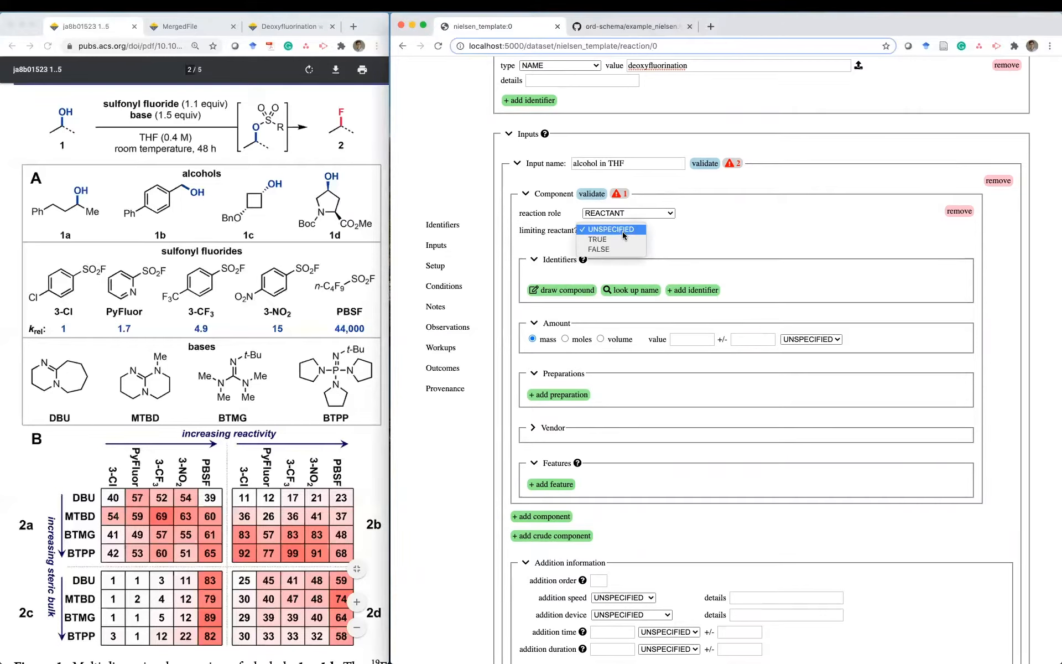
pyautogui.click(621, 239)
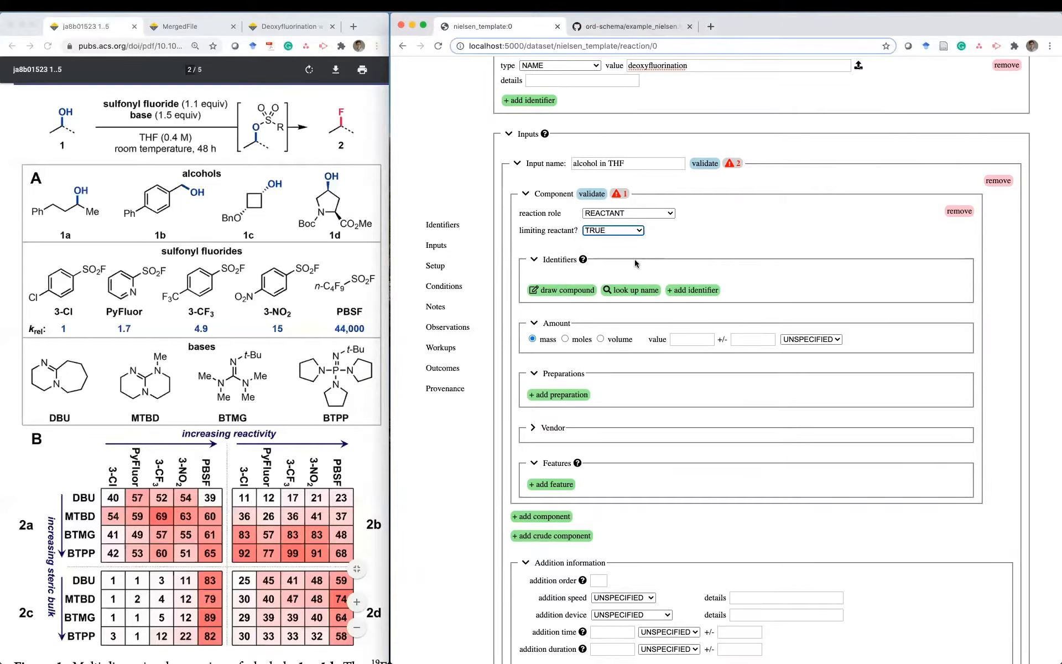
# - Draw 4-phenylbutan-2-ol in Ketcher, saving SMILES C1=CC=CC=C1CCC(O)C and a MOLBLOCK identifier
pyautogui.click(570, 291)
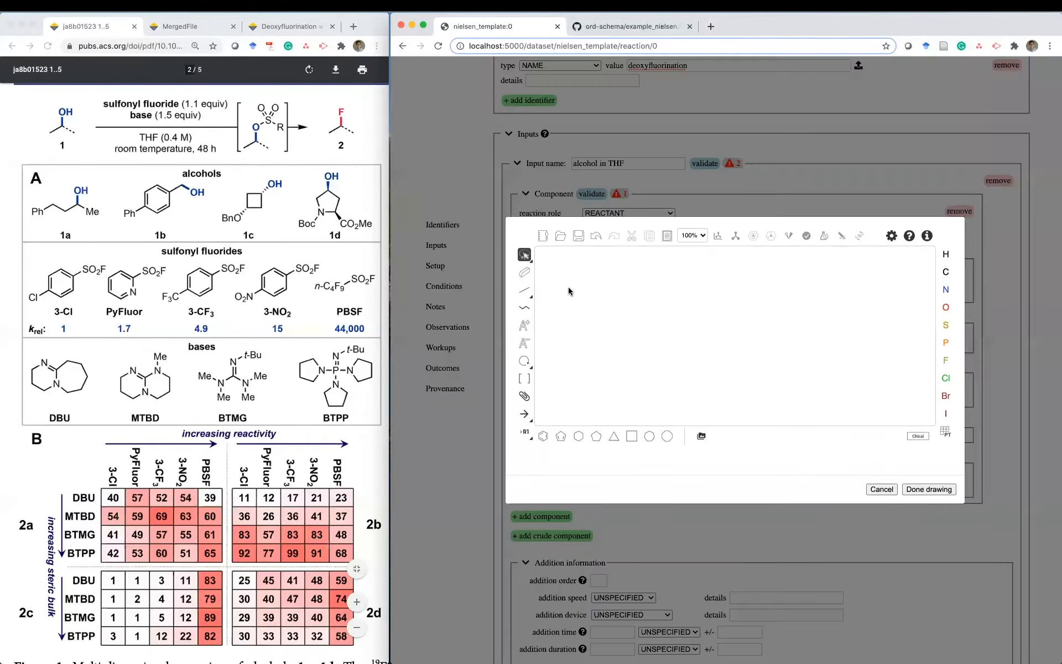
pyautogui.click(544, 438)
pyautogui.click(613, 334)
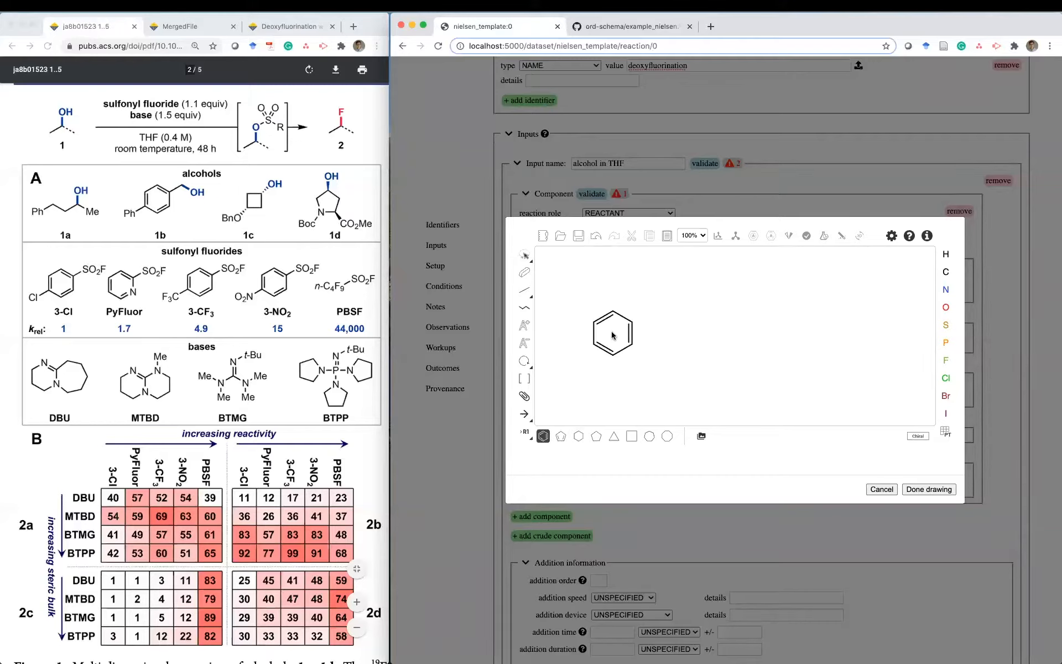
pyautogui.click(524, 290)
pyautogui.click(633, 321)
pyautogui.click(653, 312)
pyautogui.click(671, 322)
pyautogui.click(690, 312)
pyautogui.click(691, 311)
pyautogui.click(946, 308)
pyautogui.click(691, 290)
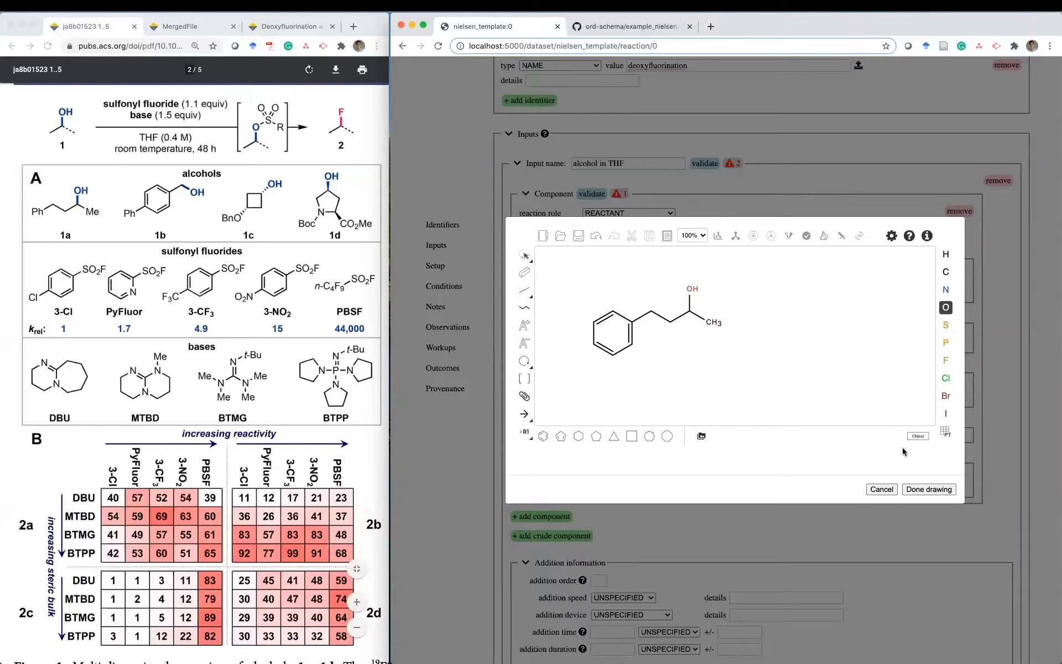
pyautogui.click(925, 489)
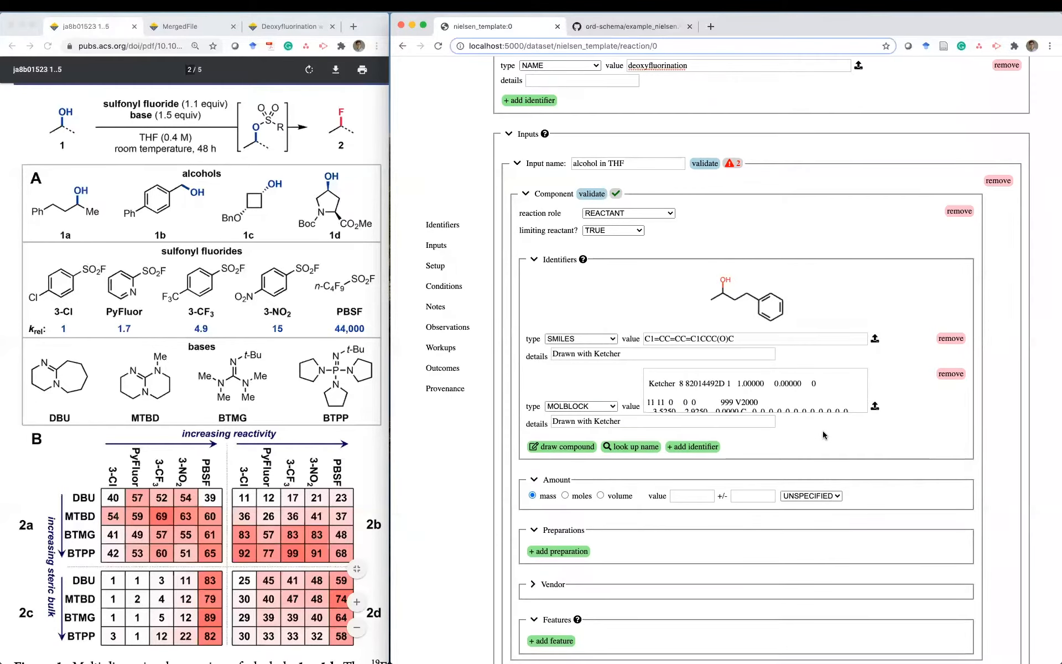
# - Delete the reactant's MOLBLOCK row and enter its amount in moles as 0.1 MILLIMOLE
pyautogui.click(946, 376)
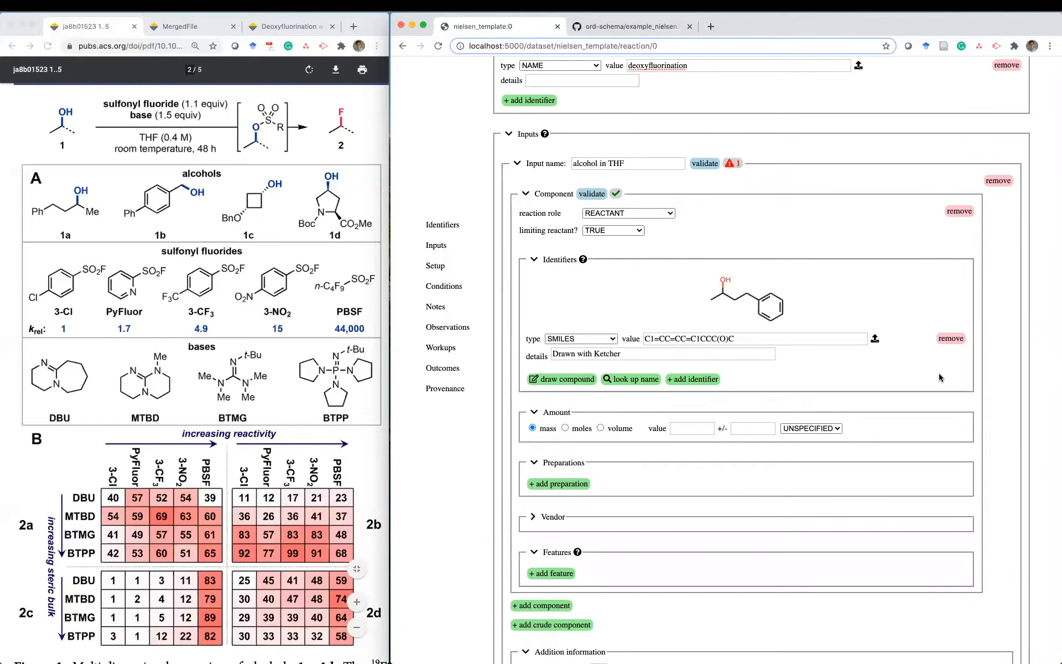
pyautogui.scroll(-2, 775, 378)
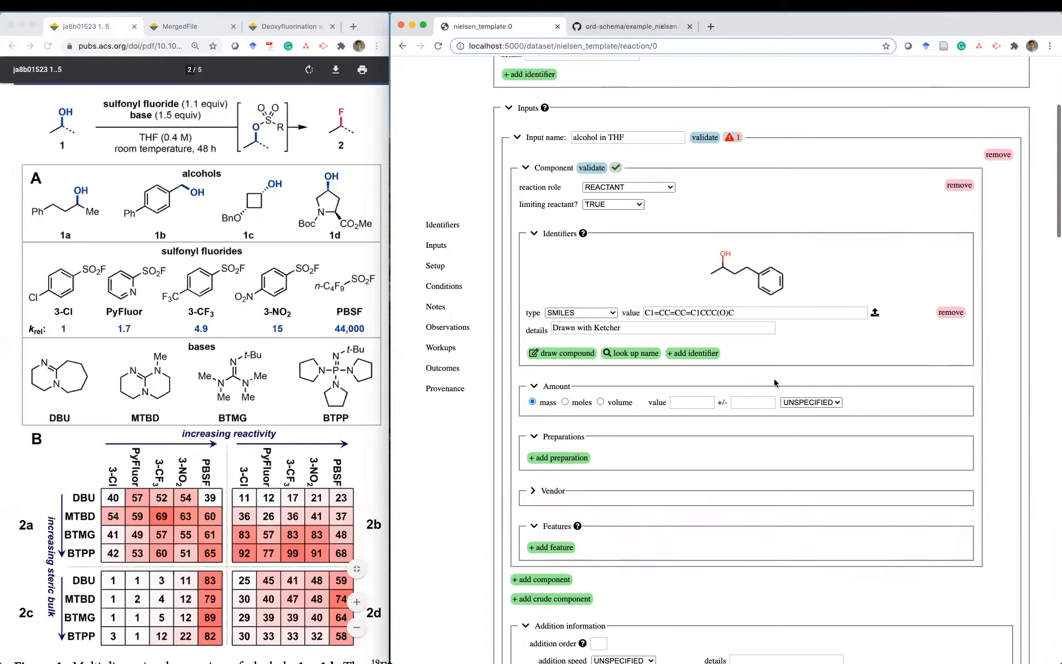
pyautogui.click(564, 373)
pyautogui.click(690, 375)
pyautogui.write('0.1')
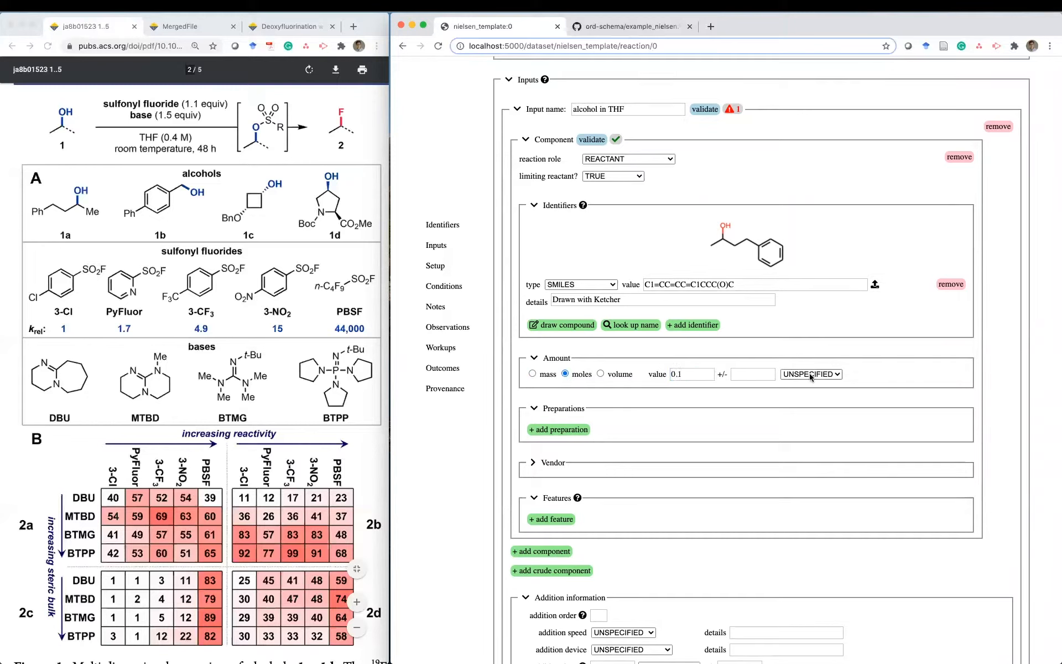
pyautogui.click(811, 374)
pyautogui.click(822, 392)
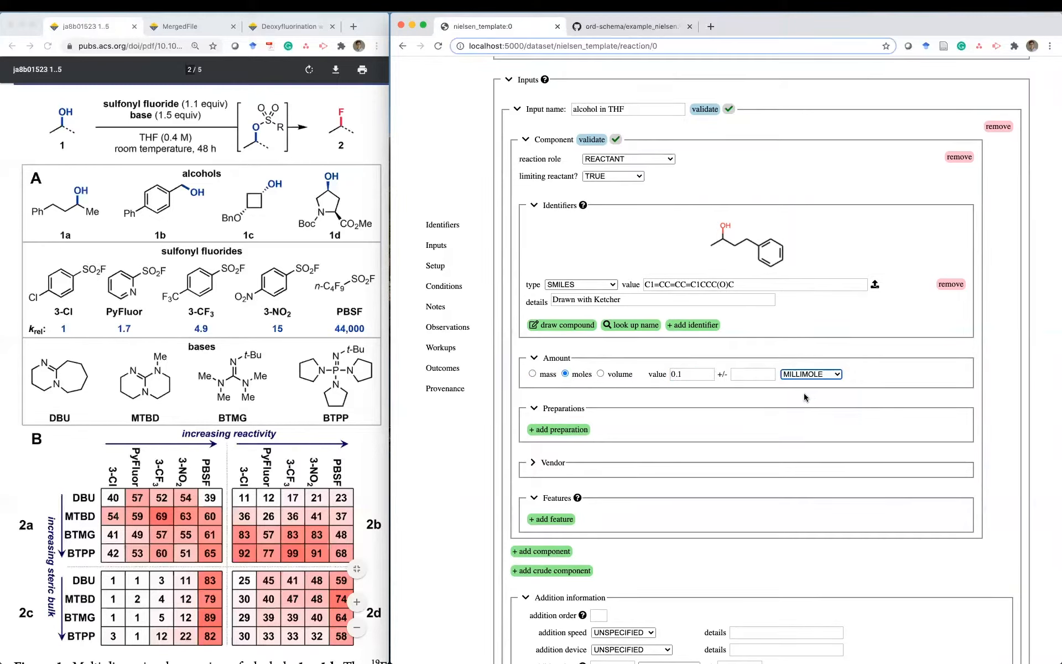
pyautogui.scroll(-3, 665, 427)
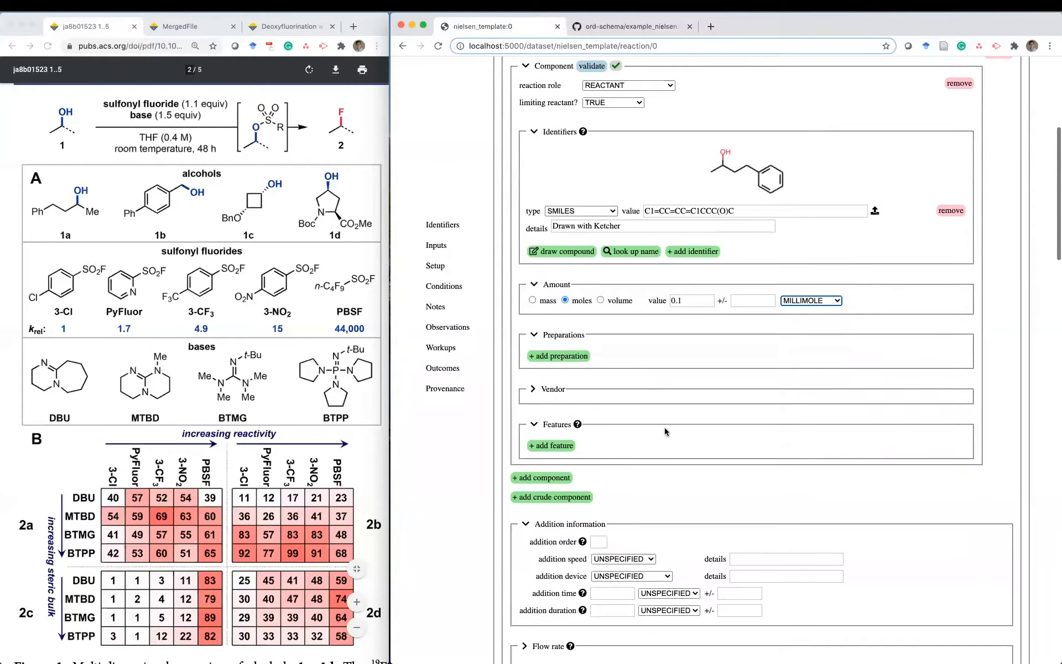
pyautogui.click(533, 352)
pyautogui.click(584, 346)
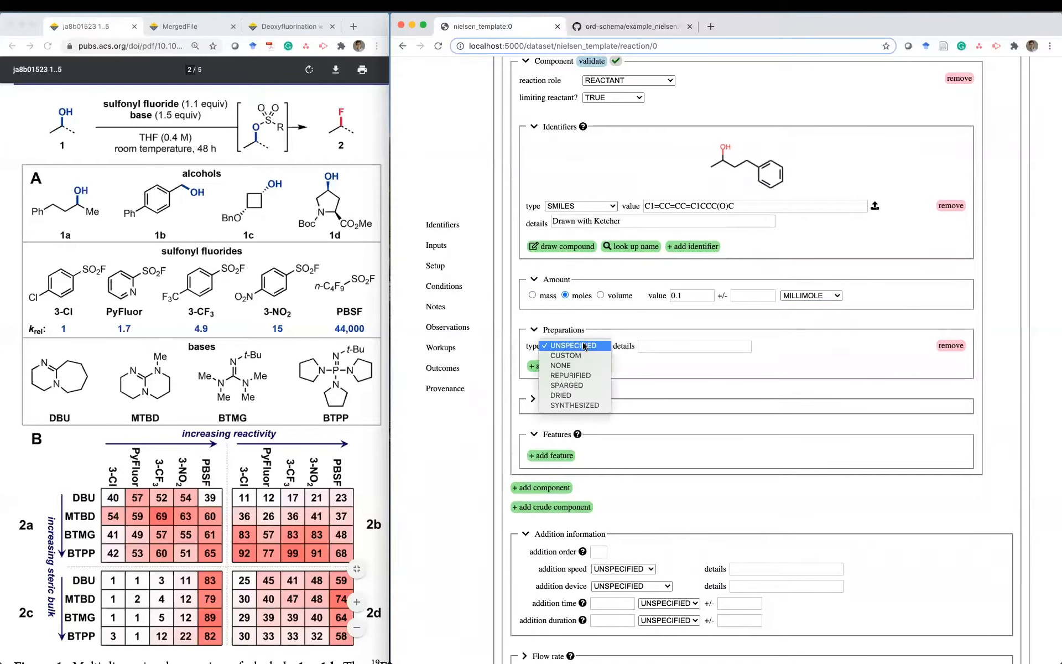
pyautogui.click(709, 352)
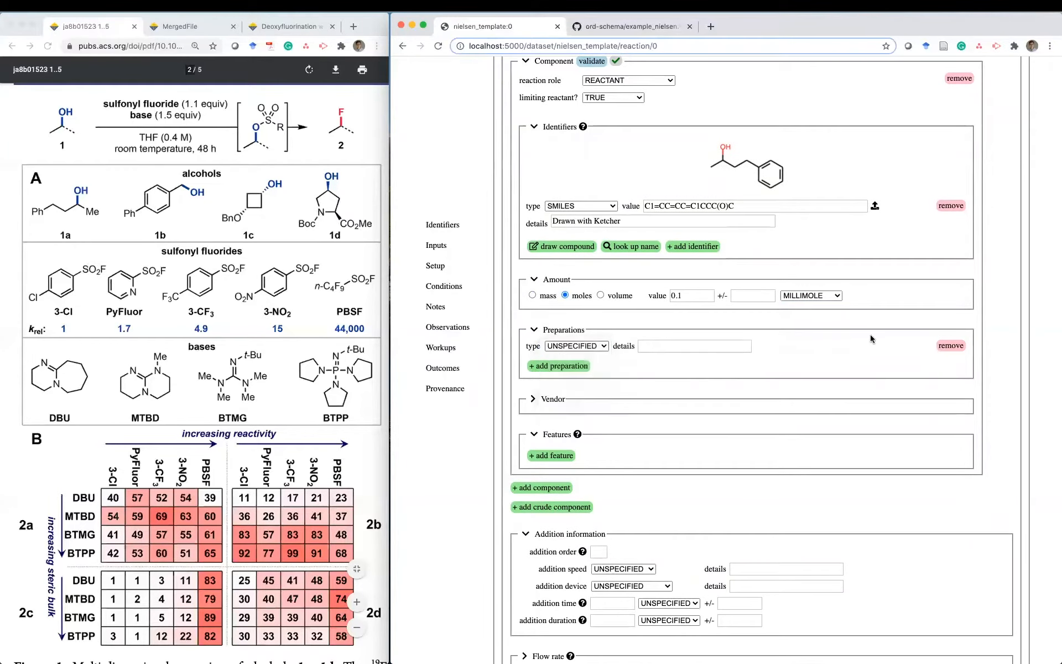
pyautogui.click(948, 346)
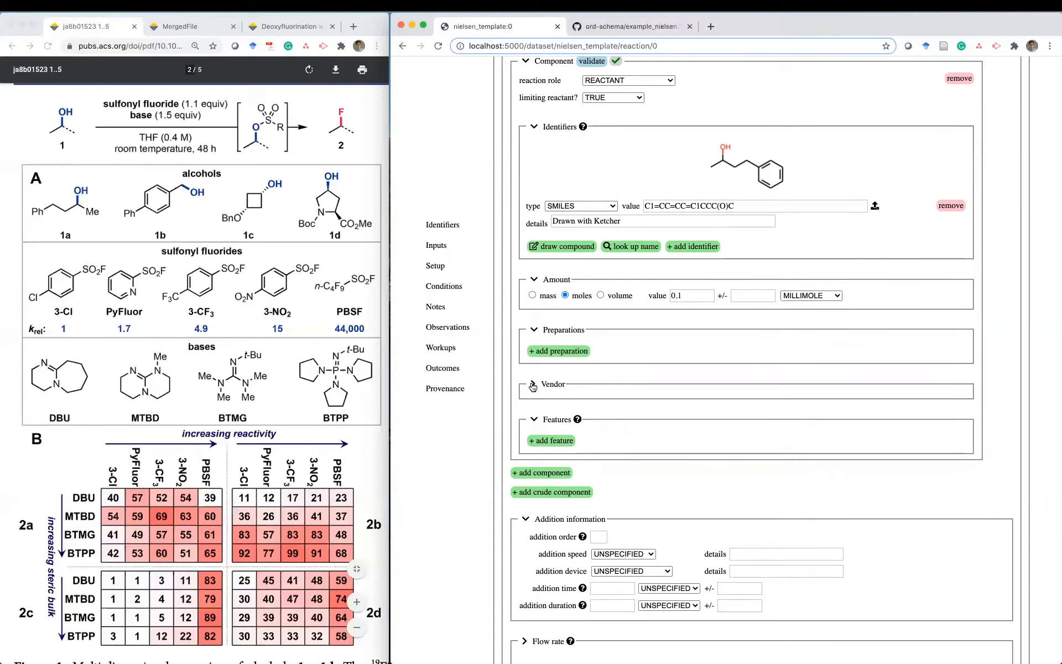
pyautogui.click(532, 386)
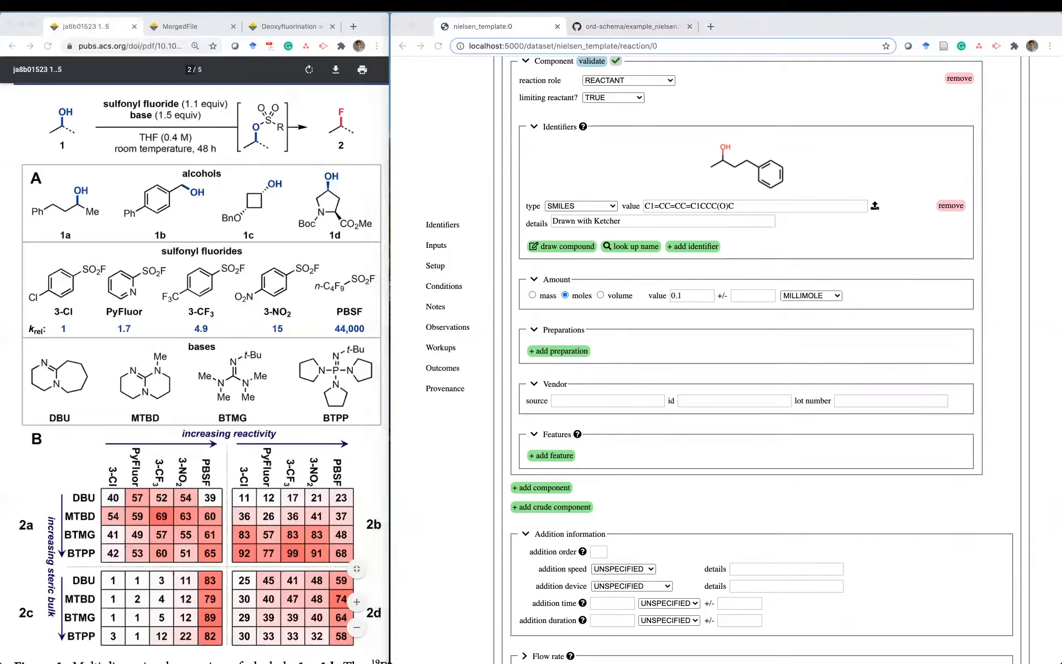
pyautogui.click(534, 387)
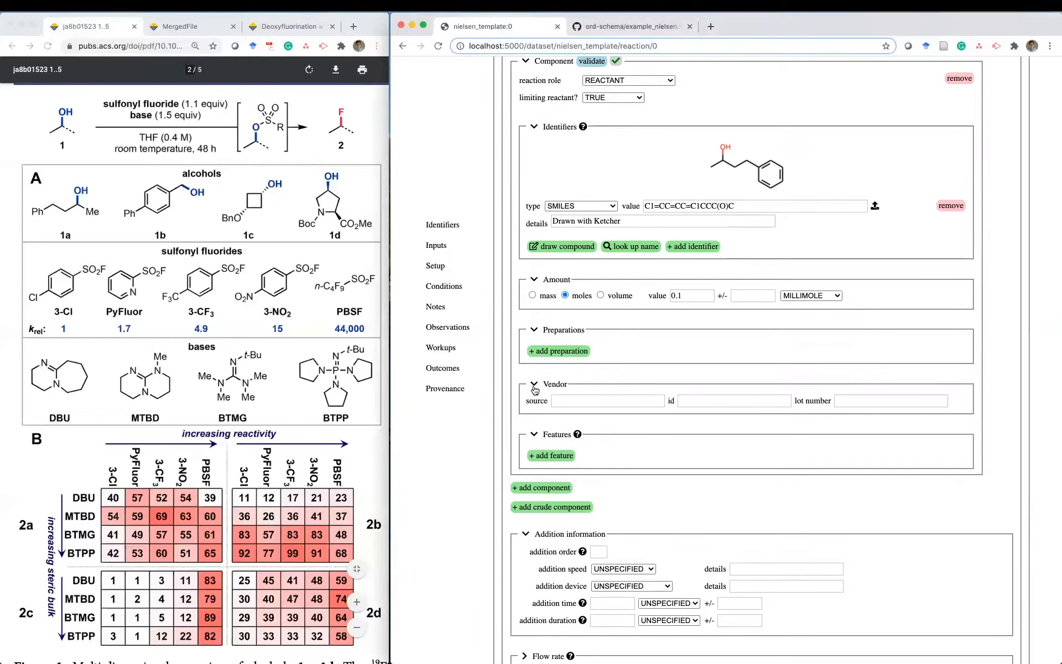
pyautogui.scroll(-3, 703, 425)
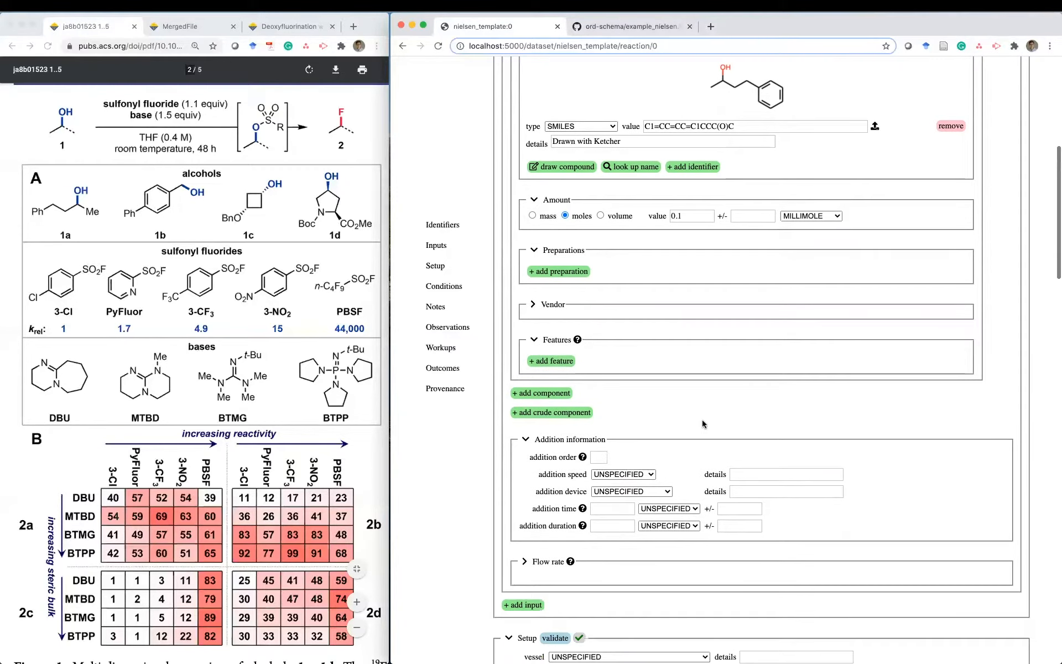
# - Add a second component to the input with reaction role SOLVENT
pyautogui.click(543, 393)
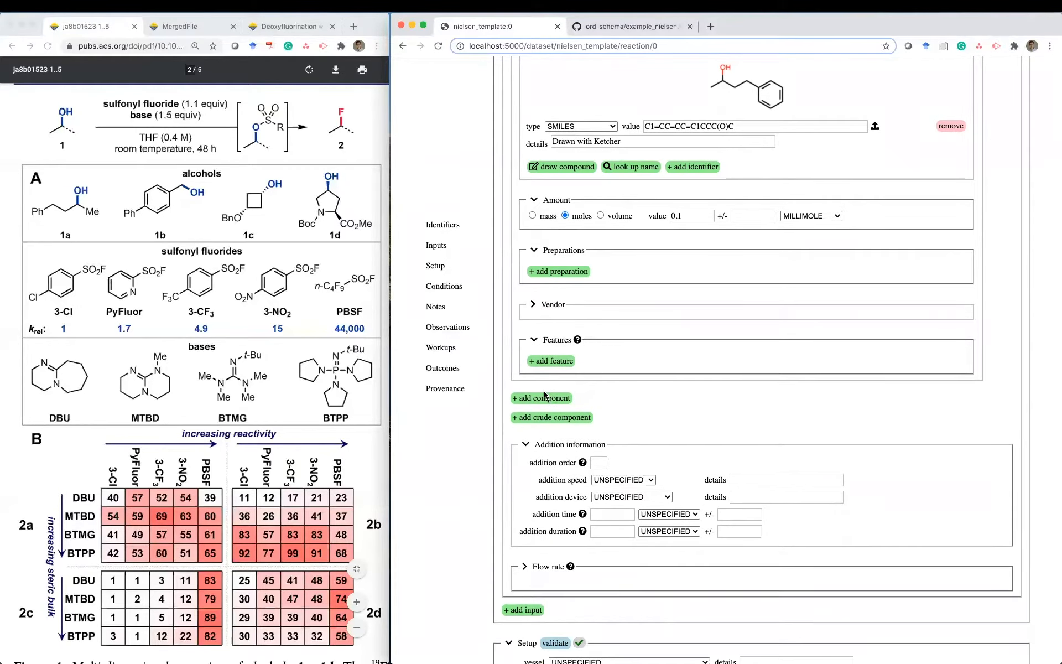
pyautogui.scroll(-5, 700, 402)
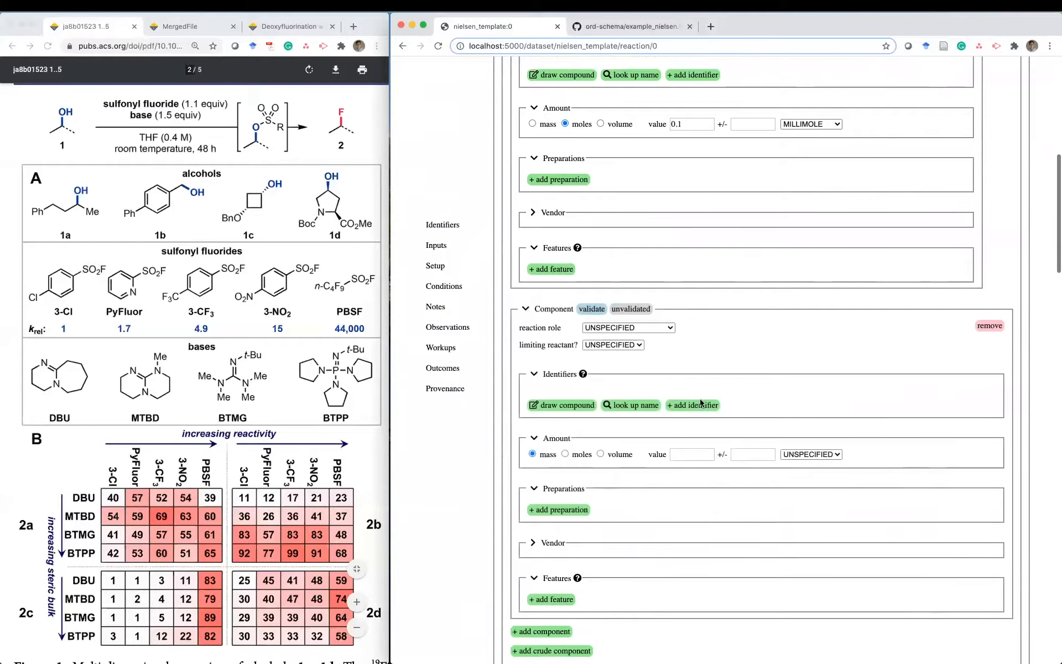
pyautogui.click(628, 294)
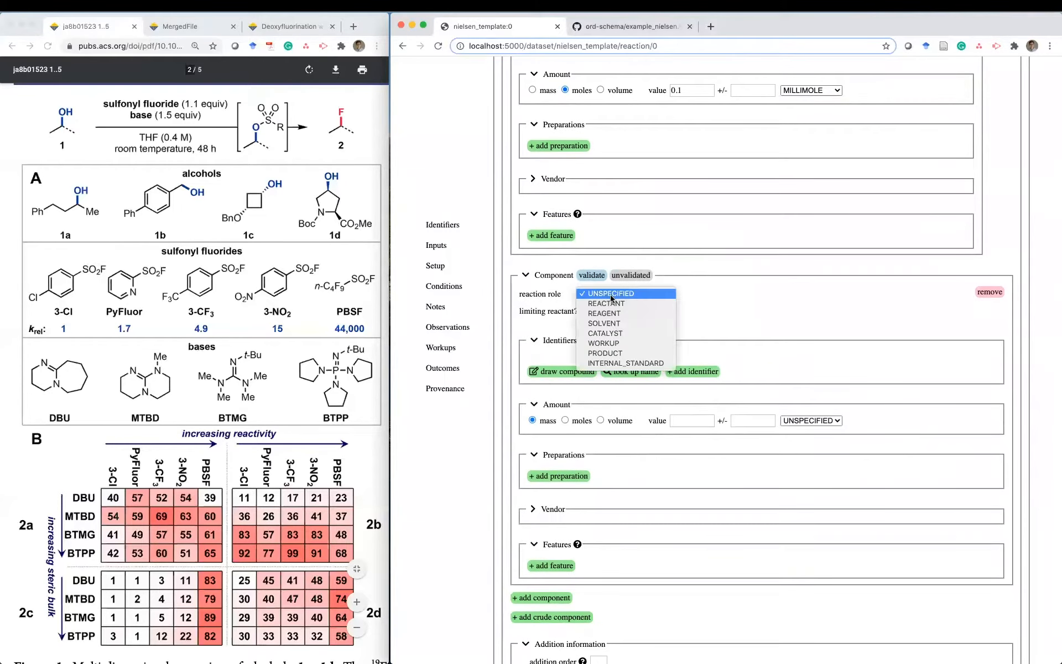
pyautogui.click(632, 322)
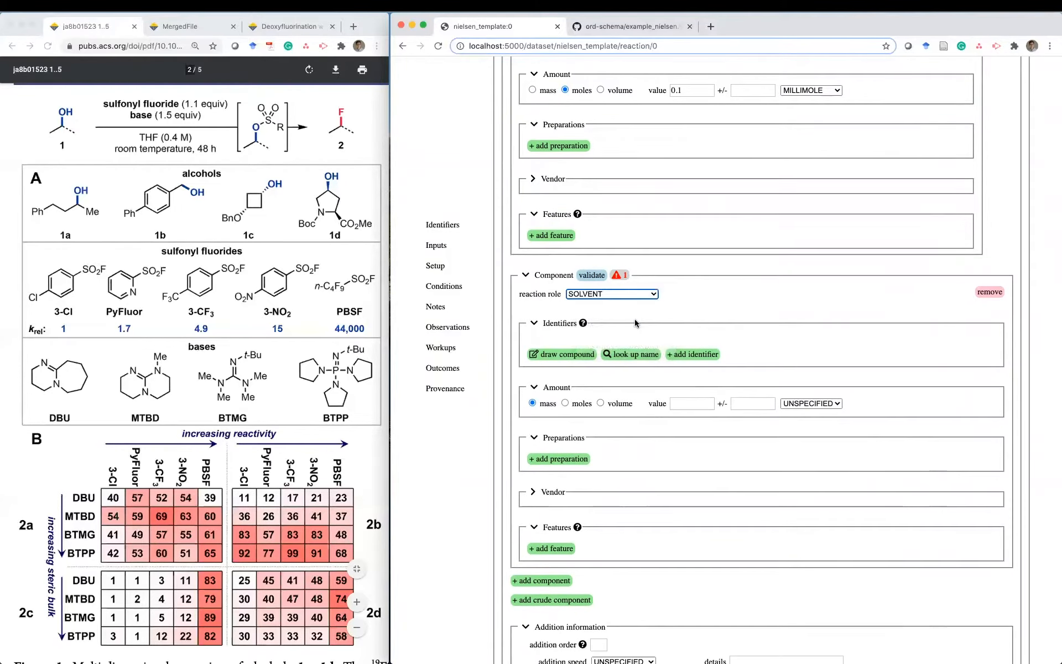
pyautogui.click(697, 314)
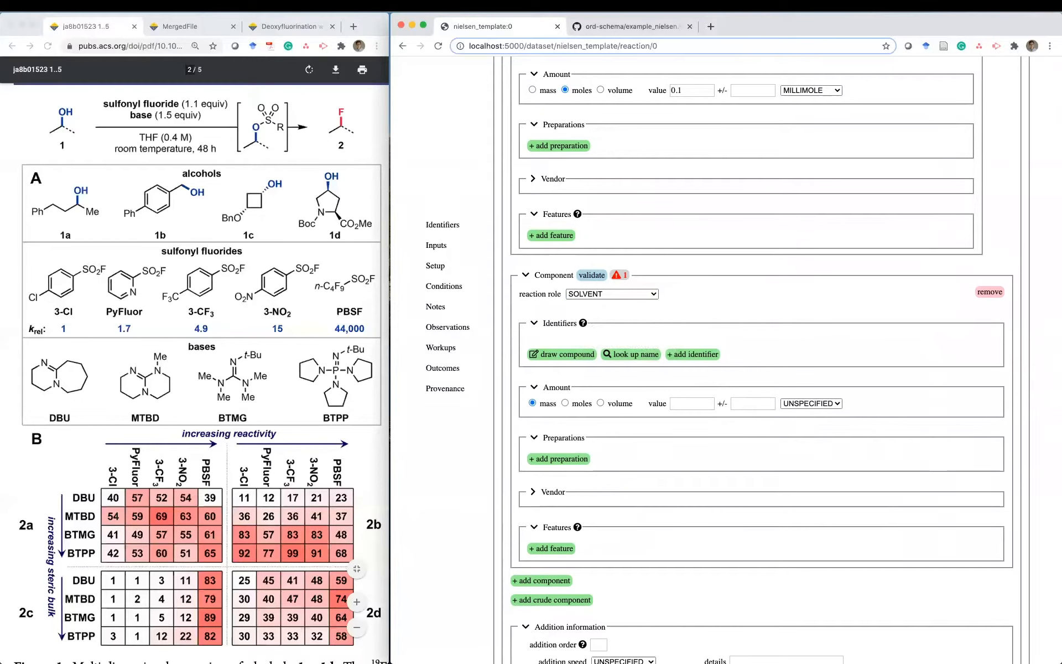
# - Look up thf, keep only SMILES C1CCOC1, and clear the details field
pyautogui.click(629, 358)
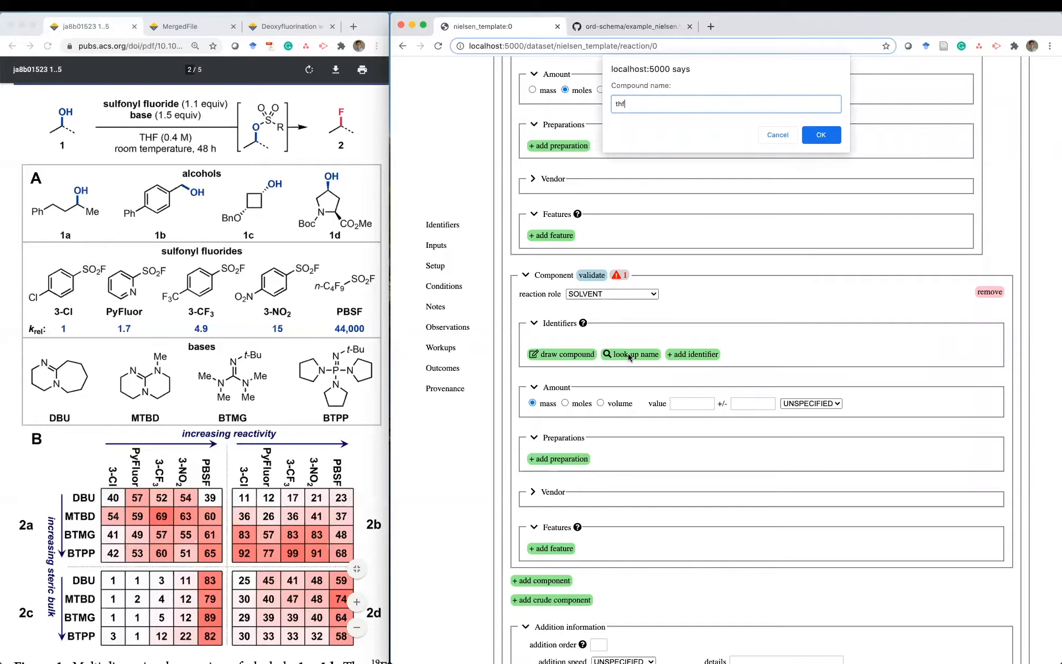
pyautogui.press('Return')
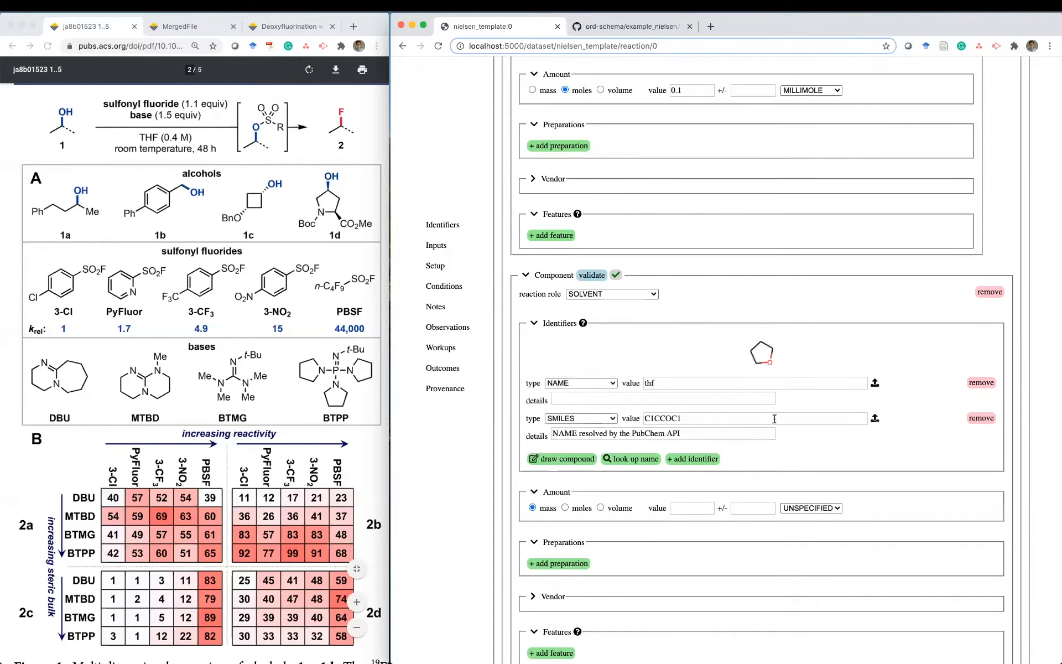
pyautogui.click(978, 385)
pyautogui.tripleClick(697, 398)
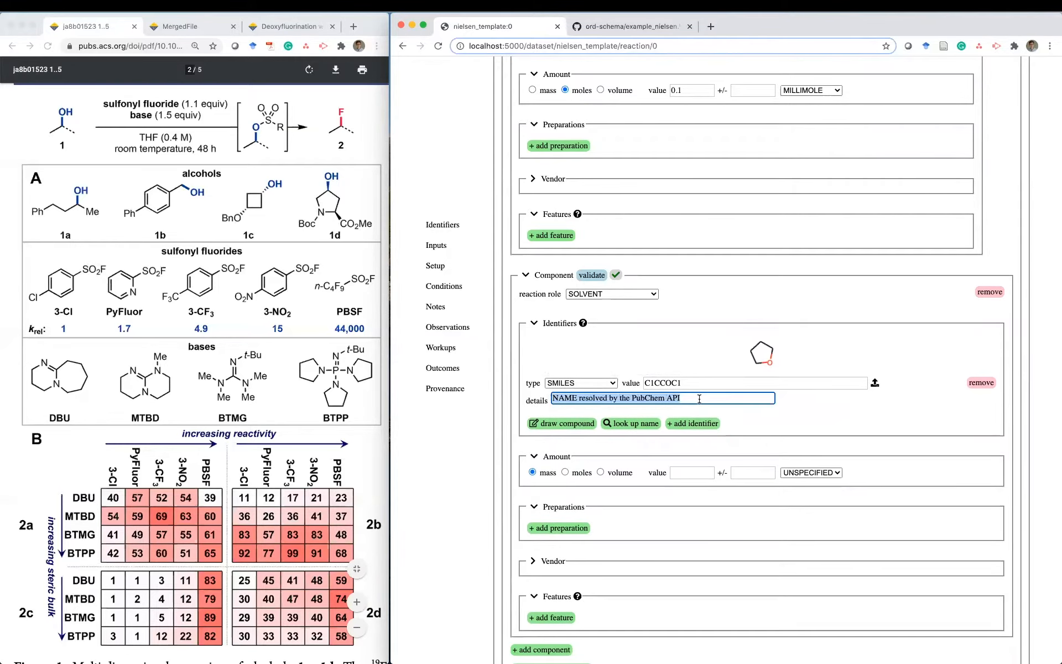
pyautogui.press('BackSpace')
pyautogui.click(811, 418)
pyautogui.scroll(-3, 812, 419)
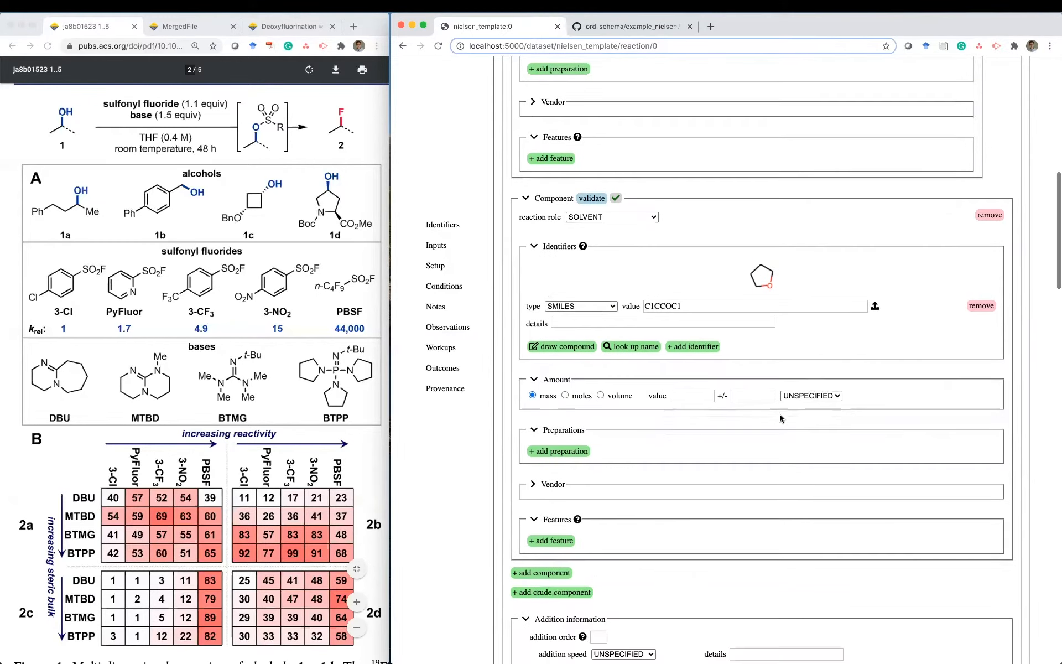
# - Set the THF volume to 125 MICROLITER with 'volume includes solutes' TRUE
pyautogui.click(600, 395)
pyautogui.click(726, 396)
pyautogui.click(719, 407)
pyautogui.click(800, 397)
pyautogui.write('125')
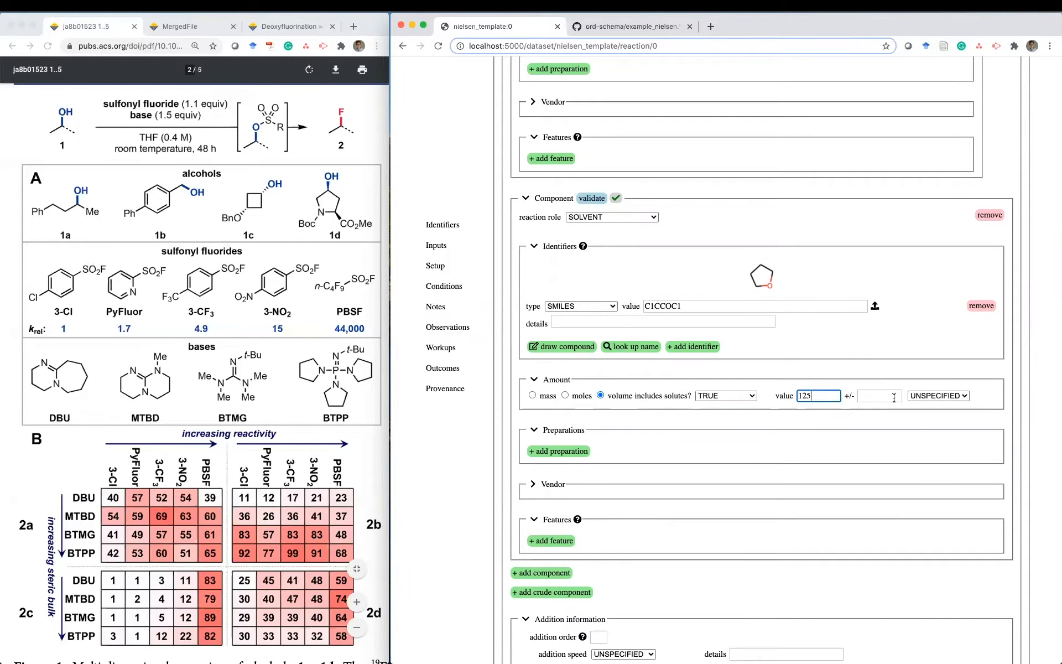
pyautogui.click(932, 396)
pyautogui.click(935, 415)
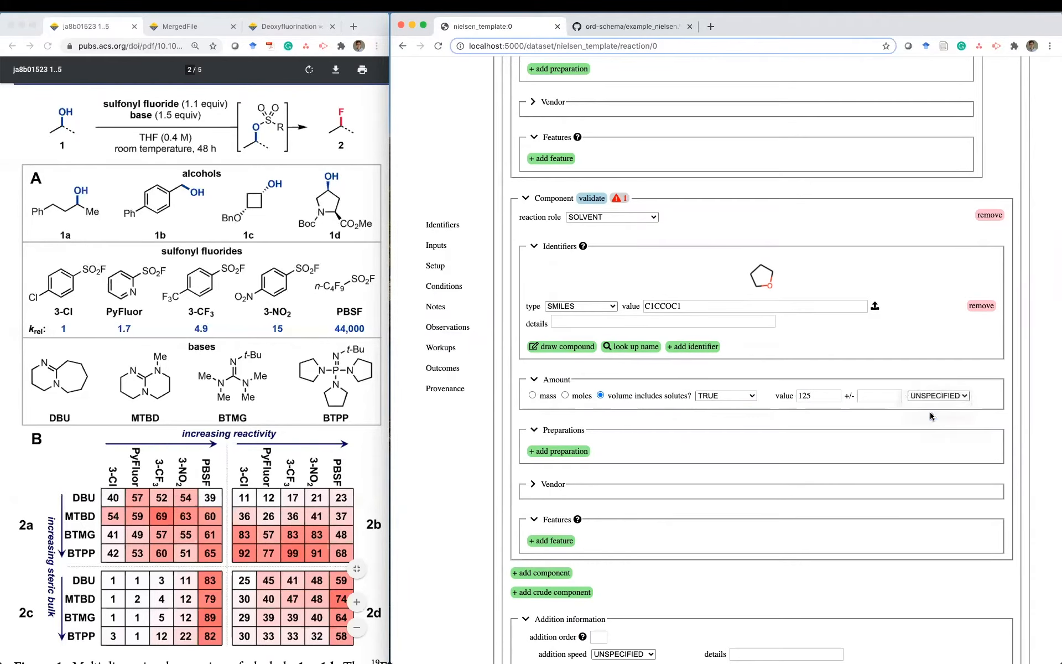
# - Add a DRIED preparation to the THF, then bring up the supporting-information PDF
pyautogui.scroll(-2, 743, 458)
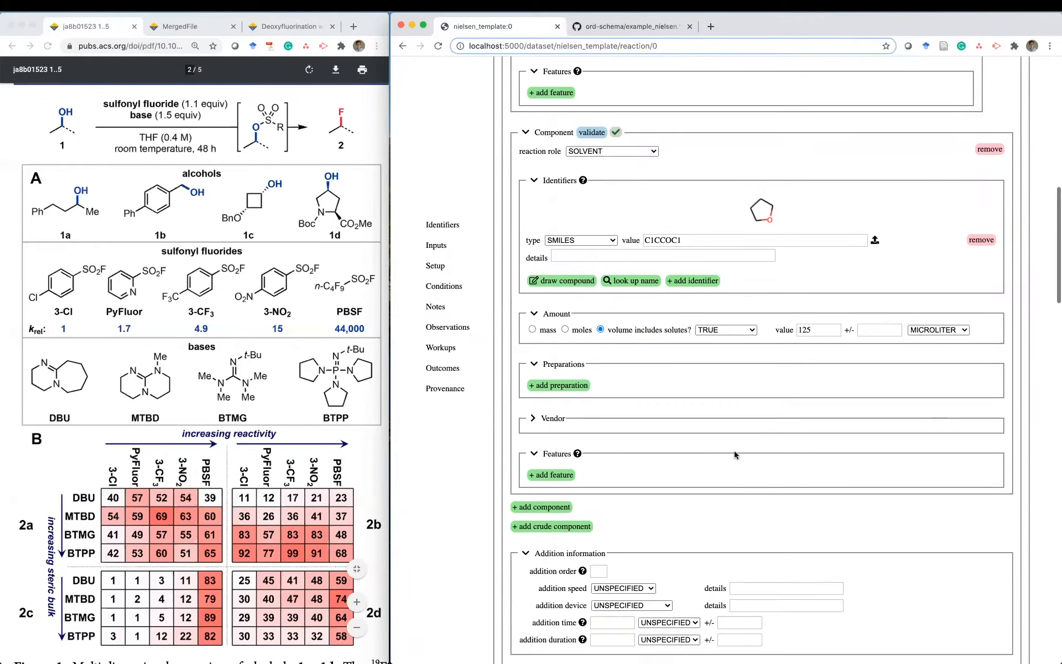
pyautogui.click(563, 390)
pyautogui.click(578, 381)
pyautogui.click(582, 431)
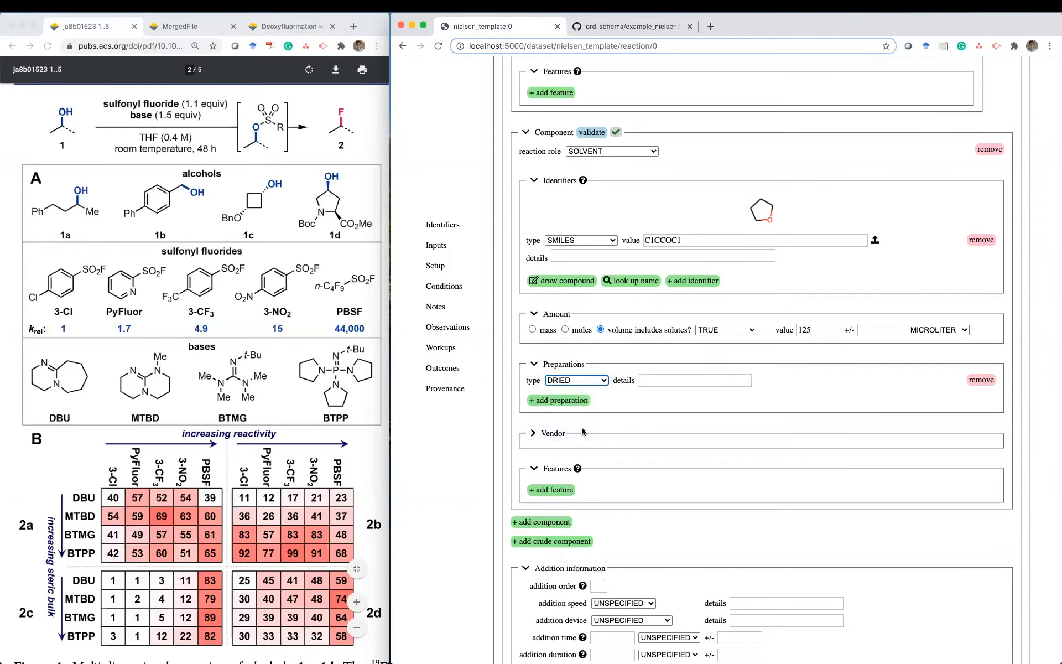
pyautogui.click(187, 27)
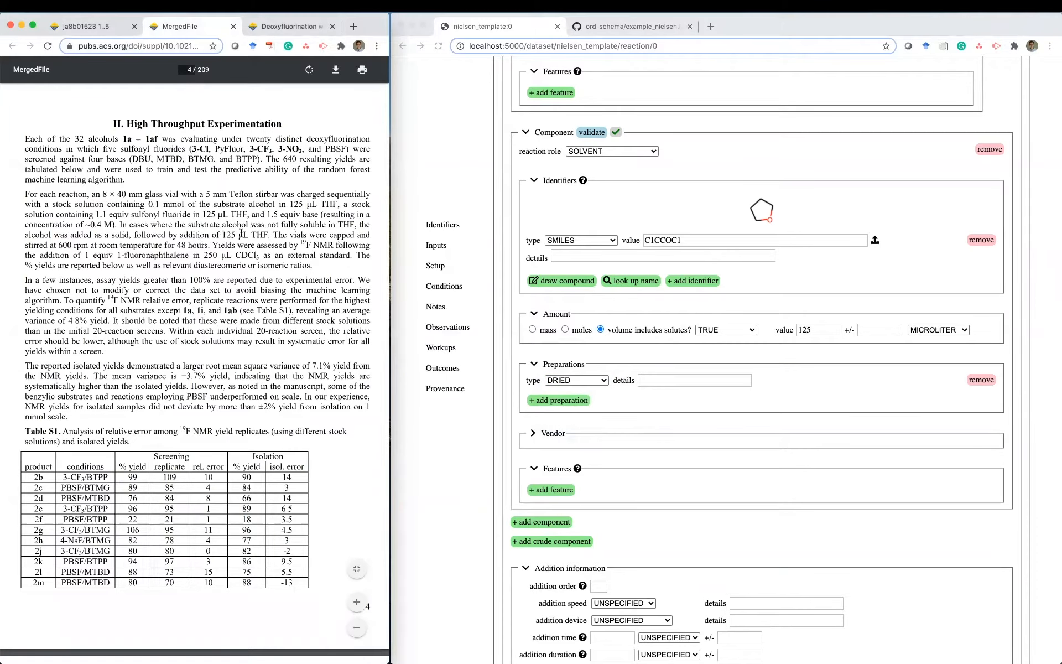
# - Highlight the SI sentence confirming THF came from a dry solvent system
pyautogui.scroll(10, 241, 233)
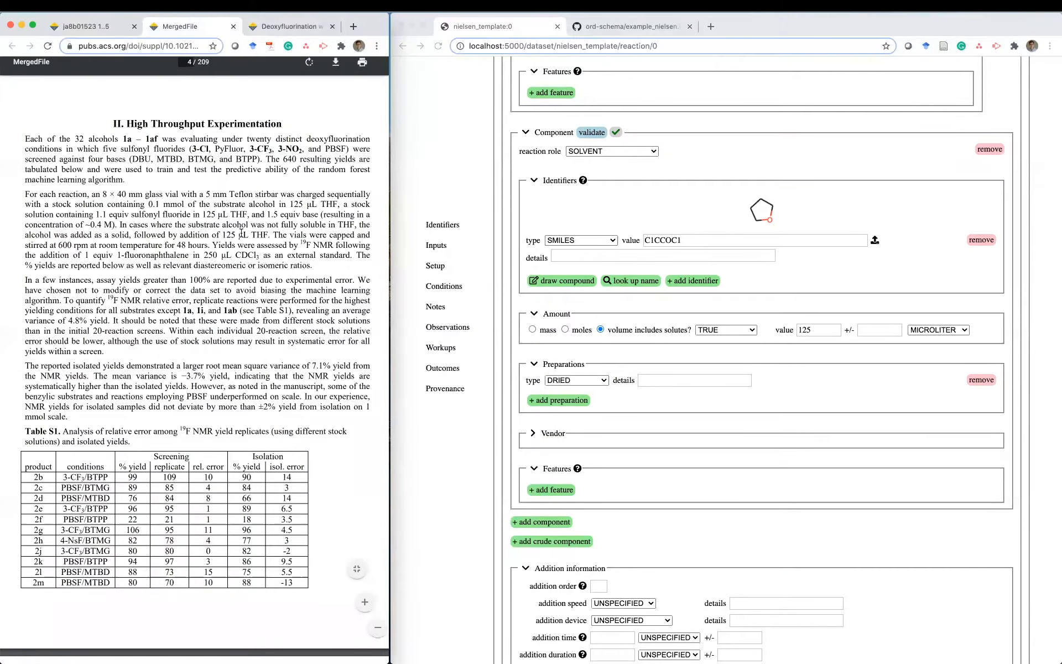
pyautogui.scroll(4, 242, 233)
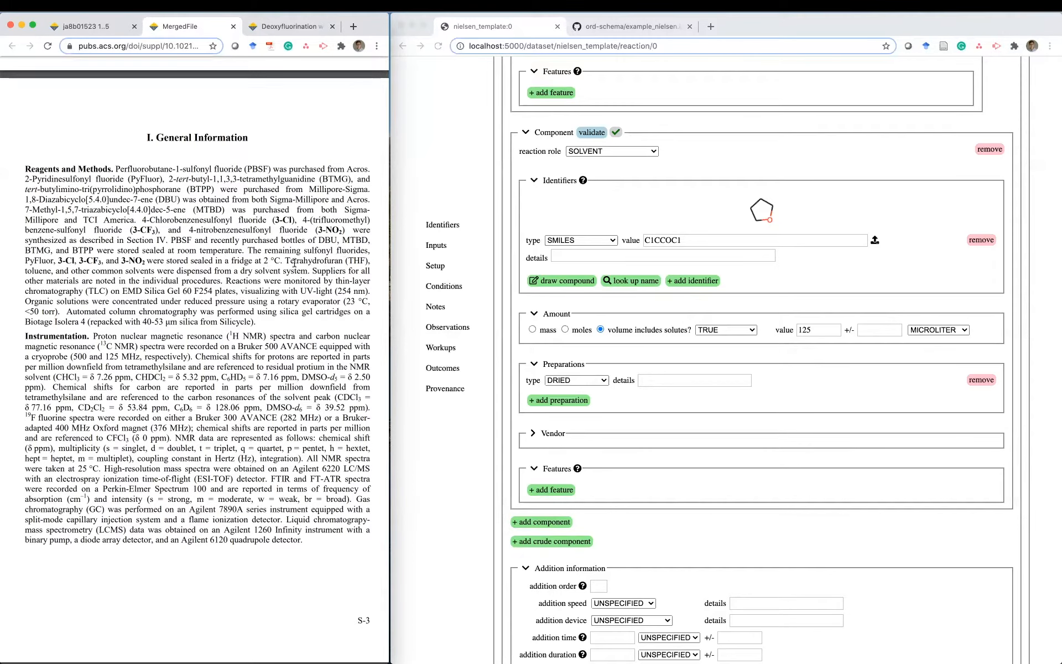
pyautogui.moveTo(285, 259); pyautogui.dragTo(309, 272)
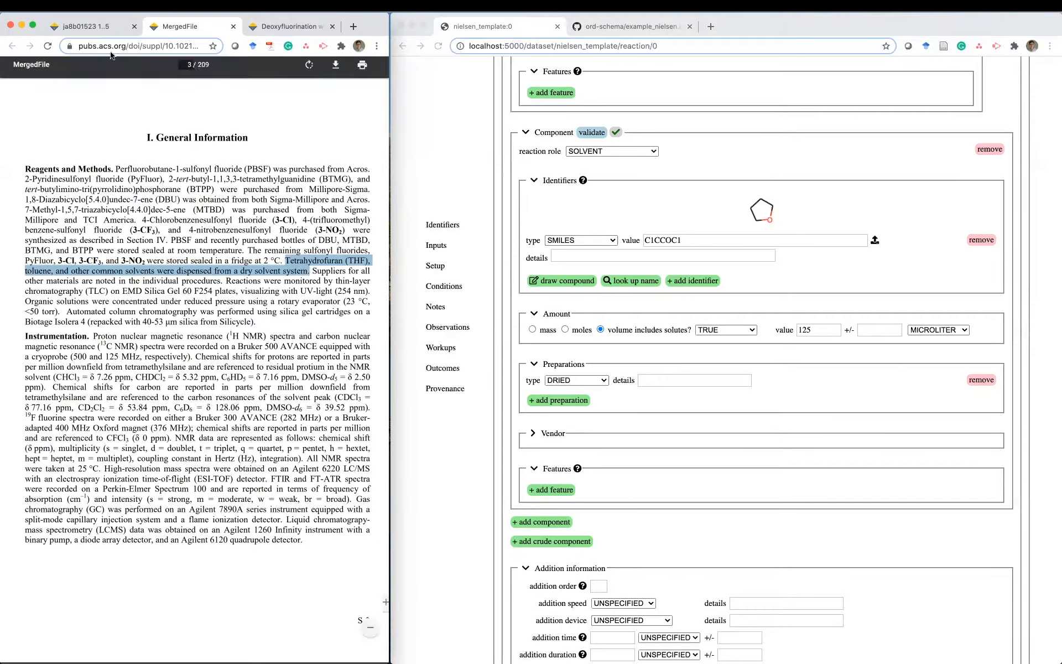
# - Bring up the article's Figure 1 deoxyfluorination scheme alongside the reaction form
pyautogui.click(84, 26)
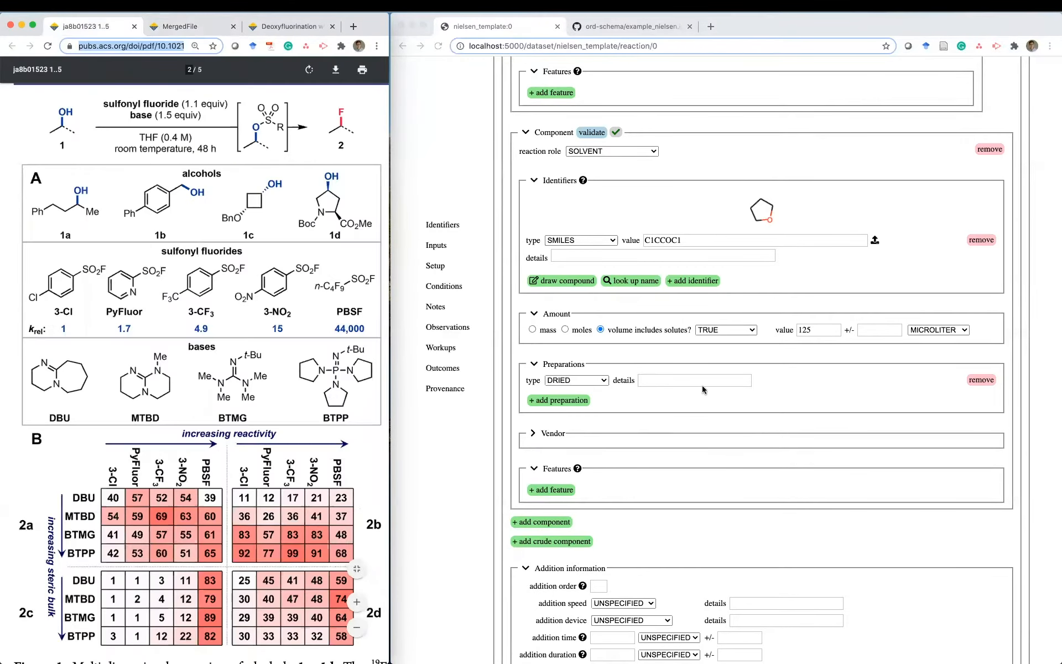
pyautogui.click(688, 396)
pyautogui.scroll(-5, 688, 397)
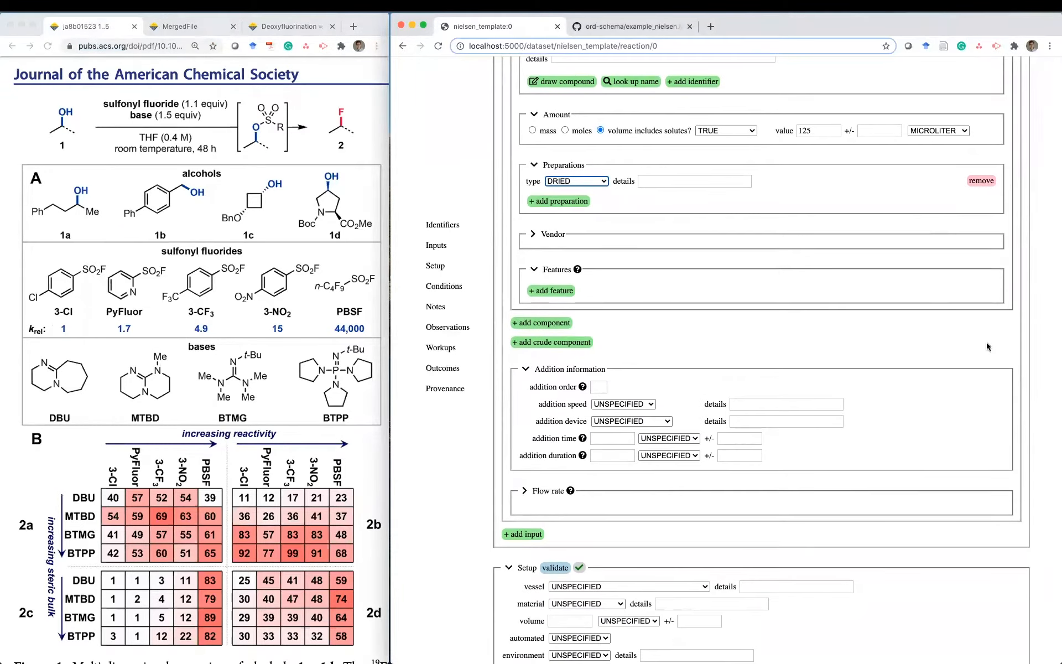
# - Give the alcohol-in-THF input addition order 1, keeping speed, device and time unit UNSPECIFIED
pyautogui.click(582, 388)
pyautogui.write('1')
pyautogui.scroll(-3, 618, 301)
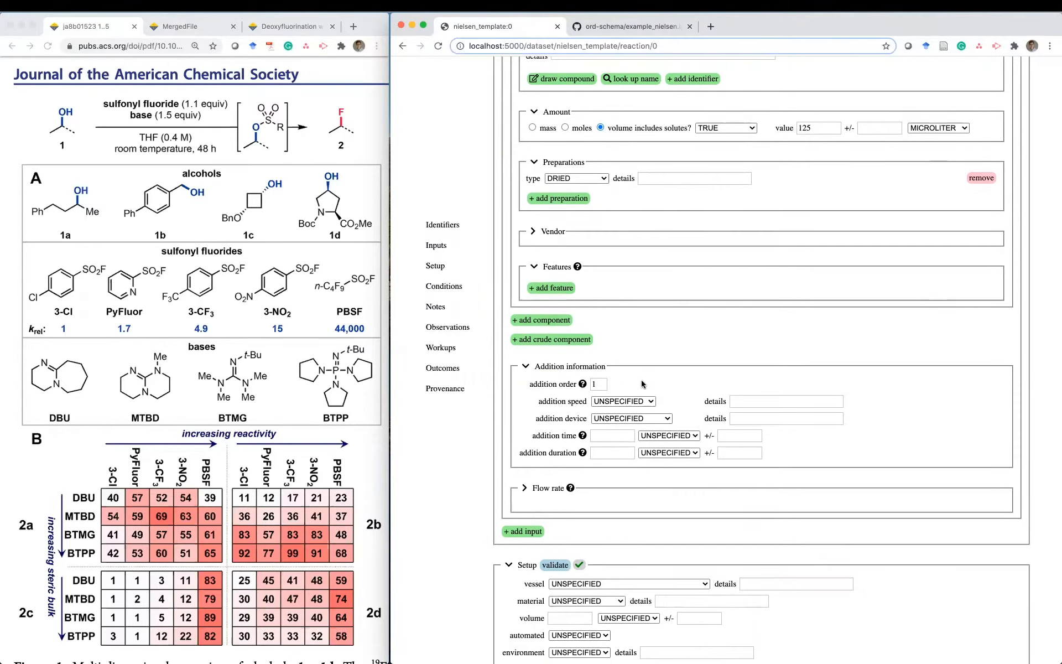
pyautogui.click(618, 301)
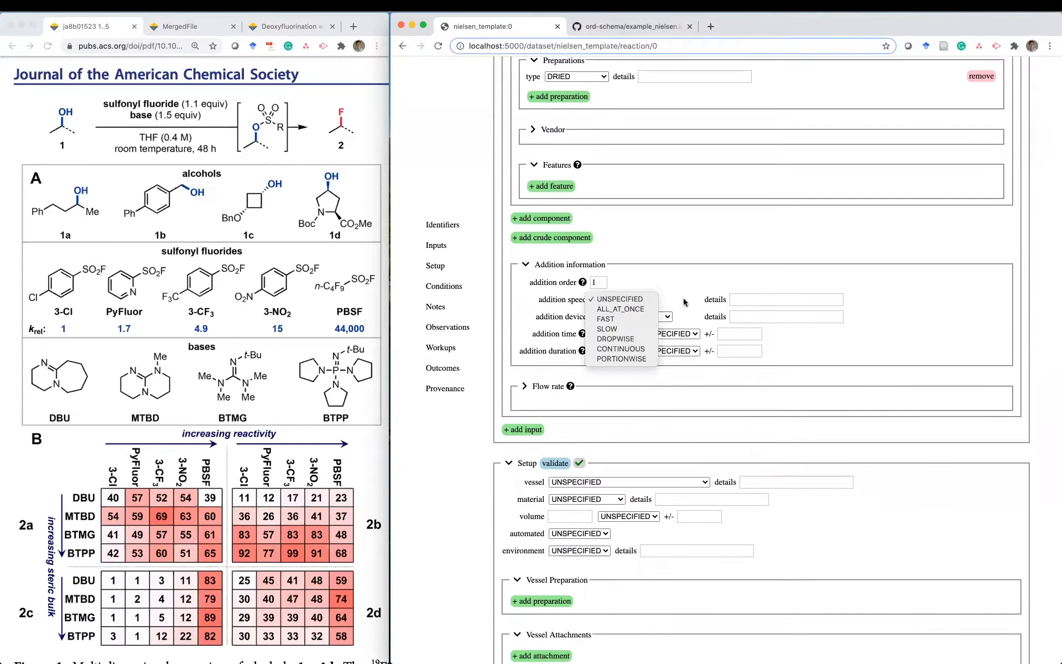
pyautogui.click(686, 303)
pyautogui.click(637, 319)
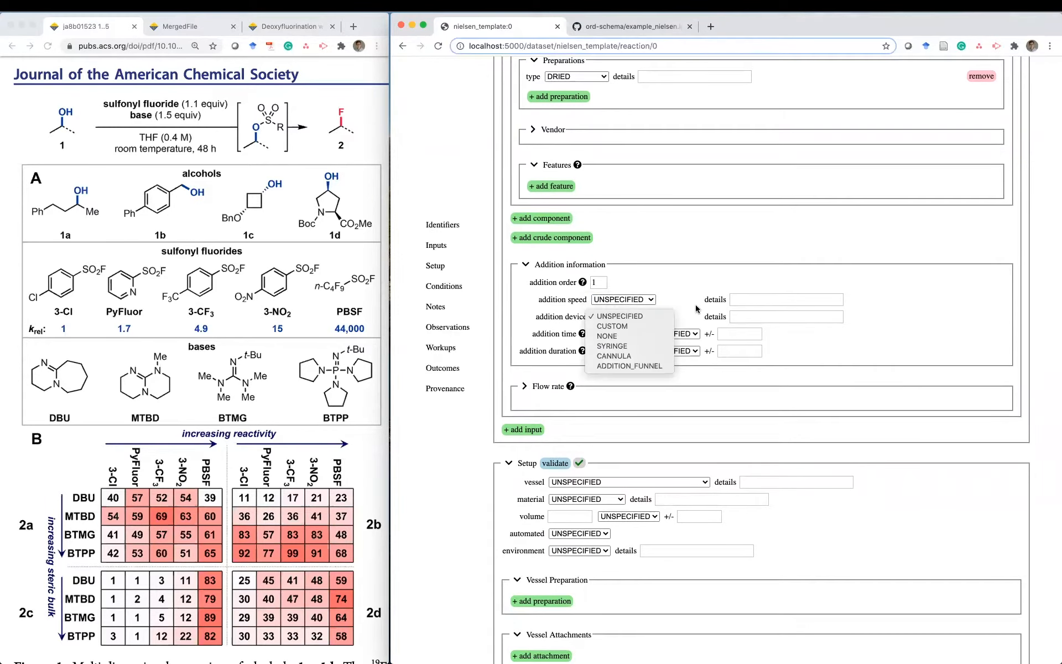
pyautogui.click(697, 309)
pyautogui.click(685, 332)
pyautogui.click(686, 332)
pyautogui.scroll(-3, 643, 422)
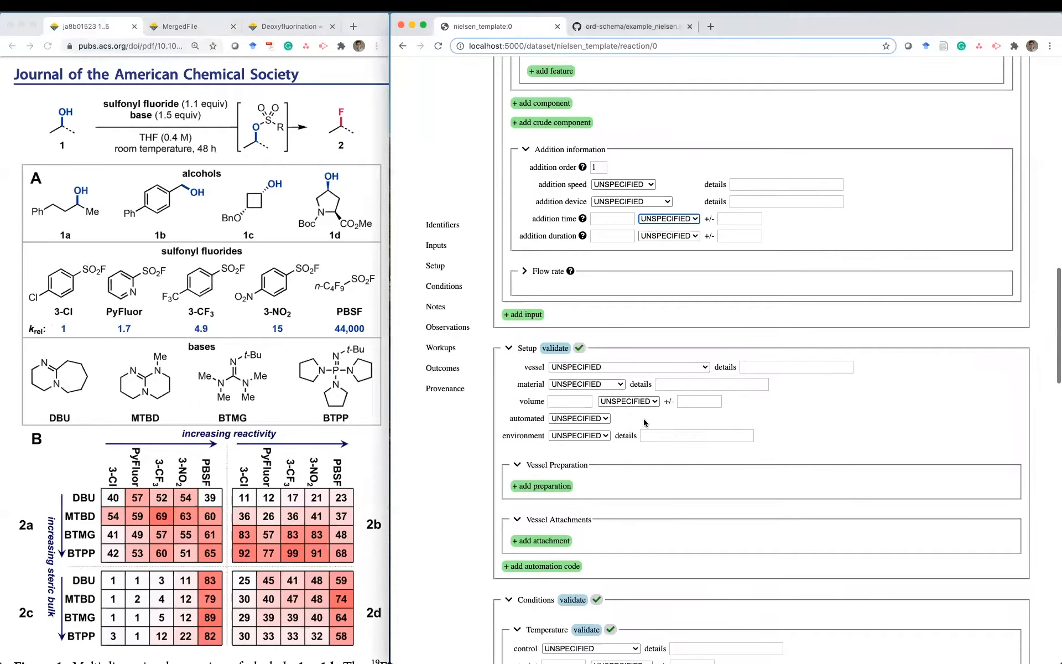
# - Add a new input named 'base' with a REAGENT component
pyautogui.click(516, 253)
pyautogui.click(579, 262)
pyautogui.write('base')
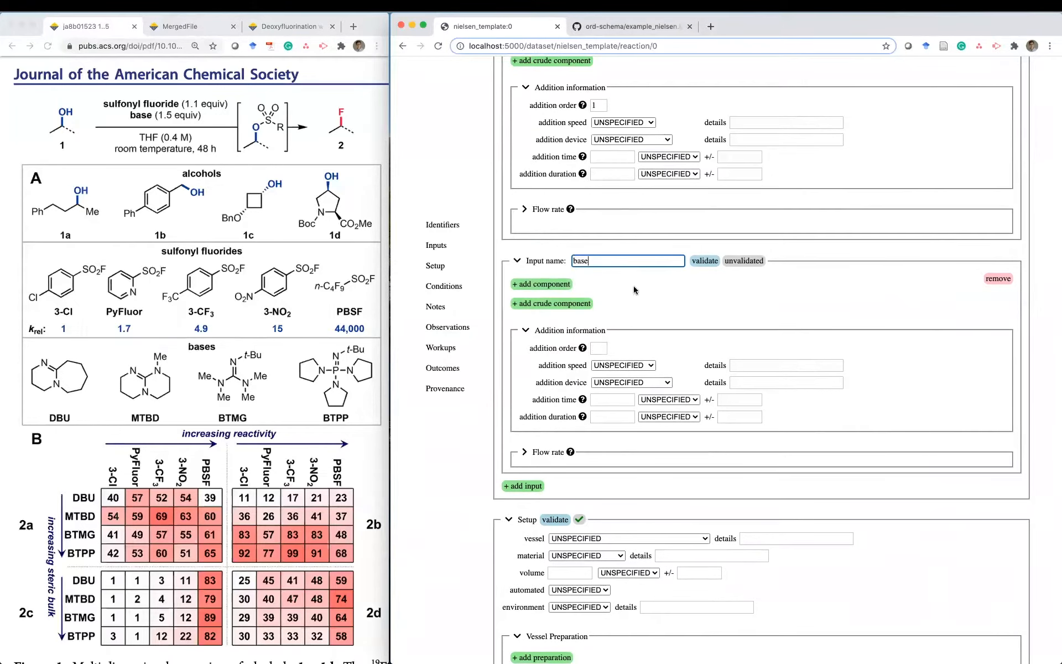
pyautogui.click(643, 290)
pyautogui.click(548, 285)
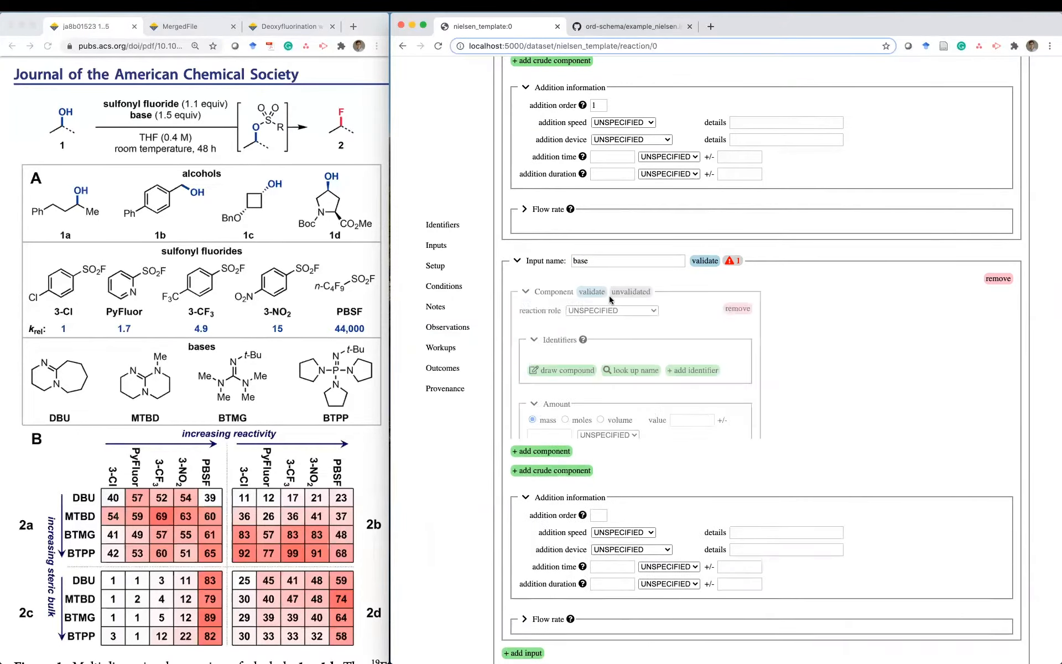
pyautogui.click(609, 310)
pyautogui.click(610, 331)
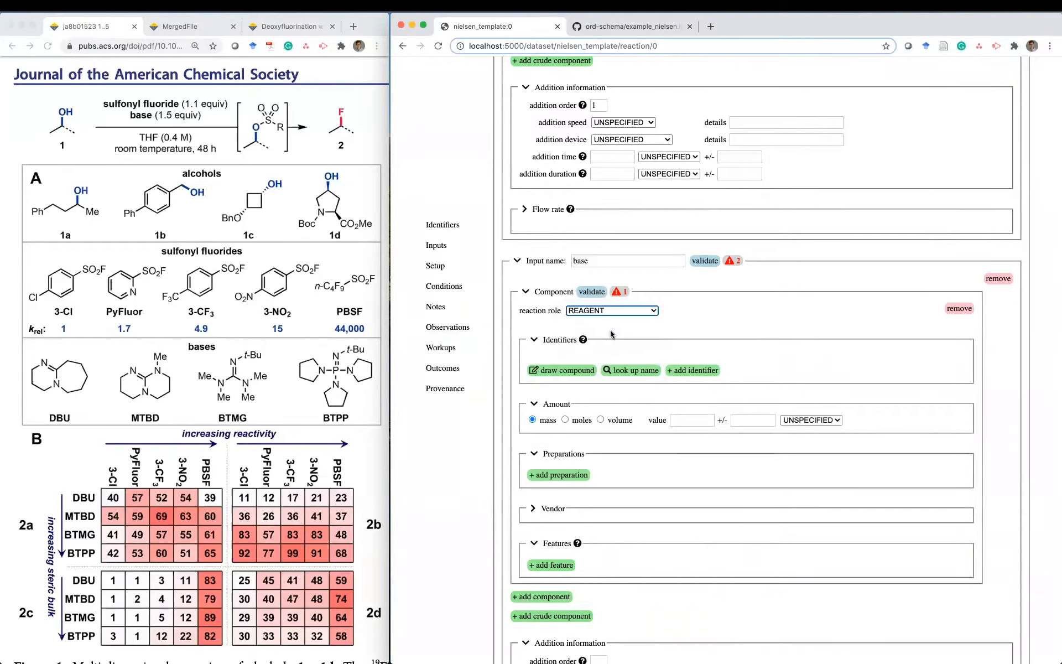
# - Look up 'dbu' by name, clear the PubChem details note, and rename it DBU
pyautogui.scroll(-5, 693, 338)
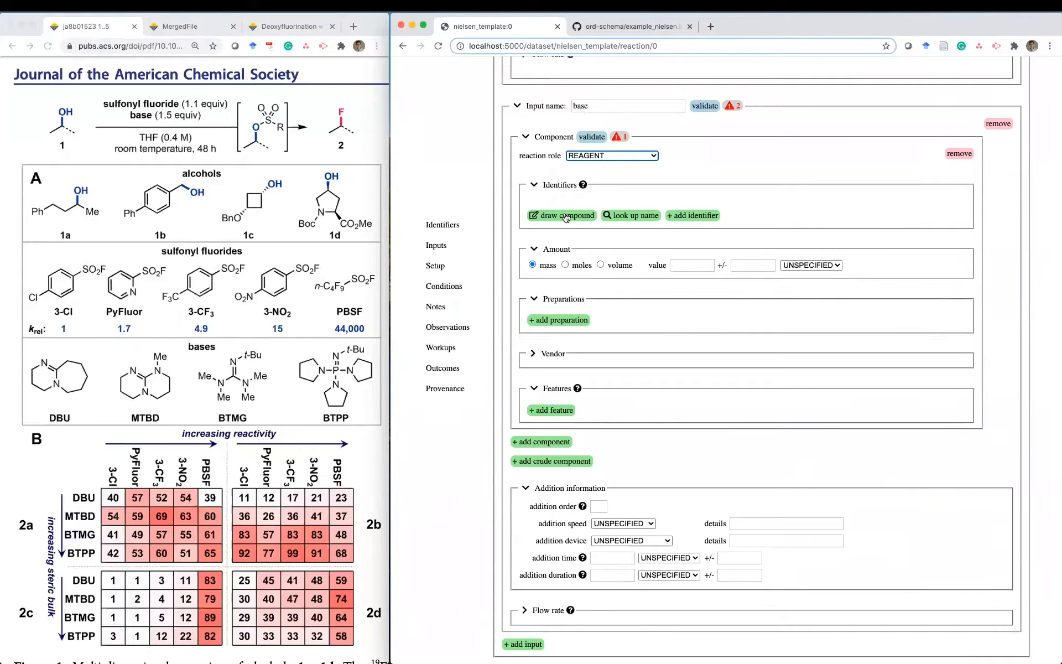
pyautogui.click(627, 219)
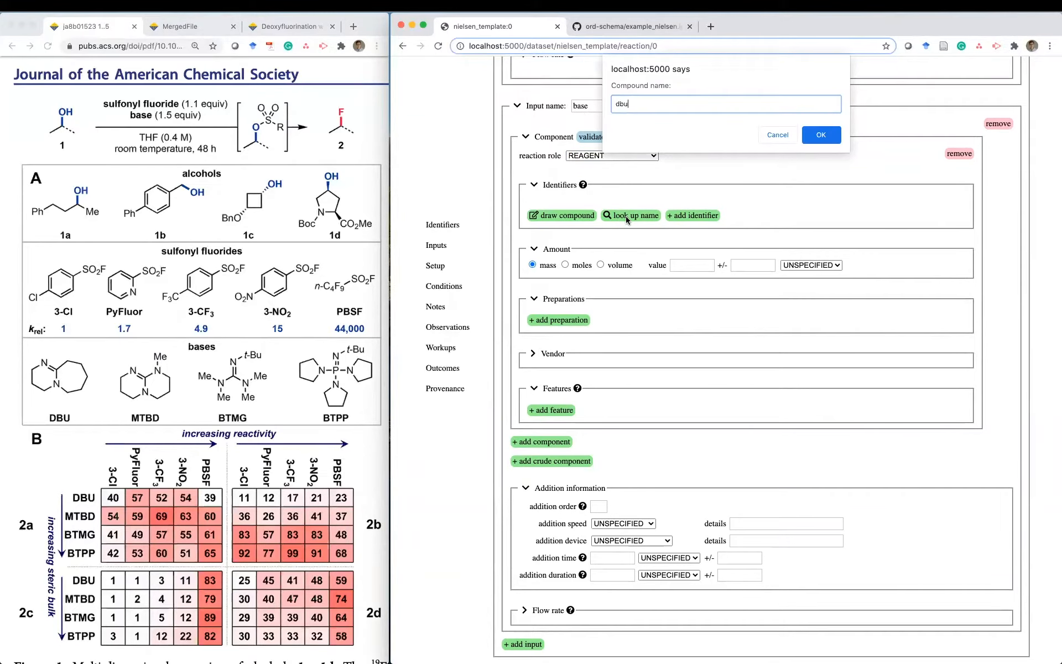
pyautogui.write('dbu')
pyautogui.press('Return')
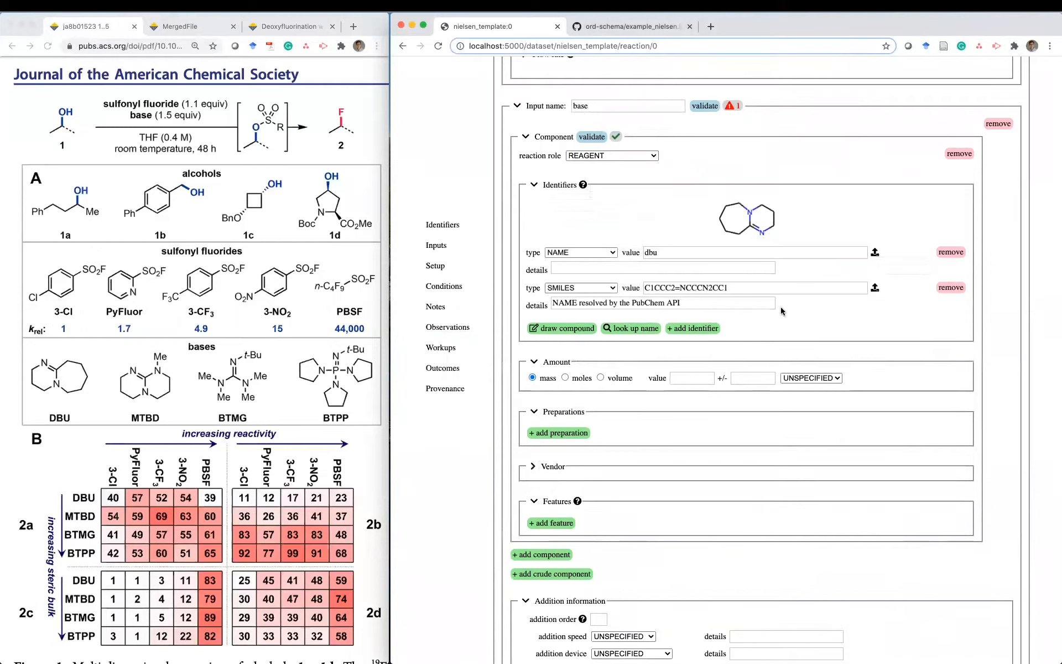
pyautogui.tripleClick(697, 304)
pyautogui.press('BackSpace')
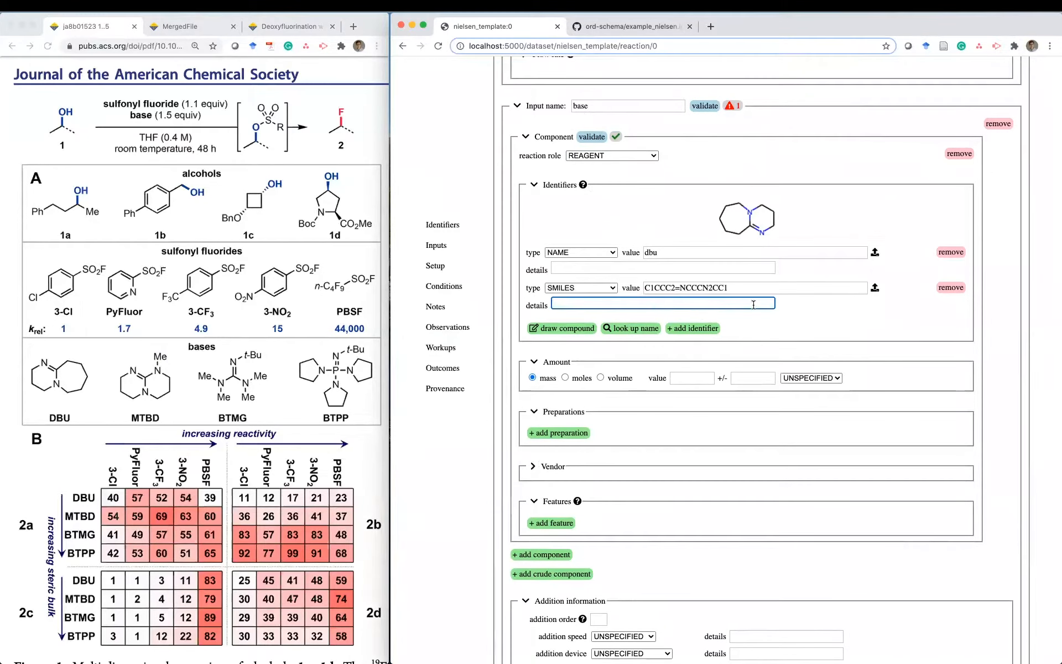
pyautogui.click(805, 317)
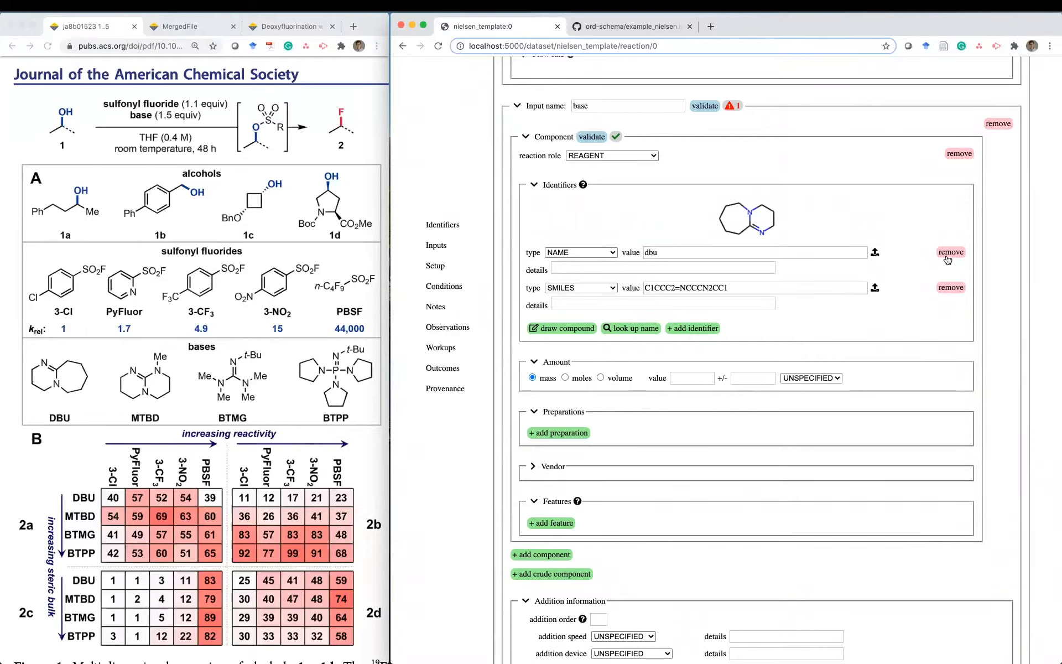
pyautogui.tripleClick(754, 253)
pyautogui.write('DBU')
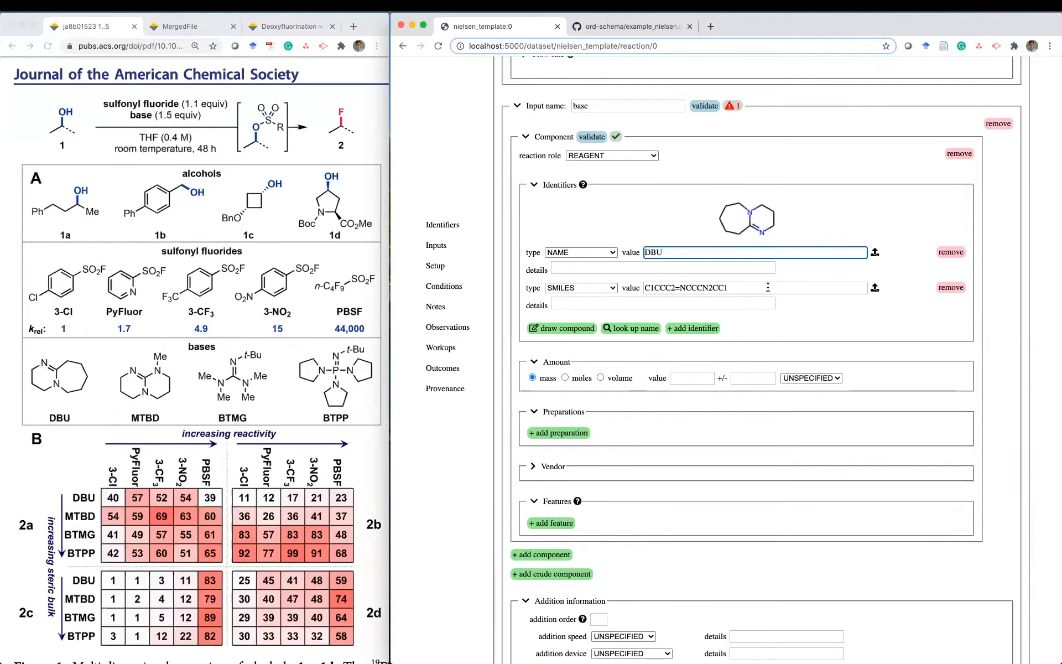
# - Set the DBU amount to 0.15 MILLIMOLE and the base input's addition order to 3
pyautogui.click(563, 378)
pyautogui.click(692, 378)
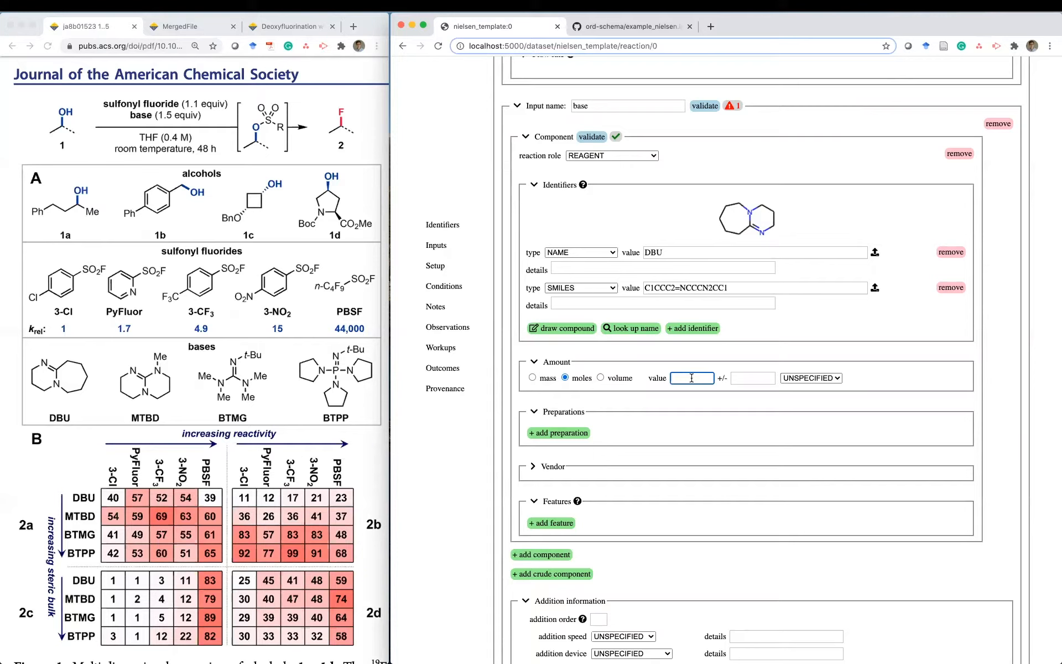
pyautogui.click(813, 378)
pyautogui.click(790, 398)
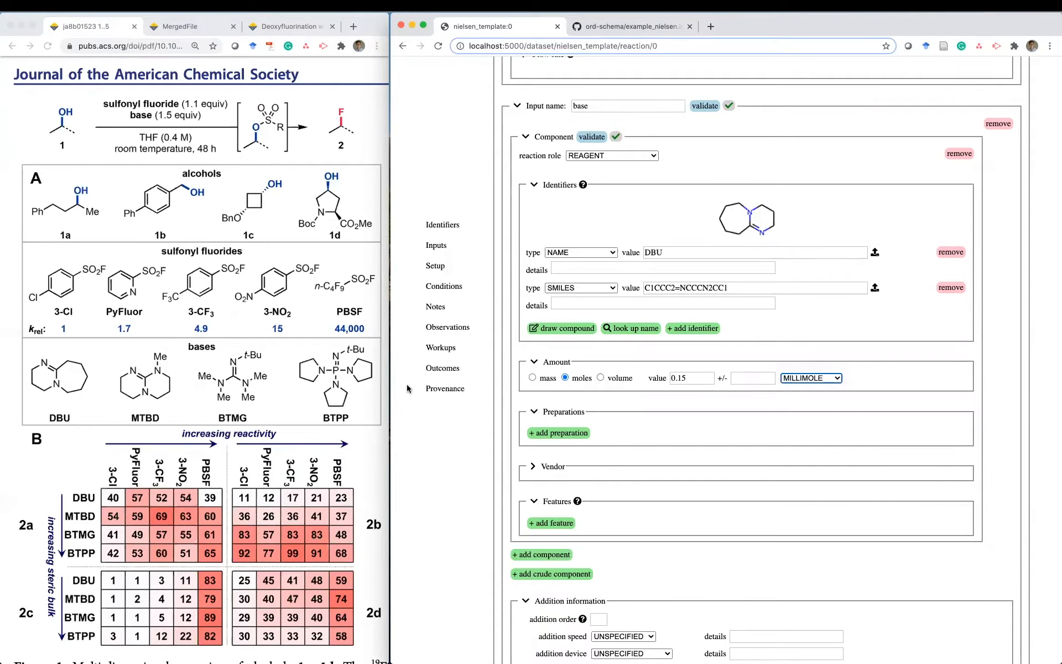
pyautogui.click(183, 115)
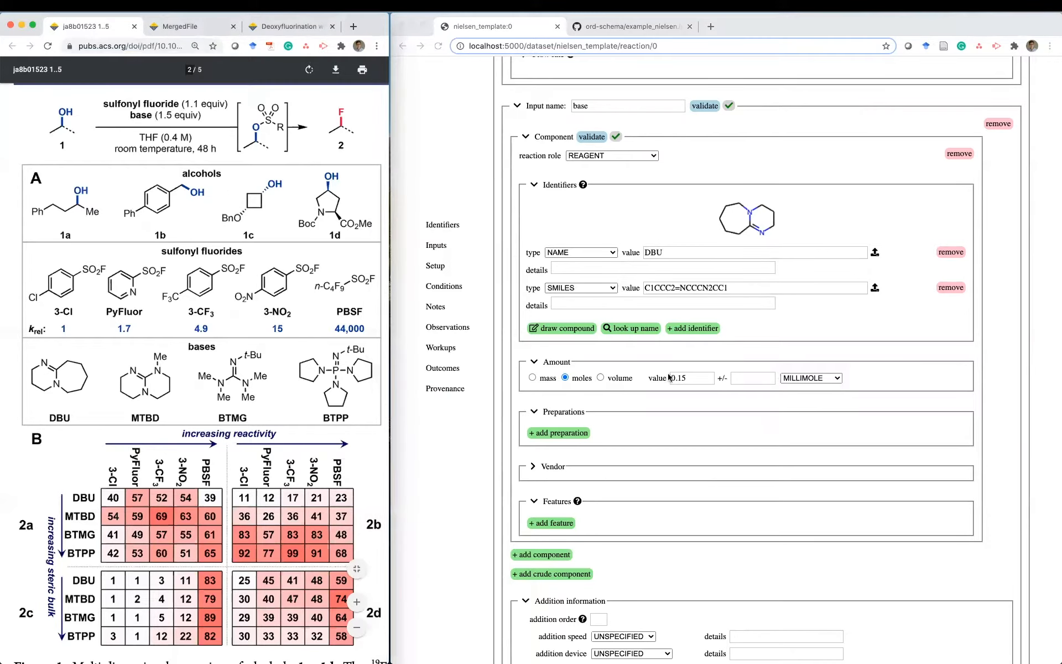
pyautogui.click(702, 392)
pyautogui.scroll(-5, 701, 392)
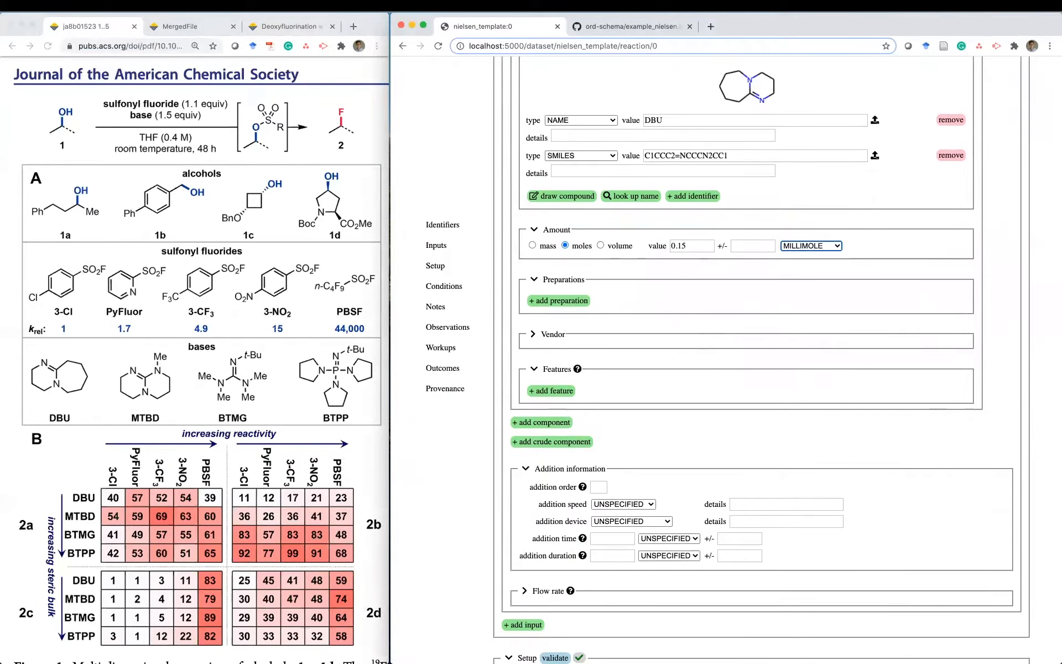
pyautogui.scroll(-3, 700, 437)
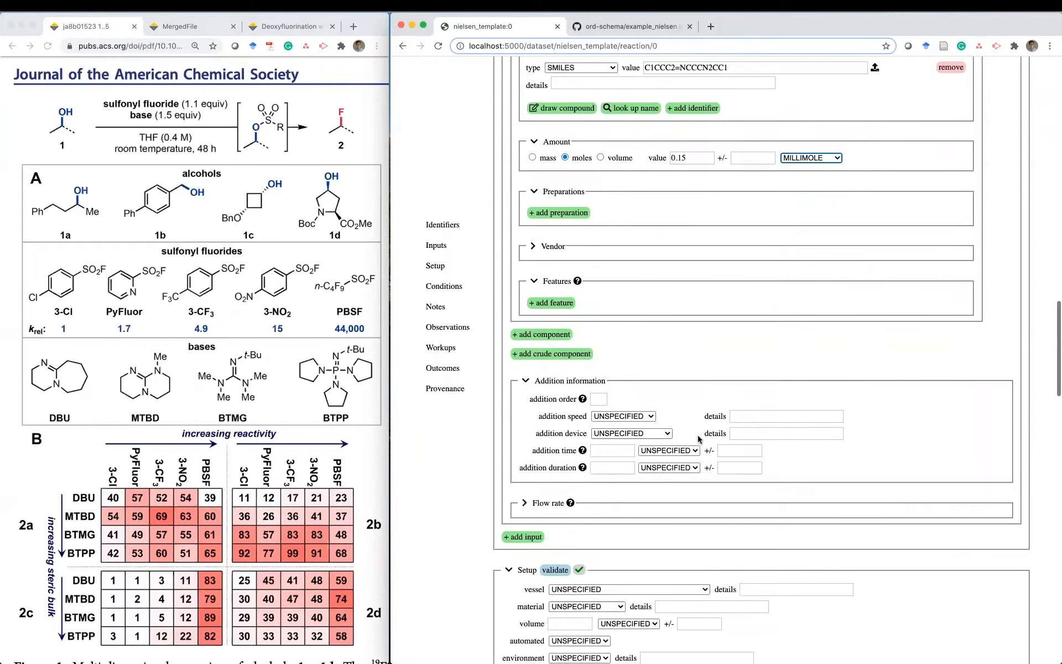
pyautogui.click(600, 398)
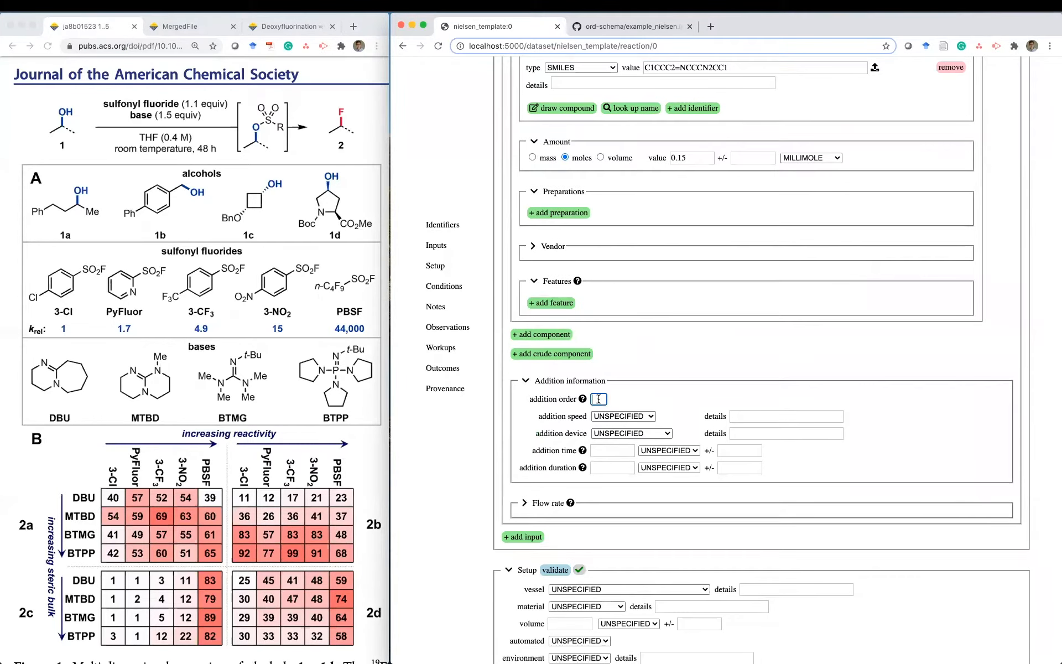
pyautogui.write('3')
# - Check the SI procedure for substrate, sulfonyl fluoride and base equivalents, then revisit the article figure
pyautogui.click(174, 27)
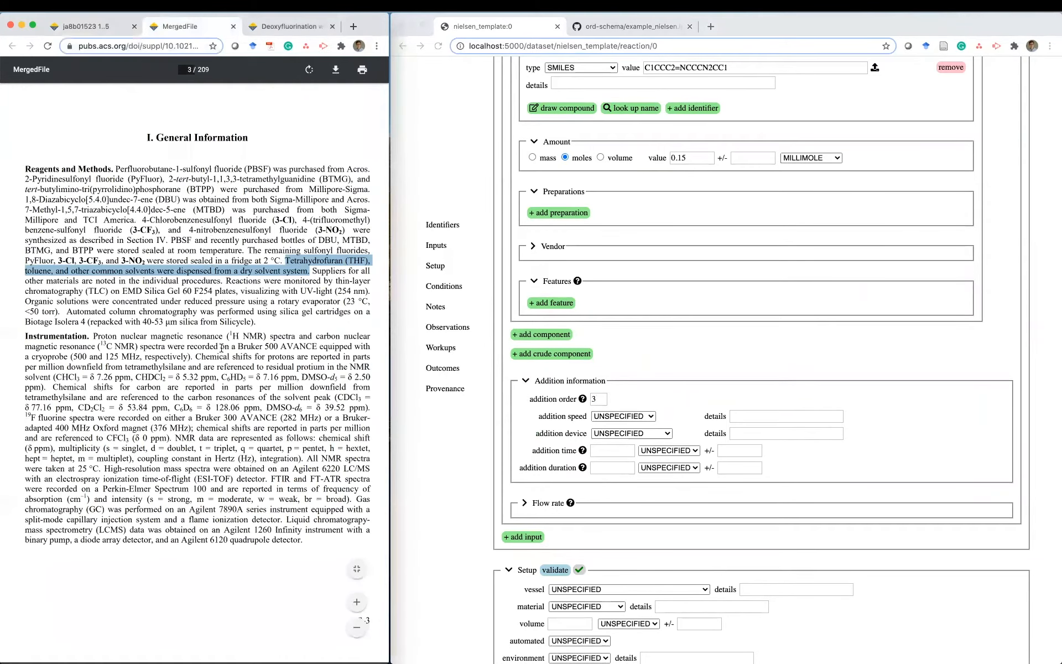
pyautogui.scroll(-10, 209, 315)
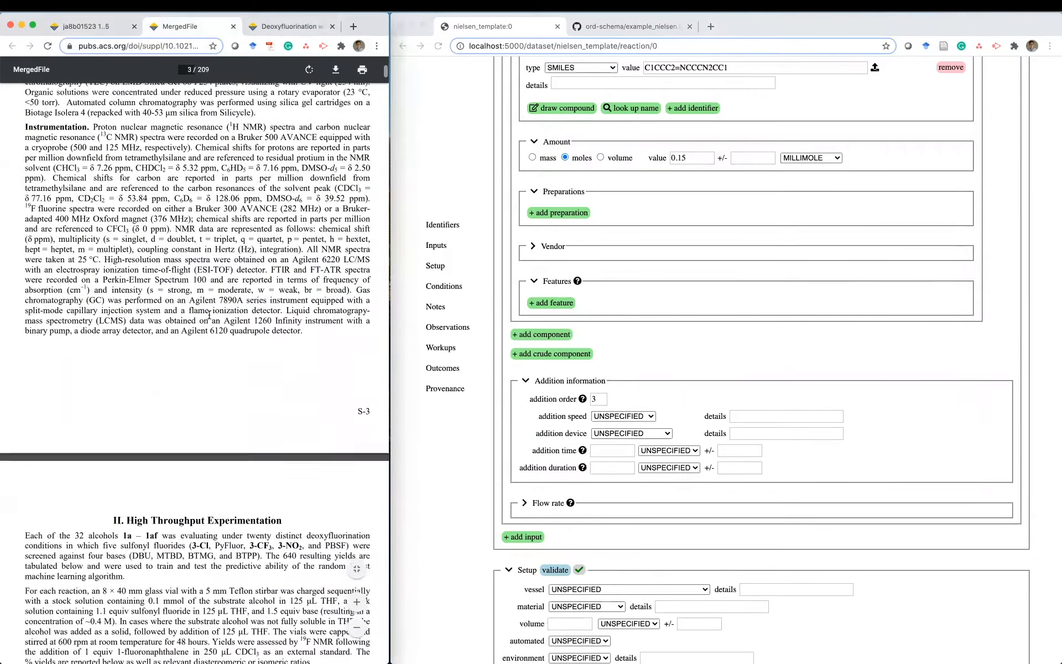
pyautogui.scroll(2, 209, 315)
pyautogui.scroll(-1, 209, 316)
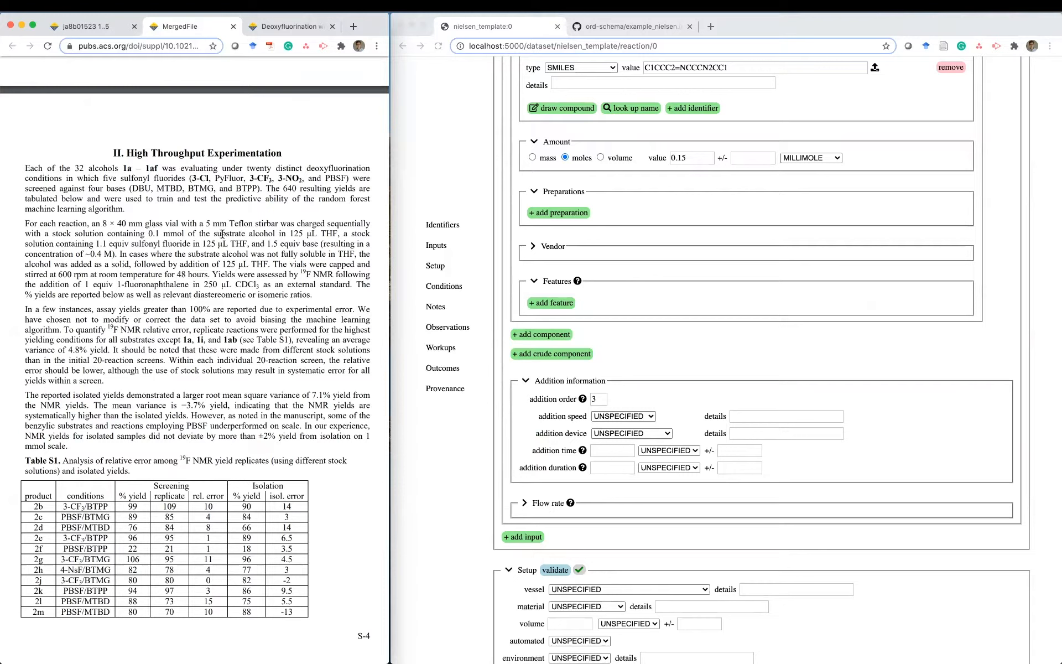
pyautogui.doubleClick(230, 234)
pyautogui.moveTo(132, 244); pyautogui.dragTo(189, 244)
pyautogui.moveTo(288, 244); pyautogui.dragTo(320, 244)
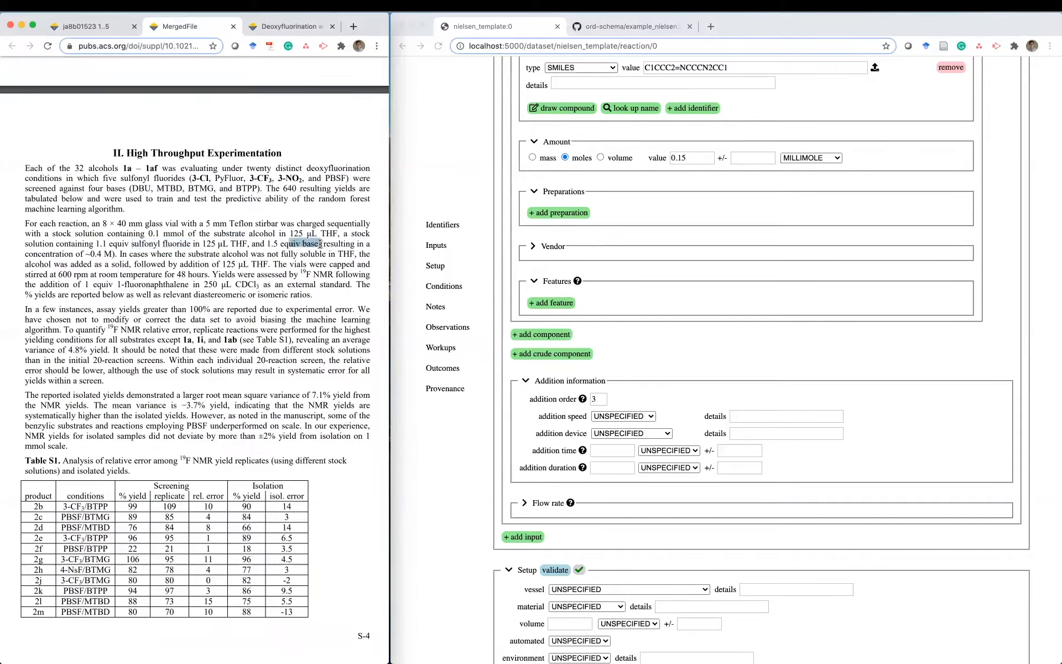
pyautogui.click(269, 30)
pyautogui.click(115, 30)
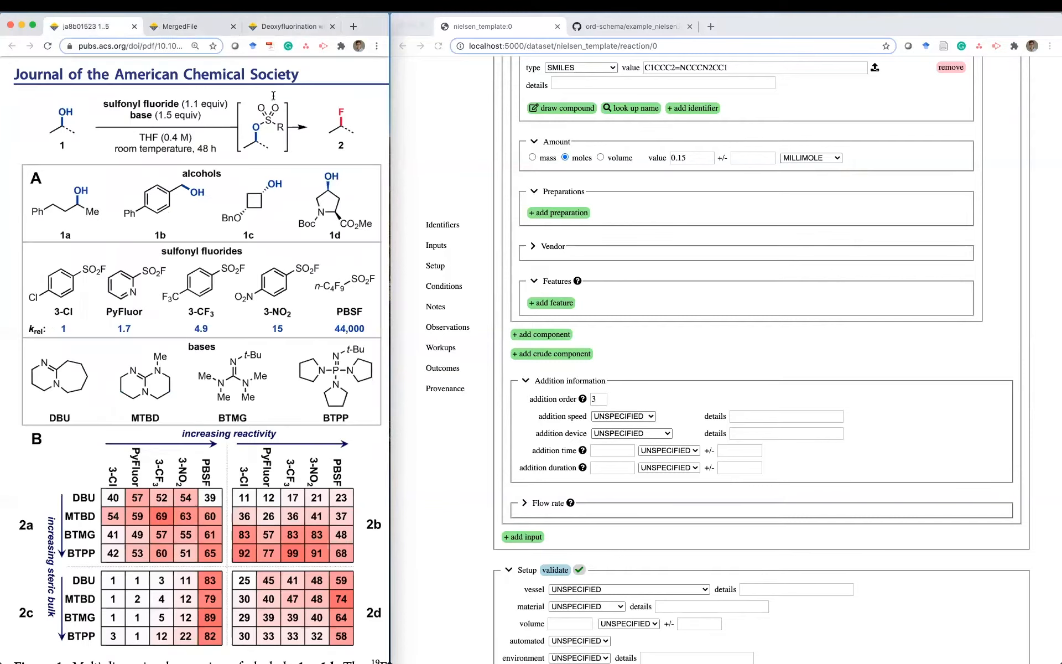
pyautogui.scroll(-5, 695, 380)
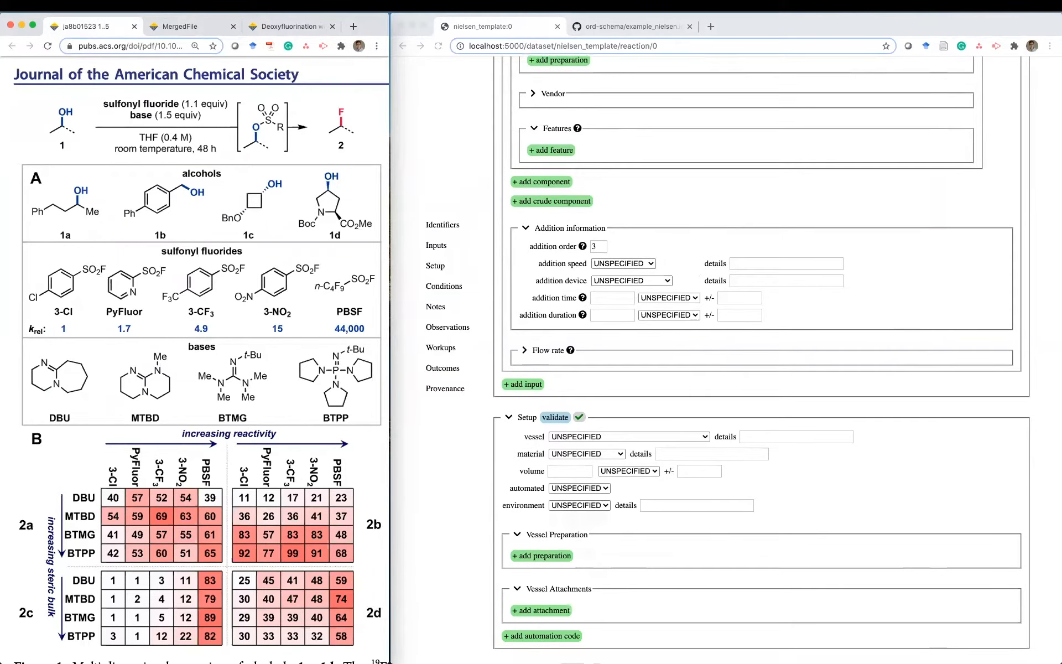
# - Add another reaction input named 'sulfonyl fluoride solution'
pyautogui.click(523, 384)
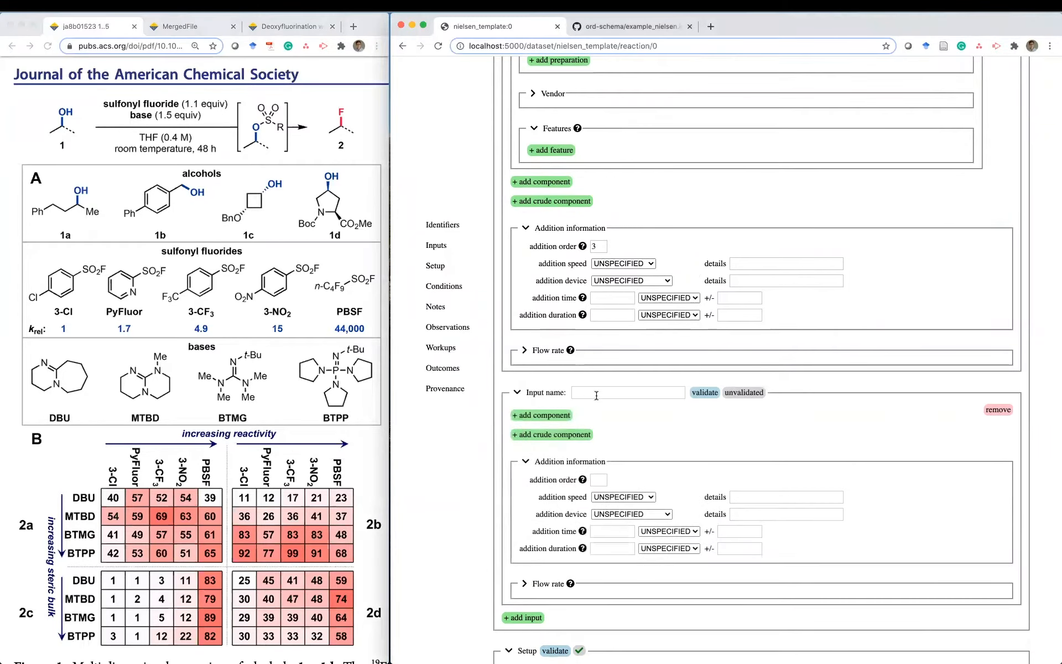
pyautogui.click(614, 395)
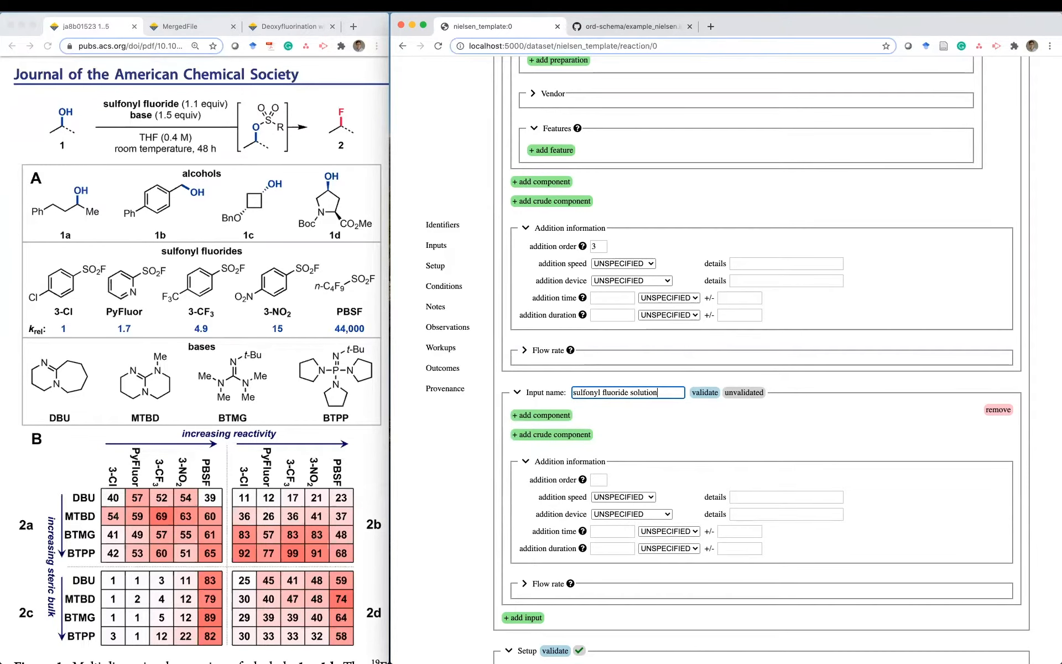
pyautogui.scroll(-4, 659, 430)
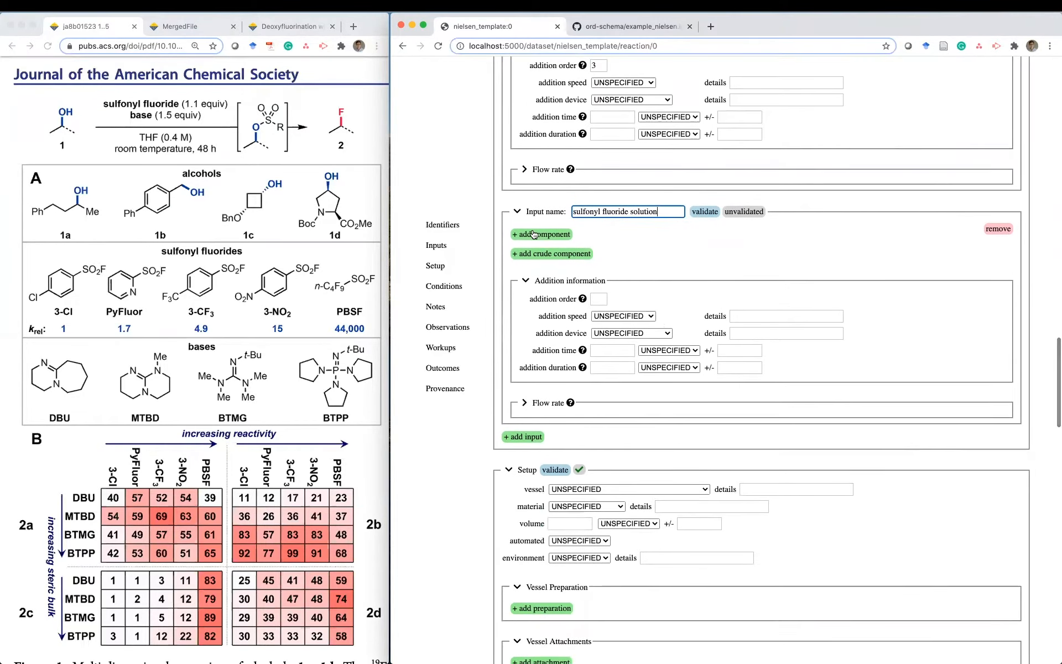
# - Add a REACTANT component with limiting reactant FALSE and start drawing its structure
pyautogui.click(533, 234)
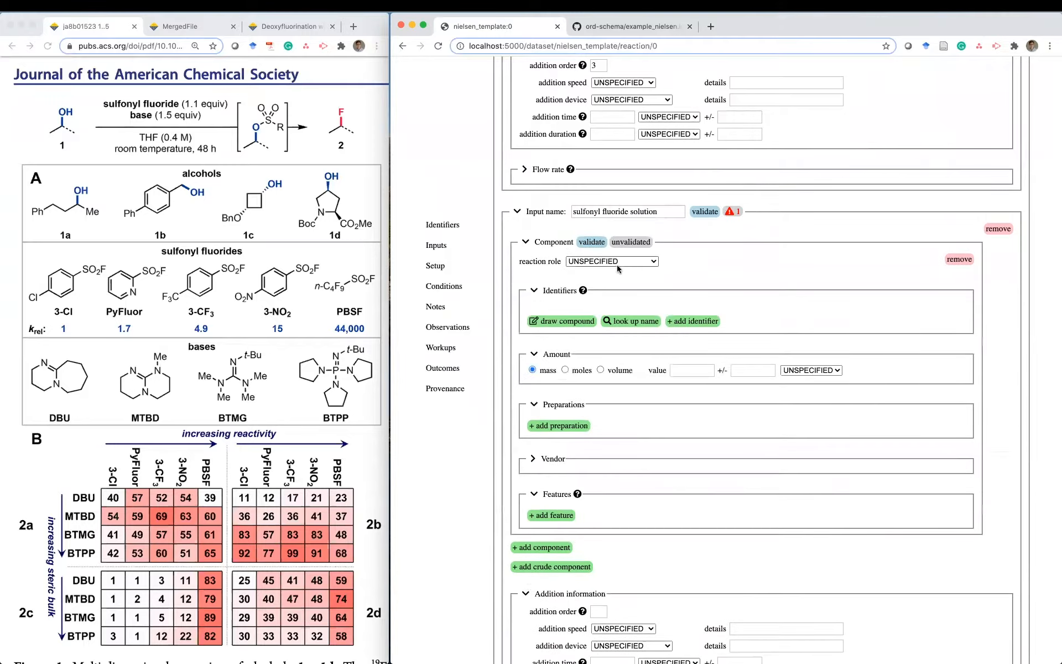
pyautogui.click(620, 262)
pyautogui.click(621, 270)
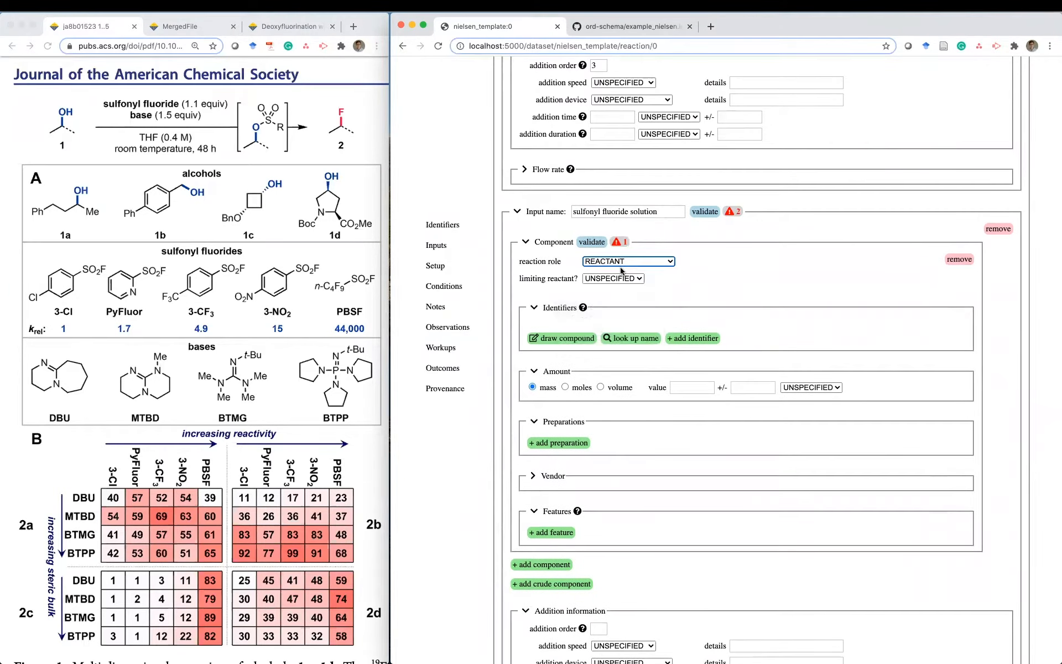
pyautogui.scroll(-2, 756, 289)
pyautogui.click(626, 240)
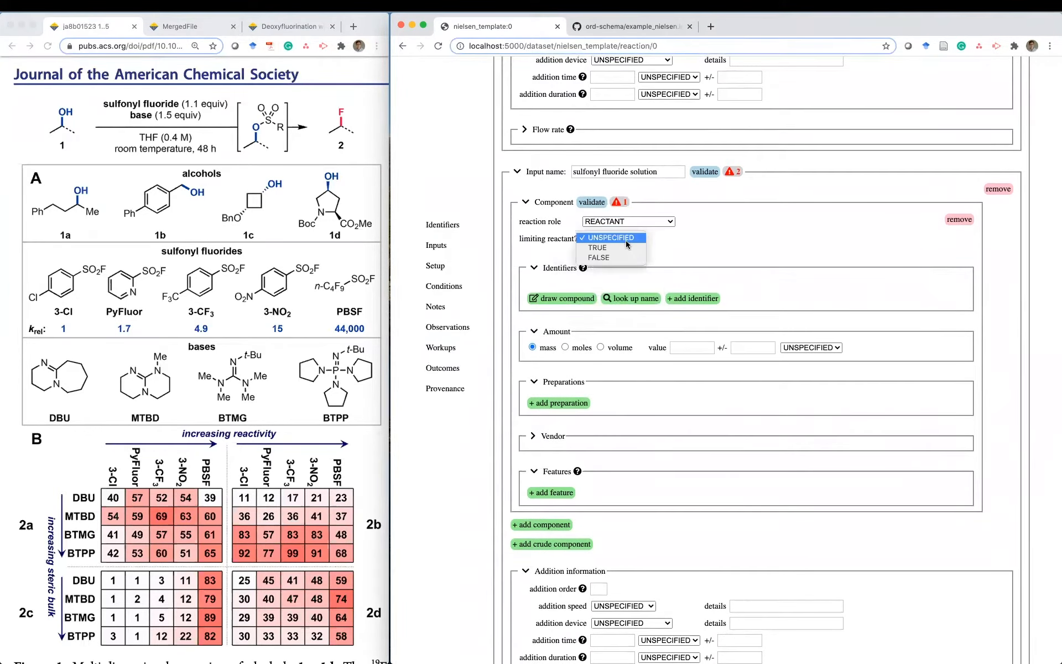
pyautogui.click(621, 257)
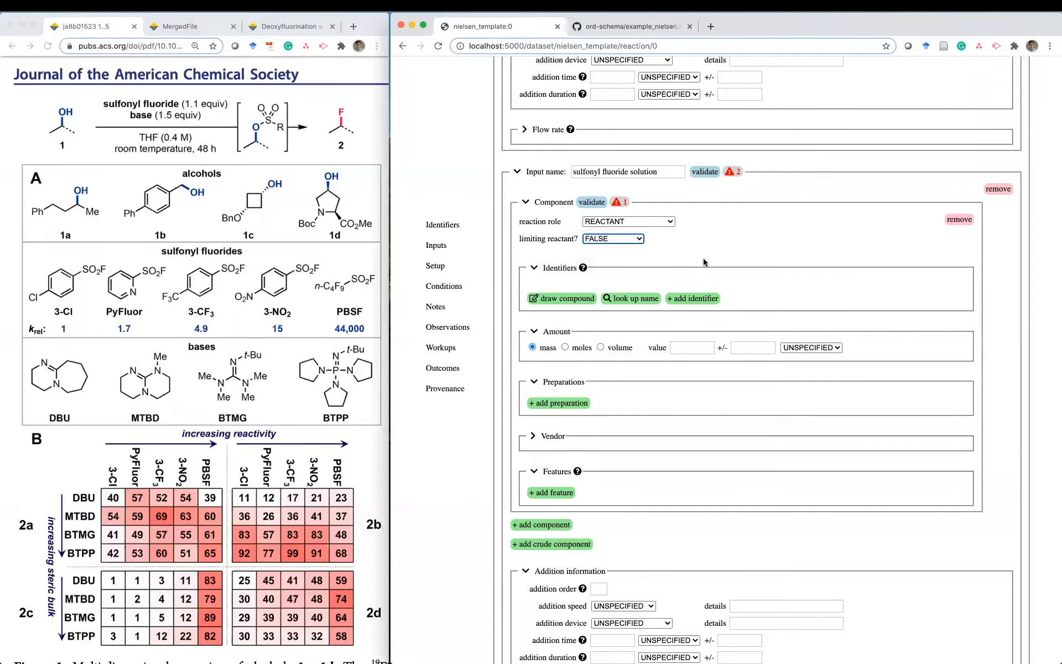
pyautogui.scroll(-2, 704, 262)
pyautogui.click(555, 256)
# - Draw a benzene ring with a chlorine substituent and a branched carbon at the para position
pyautogui.click(545, 436)
pyautogui.click(523, 289)
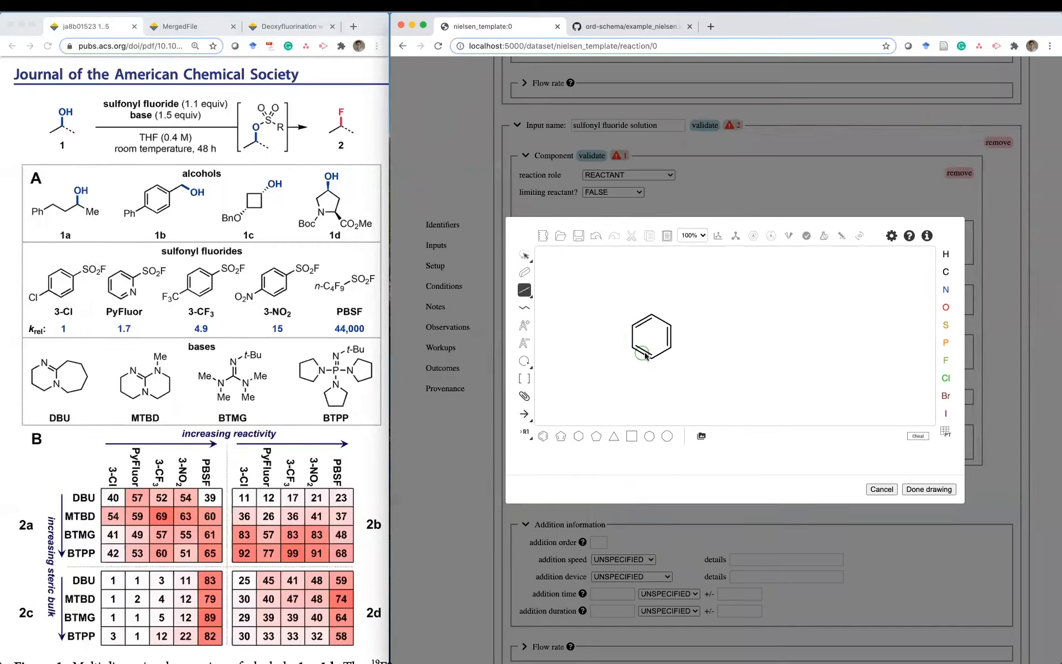
pyautogui.click(632, 348)
pyautogui.press('c')
pyautogui.hotkey('shift', 'c')
pyautogui.click(613, 360)
pyautogui.click(520, 291)
pyautogui.click(690, 315)
pyautogui.click(690, 314)
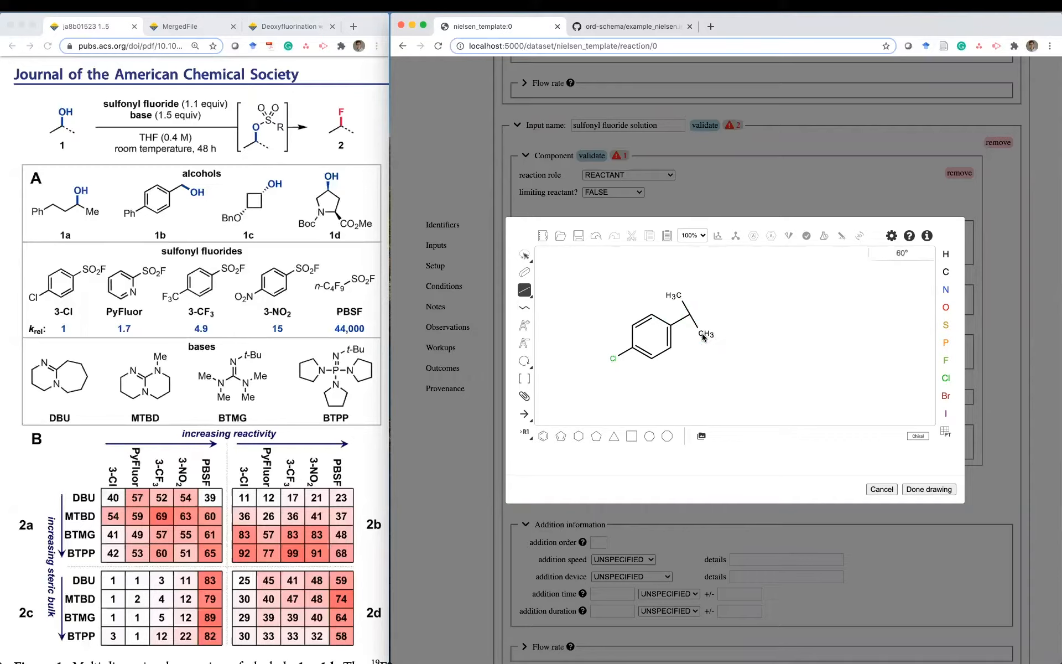
pyautogui.click(691, 315)
# - Turn the branch into a sulfonyl fluoride (S with two double-bonded O and F) and insert it
pyautogui.press('s')
pyautogui.click(690, 315)
pyautogui.press('o')
pyautogui.click(680, 299)
pyautogui.click(703, 334)
pyautogui.press('f')
pyautogui.click(712, 304)
pyautogui.click(525, 291)
pyautogui.click(684, 305)
pyautogui.click(696, 325)
pyautogui.click(951, 488)
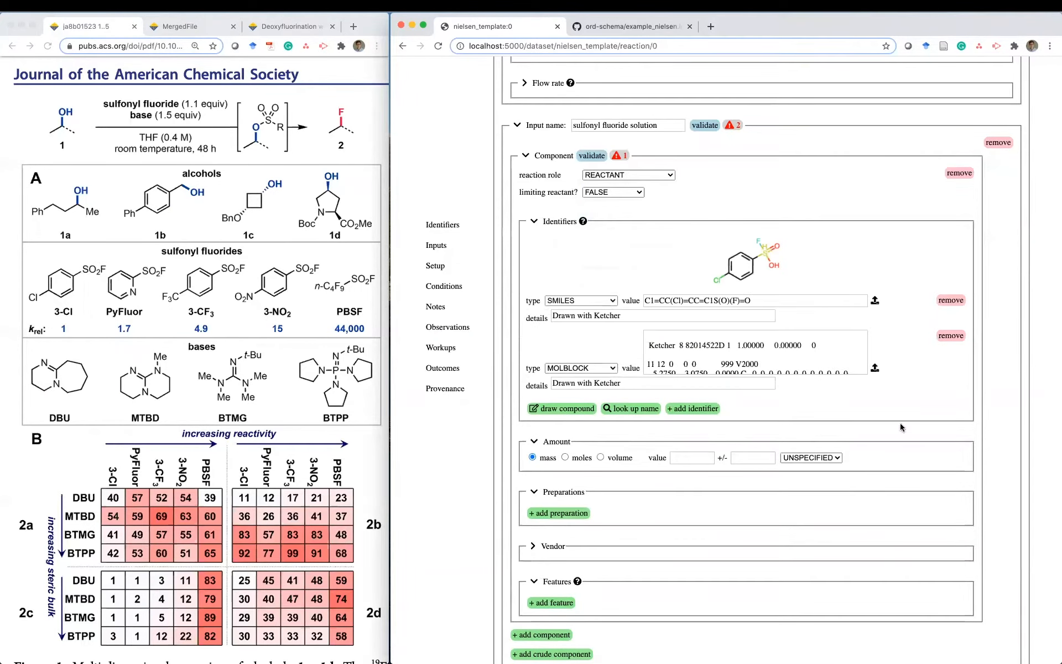
# - Reopen and close the drawing, then remove the MOLBLOCK identifier
pyautogui.click(571, 409)
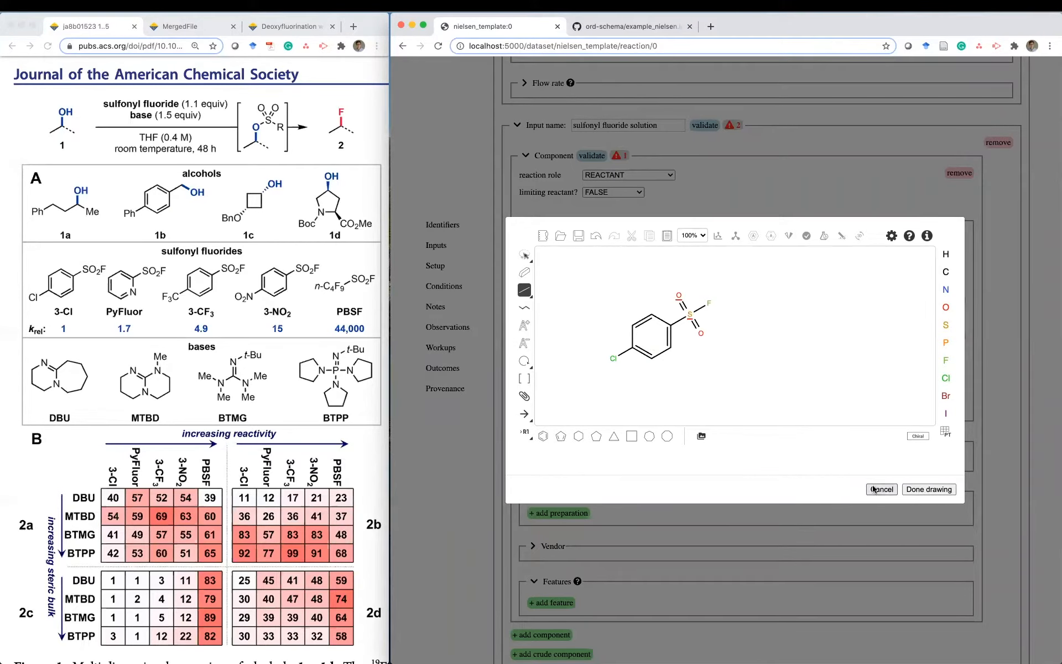
pyautogui.click(524, 254)
pyautogui.click(928, 489)
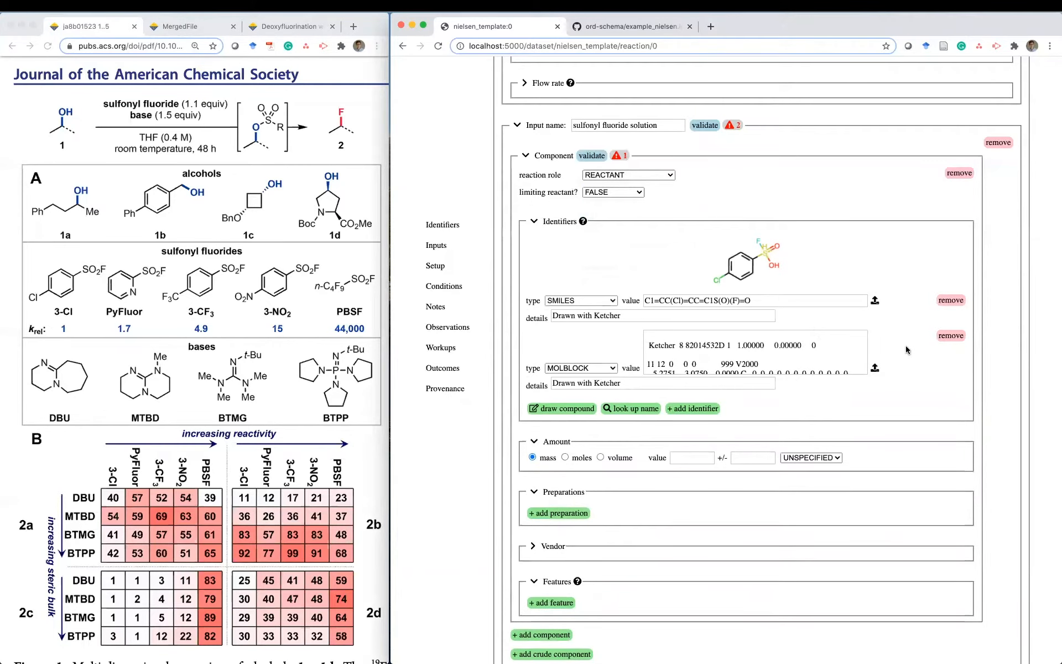
pyautogui.click(951, 336)
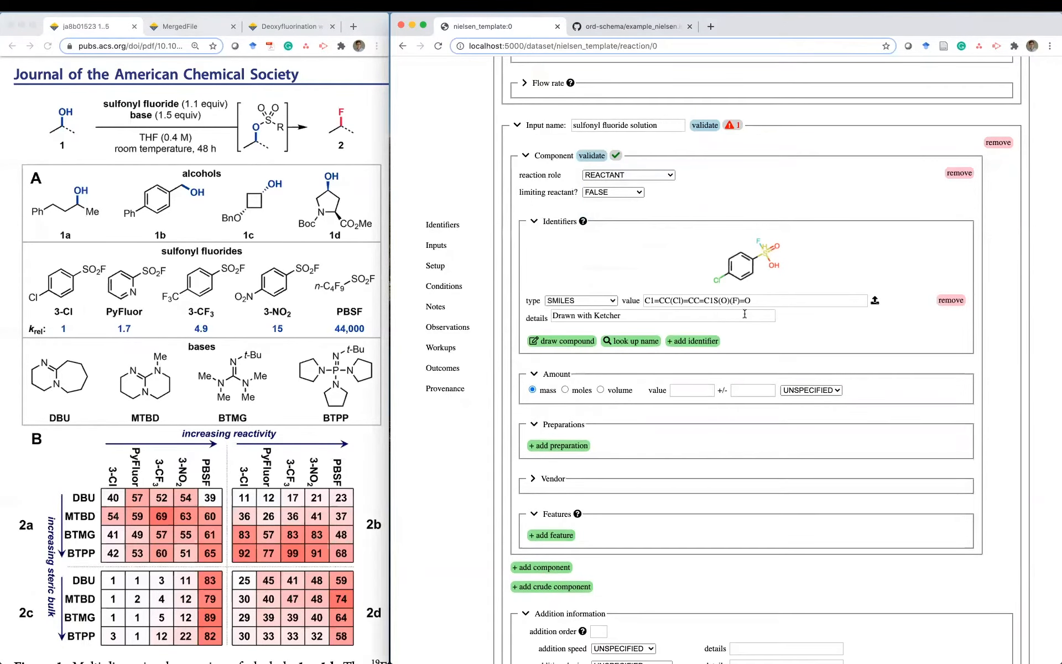
# - Correct the SMILES to C1=CC(Cl)=CC=C1[S](=O)(F)=O and delete the 'Drawn with Ketcher' details
pyautogui.tripleClick(714, 300)
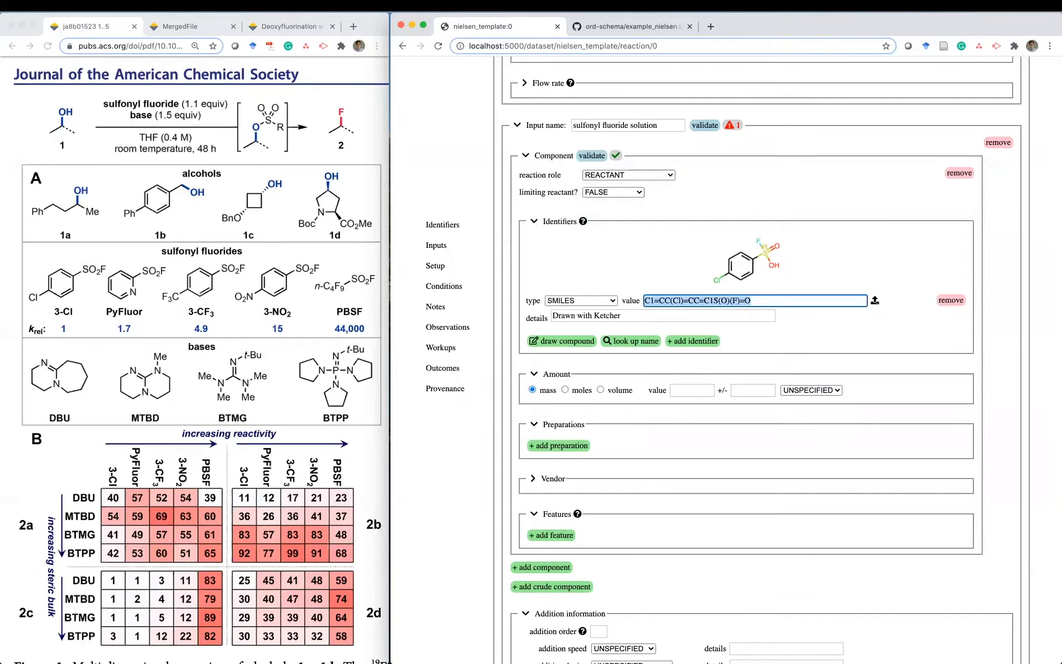
pyautogui.press('Left')
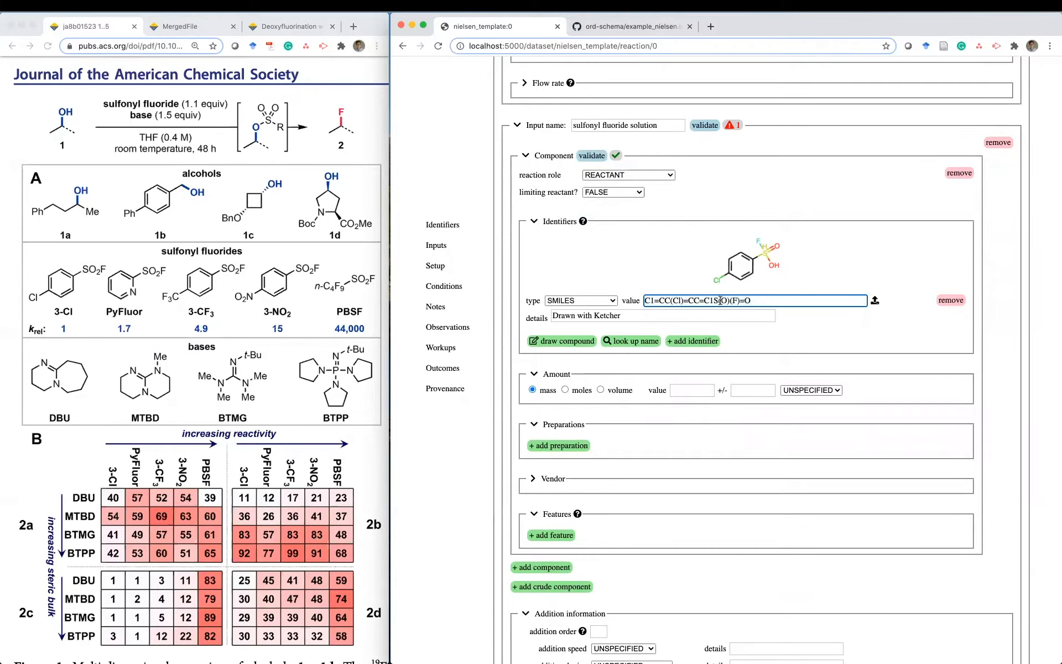
pyautogui.write('=C1')
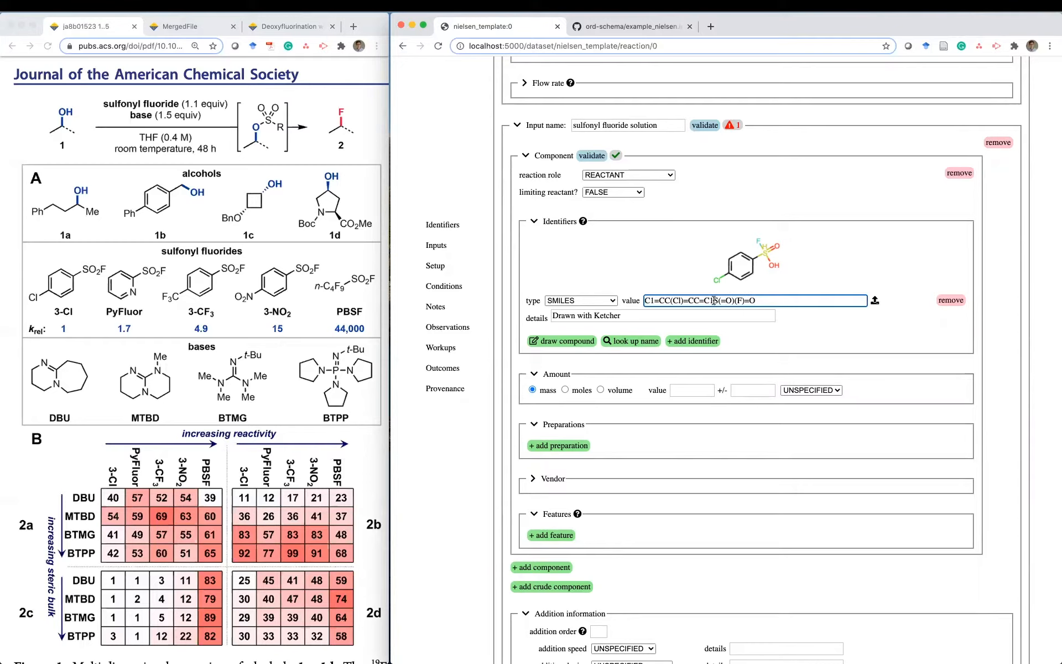
pyautogui.write('[')
pyautogui.press('Right')
pyautogui.write(']')
pyautogui.press('Tab')
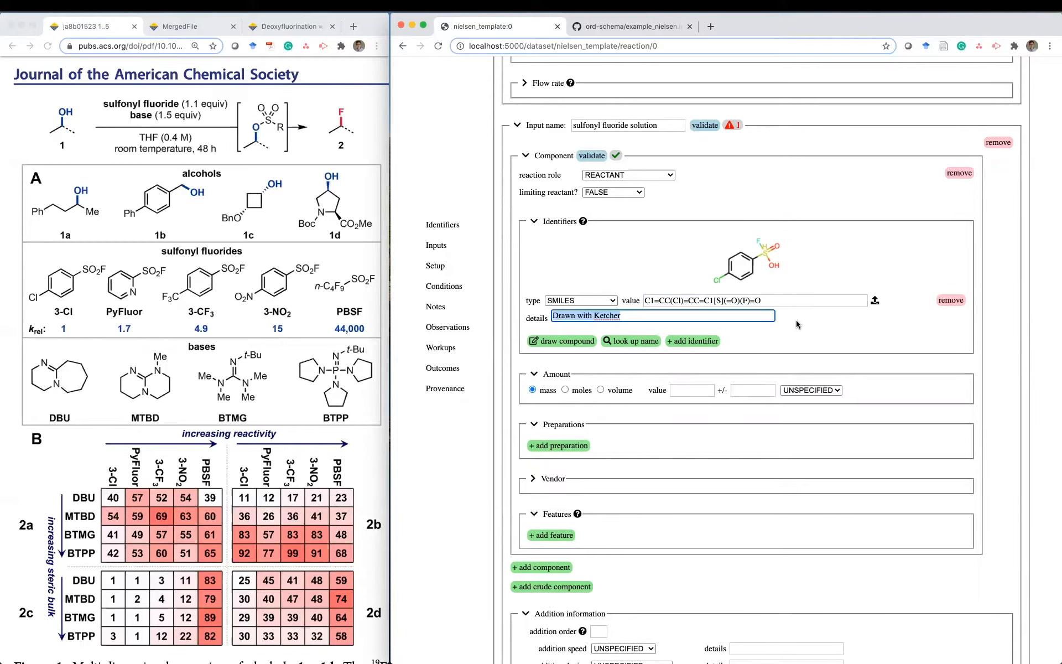
pyautogui.click(767, 305)
pyautogui.press('Tab')
pyautogui.press('BackSpace')
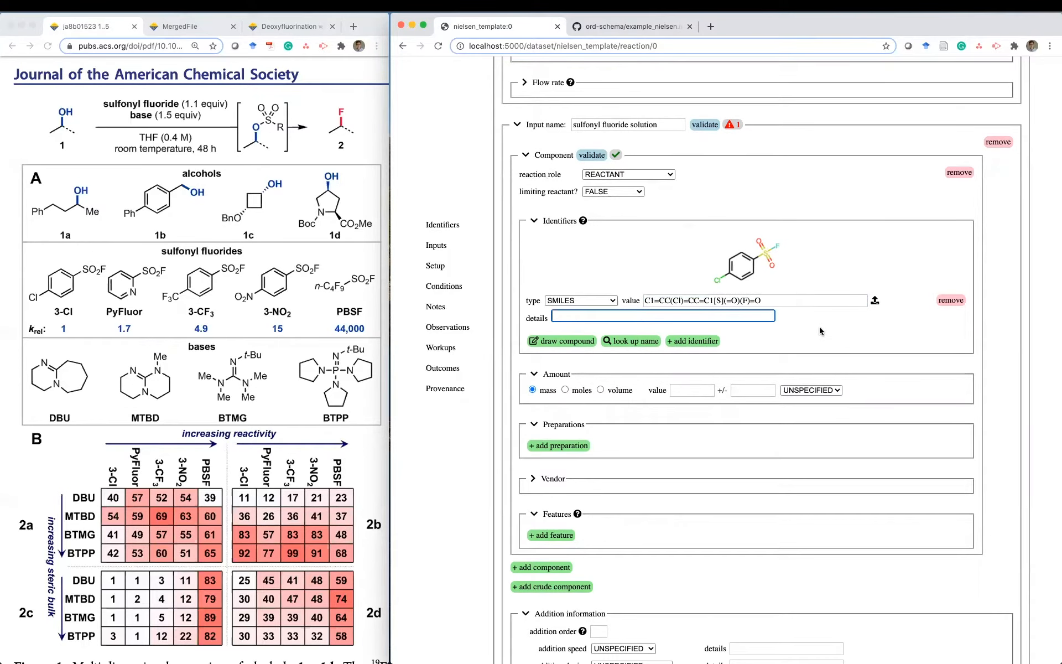
# - Set the reactant amount to 0.11 MILLIMOLE, measured in moles
pyautogui.scroll(-3, 820, 331)
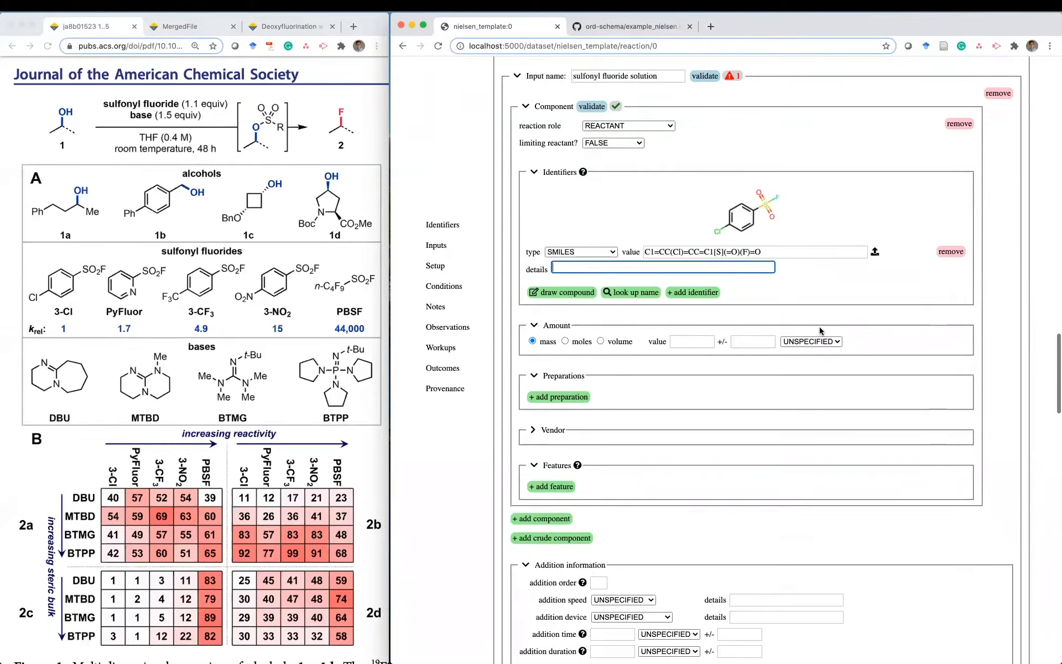
pyautogui.click(565, 300)
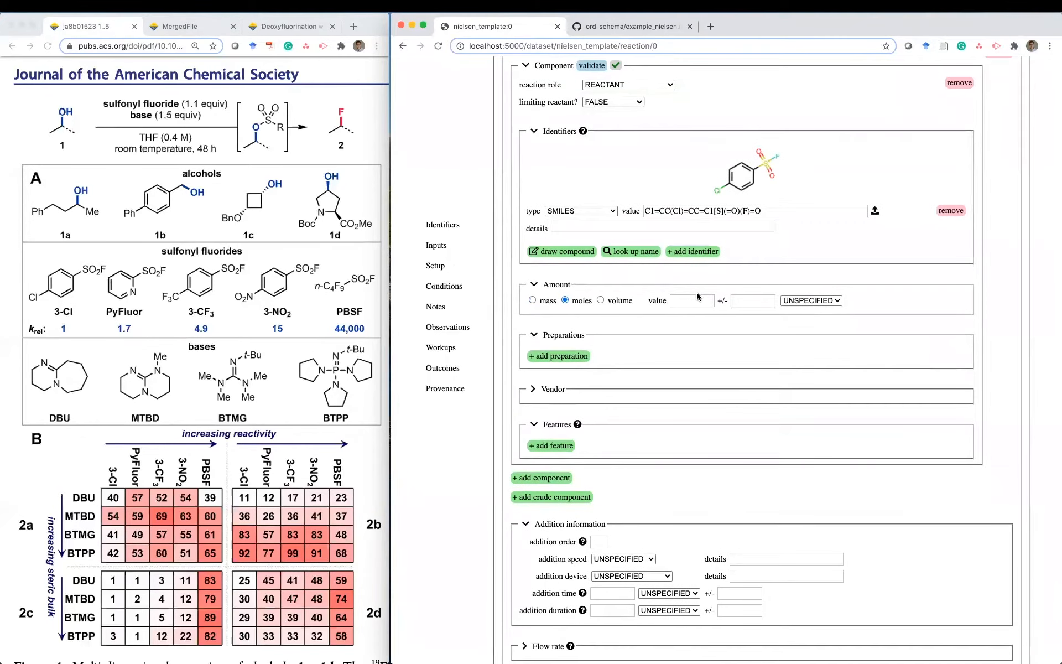
pyautogui.click(694, 305)
pyautogui.click(812, 302)
pyautogui.click(797, 323)
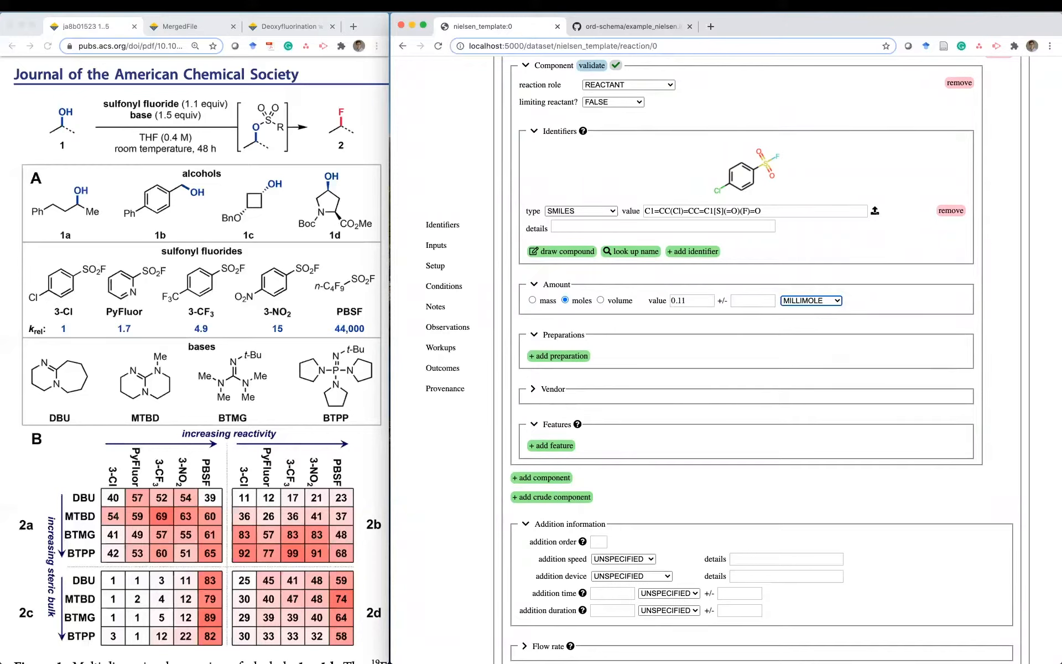
pyautogui.click(702, 351)
# - Add a THF component by name lookup and remove its name identifier
pyautogui.scroll(-2, 701, 351)
pyautogui.scroll(-3, 701, 352)
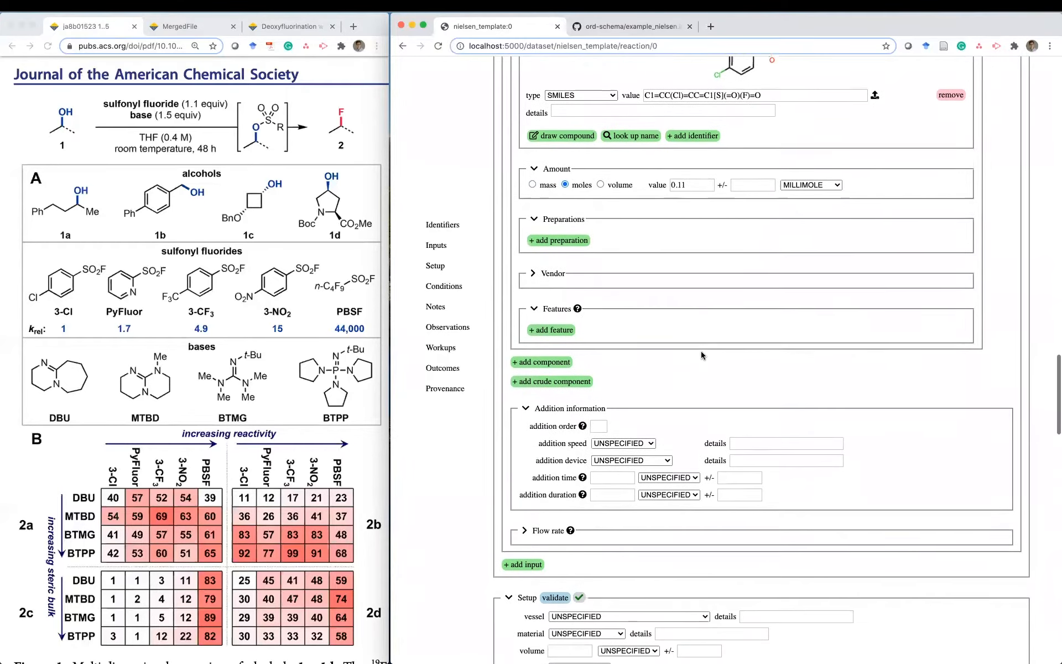
pyautogui.scroll(-1, 701, 351)
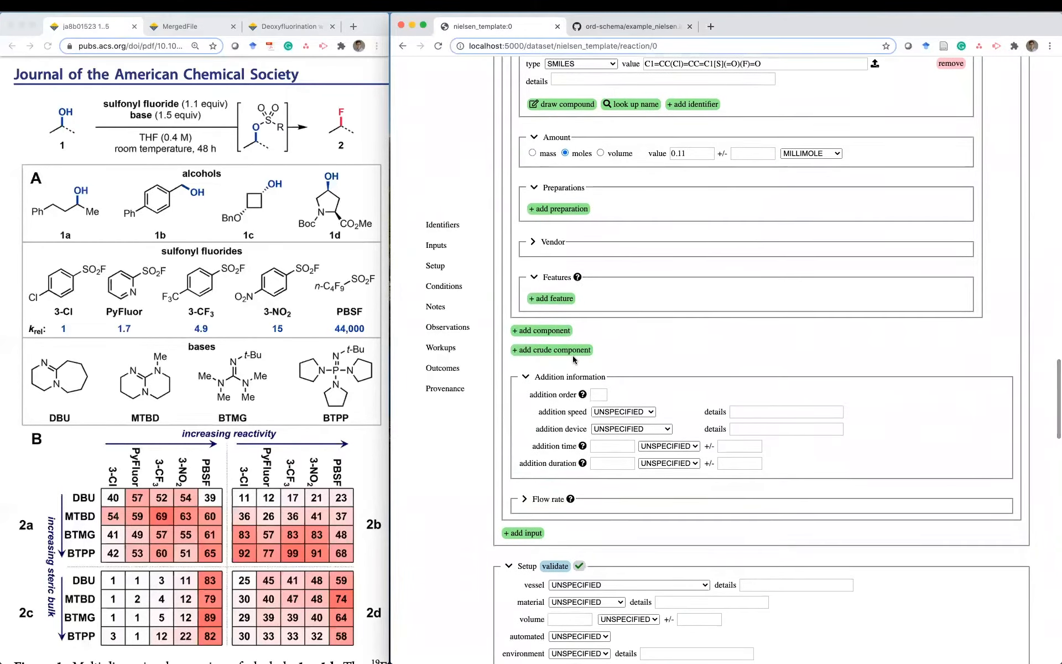
pyautogui.click(549, 332)
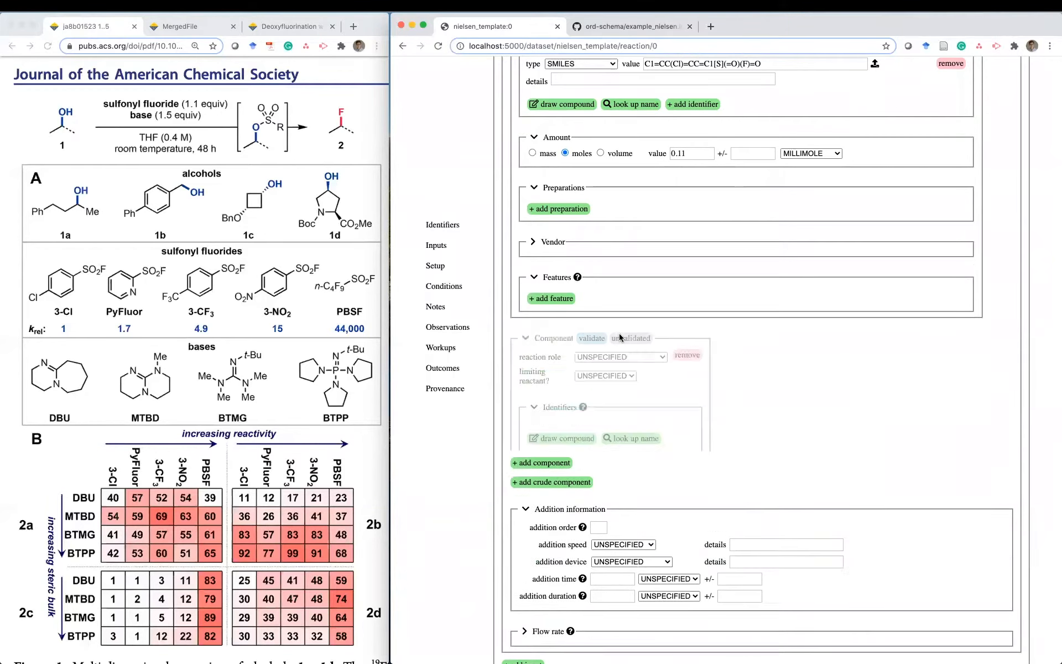
pyautogui.click(621, 436)
pyautogui.click(834, 131)
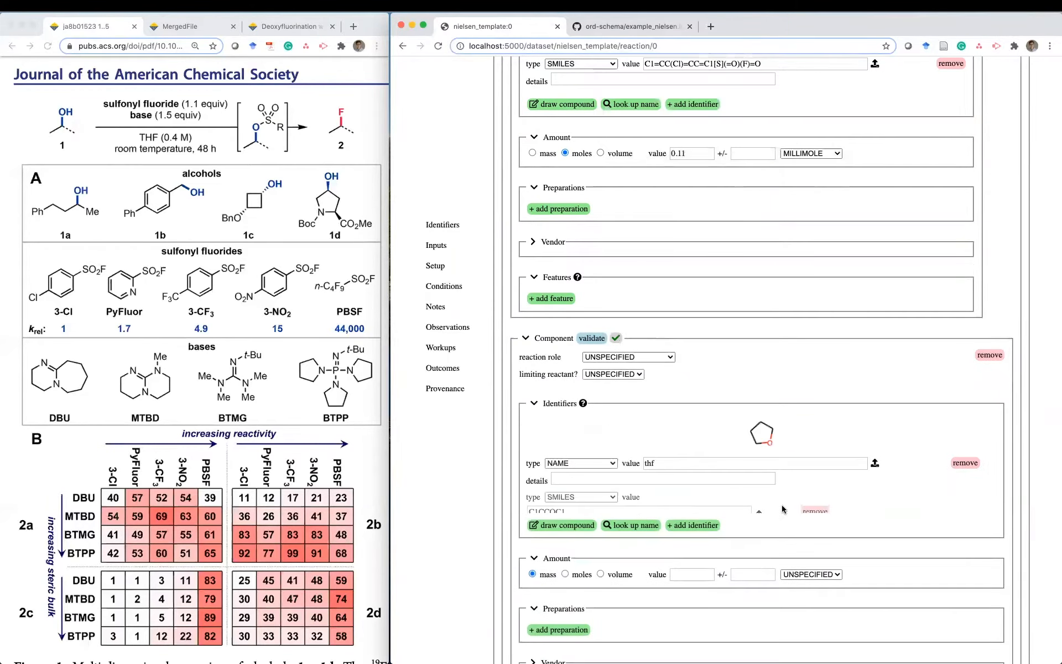
pyautogui.scroll(-4, 875, 455)
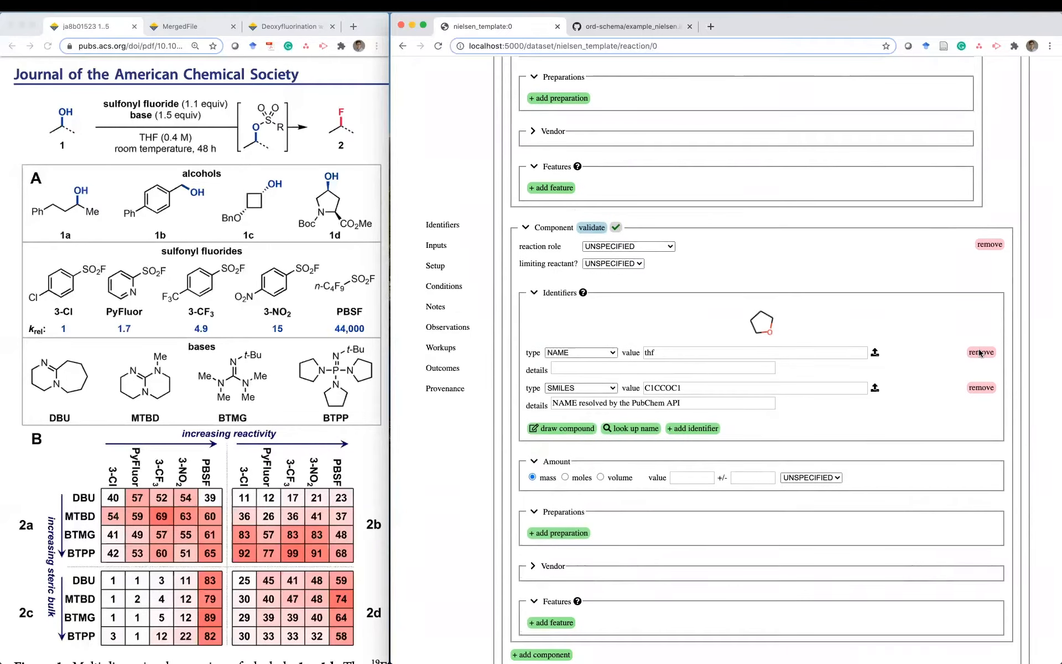
pyautogui.click(980, 352)
# - Set the THF volume to 125 MICROLITER, including solutes
pyautogui.click(600, 442)
pyautogui.click(722, 442)
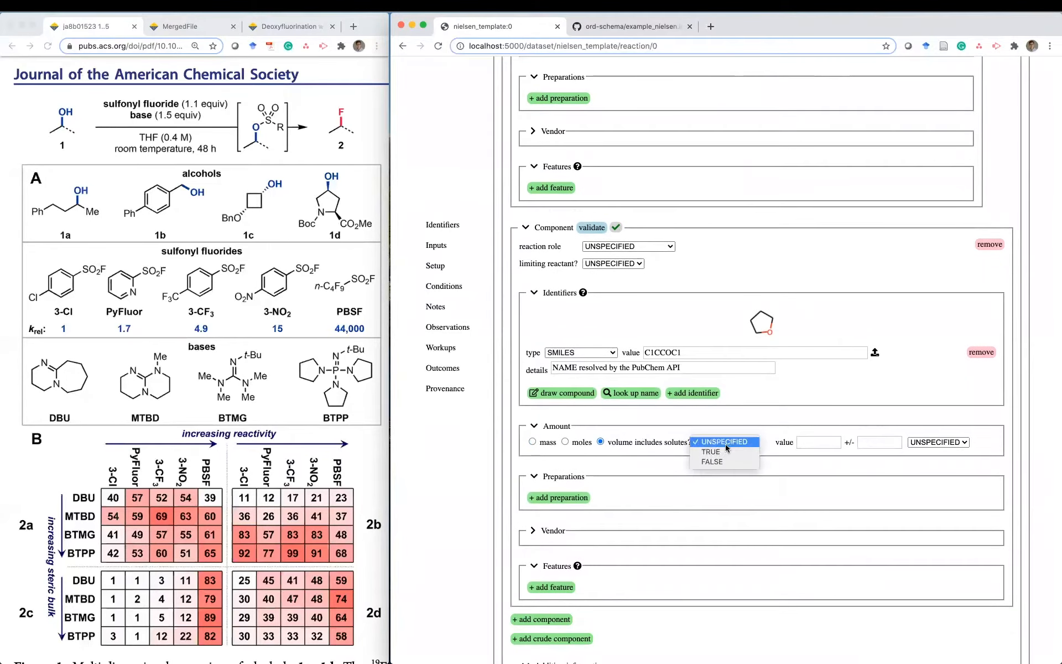
pyautogui.click(722, 452)
pyautogui.click(817, 442)
pyautogui.write('125')
pyautogui.click(916, 446)
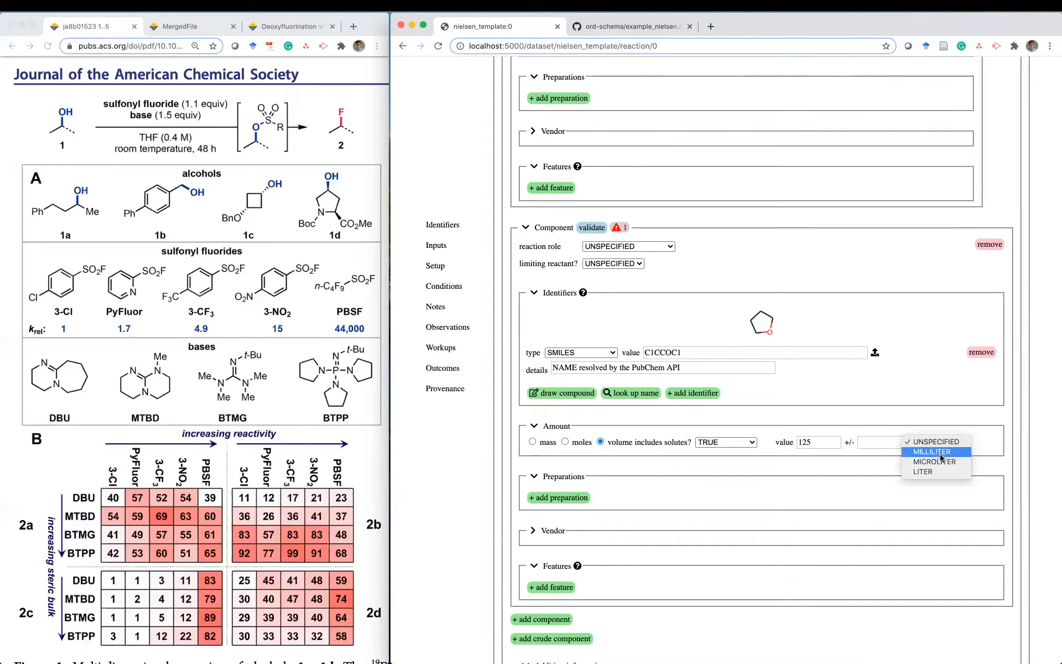
pyautogui.click(934, 462)
pyautogui.scroll(-1, 881, 465)
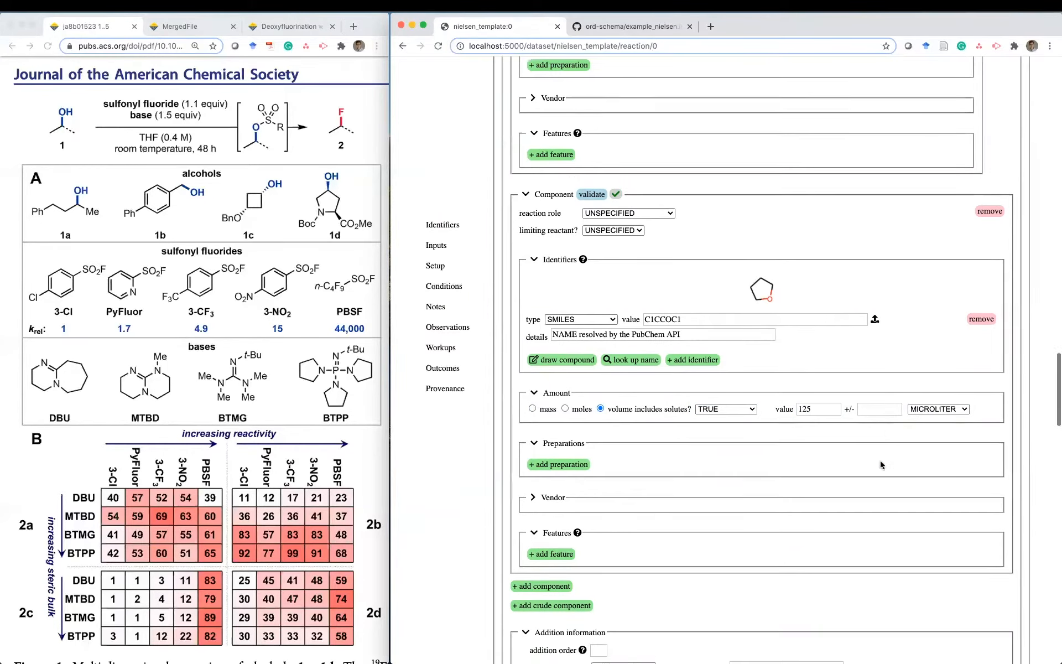
# - Make THF the SOLVENT and delete its PubChem details note
pyautogui.click(639, 209)
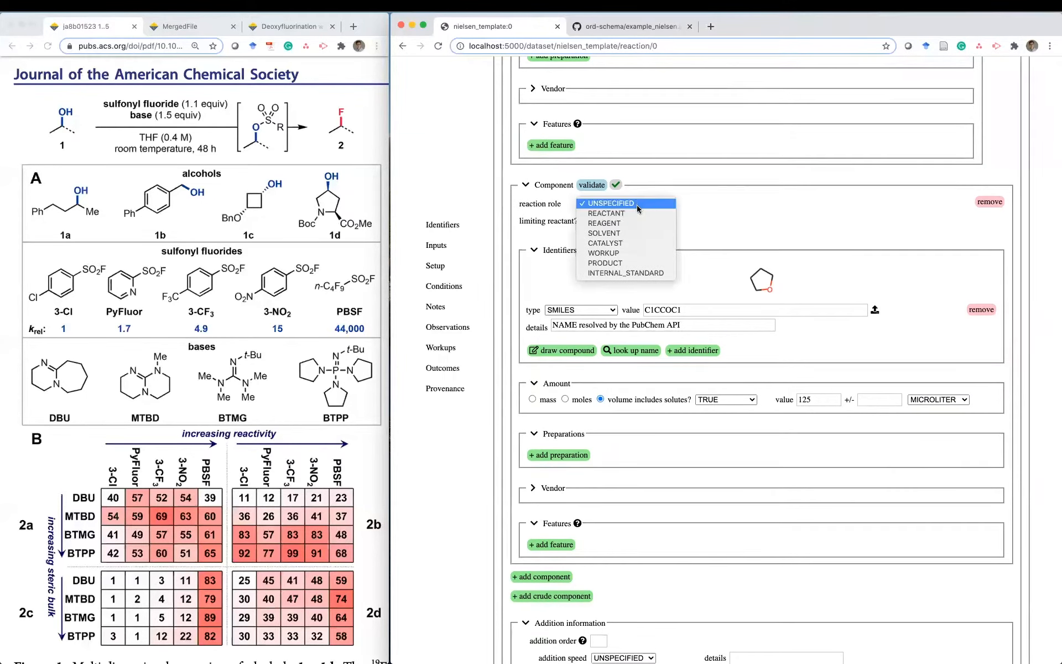
pyautogui.click(635, 233)
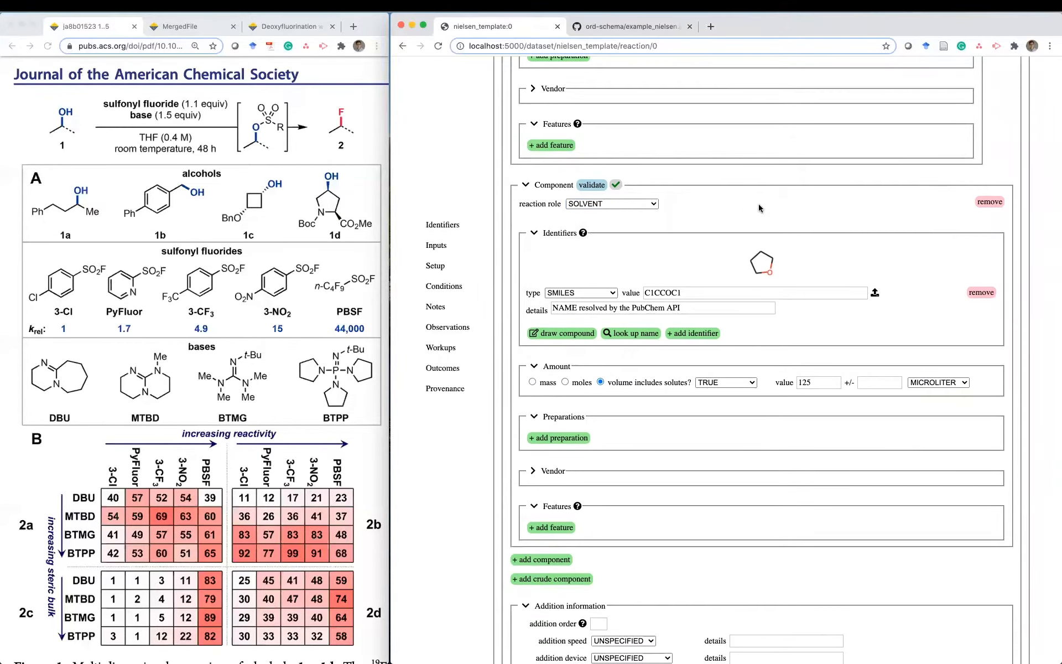
pyautogui.scroll(-2, 701, 264)
pyautogui.tripleClick(701, 264)
pyautogui.press('BackSpace')
pyautogui.click(794, 282)
pyautogui.scroll(-1, 795, 282)
pyautogui.scroll(-2, 794, 282)
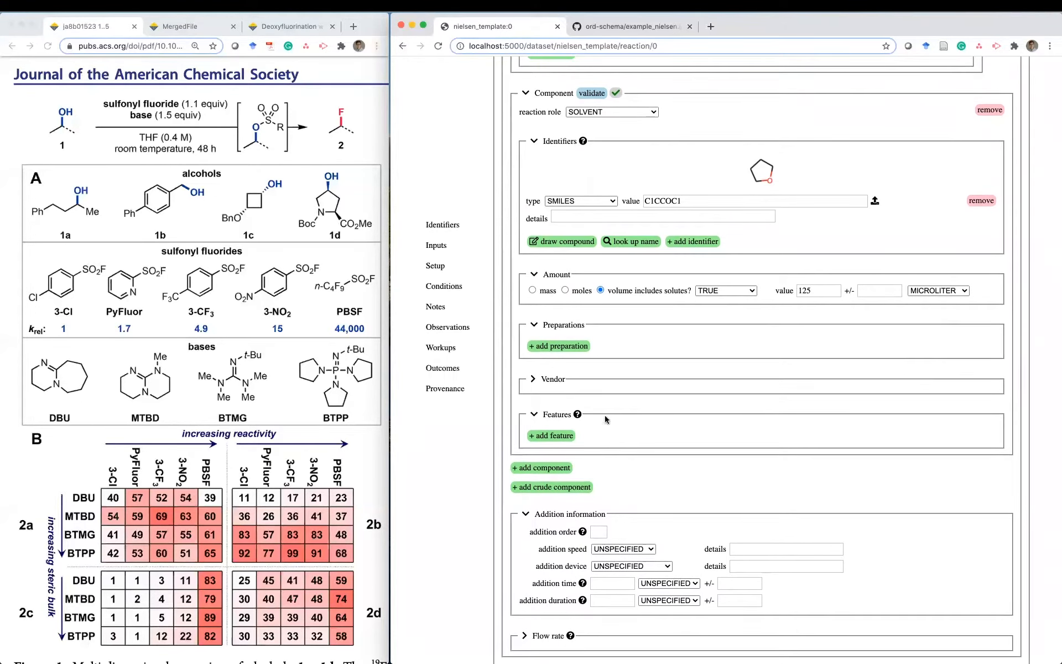
# - Add a DRIED preparation to the THF solvent
pyautogui.click(552, 347)
pyautogui.click(554, 342)
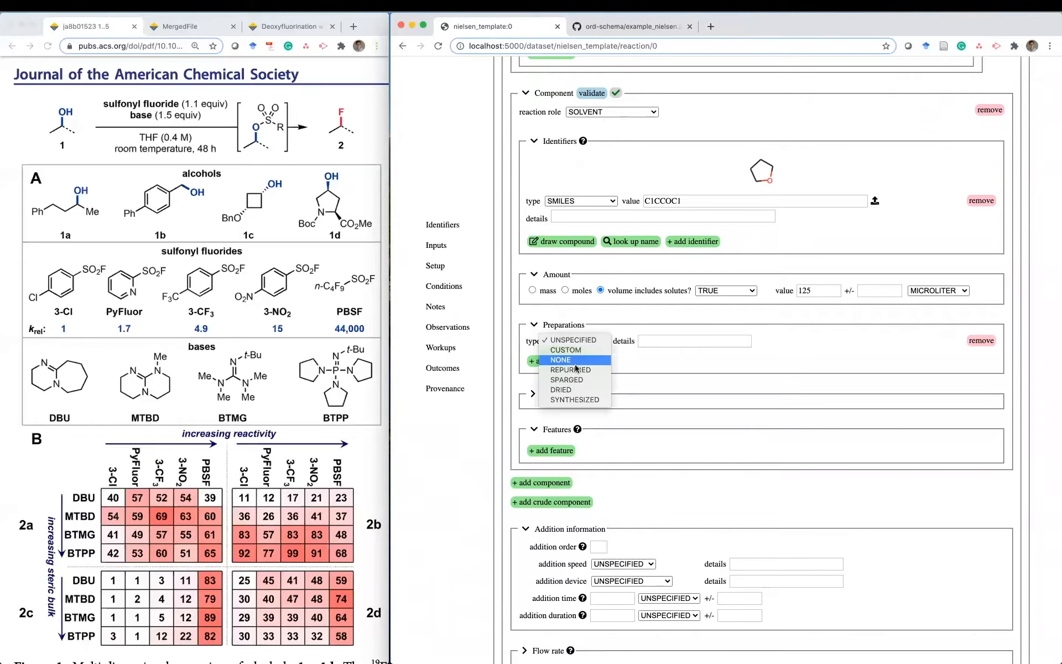
pyautogui.click(582, 389)
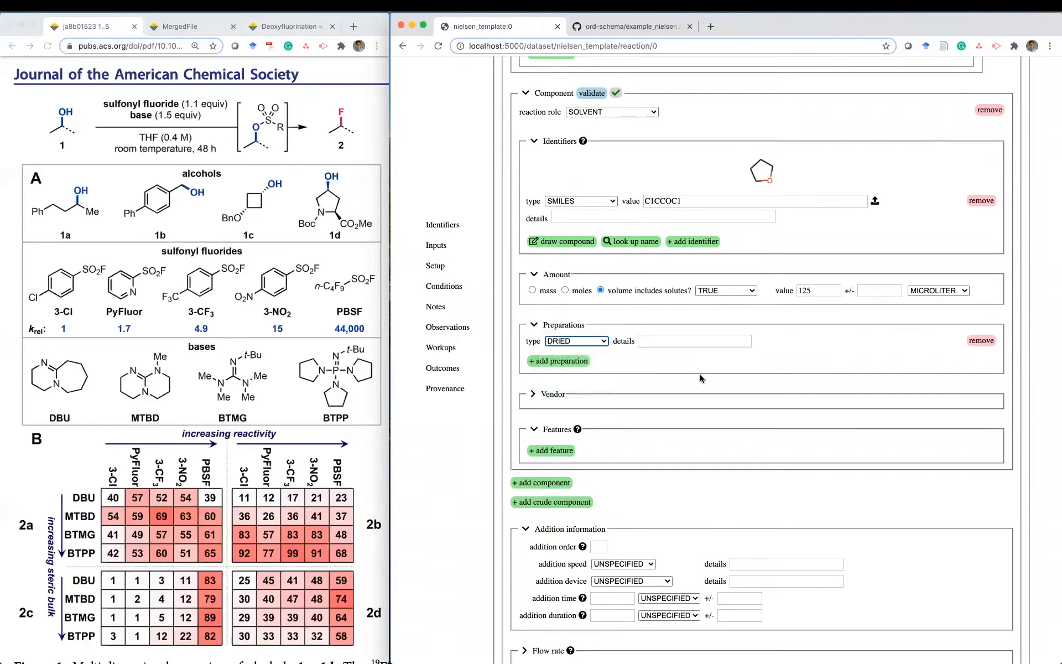
pyautogui.scroll(-5, 695, 373)
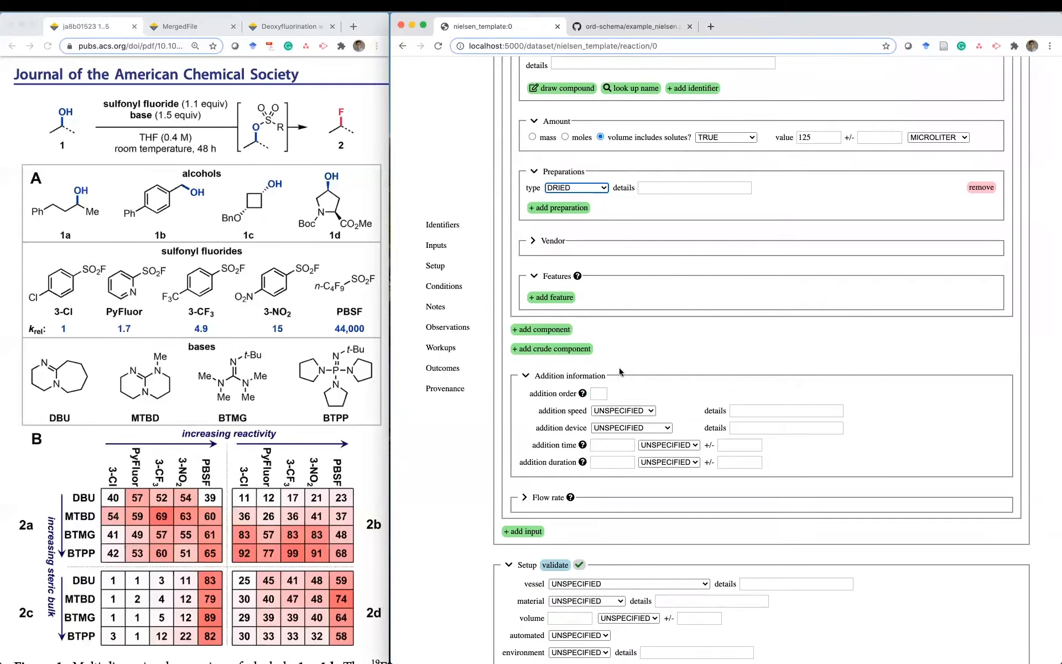
# - Set the sulfonyl fluoride solution's addition order to 2 and return to the form's top
pyautogui.click(597, 391)
pyautogui.click(663, 368)
pyautogui.scroll(-6, 663, 367)
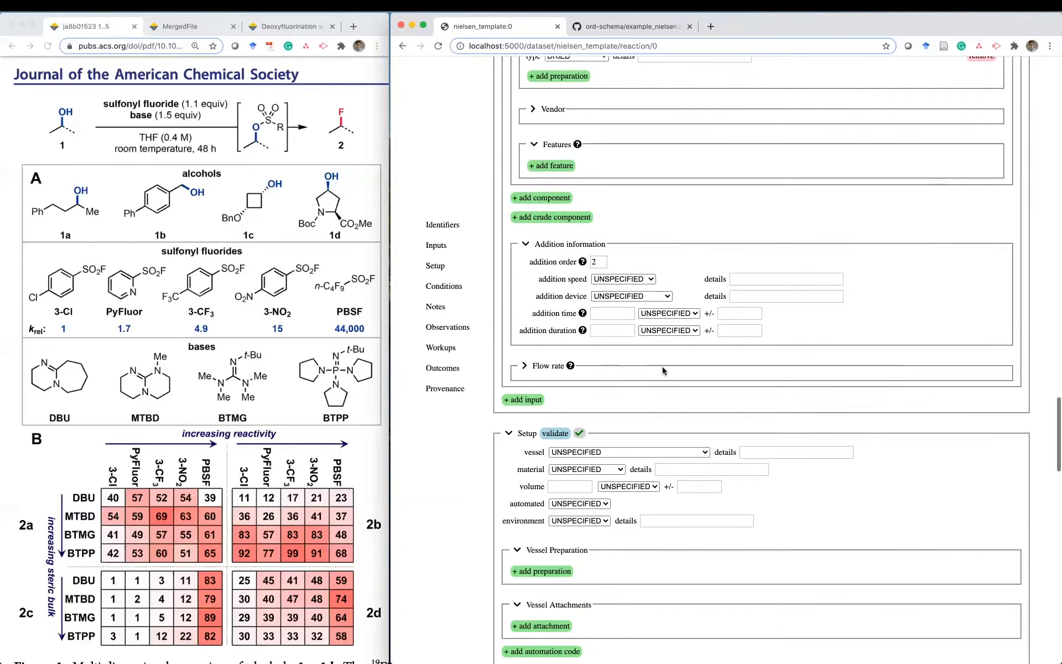
pyautogui.scroll(-2, 663, 371)
pyautogui.scroll(2, 662, 370)
pyautogui.scroll(20, 662, 367)
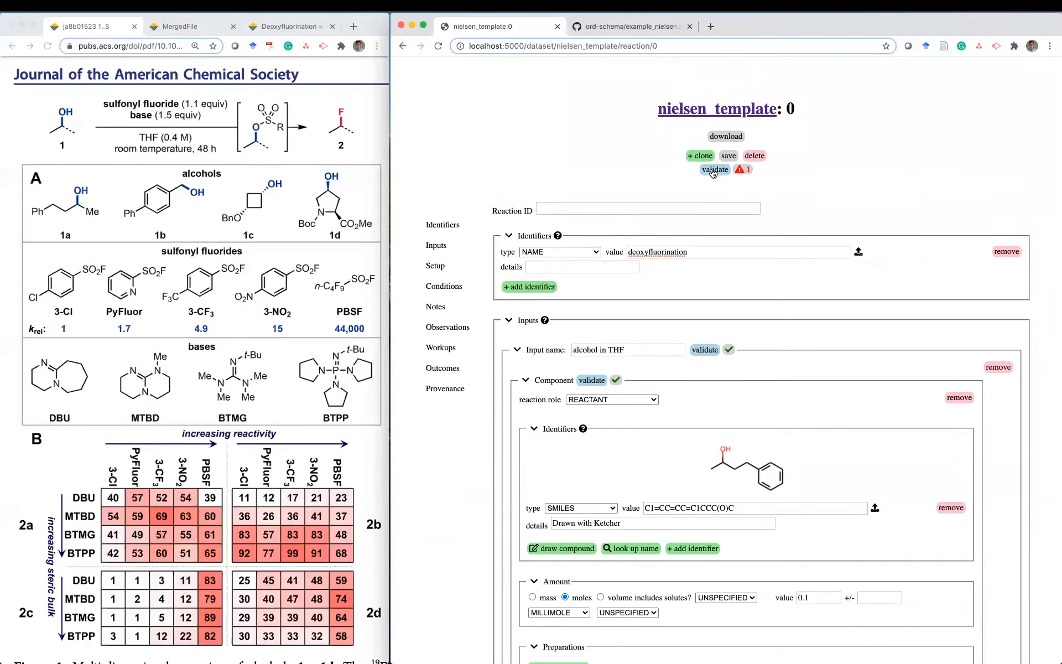
# - Validate the reaction, read its missing-outcome warning, and go to the Setup section
pyautogui.click(713, 172)
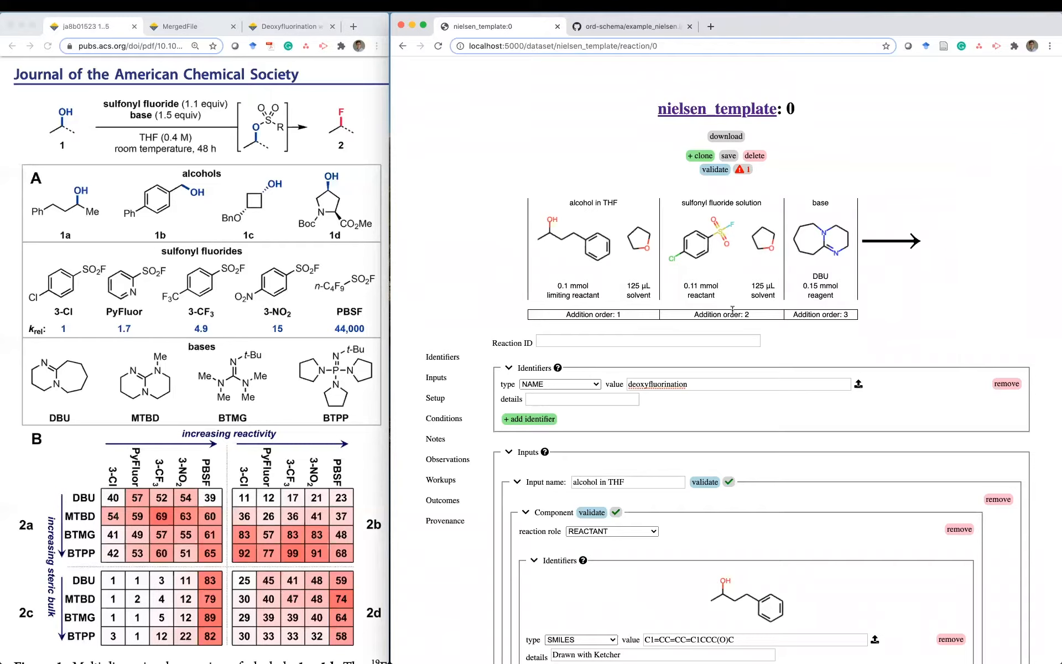
pyautogui.moveTo(748, 168)
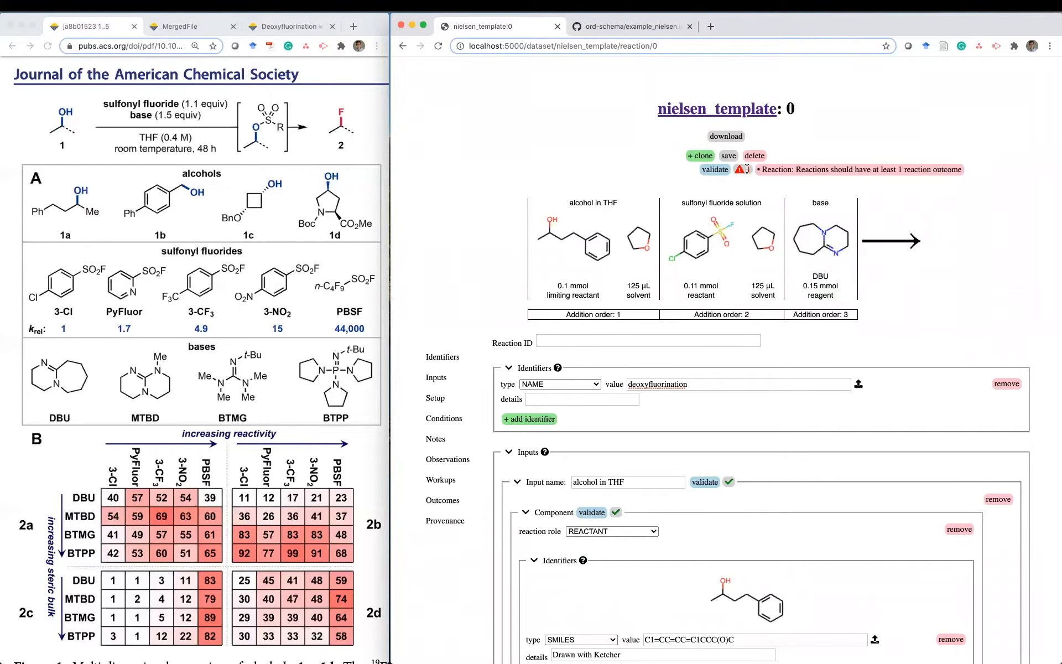
pyautogui.scroll(-15, 768, 493)
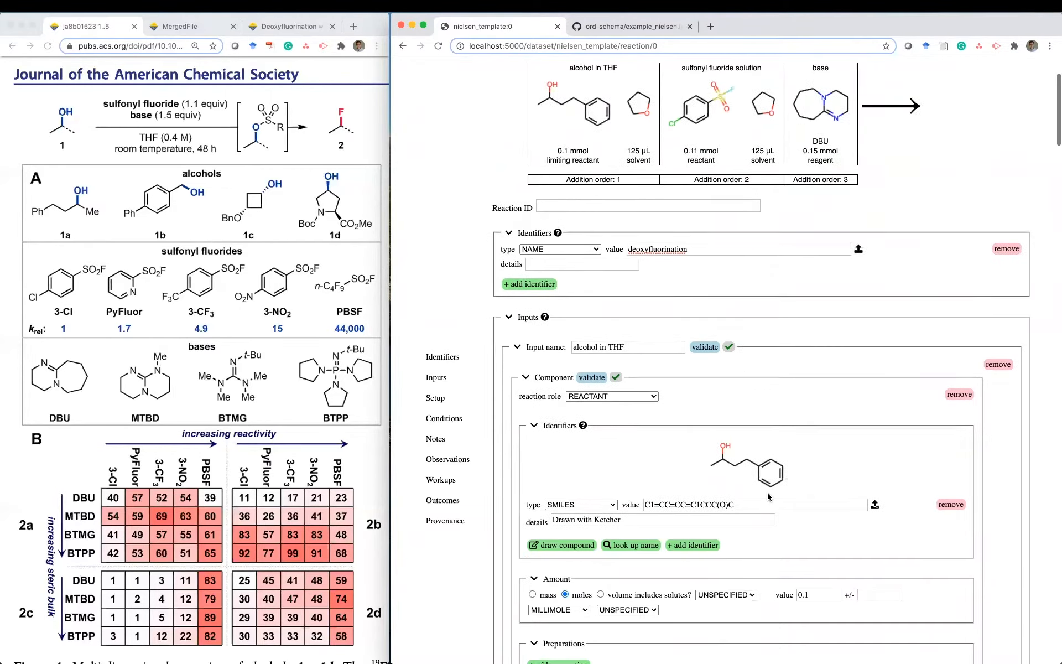
pyautogui.scroll(-20, 768, 492)
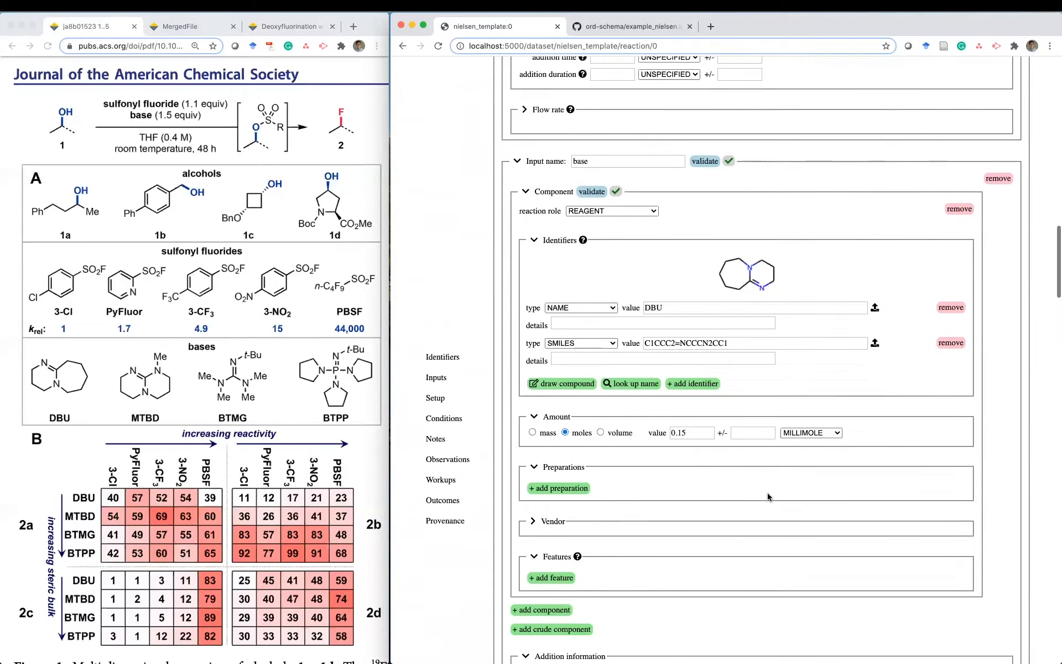
pyautogui.click(435, 398)
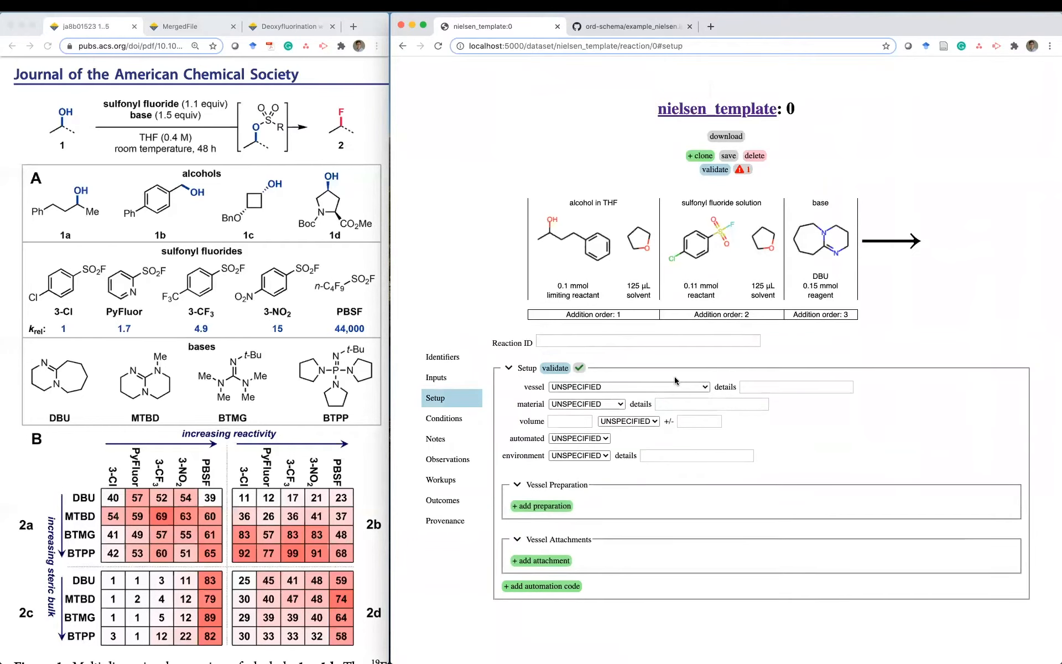
# - Record the reaction vessel as a GLASS VIAL with a 1 MILLILITER volume
pyautogui.click(602, 388)
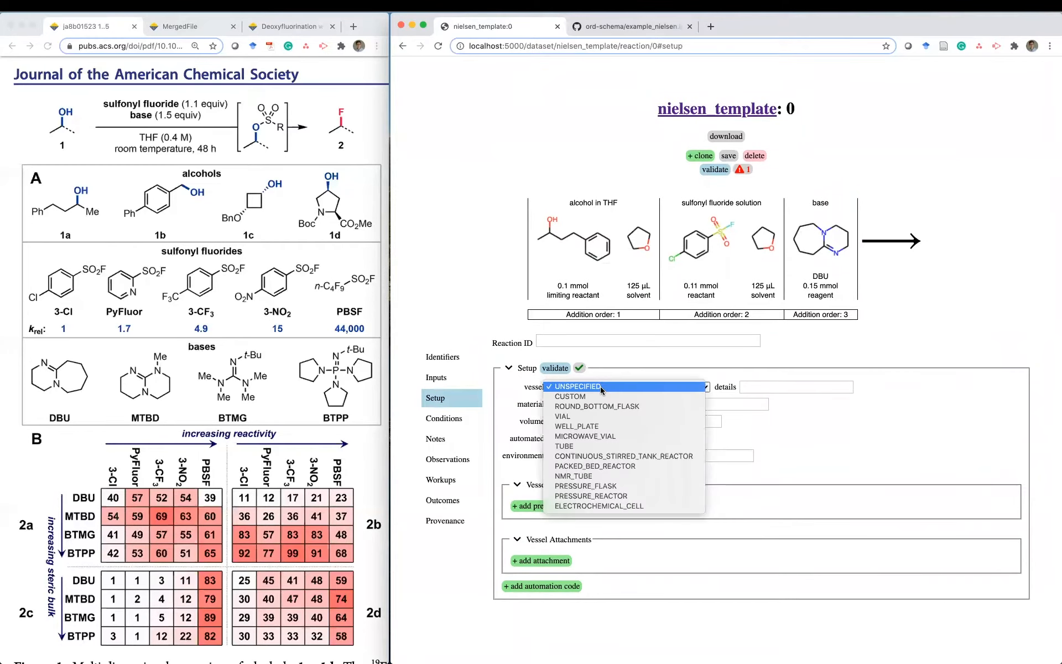
pyautogui.click(596, 417)
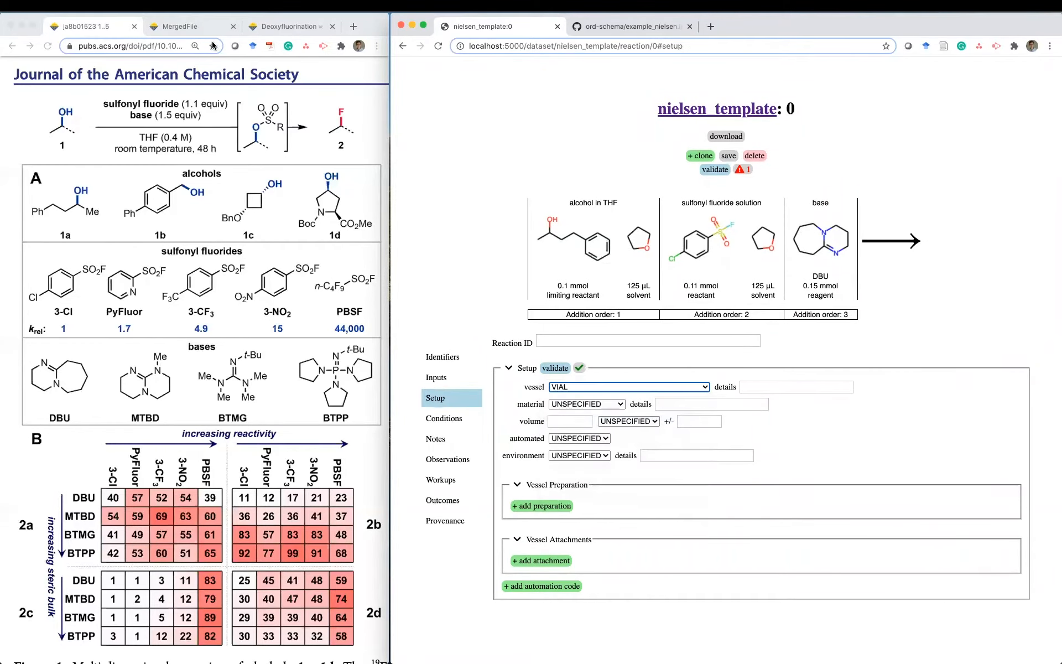
pyautogui.click(191, 26)
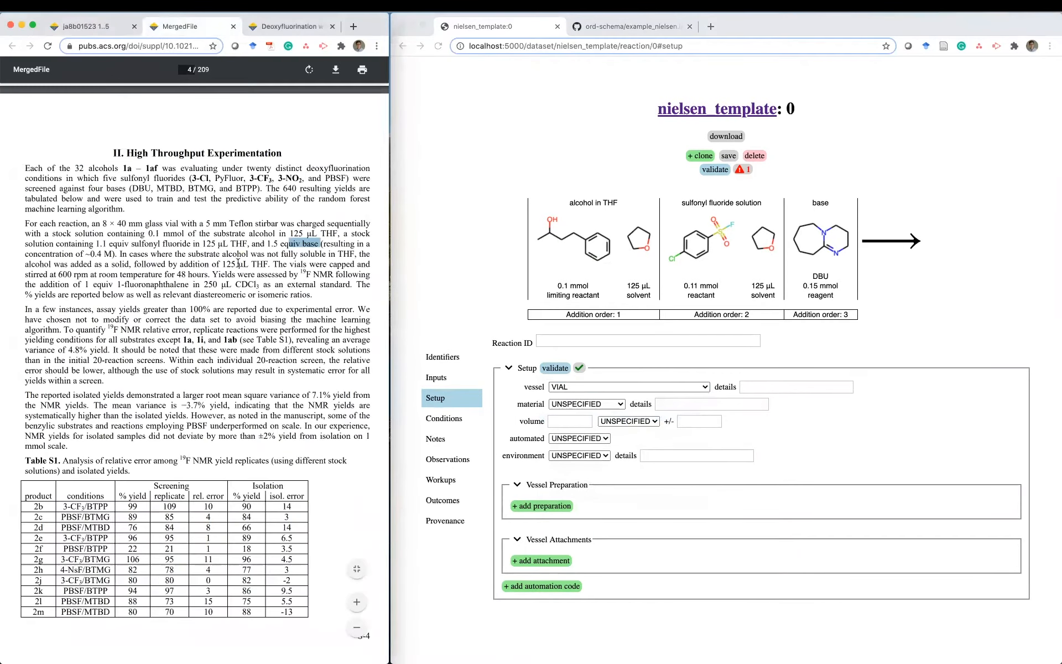
pyautogui.click(216, 296)
pyautogui.click(602, 404)
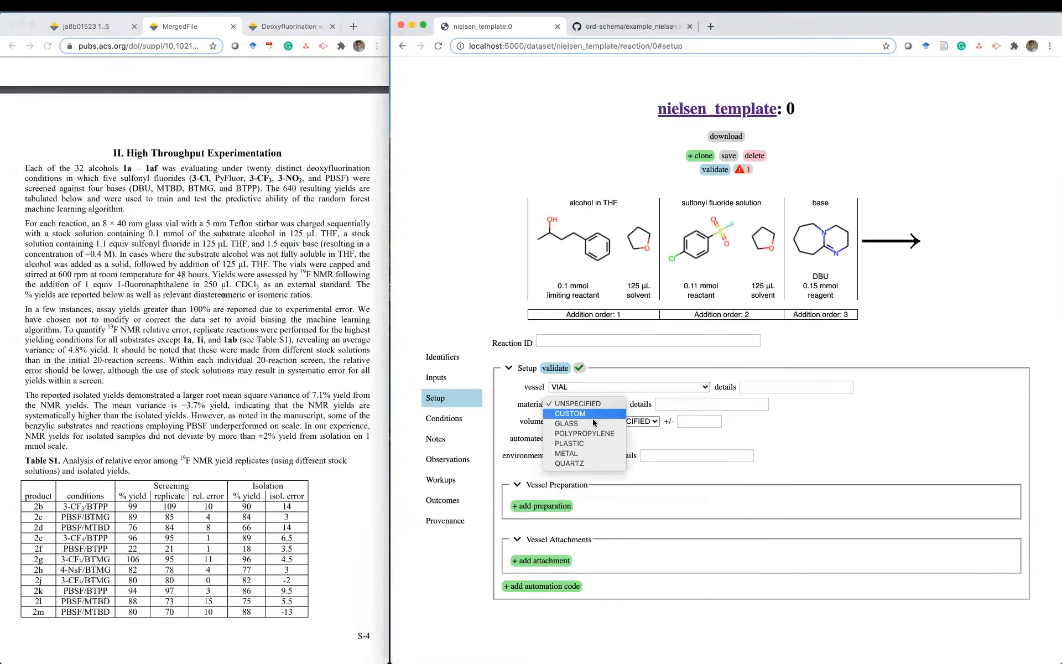
pyautogui.click(592, 424)
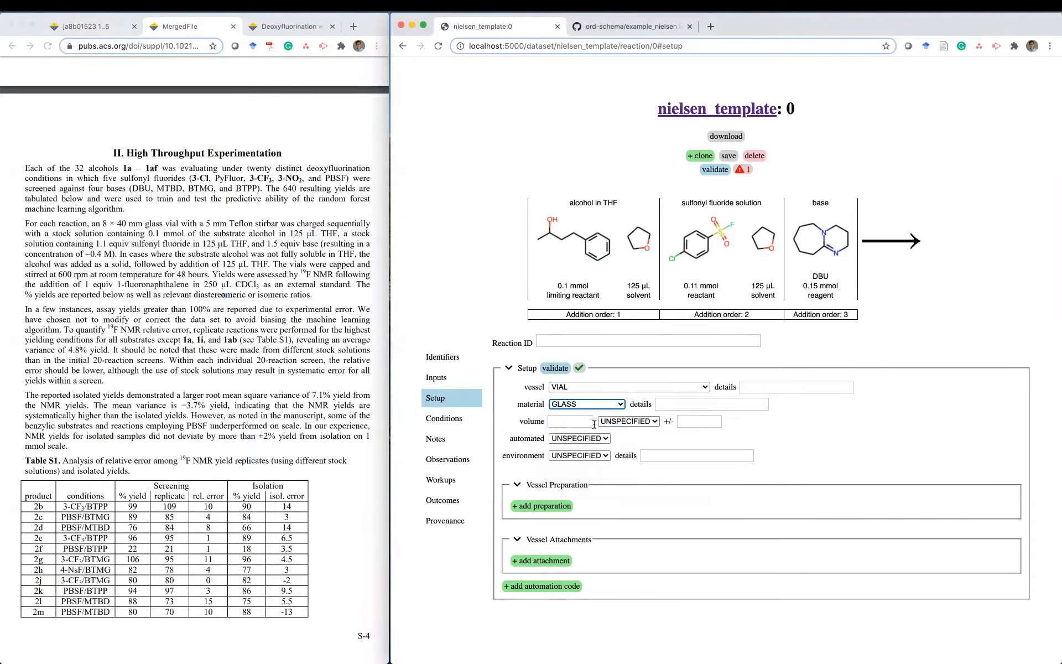
pyautogui.click(574, 422)
pyautogui.write('1')
pyautogui.click(607, 424)
pyautogui.click(626, 435)
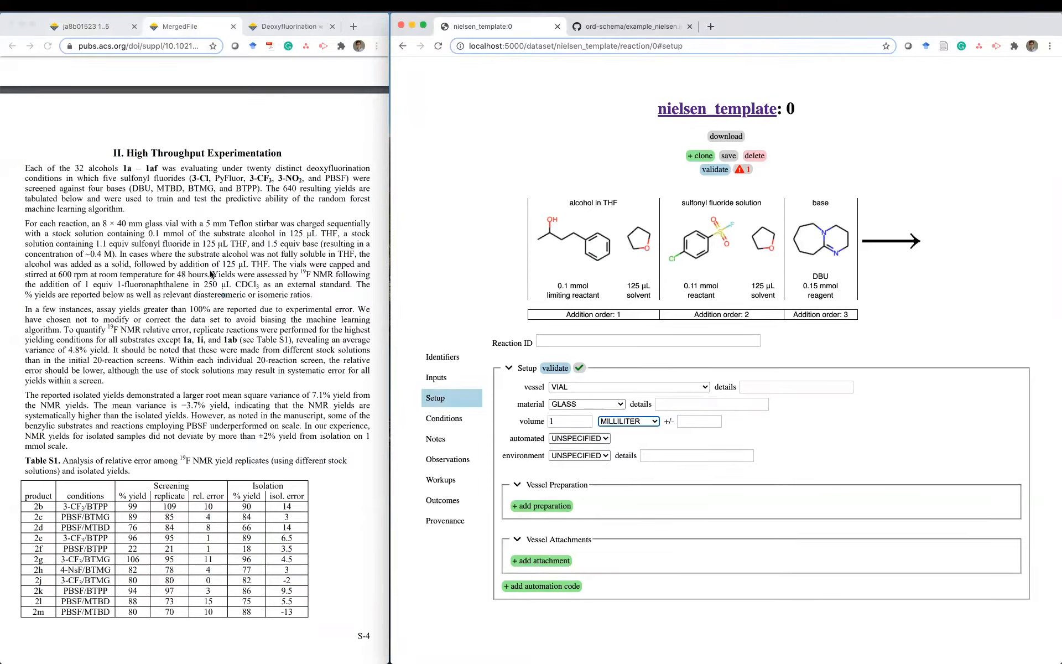
# - Check the 8 × 40 mm vial description in the PDF and set automated to FALSE
pyautogui.click(125, 232)
pyautogui.moveTo(96, 224); pyautogui.dragTo(180, 226)
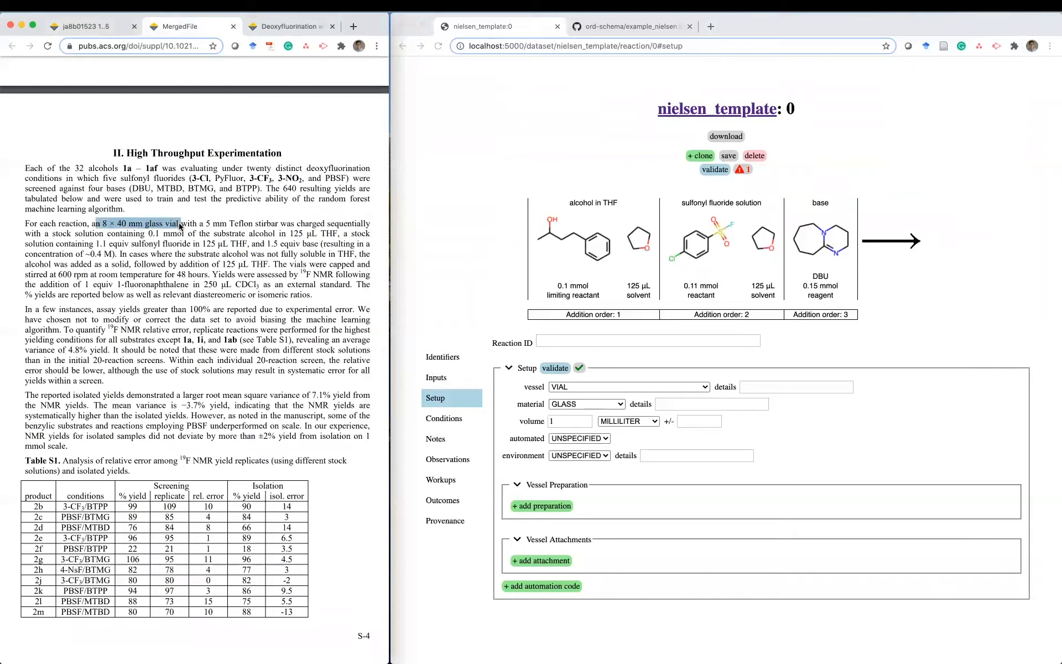
pyautogui.click(602, 438)
pyautogui.click(602, 438)
pyautogui.click(584, 458)
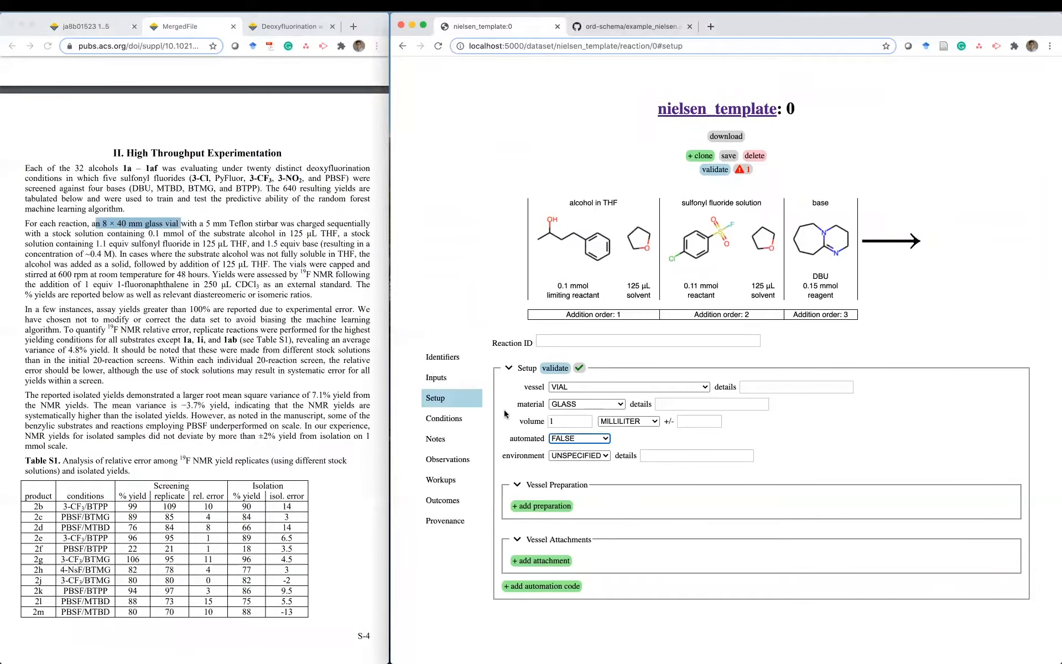
pyautogui.click(445, 420)
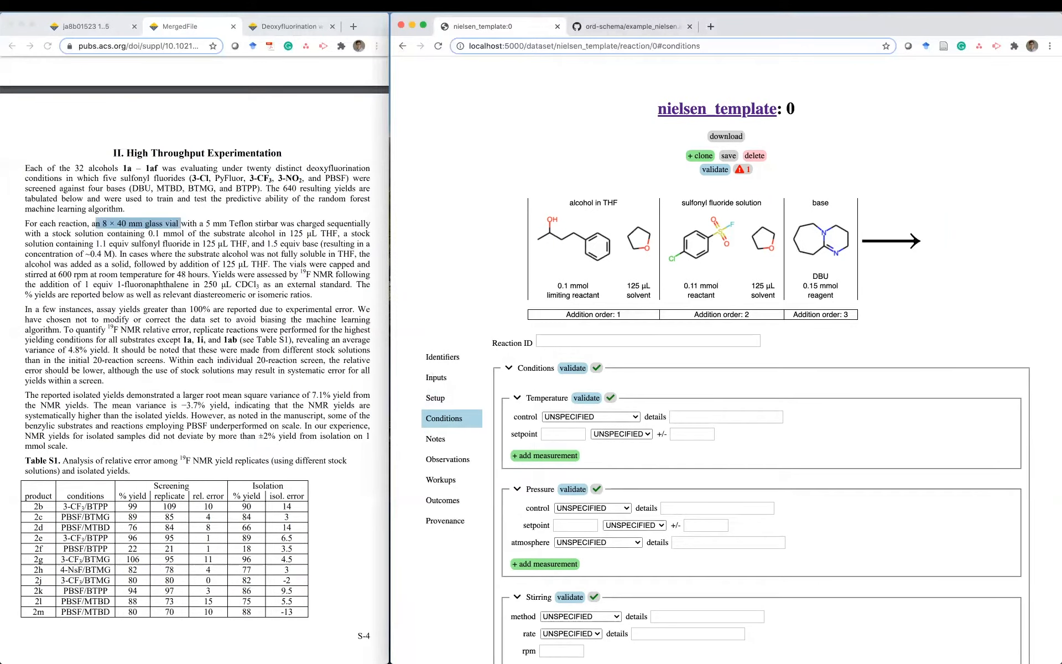
# - Add a CAP vessel attachment to the vial, since the PDF says vials were capped
pyautogui.scroll(-3, 689, 407)
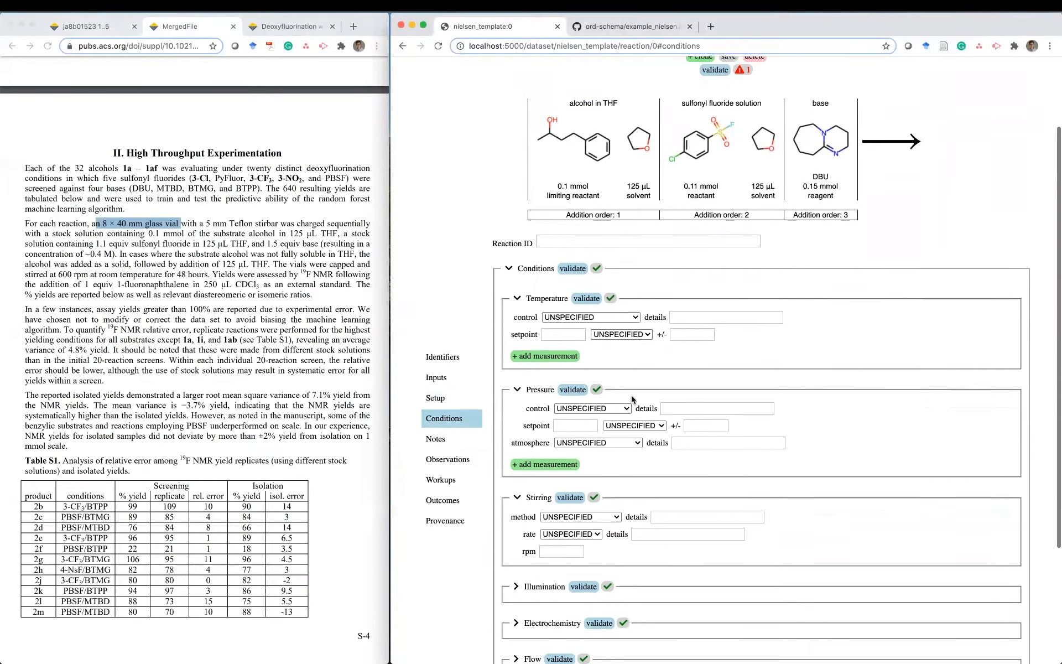
pyautogui.click(153, 280)
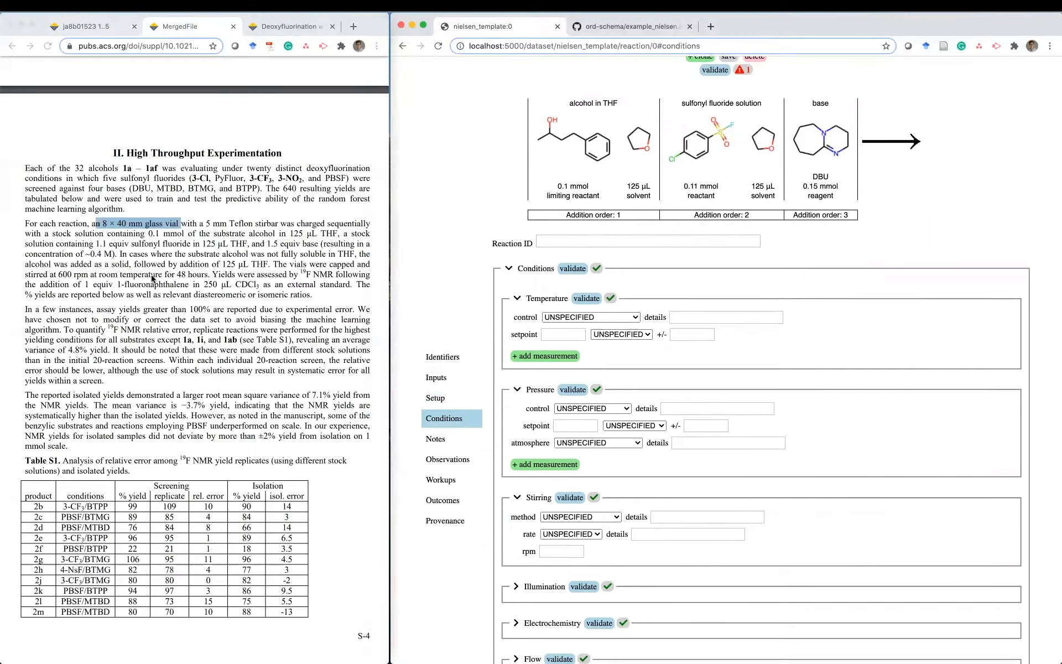
pyautogui.moveTo(33, 275); pyautogui.dragTo(207, 278)
pyautogui.moveTo(279, 265); pyautogui.dragTo(354, 267)
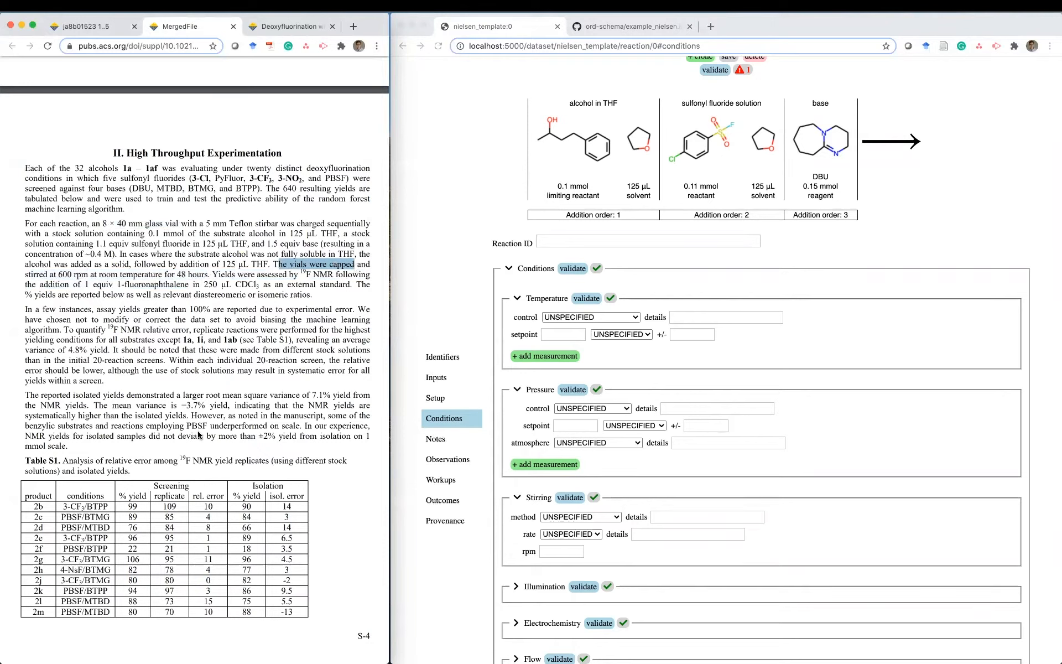
pyautogui.click(448, 406)
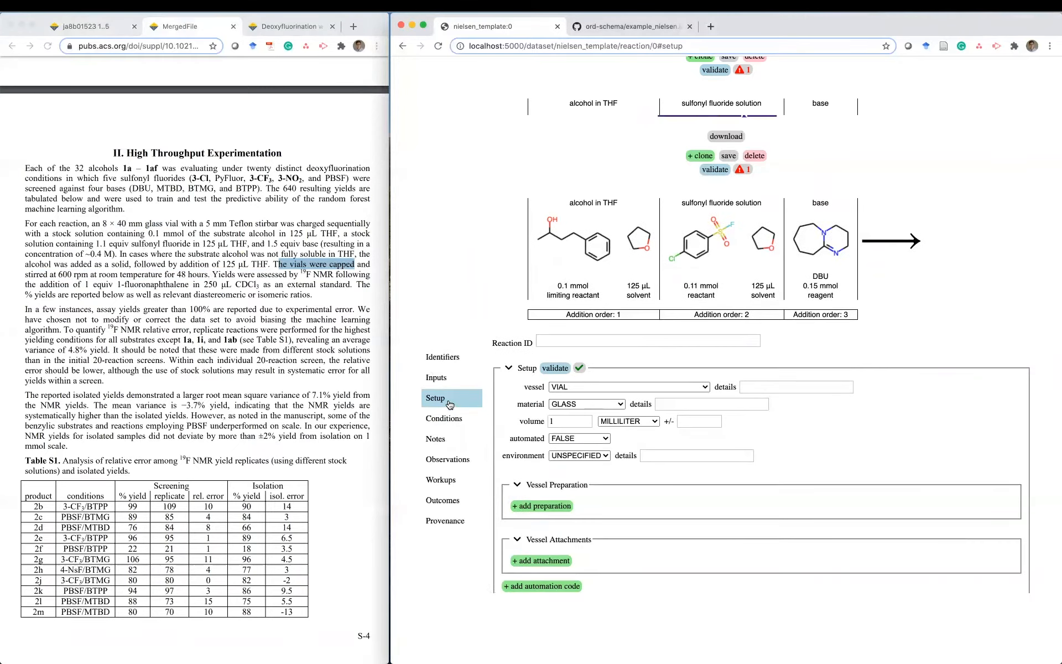
pyautogui.click(553, 560)
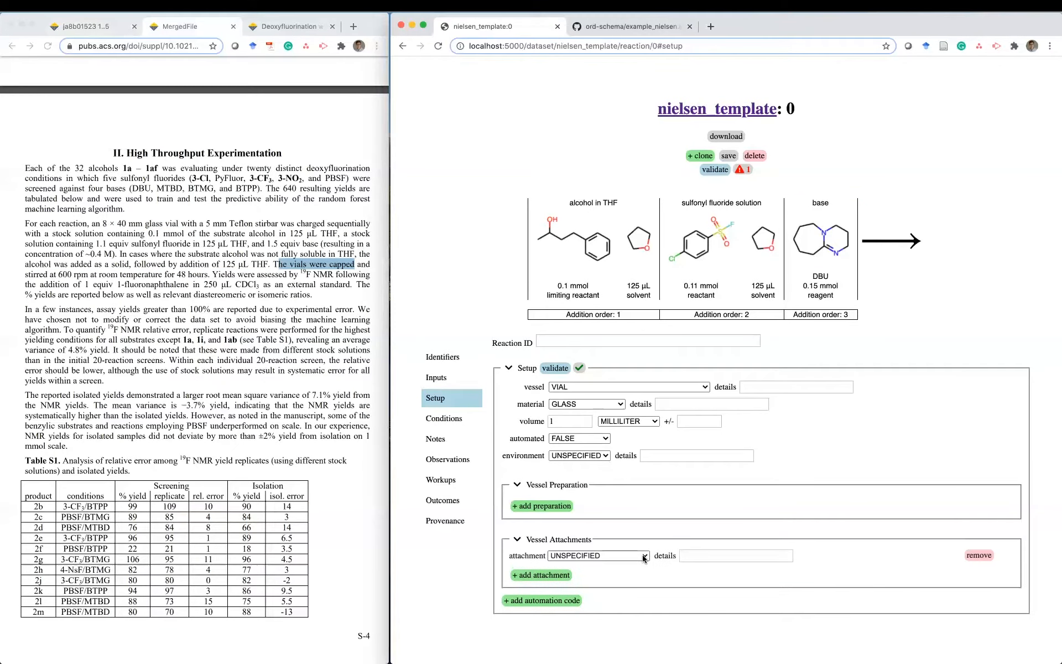
pyautogui.click(559, 556)
pyautogui.click(602, 595)
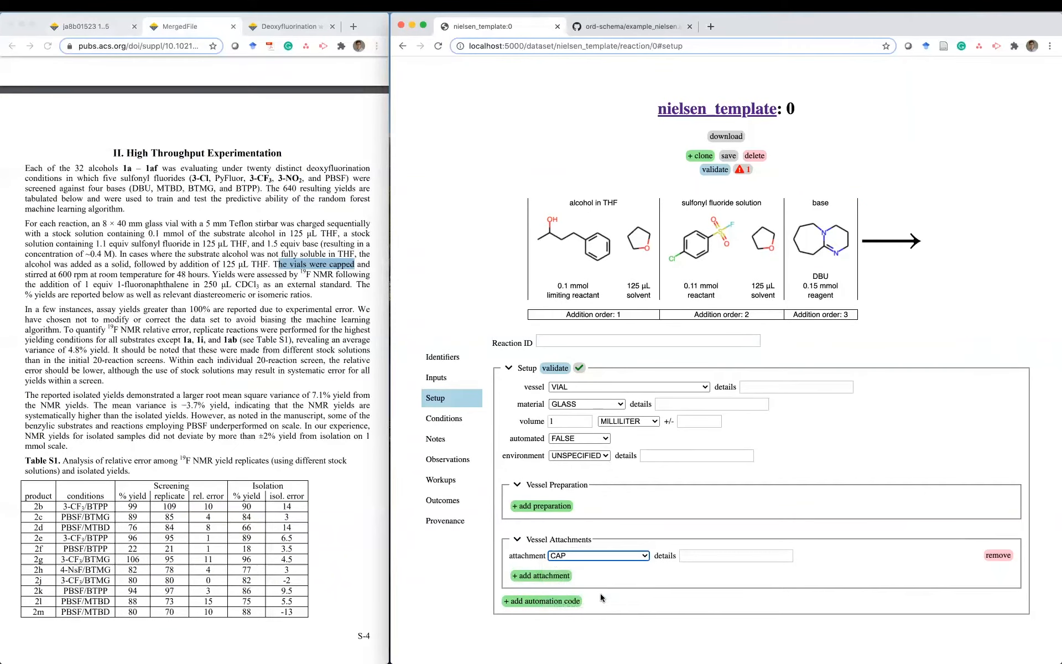
pyautogui.click(470, 430)
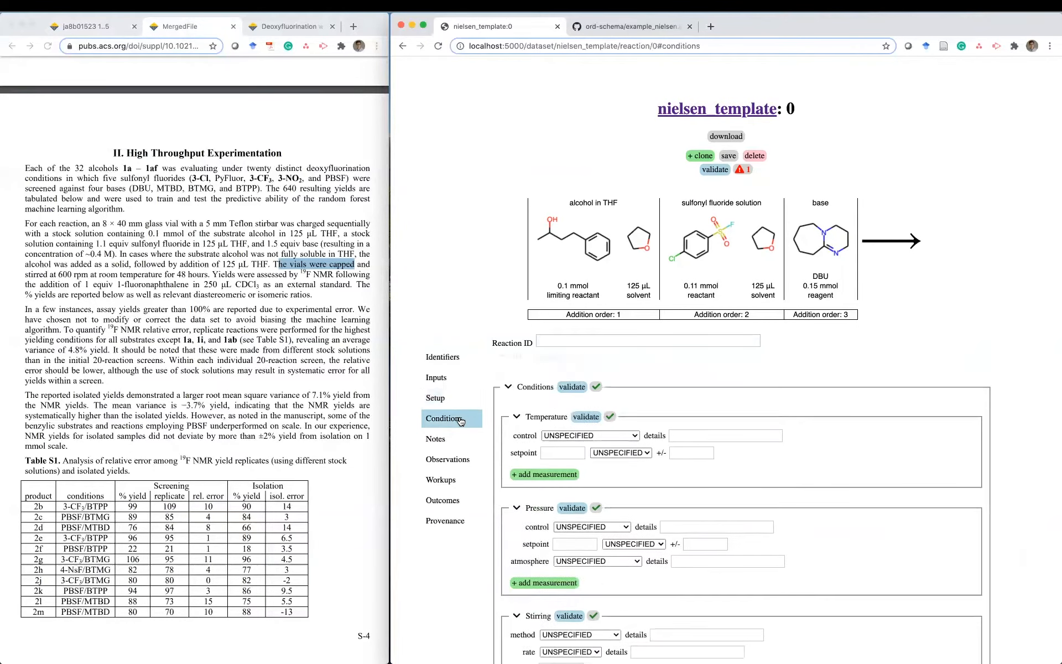
# - Save the entry and set temperature control to AMBIENT at 20 CELSIUS ± 5
pyautogui.click(733, 157)
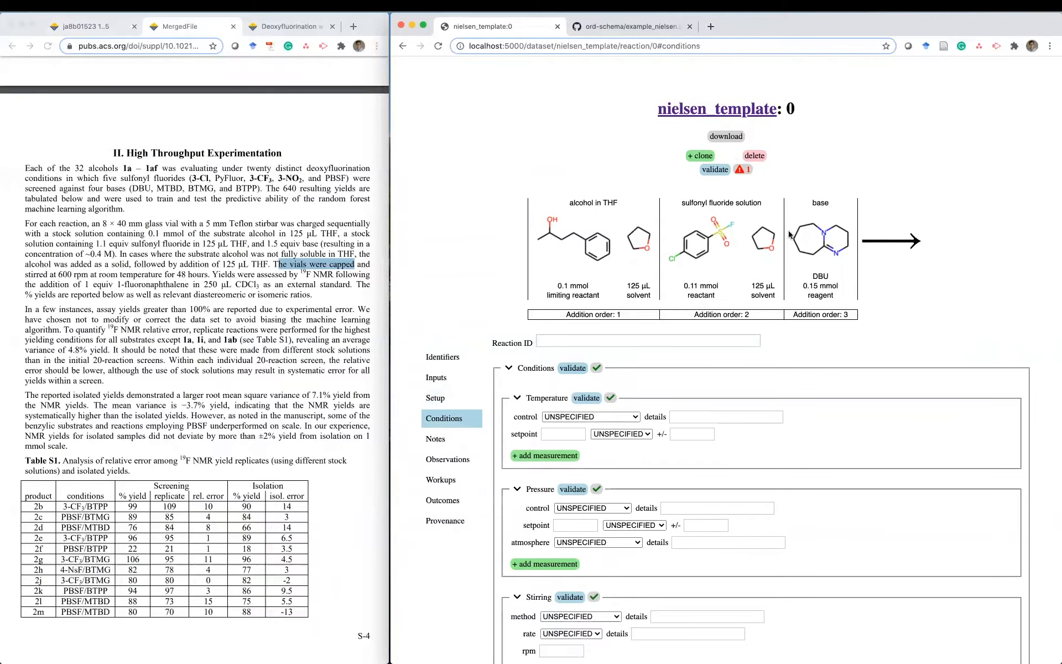
pyautogui.scroll(-3, 739, 387)
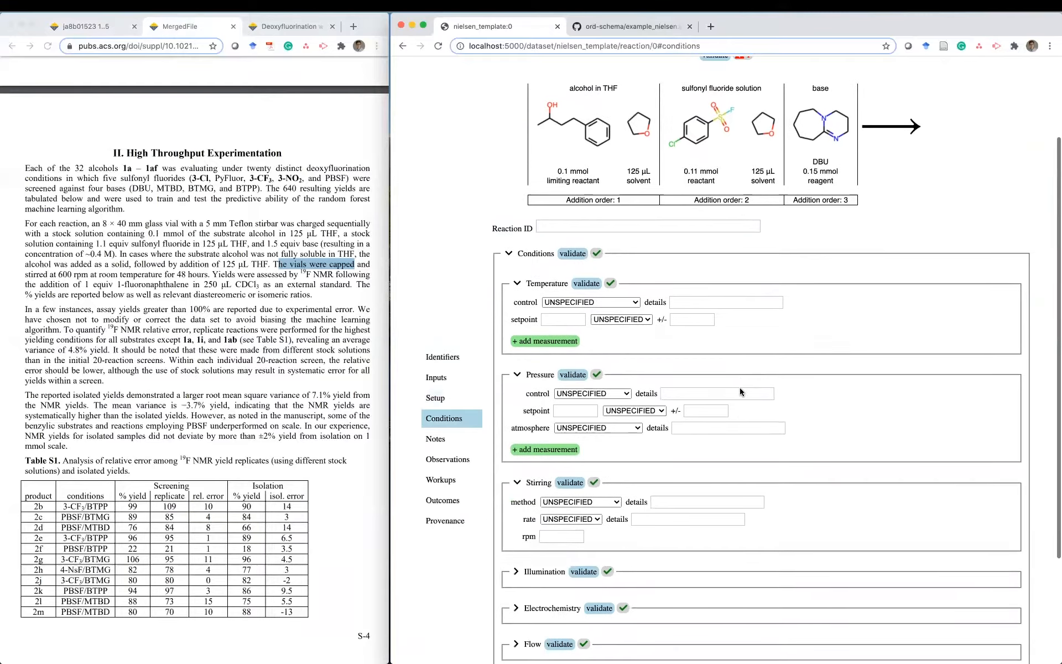
pyautogui.click(577, 302)
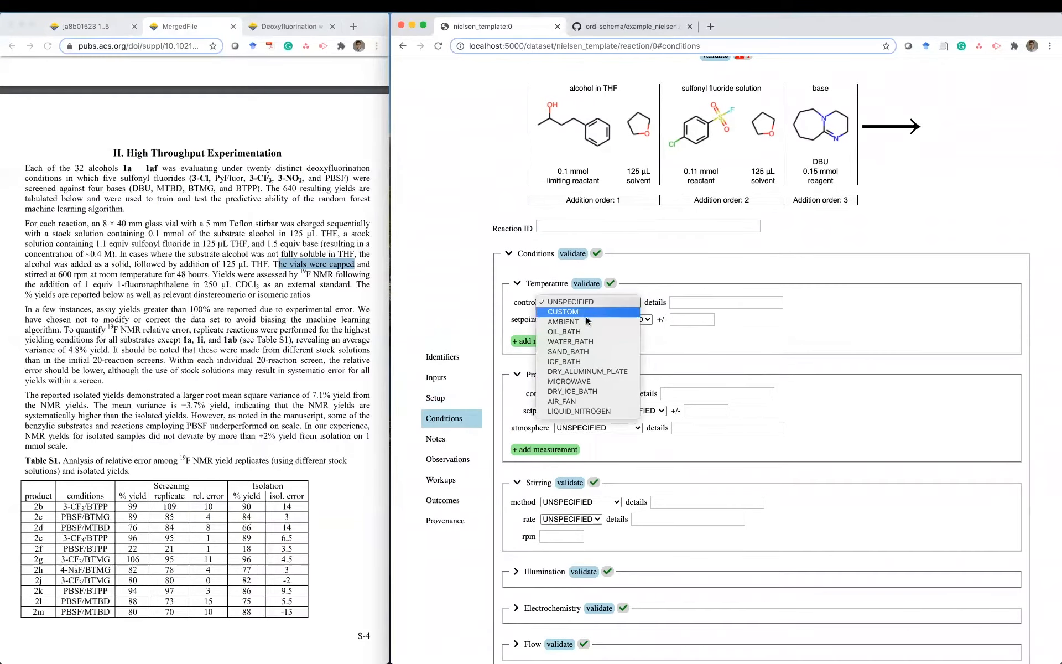
pyautogui.click(588, 324)
pyautogui.click(608, 320)
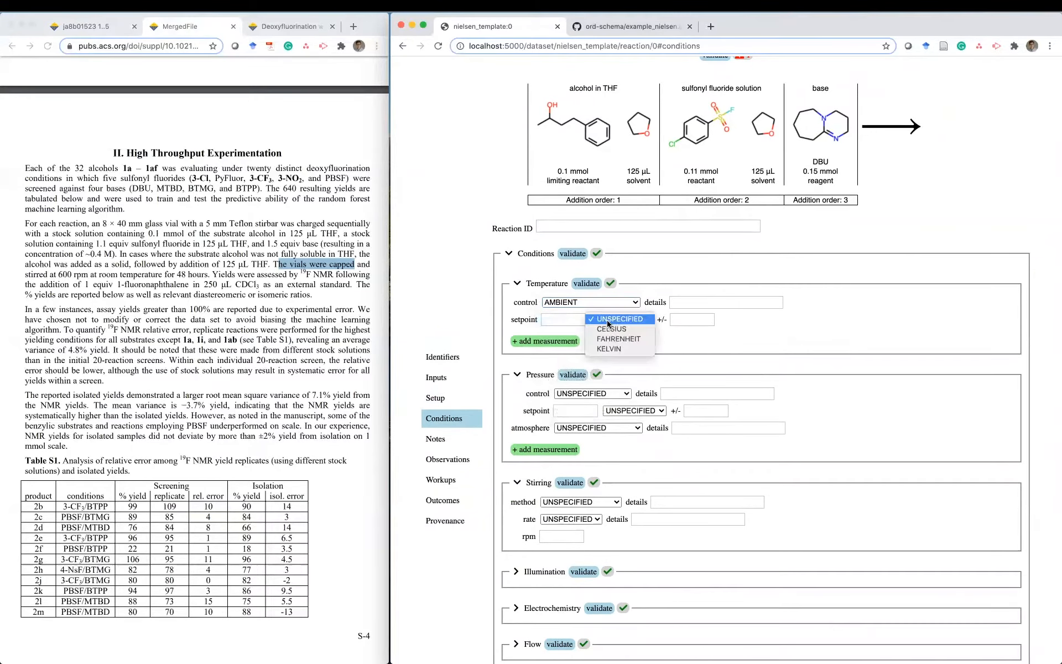
pyautogui.click(613, 330)
pyautogui.click(566, 319)
pyautogui.write('20')
pyautogui.click(690, 320)
pyautogui.write('5')
pyautogui.click(740, 325)
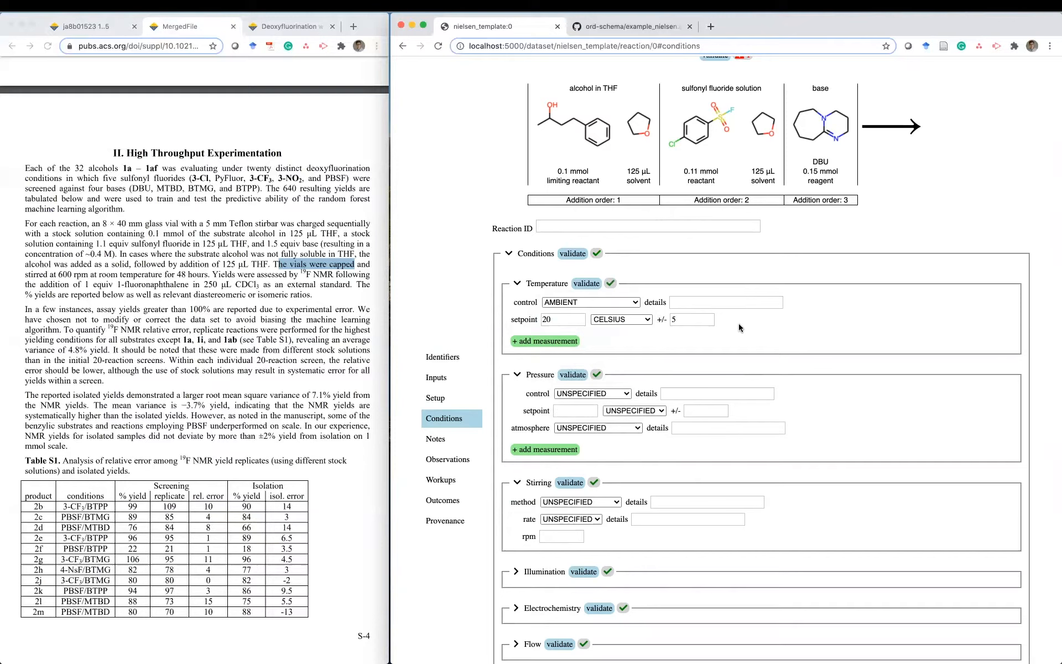
# - Set the pressure control to SEALED with an AIR atmosphere
pyautogui.scroll(-3, 720, 343)
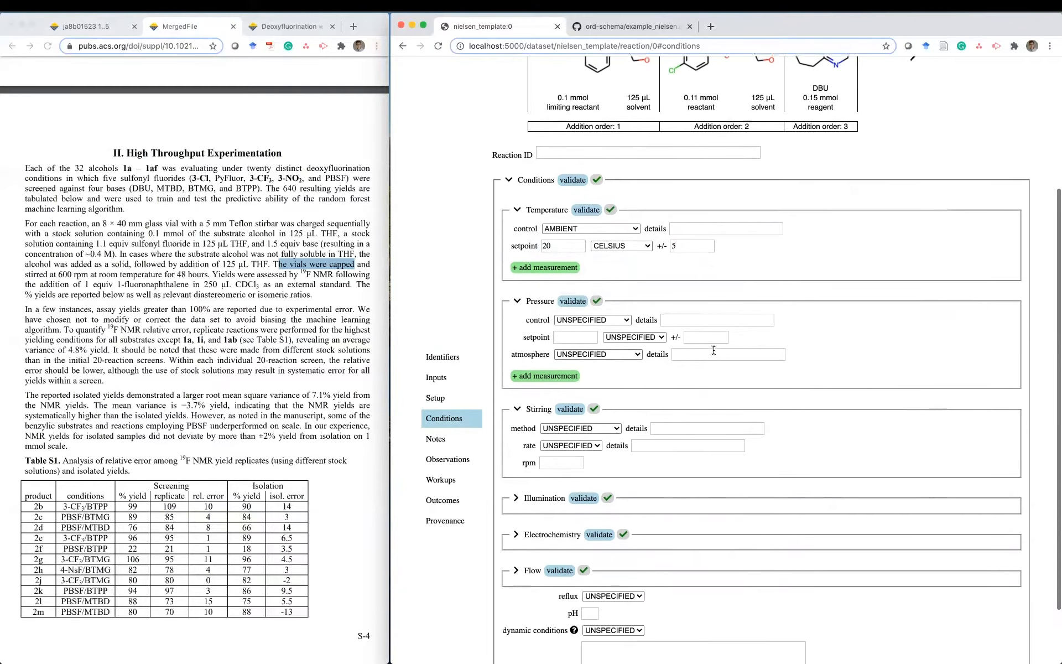
pyautogui.click(614, 320)
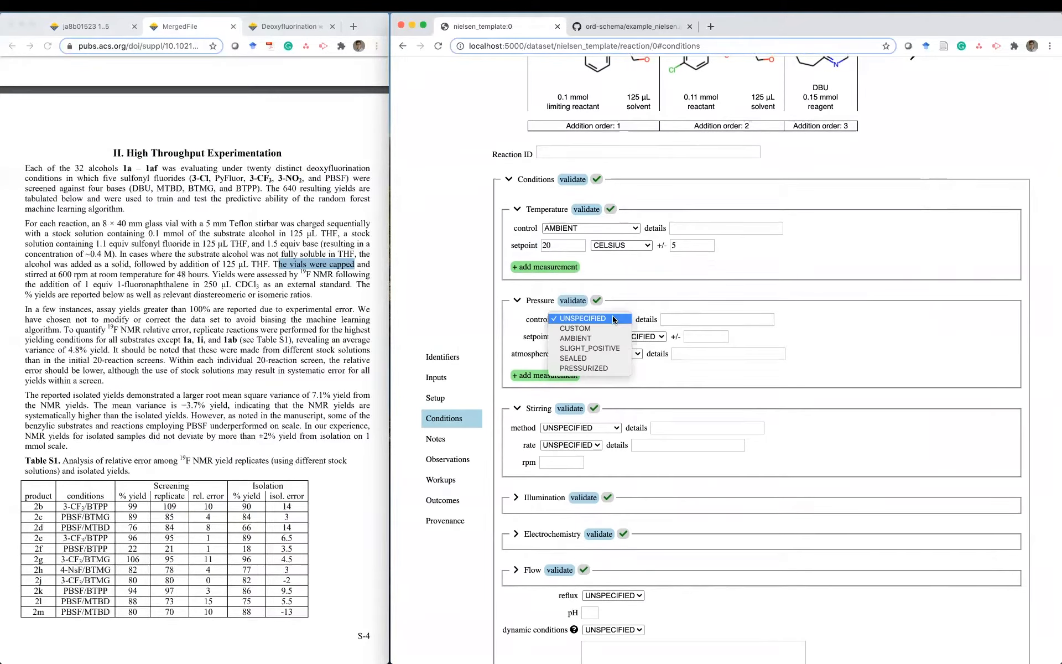
pyautogui.click(597, 359)
pyautogui.click(612, 356)
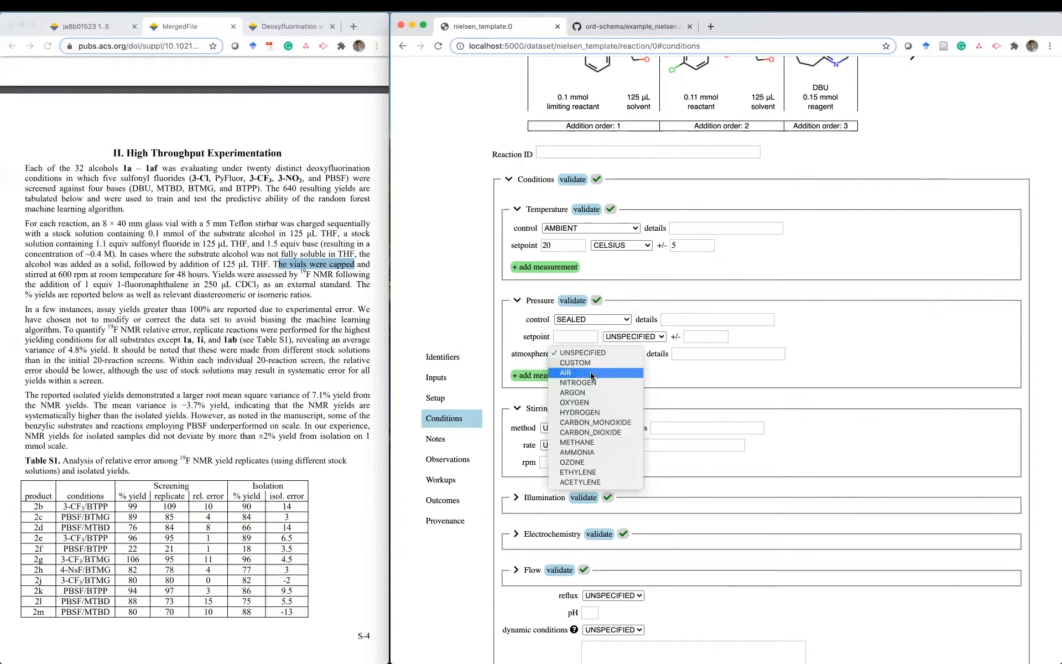
pyautogui.click(592, 374)
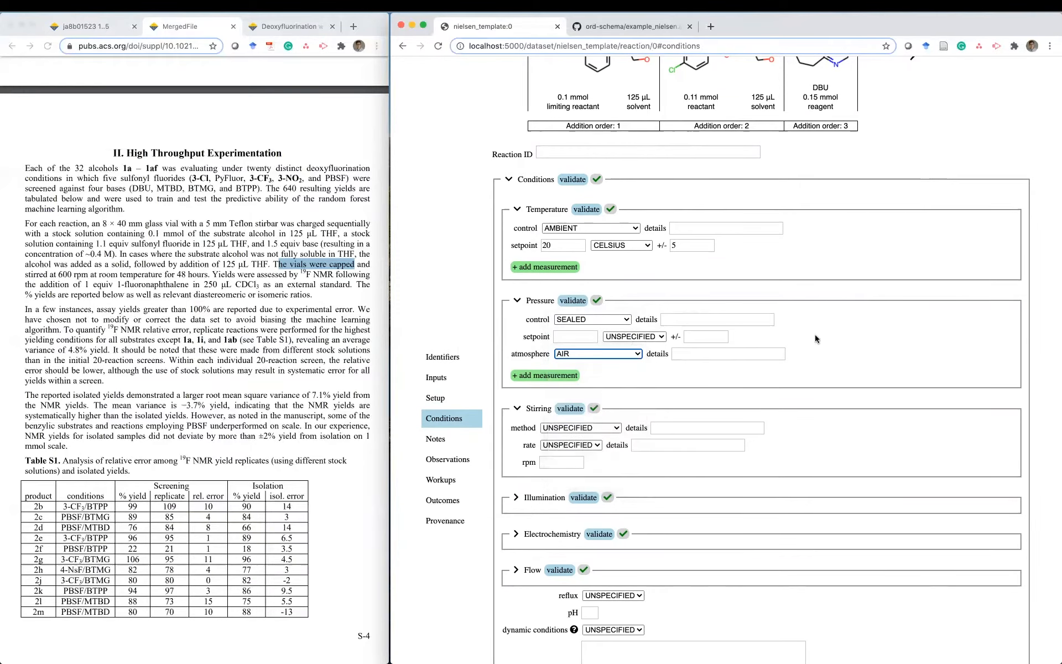
# - Set stirring to a STIR_BAR at HIGH rate, 600 rpm
pyautogui.scroll(-3, 815, 335)
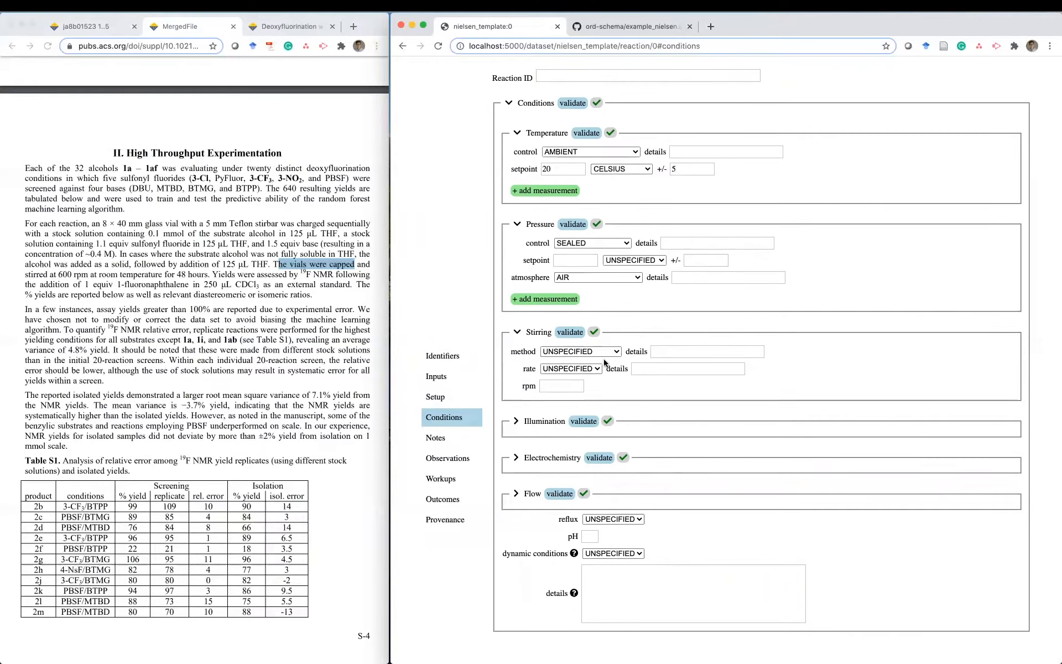
pyautogui.click(590, 352)
pyautogui.click(590, 379)
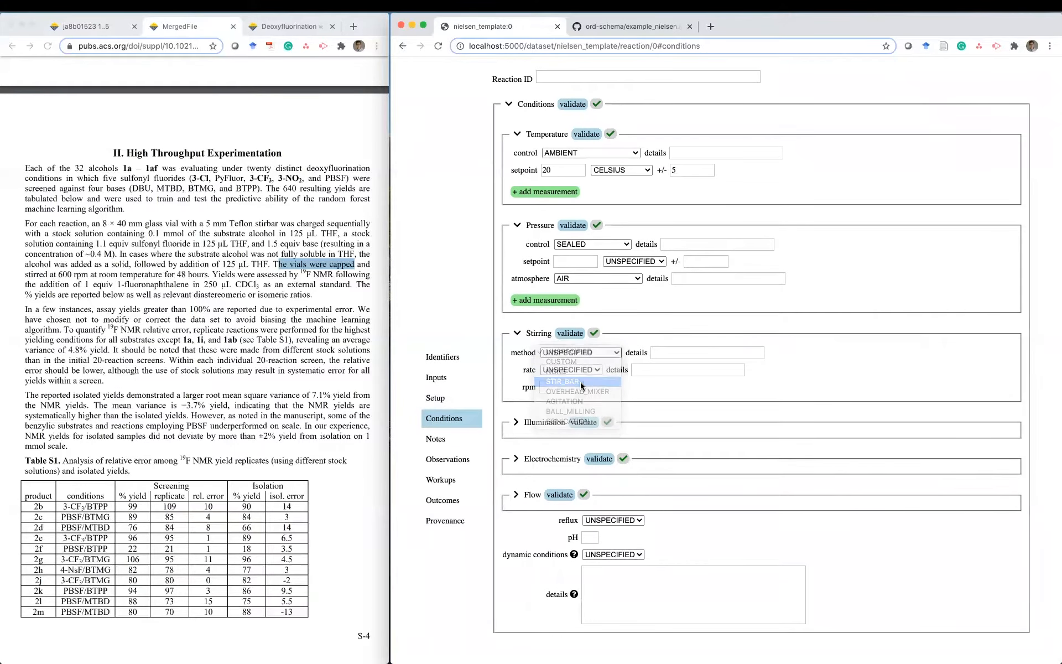
pyautogui.click(561, 385)
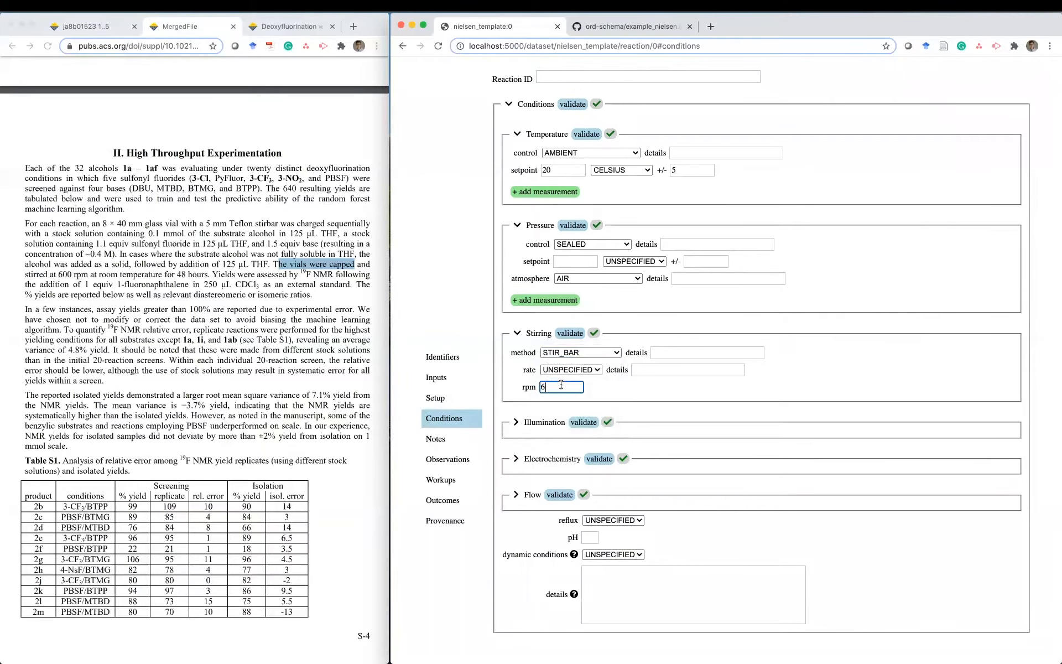
pyautogui.click(565, 370)
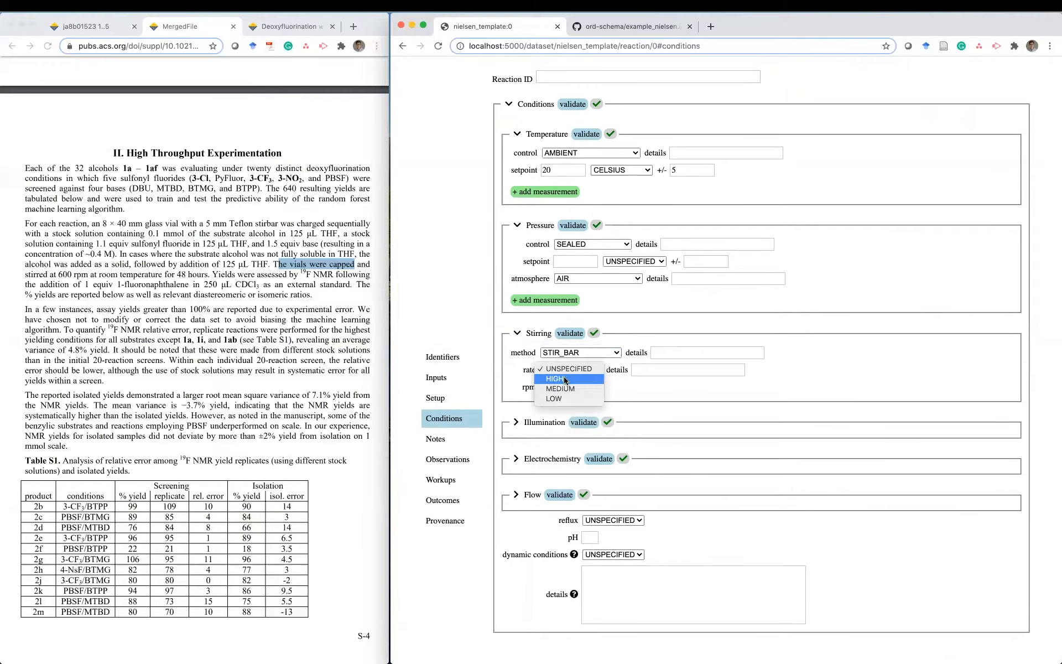
pyautogui.click(565, 379)
pyautogui.click(847, 374)
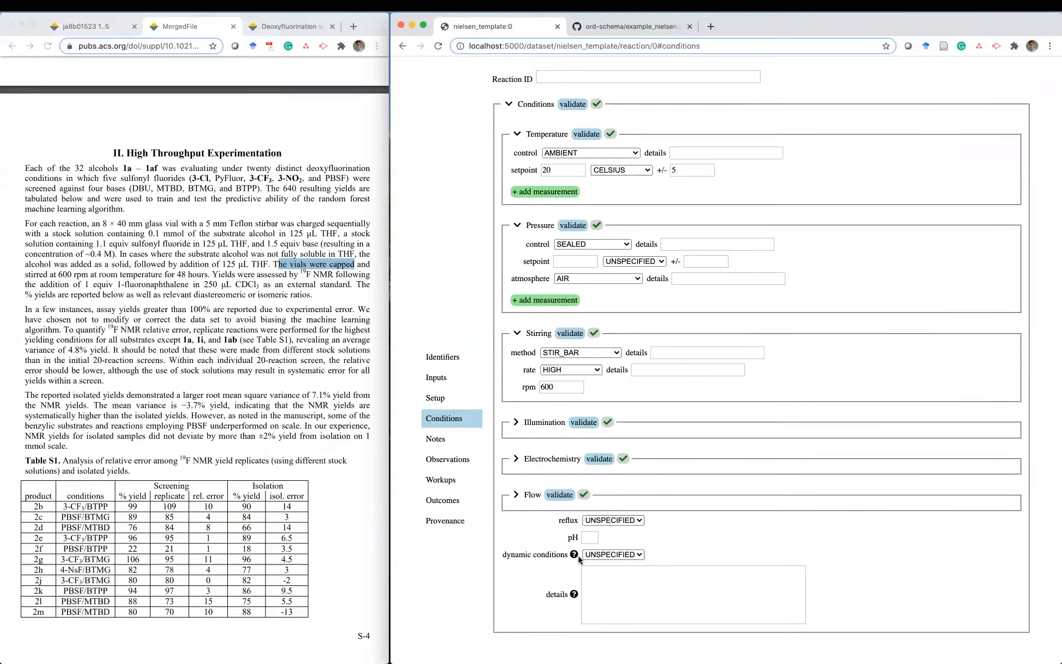
pyautogui.moveTo(575, 557)
pyautogui.moveTo(575, 595)
# - Pass through Notes and Observations, adding then removing a blank observation, to reach Workups
pyautogui.scroll(2, 536, 432)
pyautogui.click(454, 440)
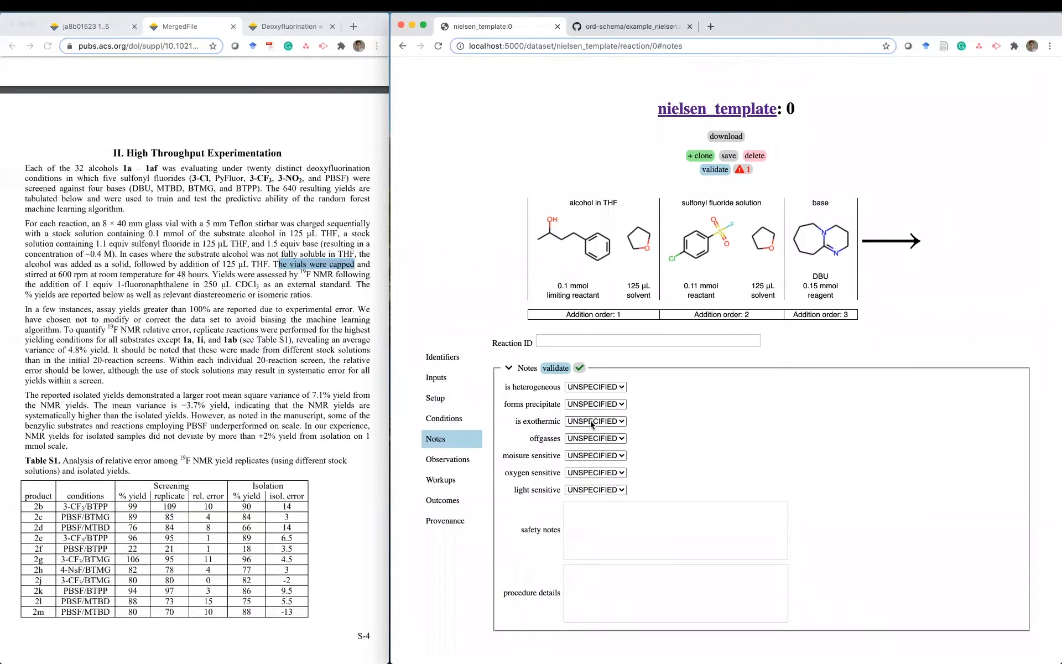
pyautogui.click(448, 460)
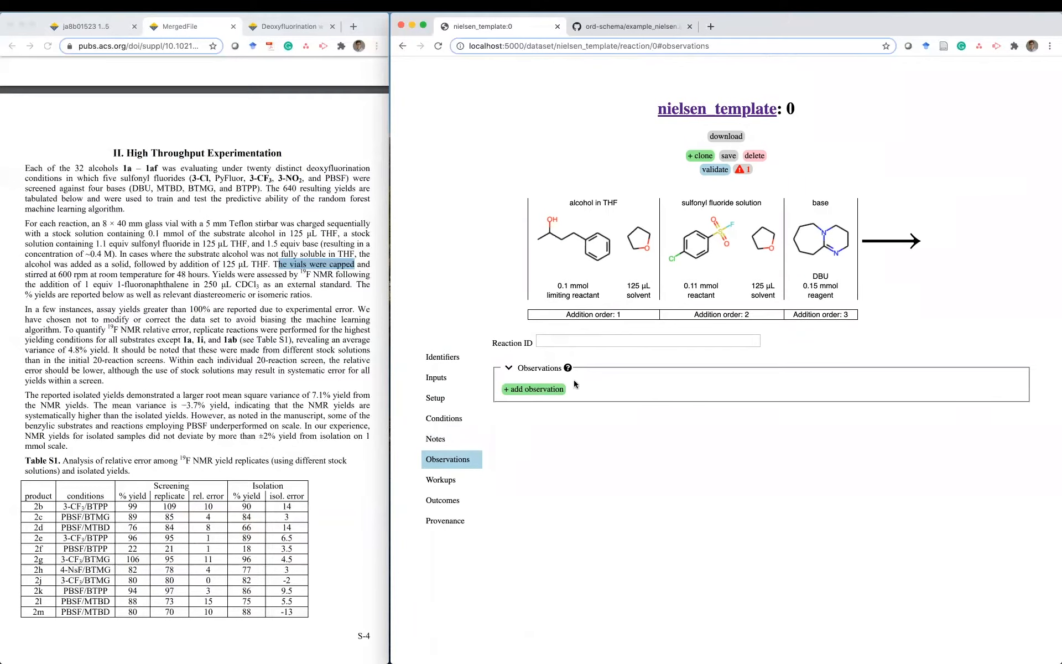
pyautogui.moveTo(569, 370)
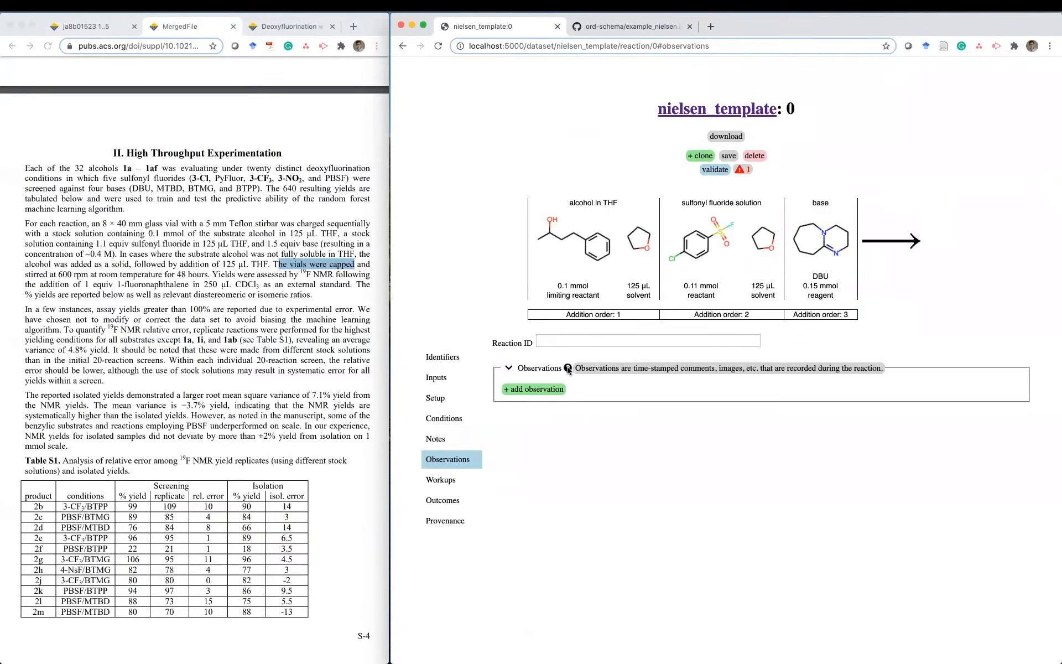
pyautogui.click(546, 390)
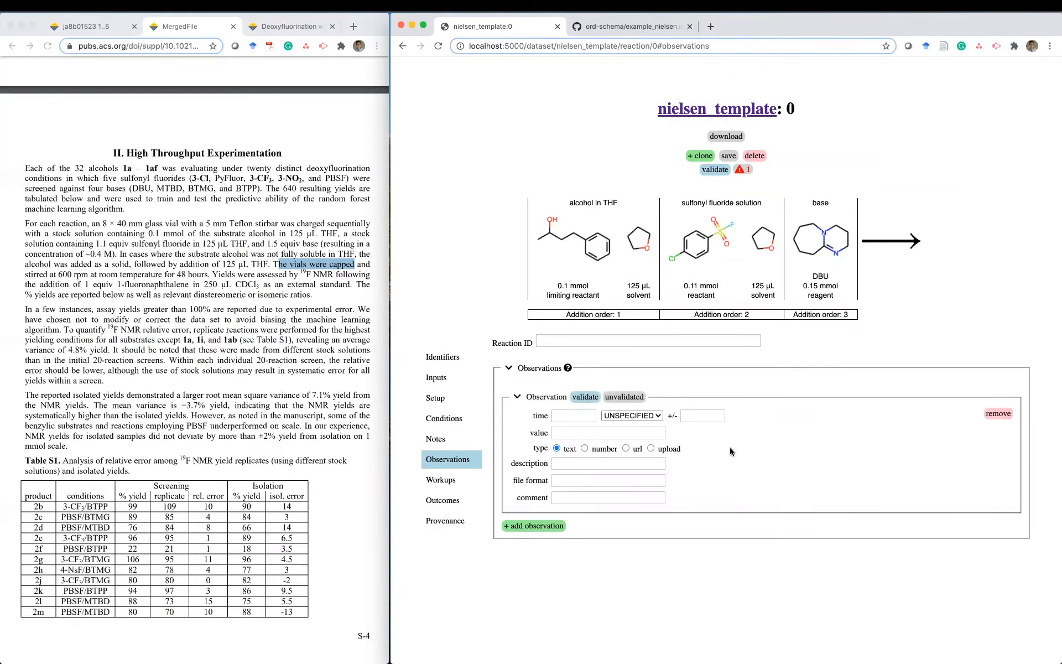
pyautogui.click(998, 414)
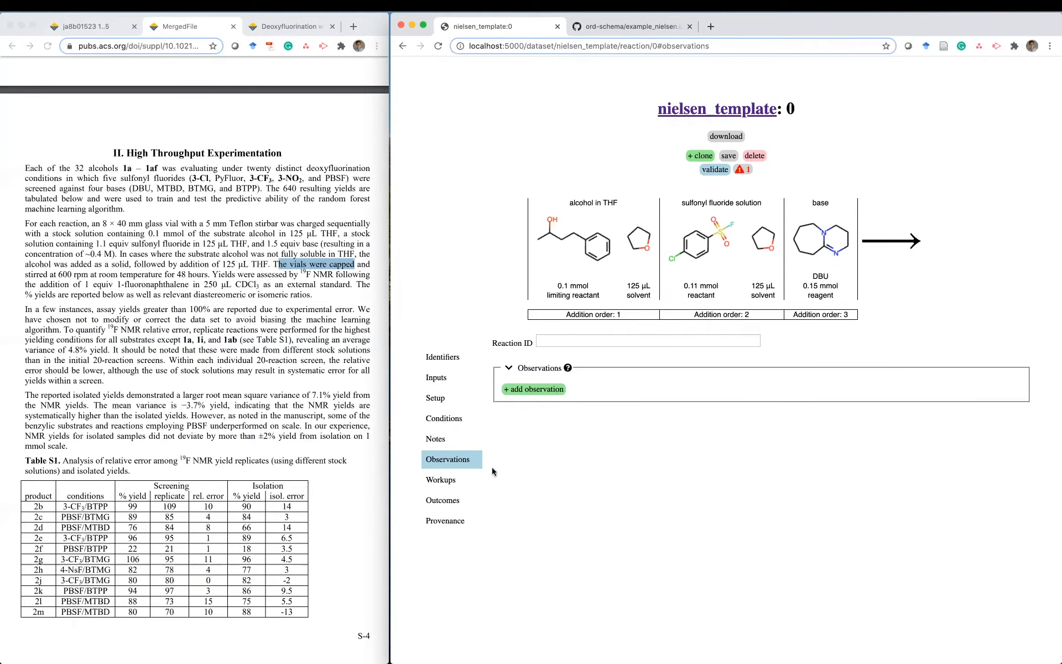
pyautogui.click(453, 480)
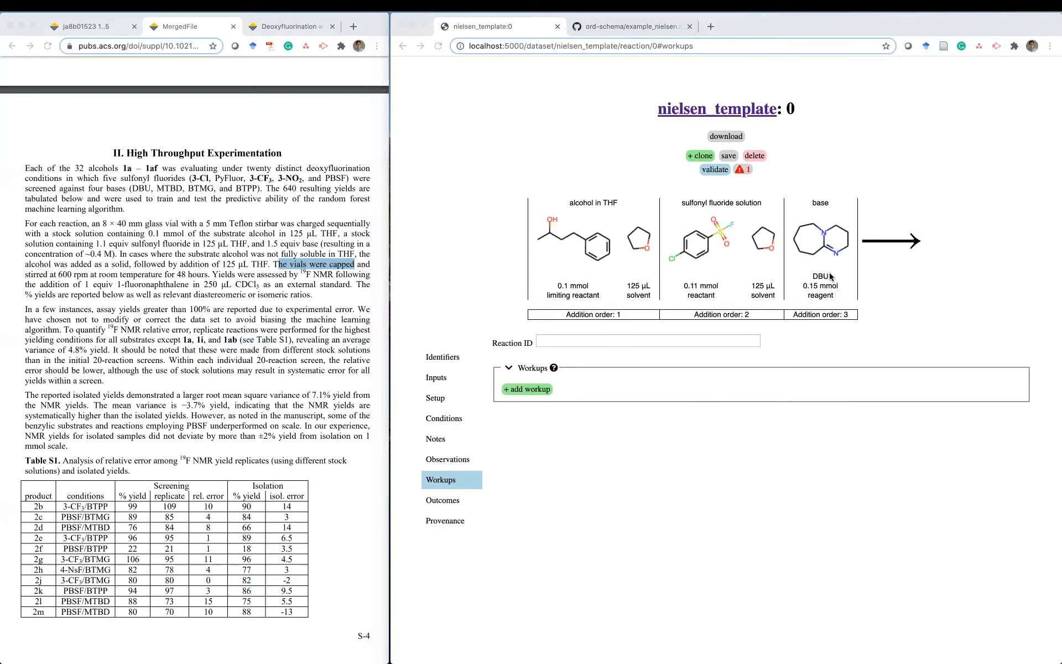
# - Add a new workup and check the 19F NMR yield sentence in the supporting PDF
pyautogui.click(528, 389)
pyautogui.click(527, 389)
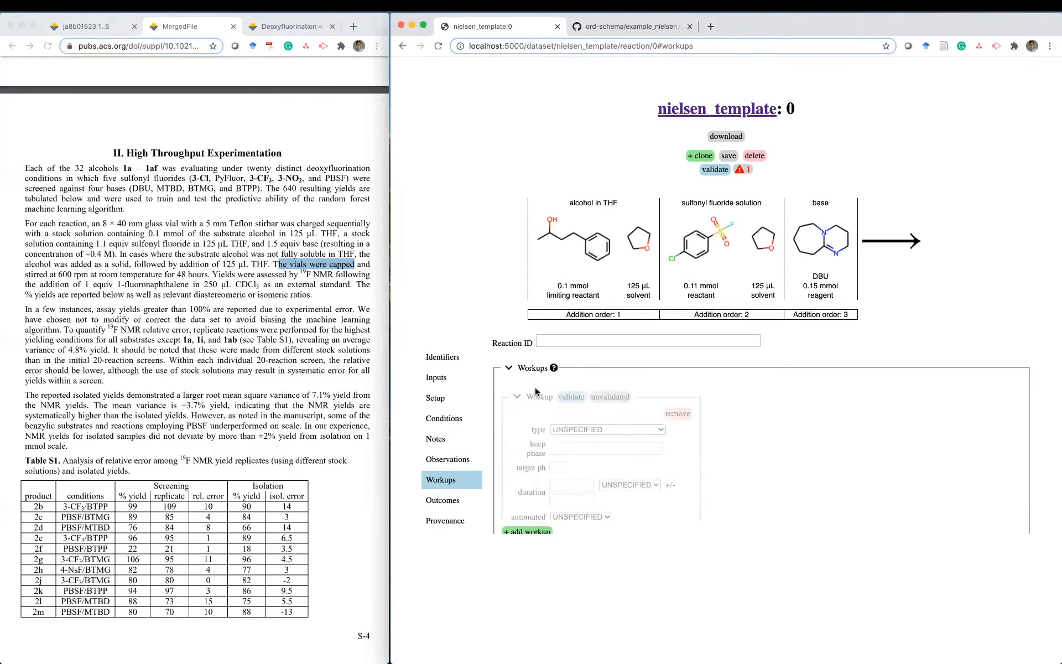
pyautogui.scroll(-2, 771, 401)
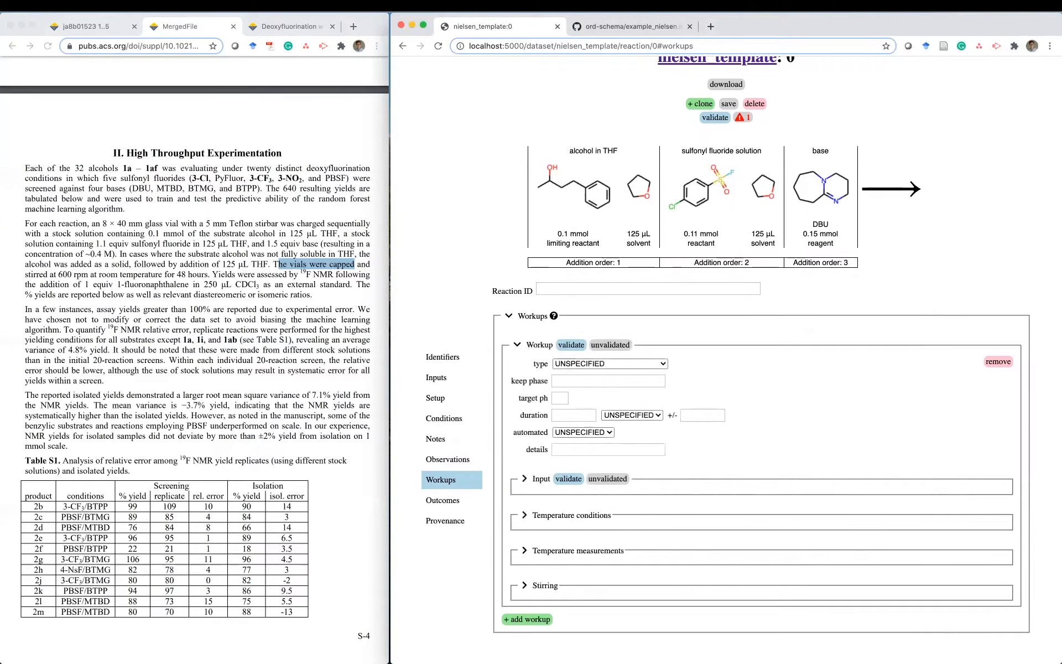
pyautogui.click(231, 301)
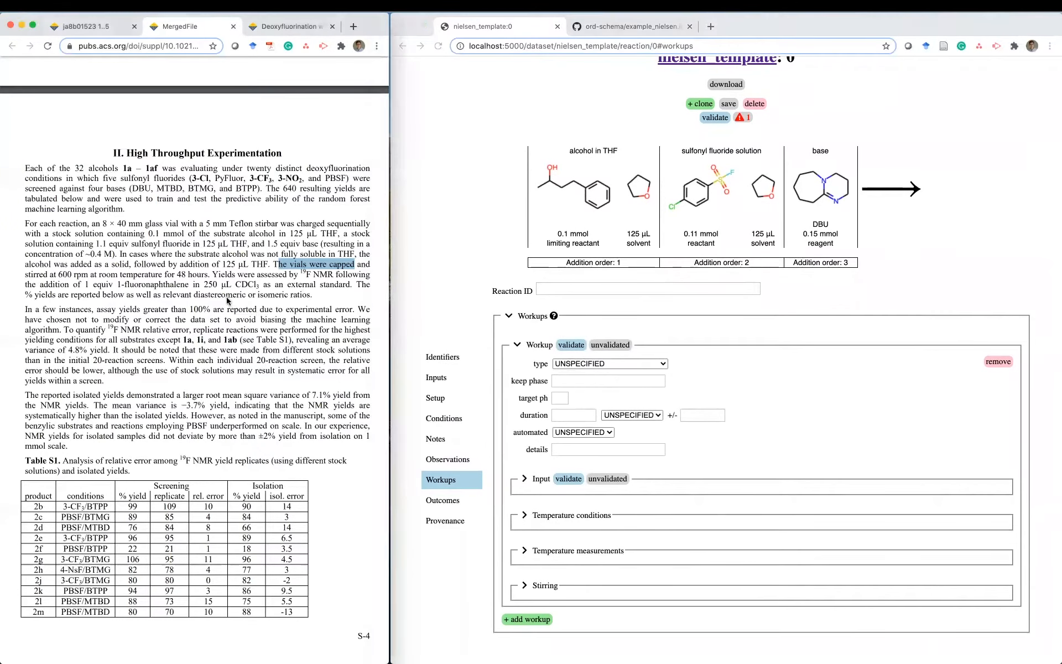
pyautogui.moveTo(212, 275); pyautogui.dragTo(340, 288)
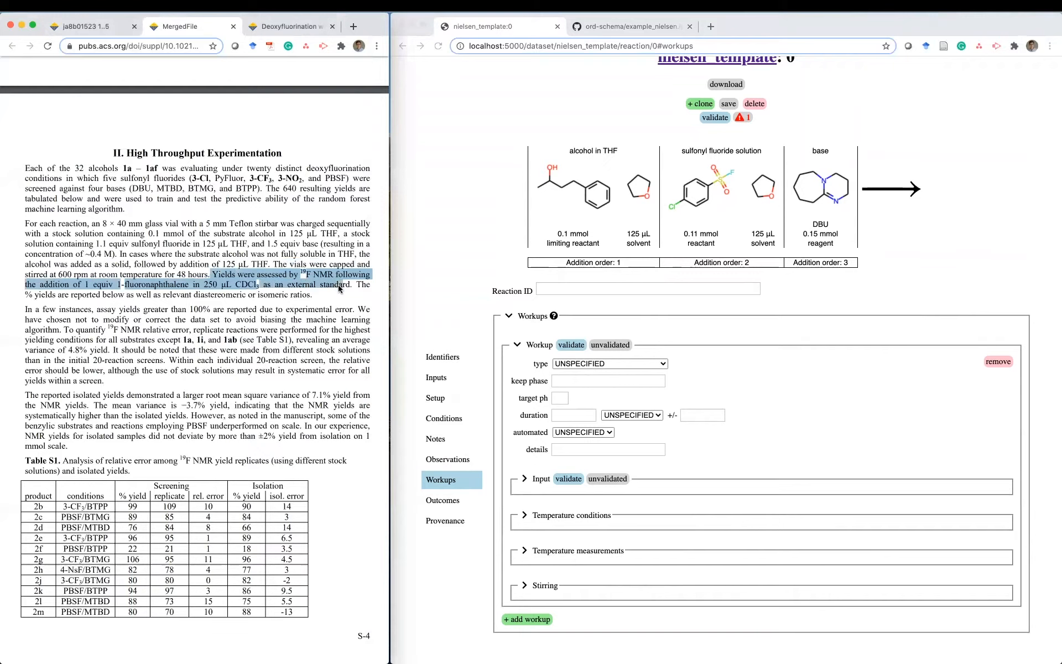
pyautogui.click(297, 297)
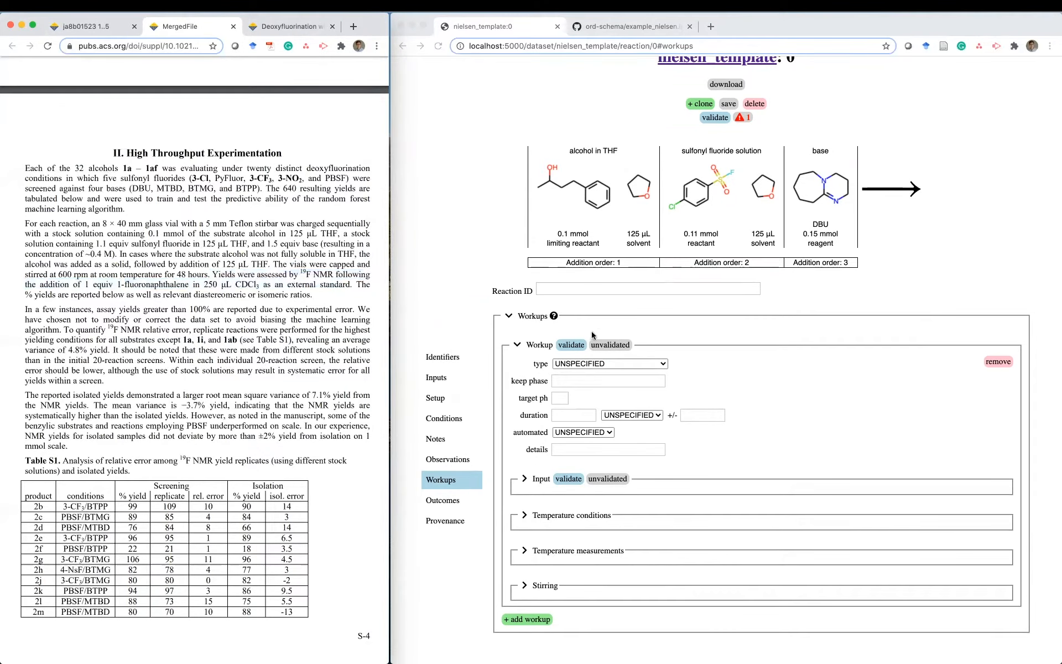
# - Set the workup type to ADDITION and expand its Input details
pyautogui.click(641, 368)
pyautogui.click(640, 366)
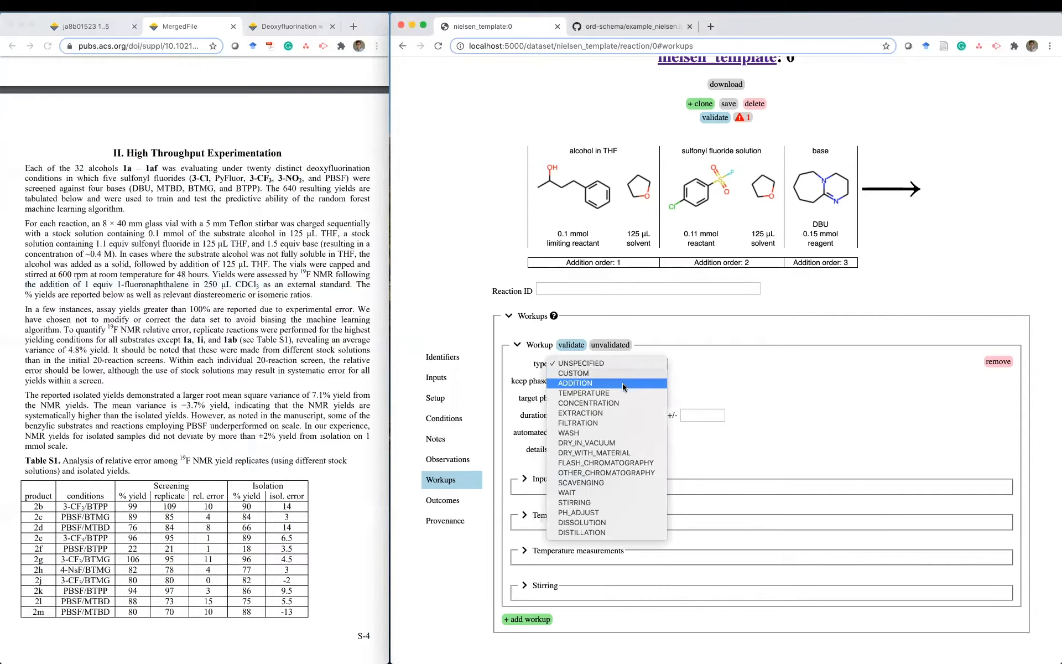
pyautogui.click(624, 383)
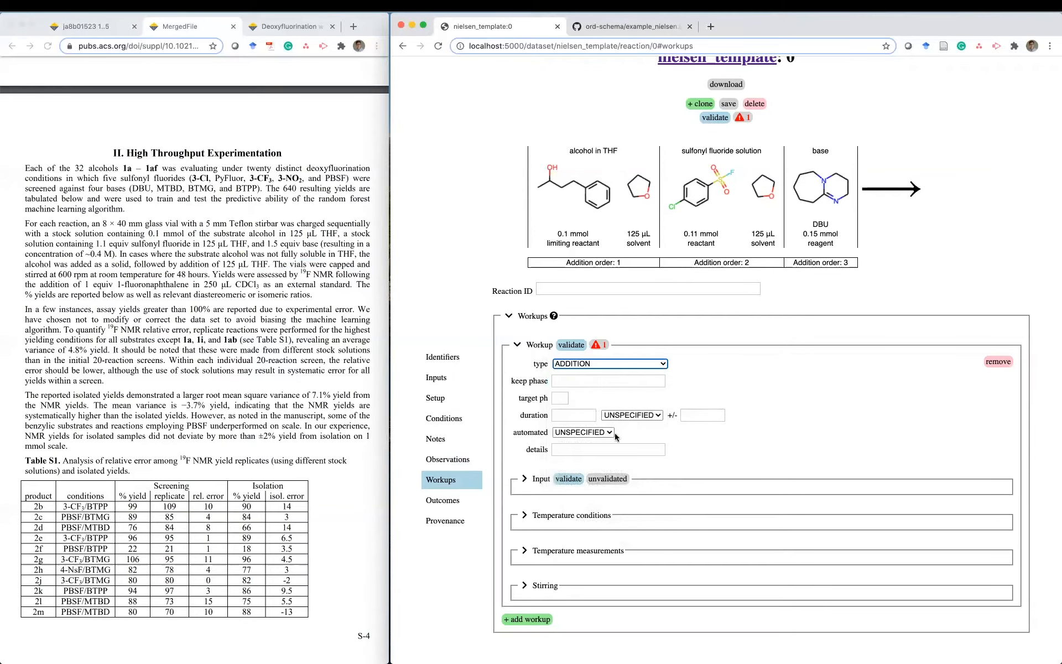
pyautogui.moveTo(591, 348)
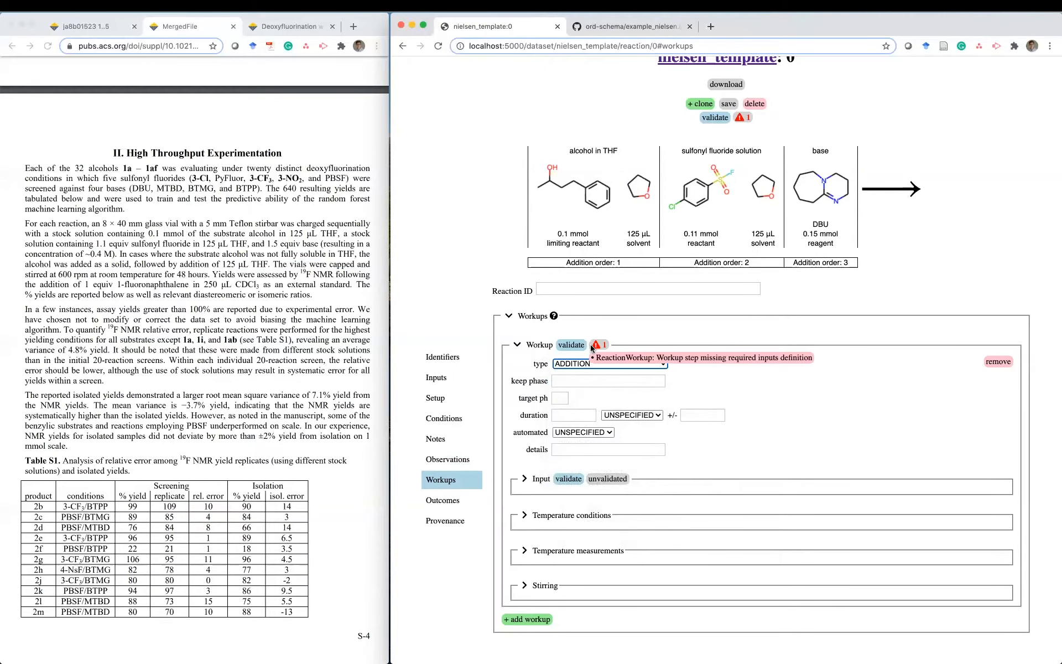
pyautogui.click(524, 479)
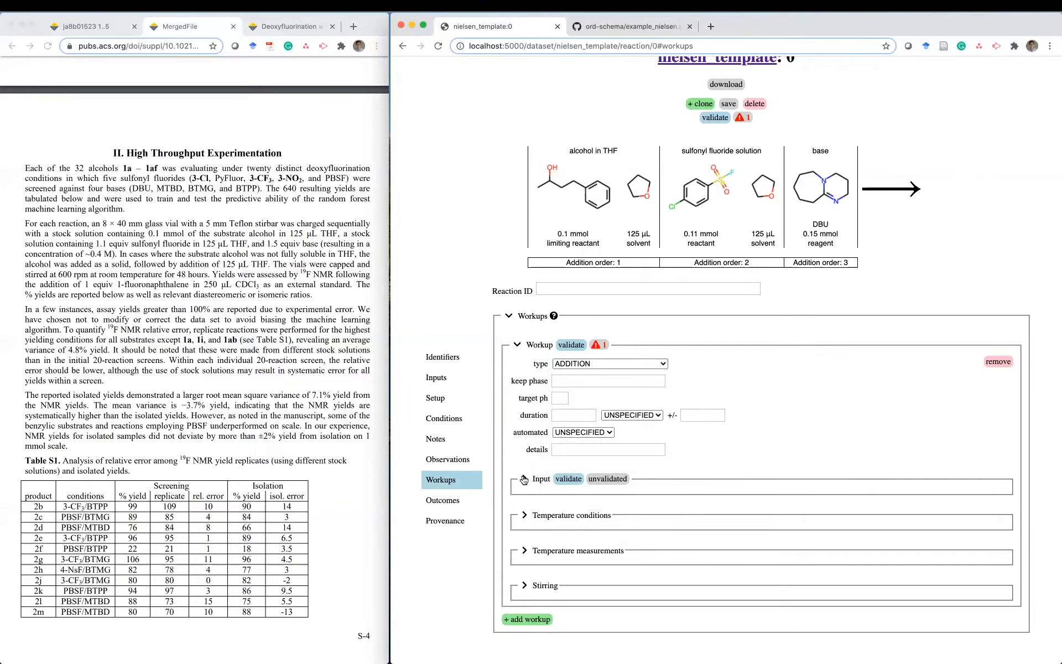
pyautogui.scroll(-2, 574, 389)
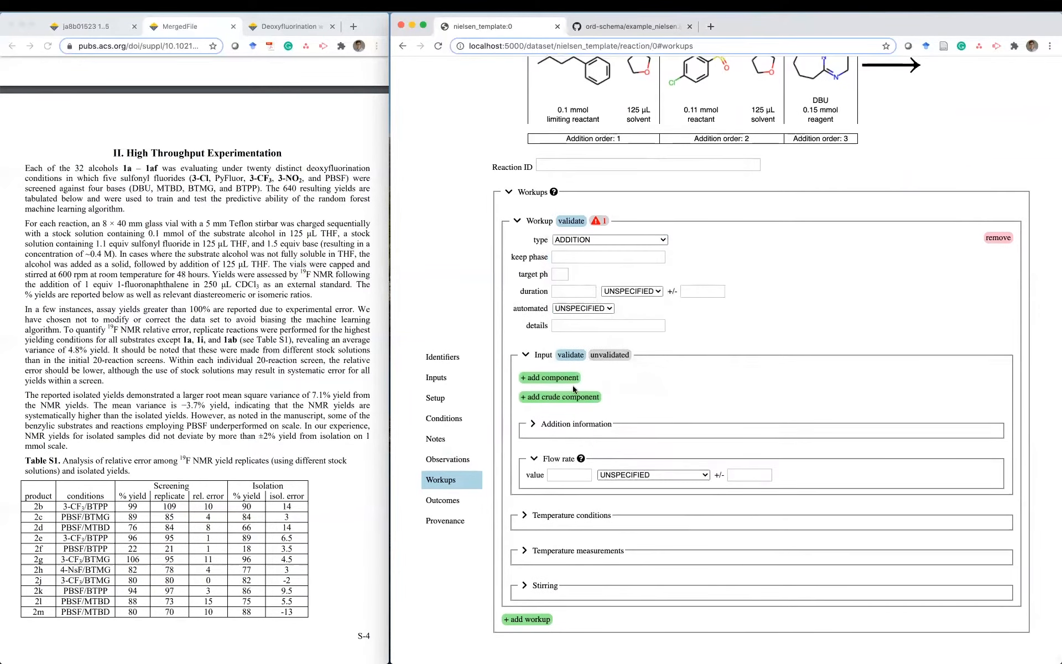
# - Add a 1-fluoronaphthalene component by name lookup and clear its SMILES details note
pyautogui.click(558, 380)
pyautogui.scroll(-1, 662, 394)
pyautogui.scroll(-2, 662, 394)
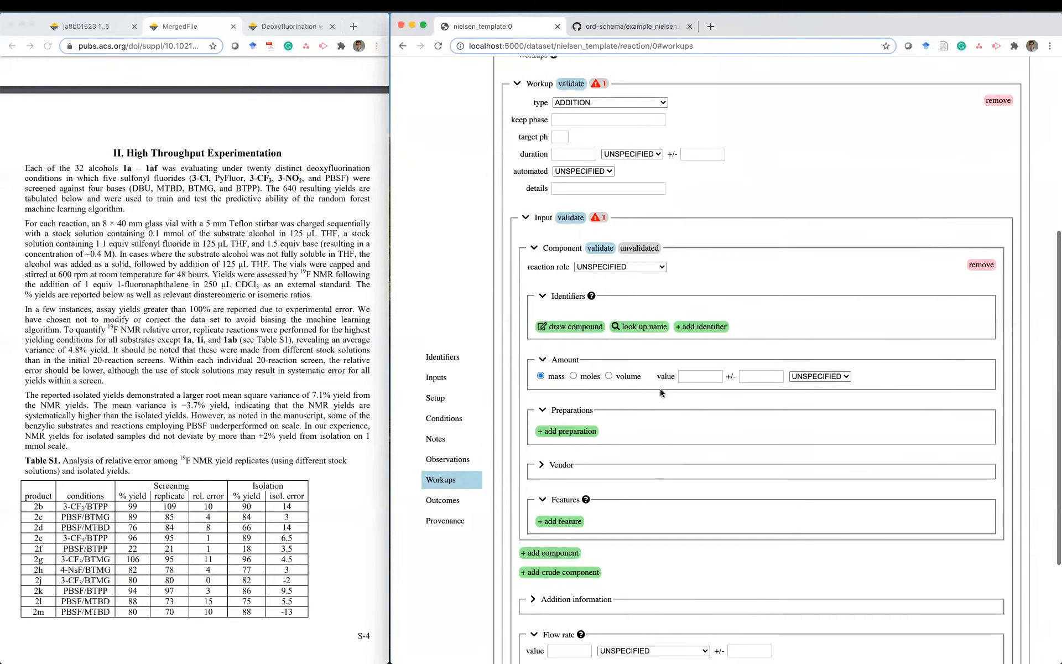
pyautogui.click(637, 329)
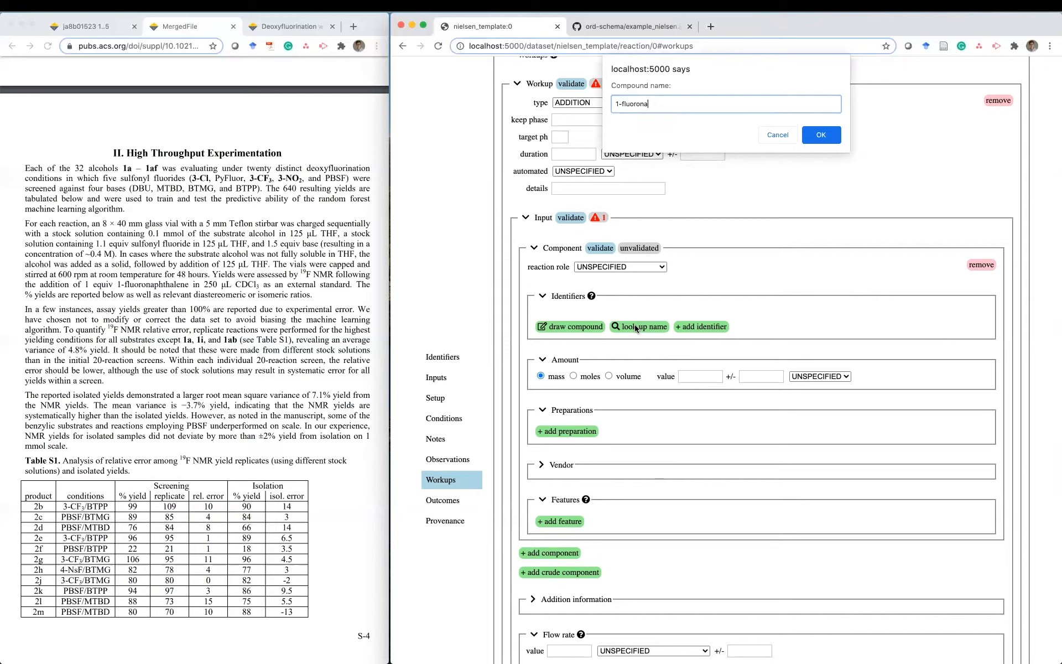
pyautogui.write('1-fluoronaphthalene')
pyautogui.press('Return')
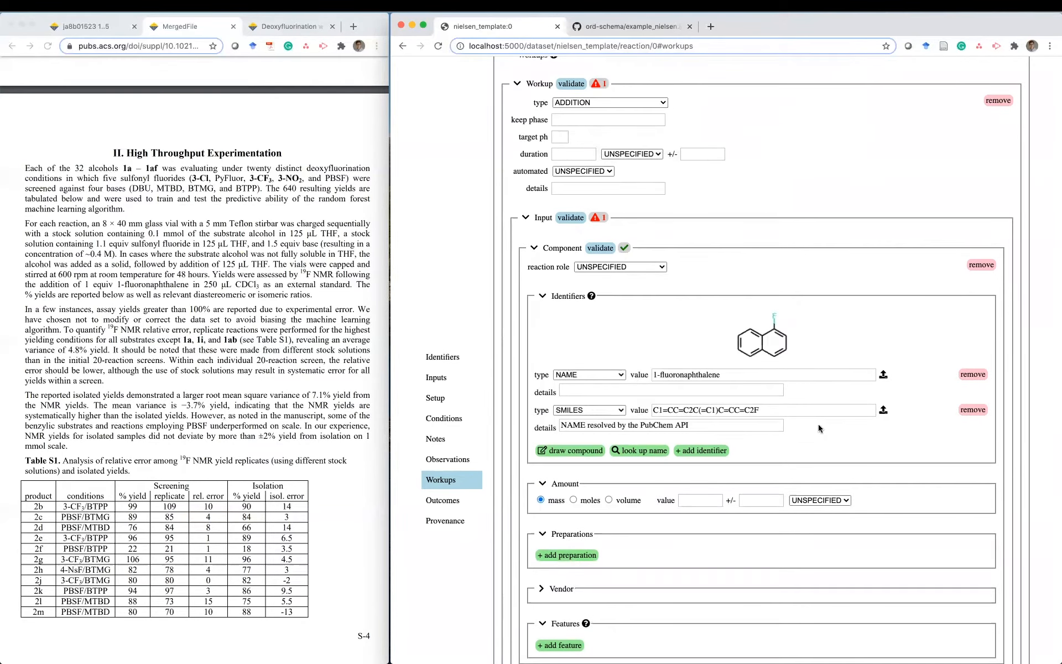
pyautogui.tripleClick(702, 424)
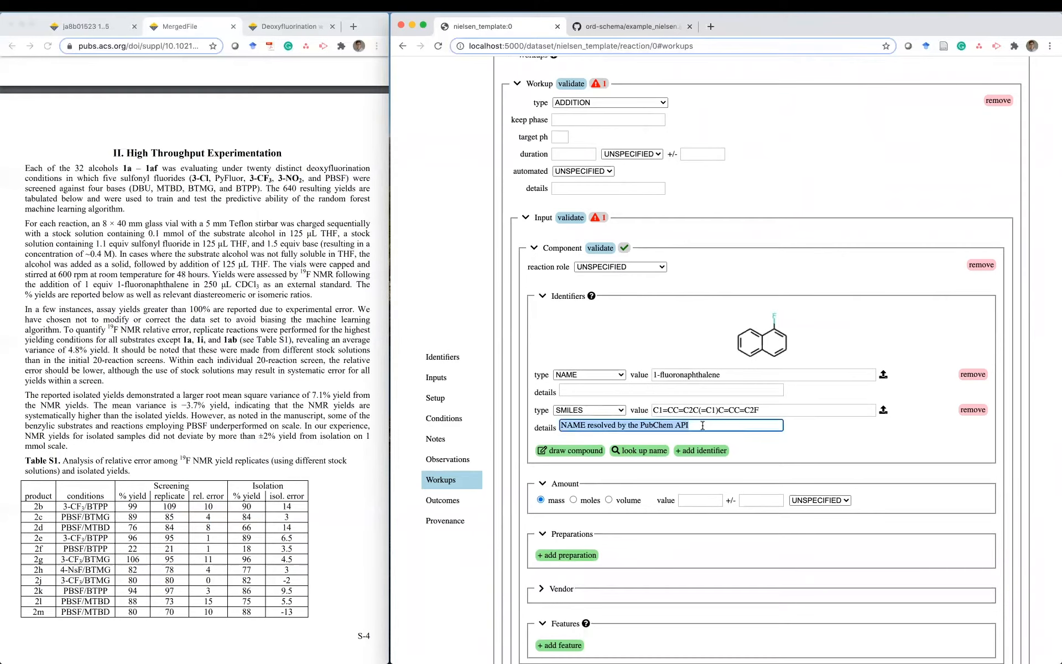
pyautogui.press('BackSpace')
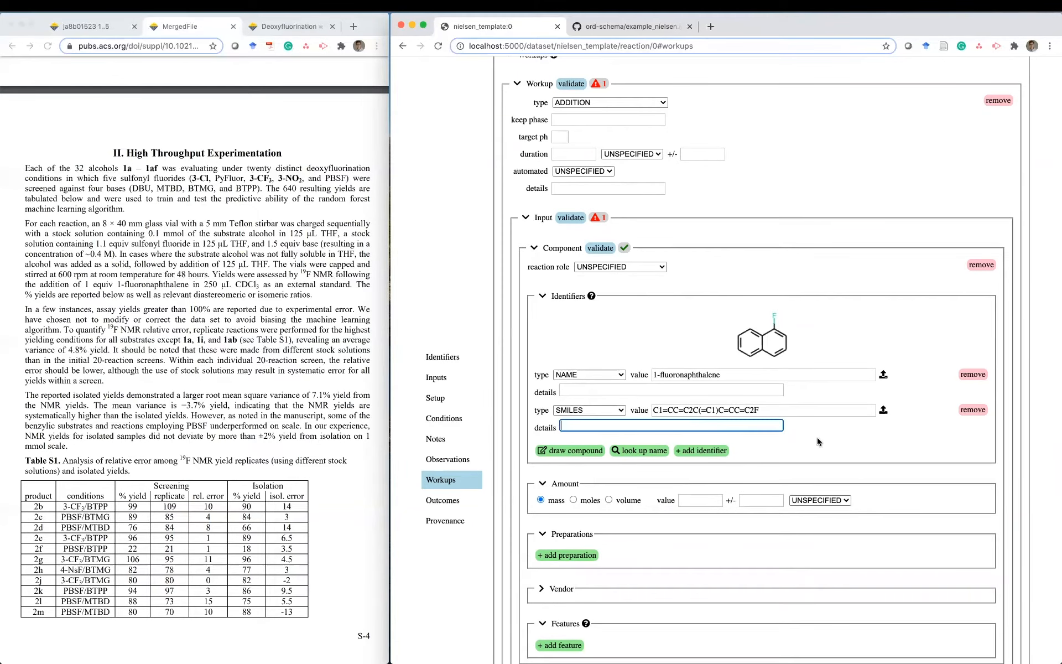
pyautogui.click(818, 442)
pyautogui.scroll(-1, 818, 441)
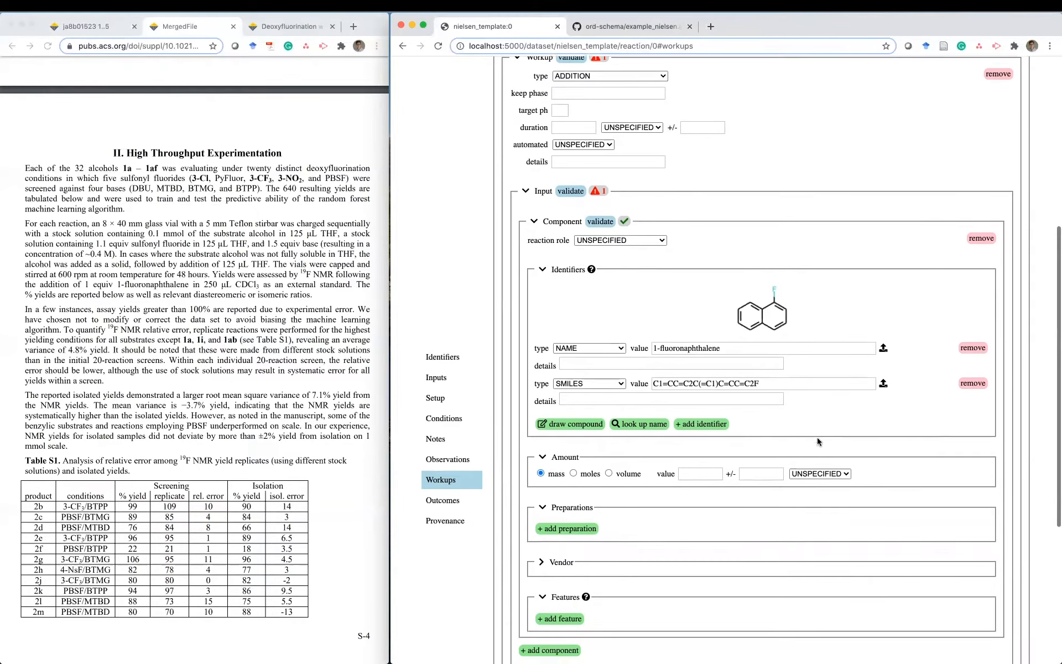
# - Make 1-fluoronaphthalene an INTERNAL_STANDARD with an amount of 0.1 MILLIMOLE
pyautogui.click(609, 239)
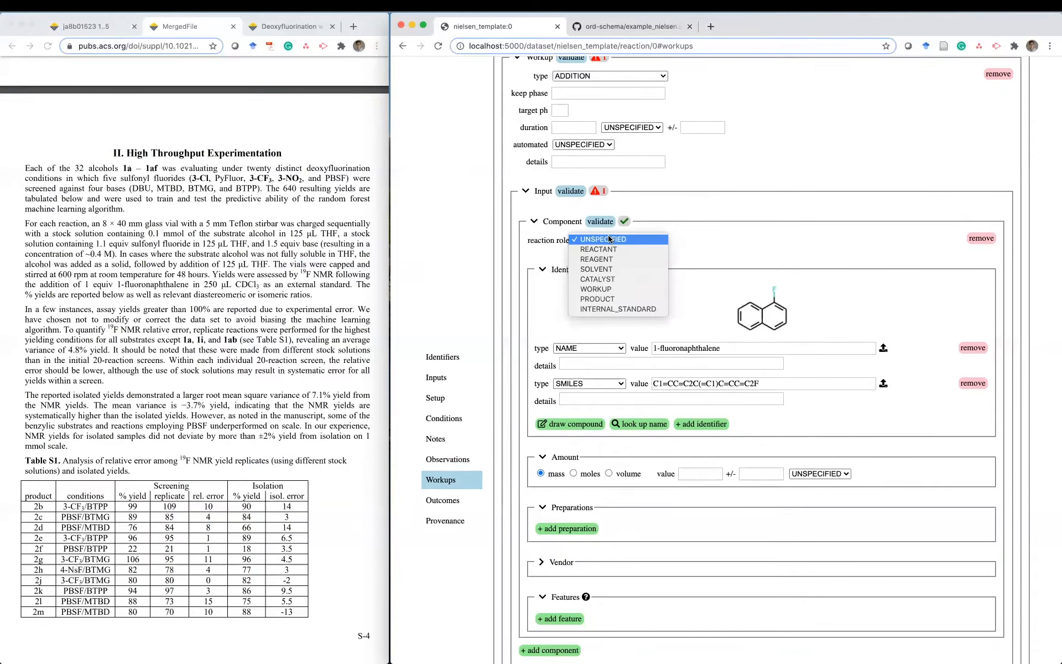
pyautogui.click(649, 309)
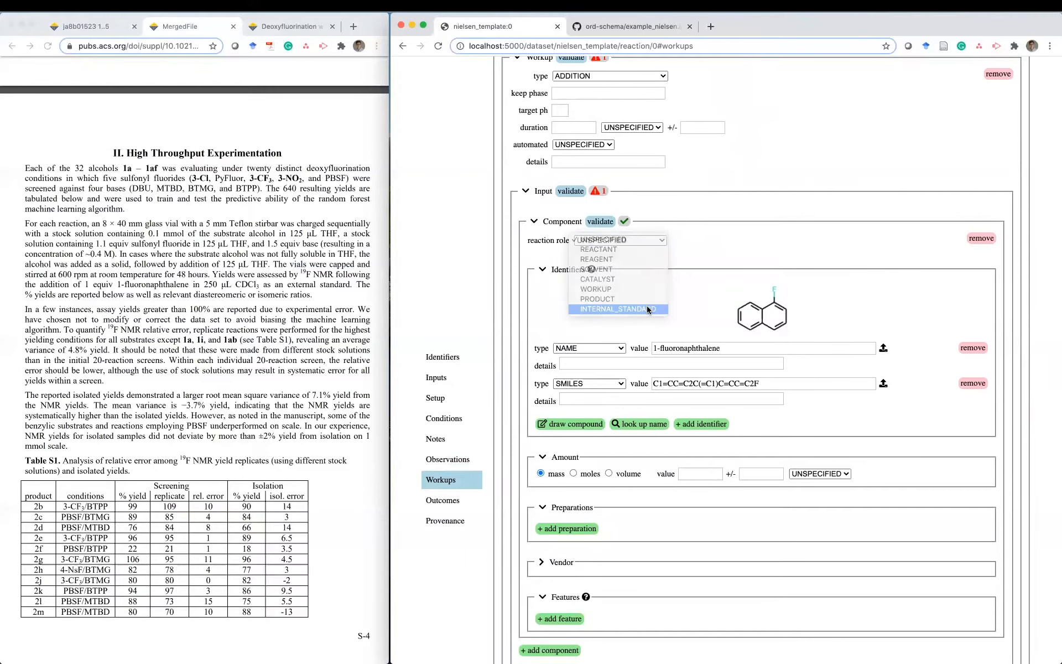
pyautogui.click(574, 473)
pyautogui.click(690, 475)
pyautogui.write('0.1')
pyautogui.click(820, 474)
pyautogui.click(821, 493)
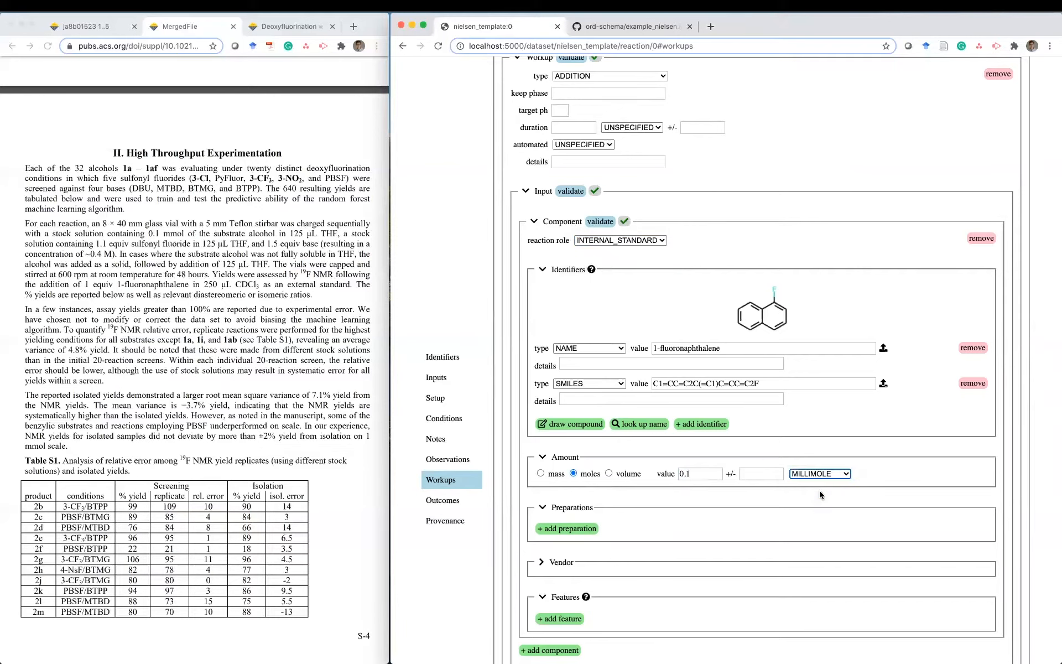
pyautogui.scroll(-5, 708, 532)
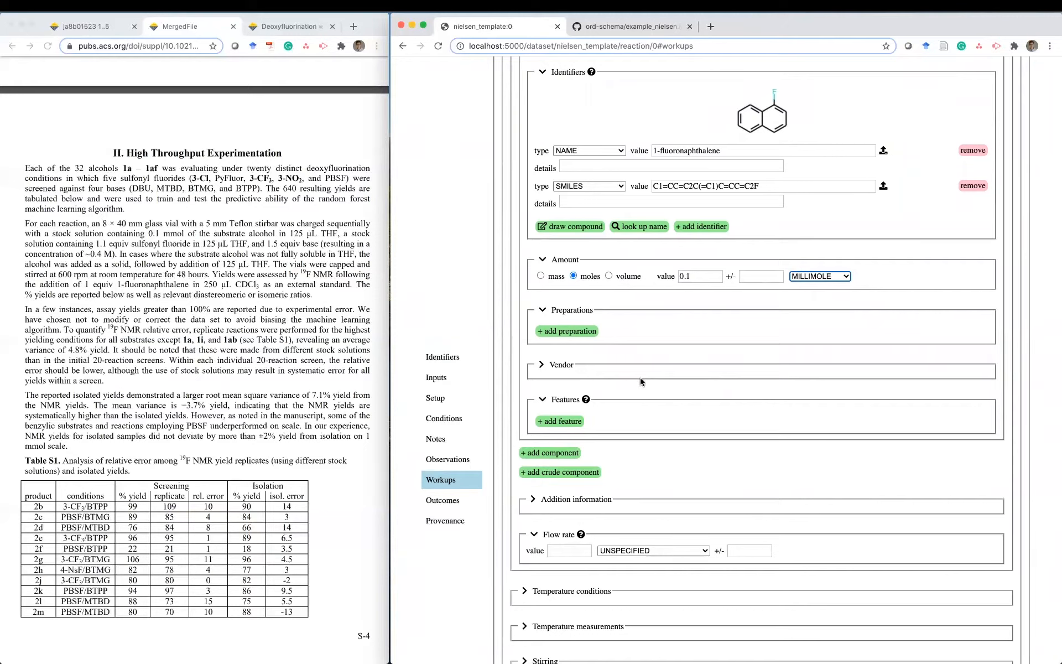
# - Add a CDCl3 component by name lookup and delete its PubChem details note
pyautogui.click(562, 437)
pyautogui.click(545, 452)
pyautogui.scroll(-3, 649, 430)
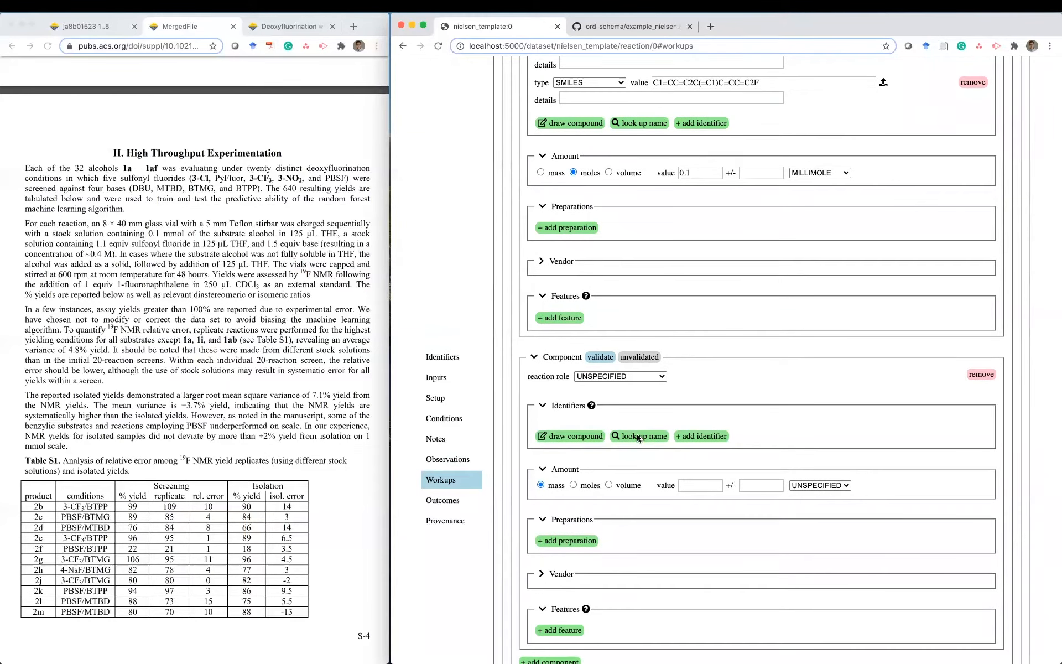
pyautogui.click(639, 437)
pyautogui.write('CDCl3')
pyautogui.press('Return')
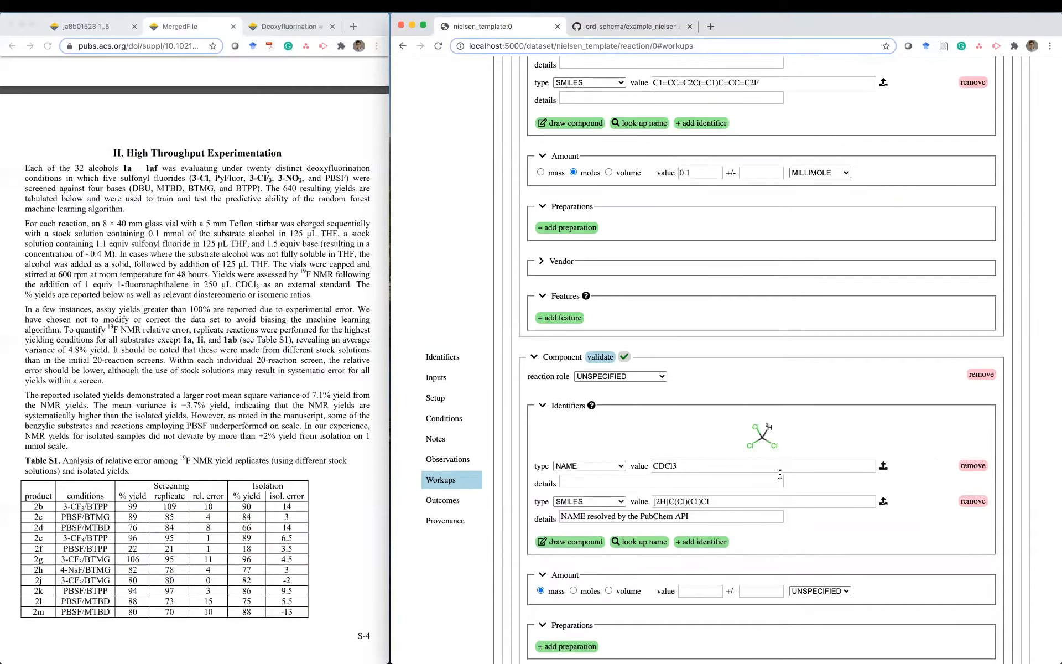
pyautogui.tripleClick(708, 514)
pyautogui.press('BackSpace')
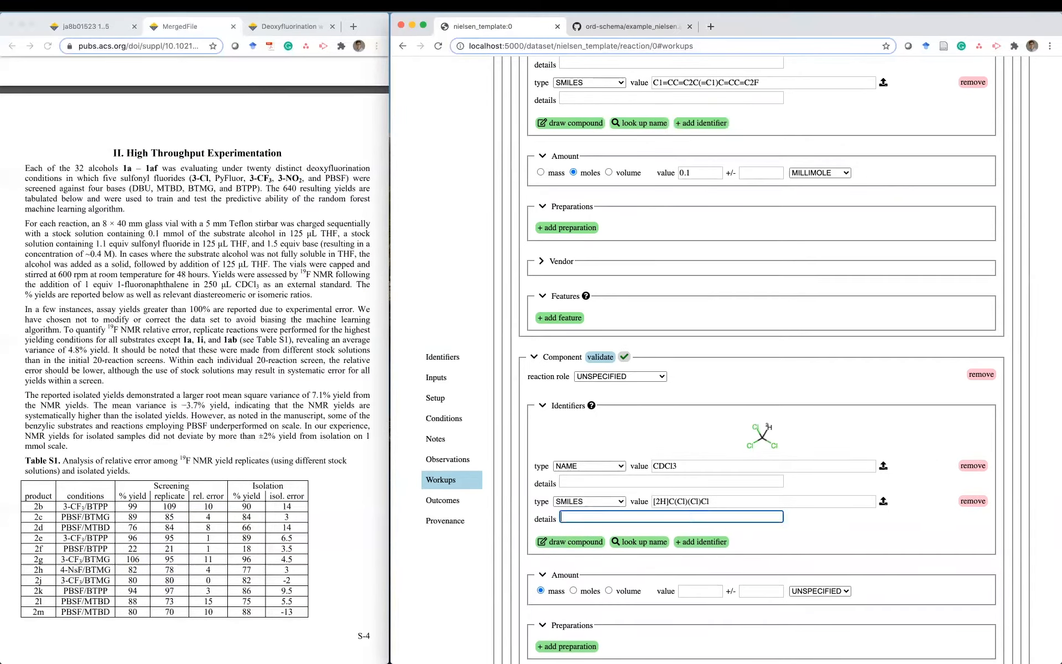
pyautogui.click(832, 526)
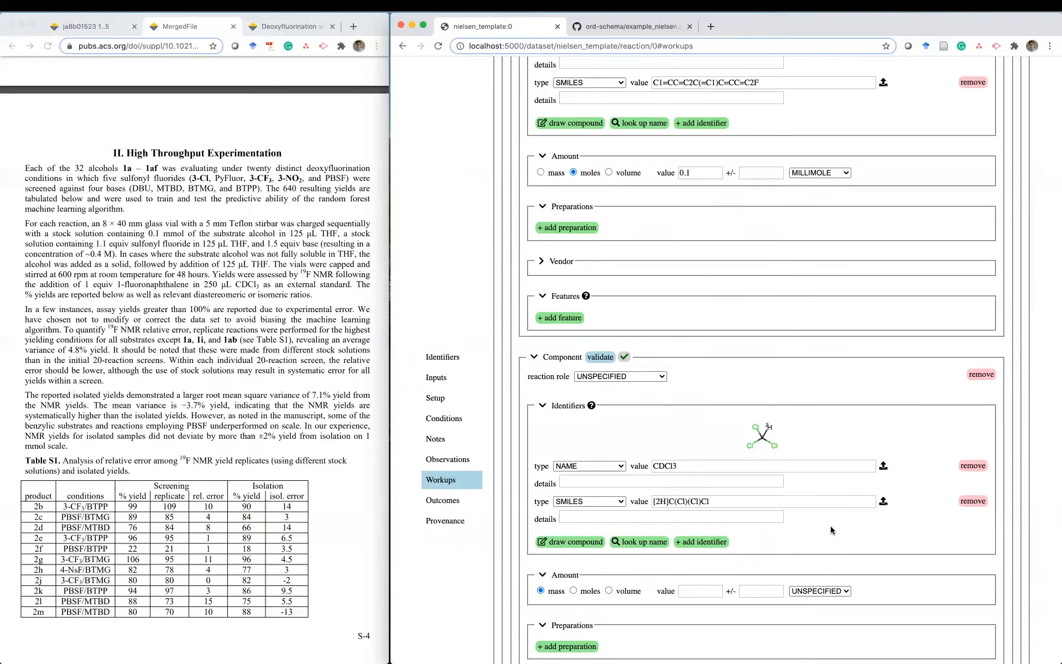
# - Set the CDCl3 reaction role to WORKUP
pyautogui.click(636, 378)
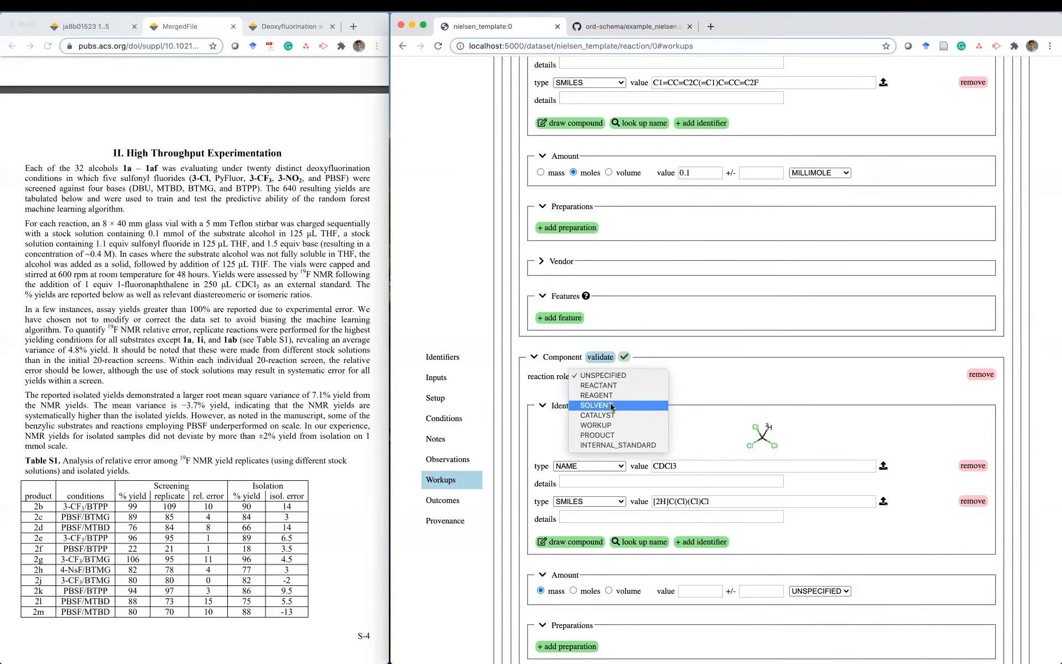
pyautogui.click(614, 424)
pyautogui.click(715, 386)
pyautogui.scroll(-2, 716, 386)
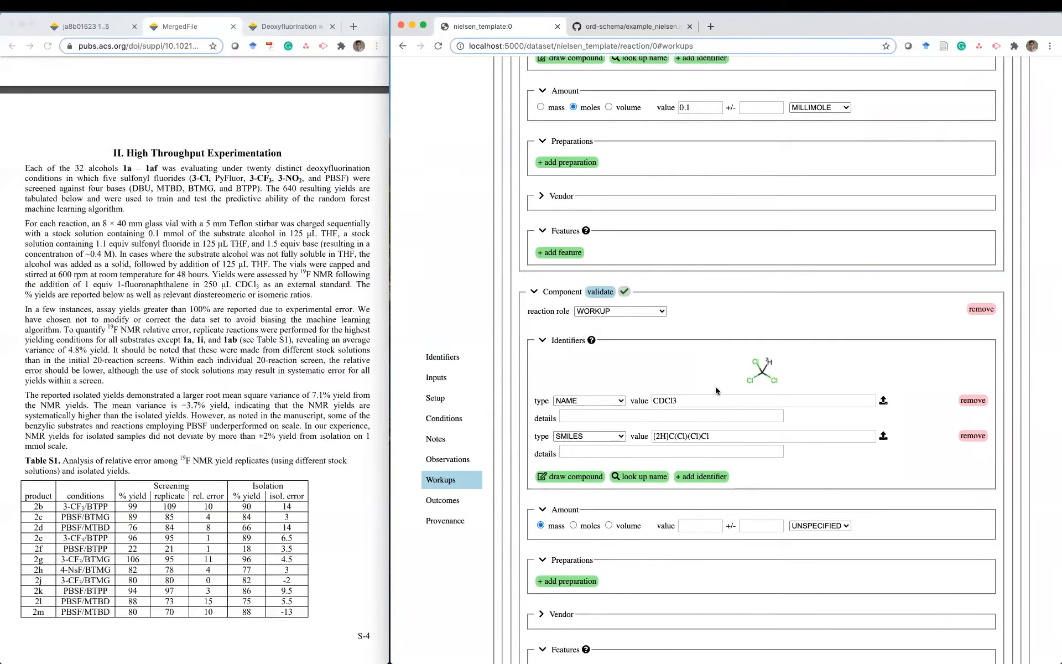
pyautogui.scroll(-3, 716, 386)
# - Give CDCl3 a volume of 250 MICROLITER, with includes solutes TRUE
pyautogui.click(608, 452)
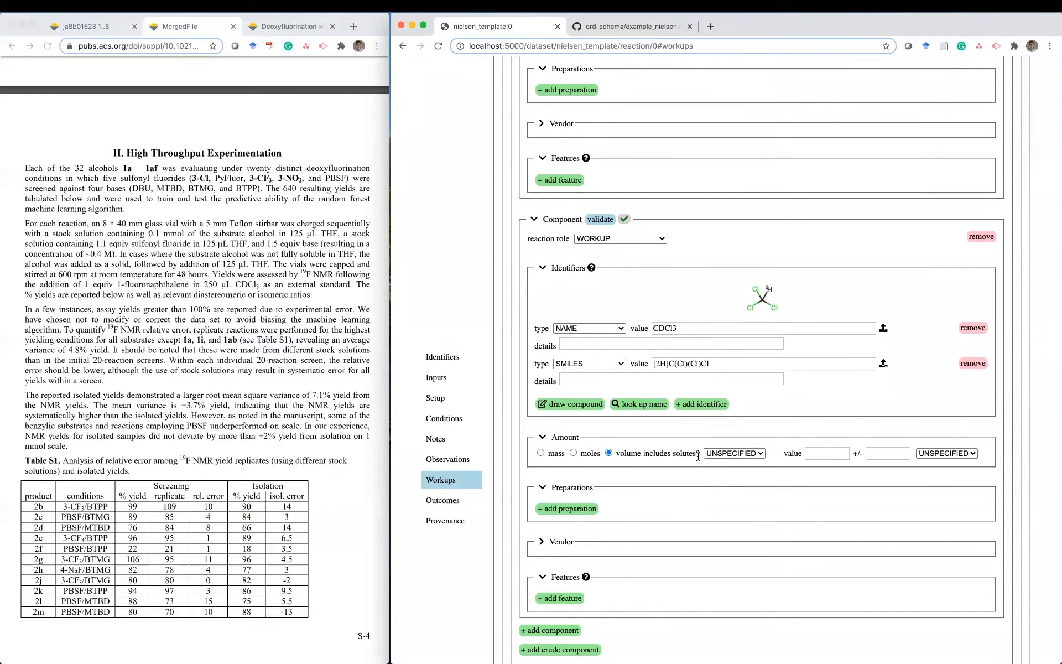
pyautogui.click(721, 454)
pyautogui.click(723, 464)
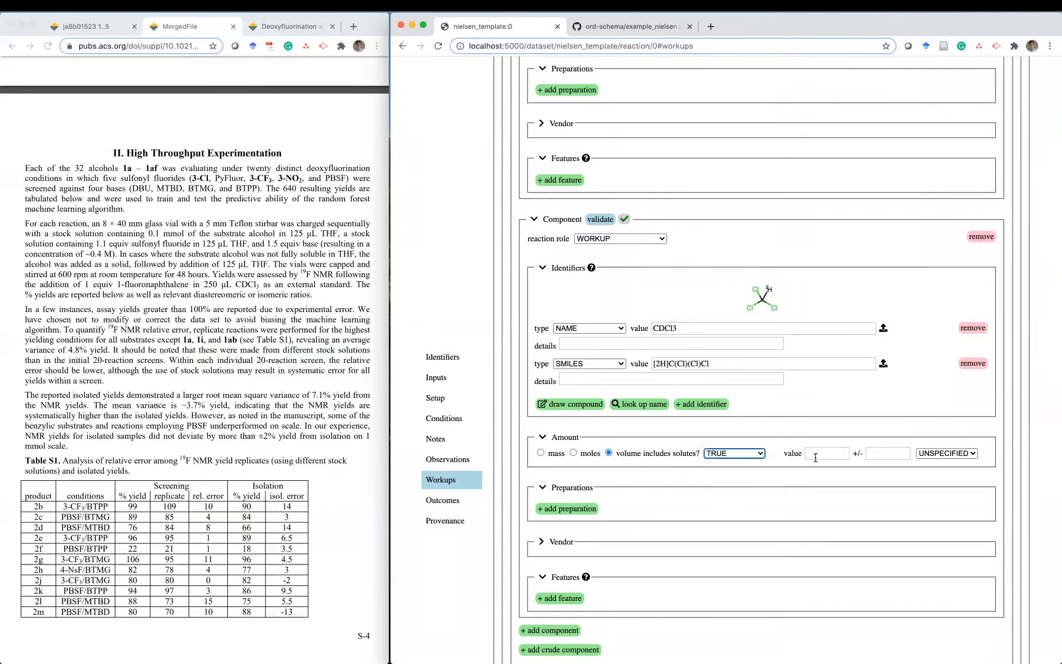
pyautogui.click(822, 454)
pyautogui.write('250')
pyautogui.click(940, 458)
pyautogui.click(935, 470)
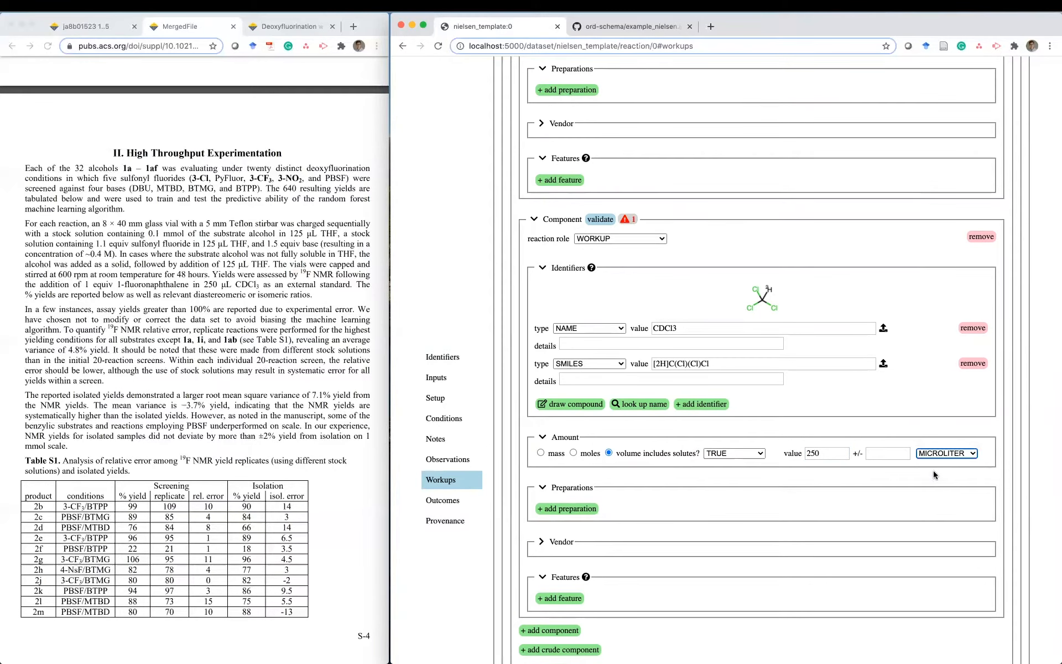
pyautogui.scroll(-5, 719, 488)
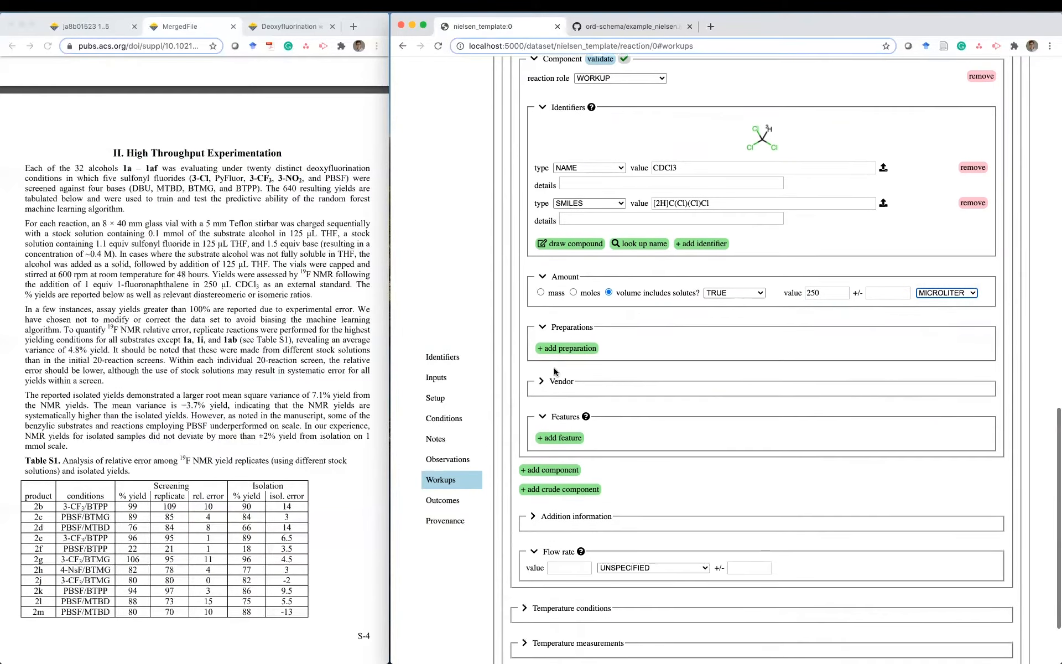
pyautogui.press('super+Tab')
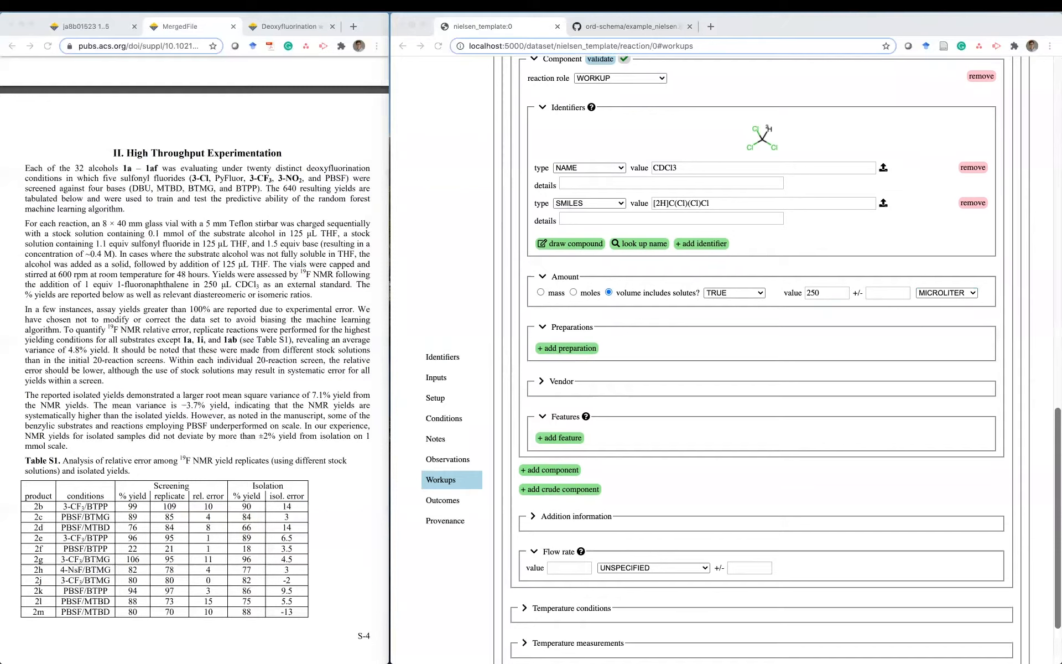
# - Expand the workup's Temperature conditions and Addition information, then go to Outcomes
pyautogui.click(679, 469)
pyautogui.scroll(-3, 679, 469)
pyautogui.click(526, 518)
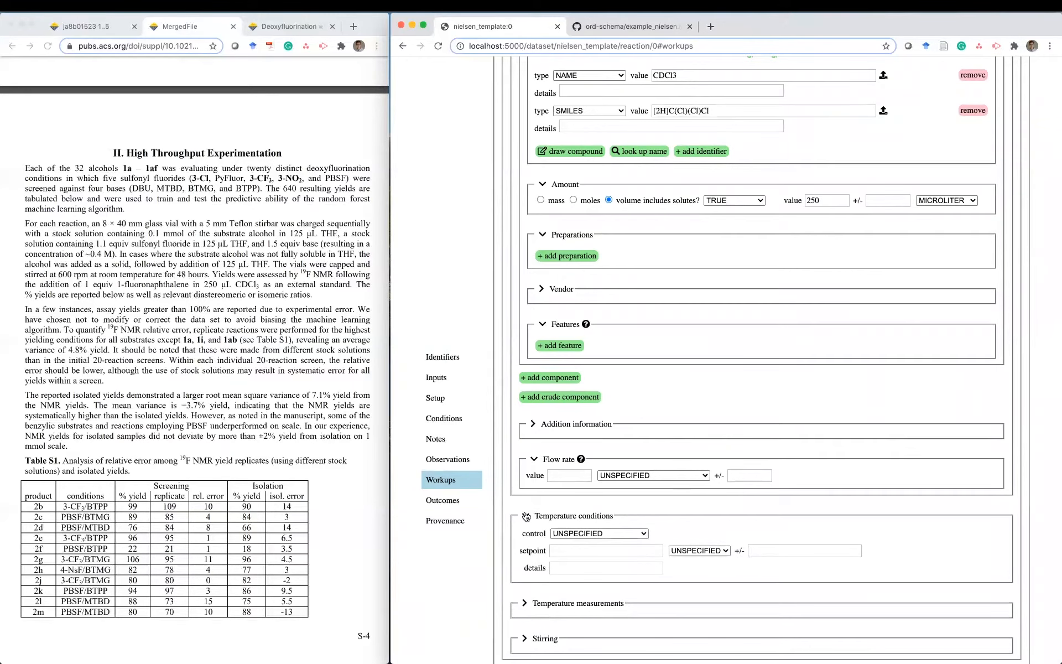
pyautogui.click(534, 424)
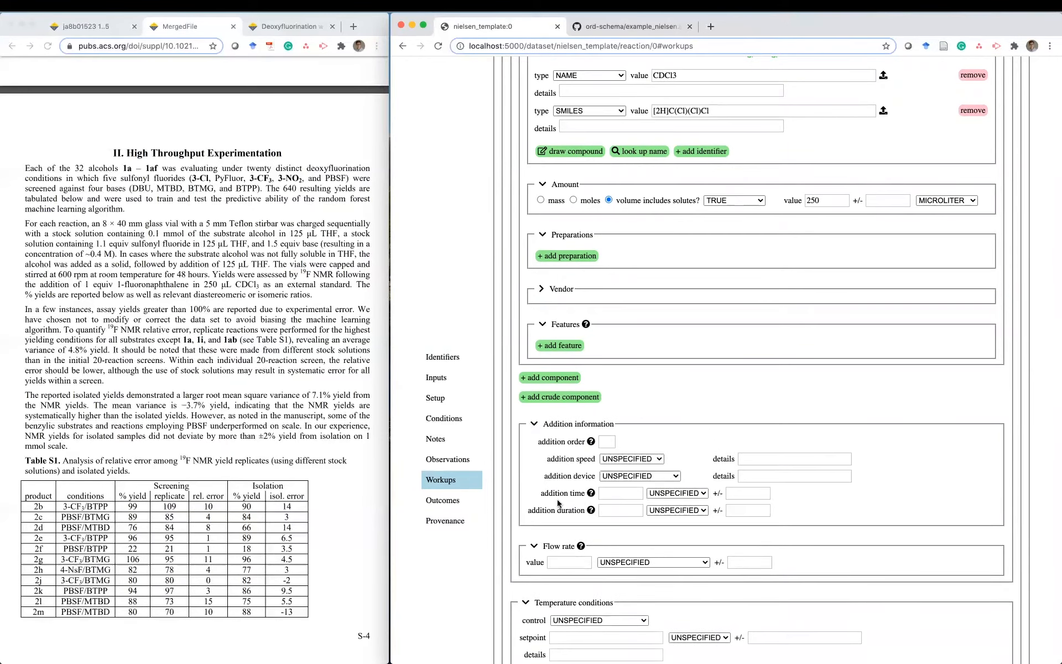
pyautogui.scroll(-5, 556, 499)
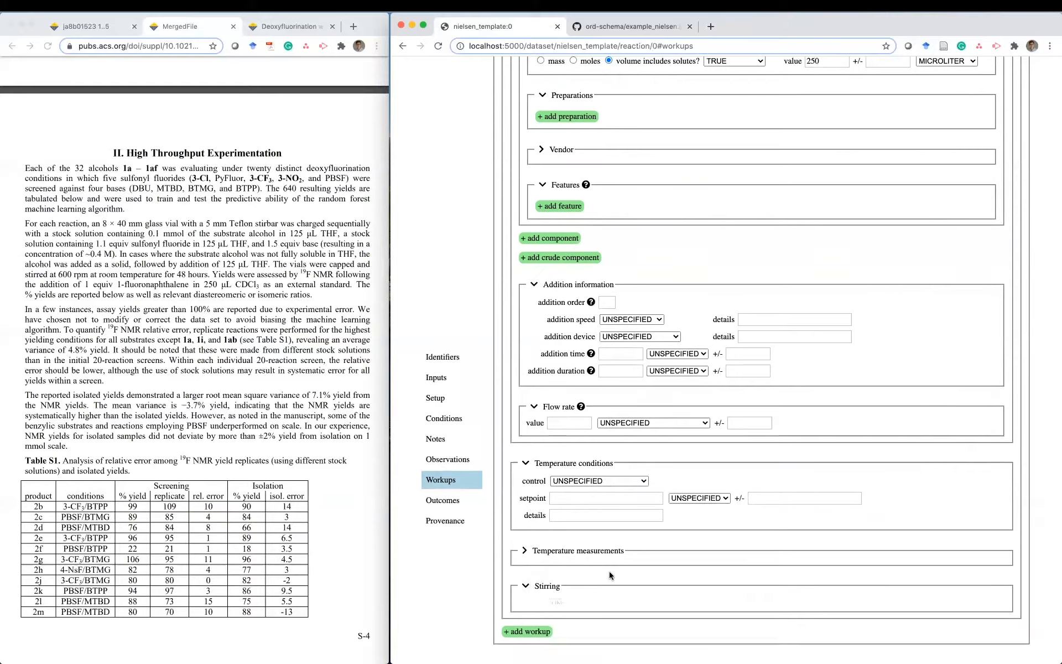
pyautogui.scroll(-2, 609, 572)
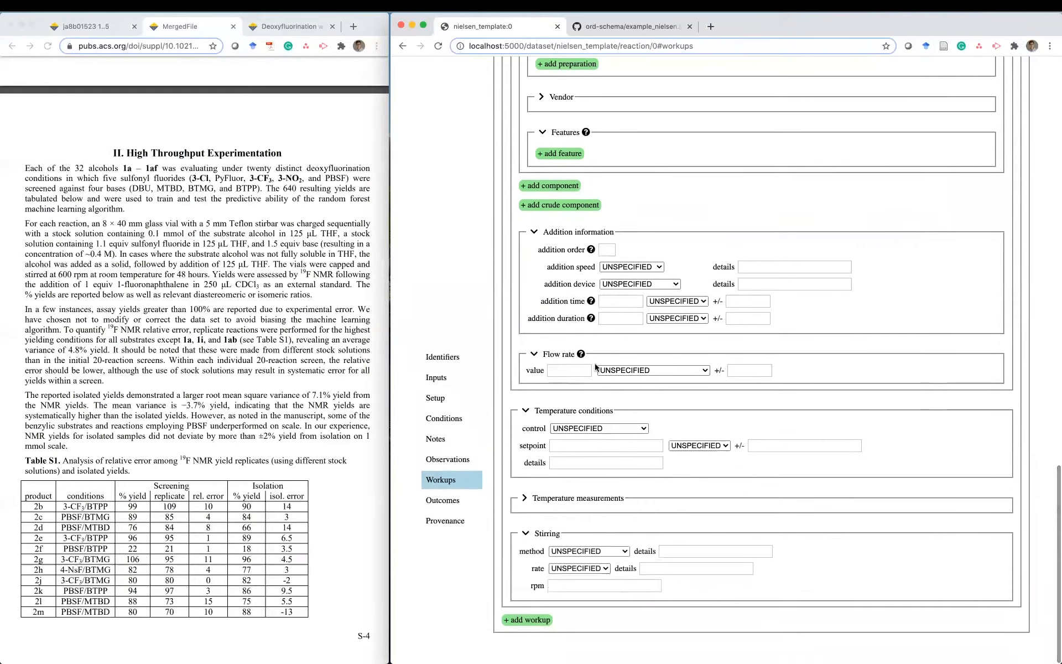
pyautogui.click(443, 500)
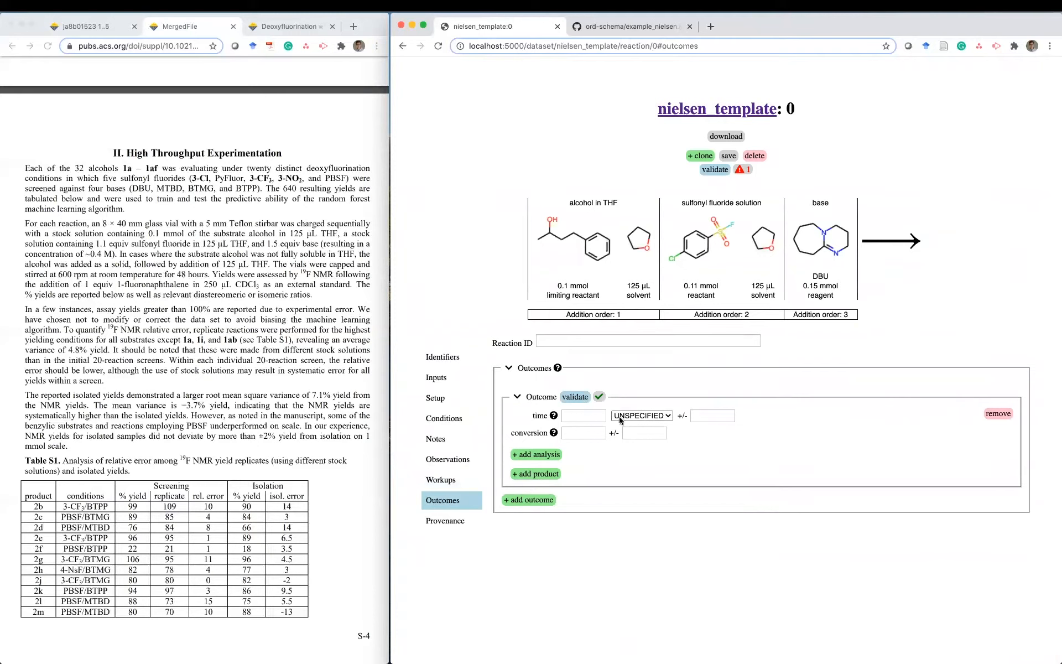
# - Set the outcome time to 48 HOUR, matching the reaction time in the PDF
pyautogui.click(241, 304)
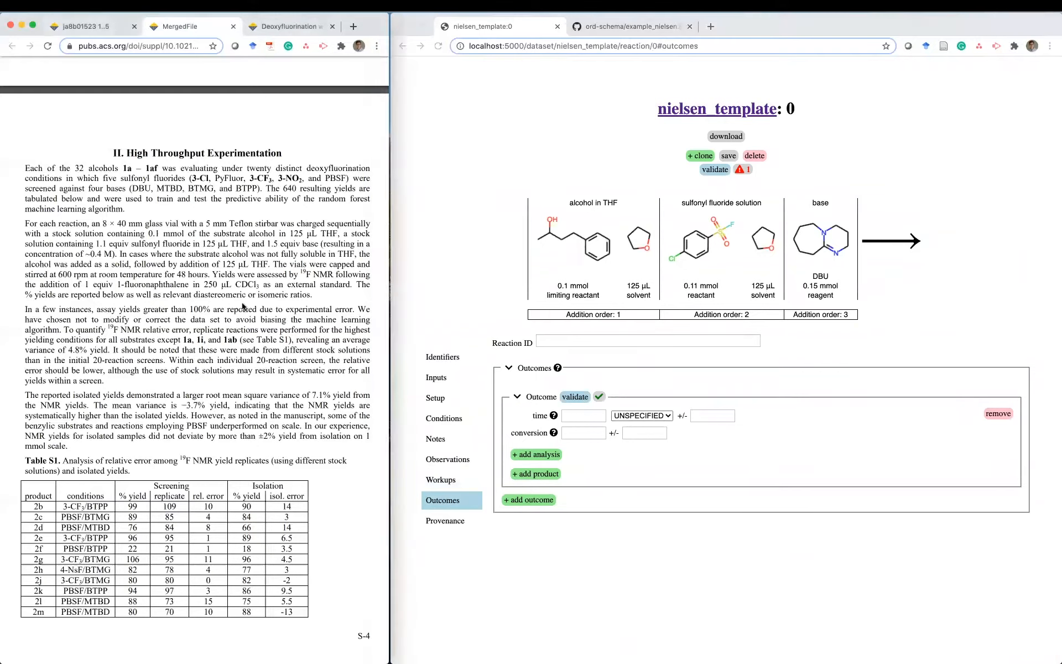
pyautogui.moveTo(165, 274); pyautogui.dragTo(197, 274)
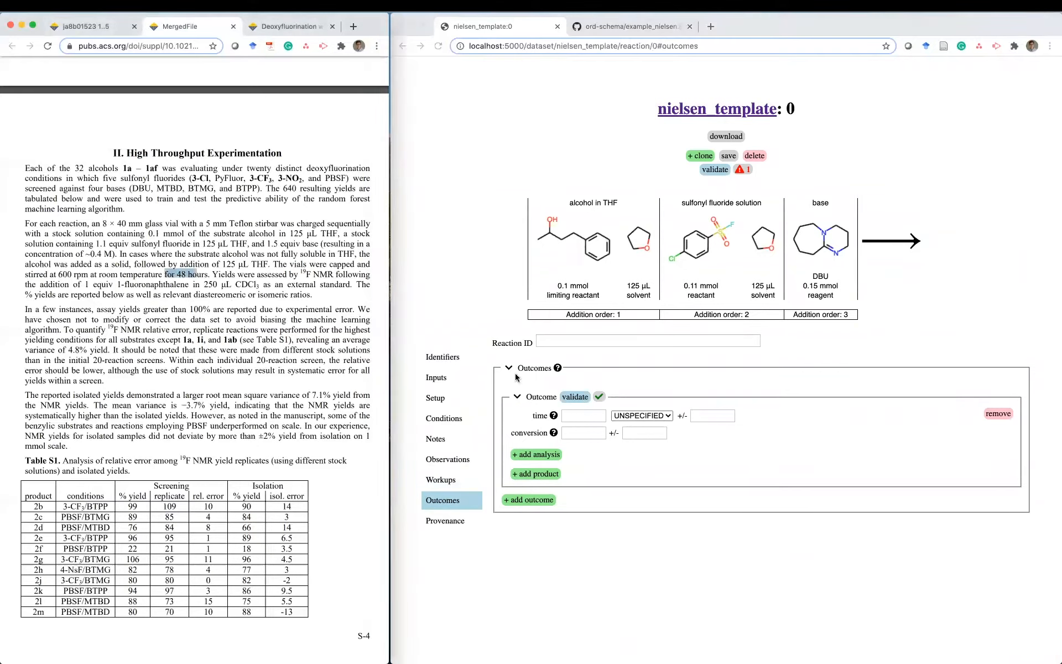
pyautogui.click(583, 415)
pyautogui.write('48')
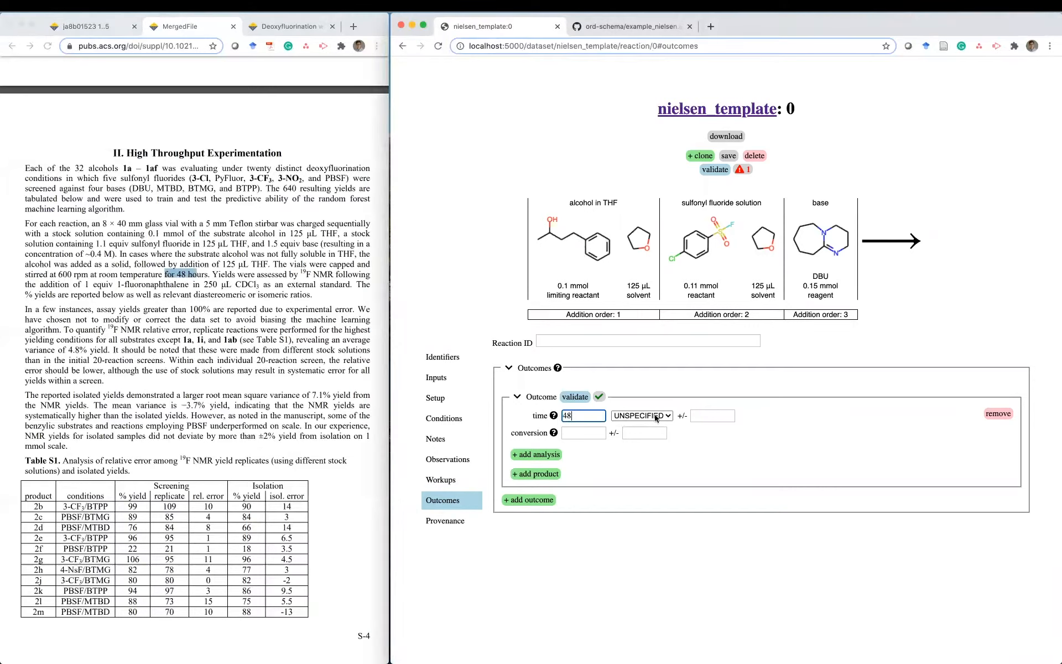
pyautogui.click(656, 416)
pyautogui.click(656, 423)
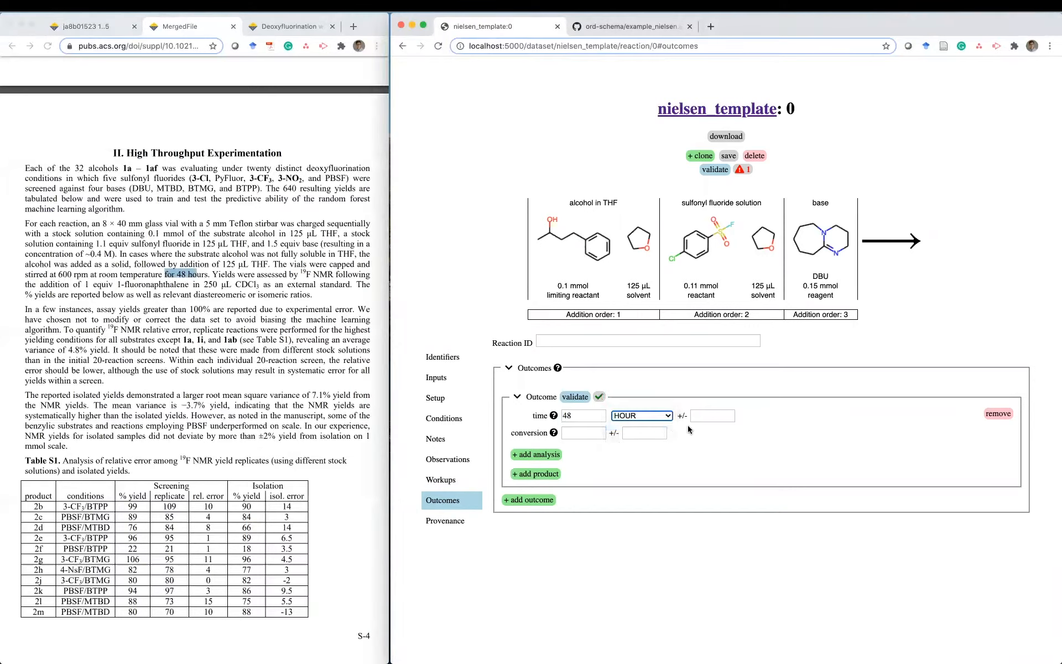
# - Move into the conversion fields and look up the Yields passage in the PDF
pyautogui.click(645, 433)
pyautogui.moveTo(554, 433)
pyautogui.click(583, 433)
pyautogui.click(218, 265)
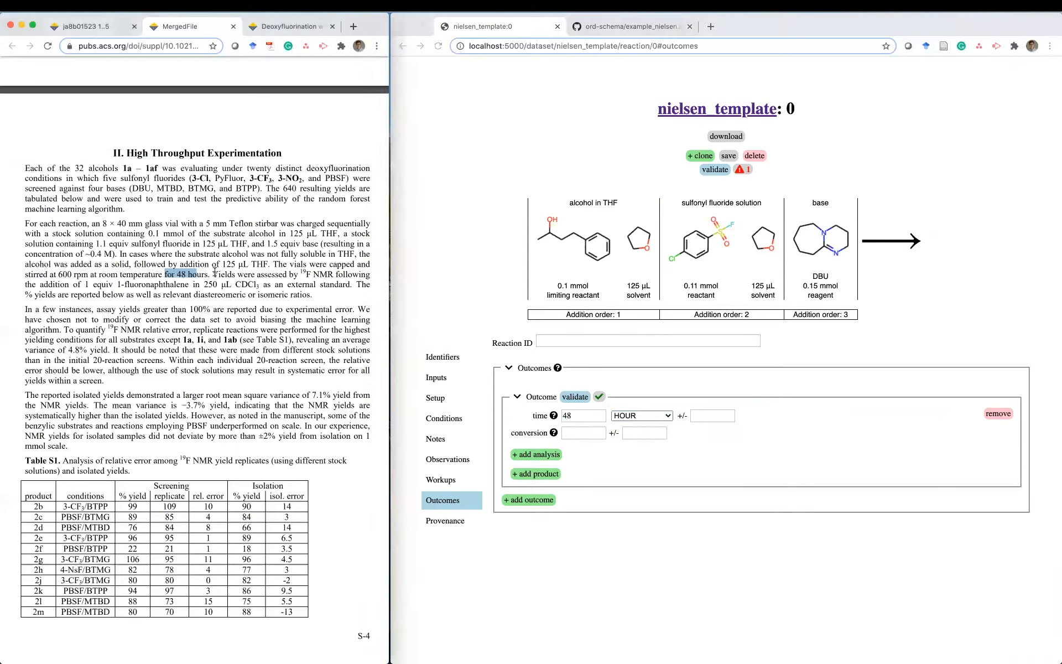
pyautogui.doubleClick(218, 274)
# - Add an outcome analysis labelled '19f nmr of crude' with type NMR_OTHER
pyautogui.click(539, 458)
pyautogui.click(539, 455)
pyautogui.scroll(-2, 633, 458)
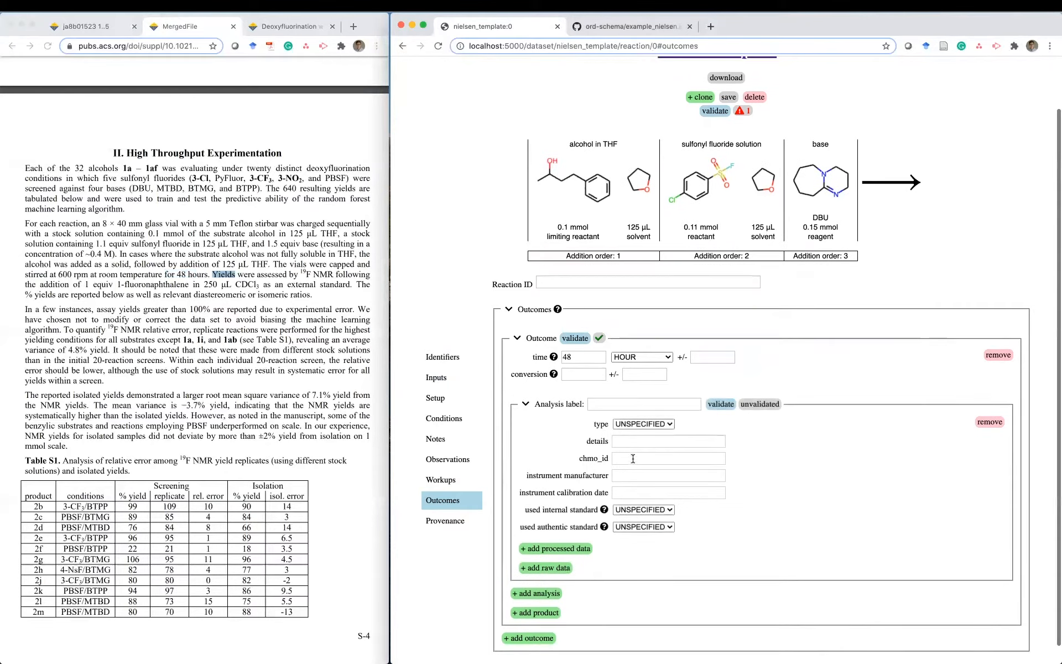
pyautogui.click(616, 384)
pyautogui.write('19f nmr of crude')
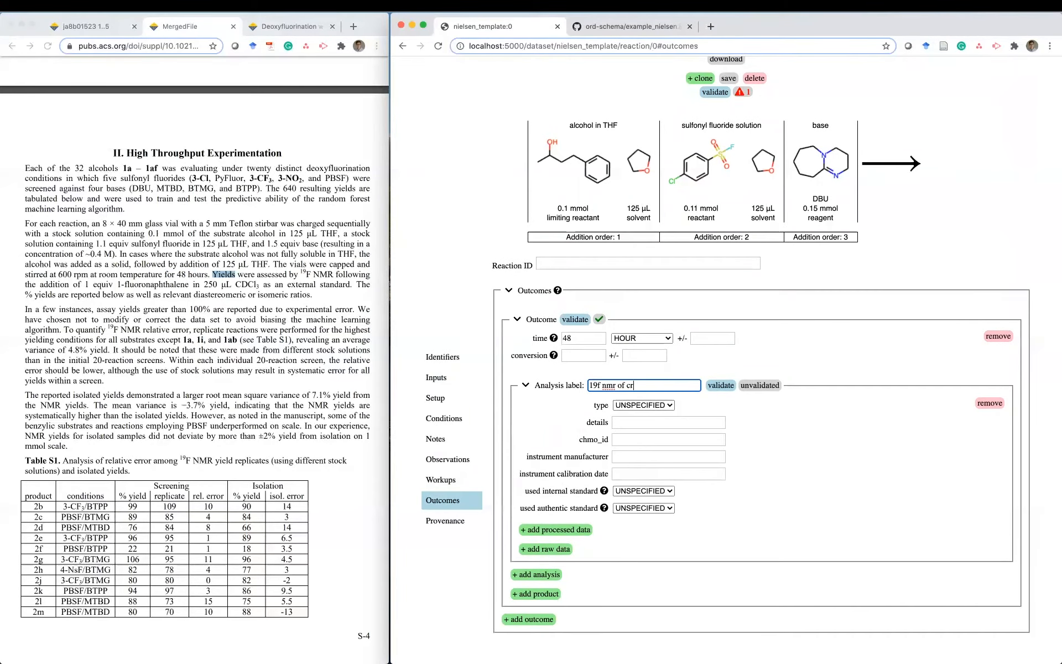
pyautogui.click(639, 405)
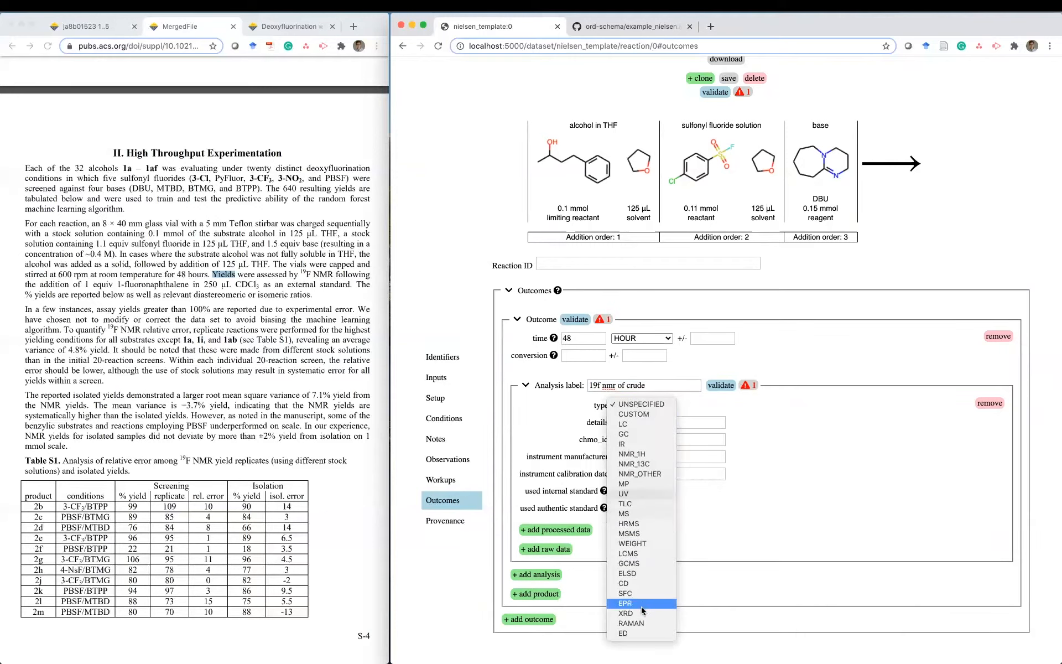
pyautogui.click(647, 474)
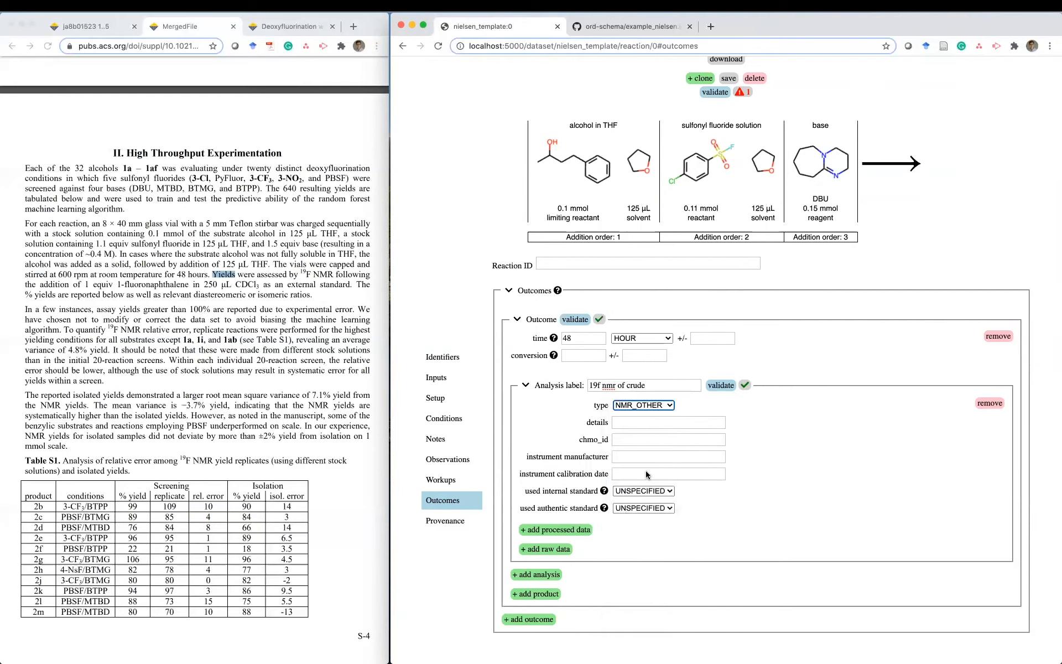
# - Enter the details '19F NMR using 1 equiv 1-fluoronaphthalene in chloroform as internal standard'
pyautogui.press('super+Tab')
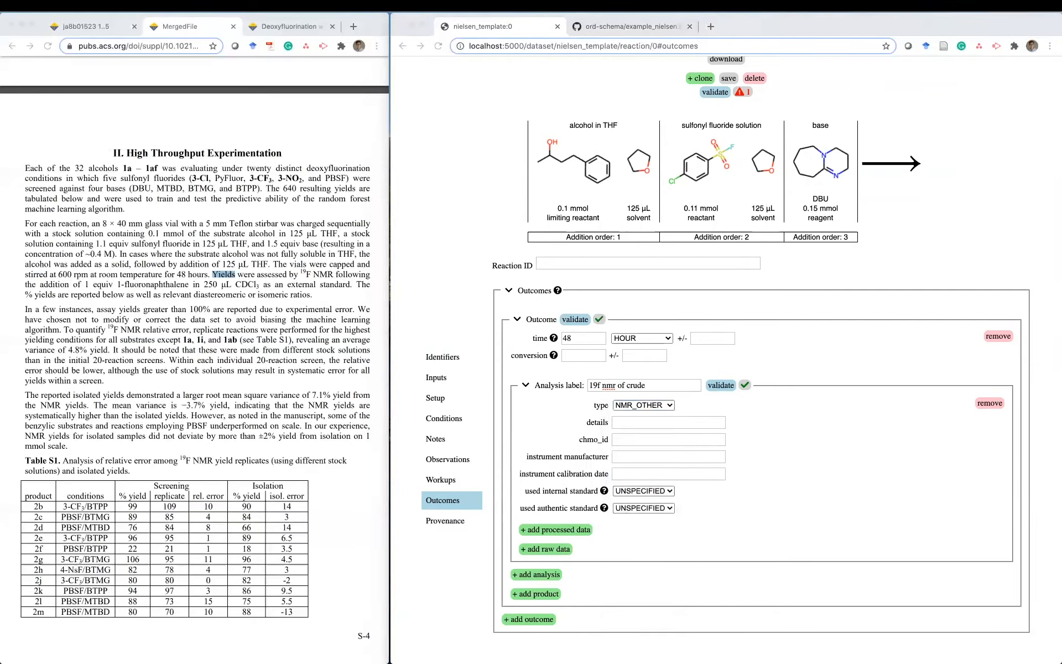
pyautogui.press('super+Tab')
pyautogui.click(688, 421)
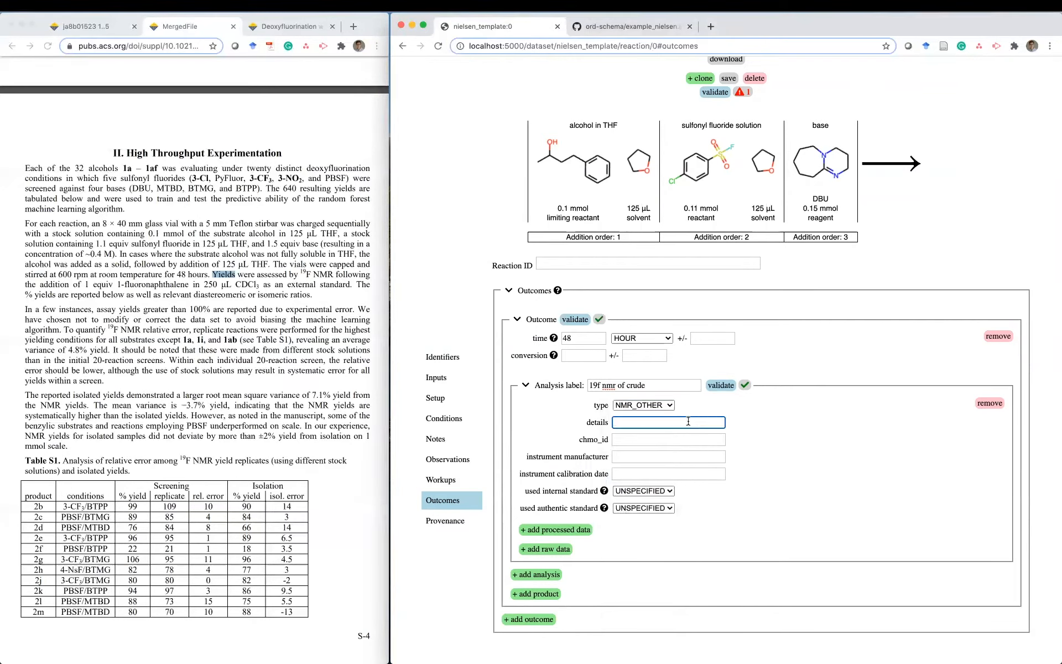
pyautogui.write('19F NMR using 1 equiv 1-fluoronaphthalene ')
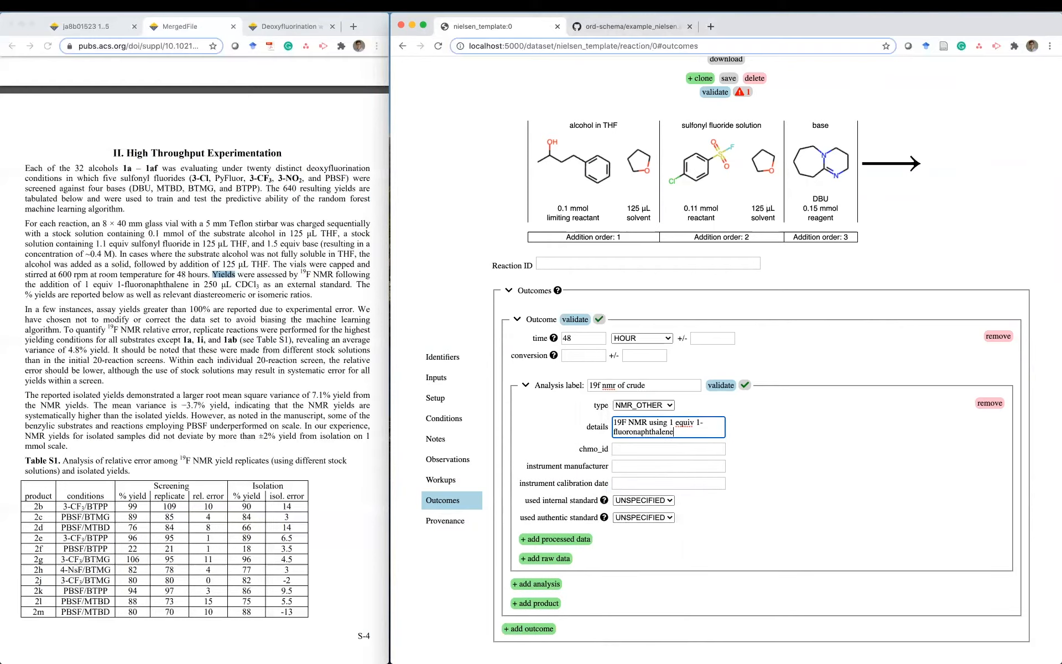
pyautogui.write('in chloroform as internal standard')
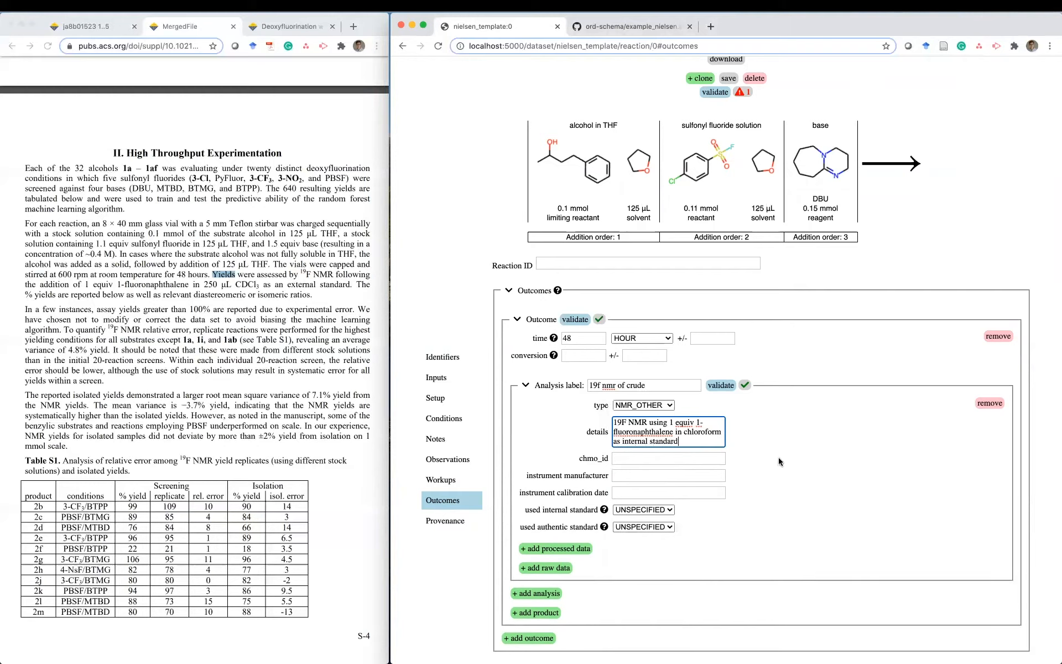
pyautogui.click(762, 477)
# - Set the instrument manufacturer to Bruker, confirming it in the PDF methods
pyautogui.click(696, 474)
pyautogui.write('Bruker')
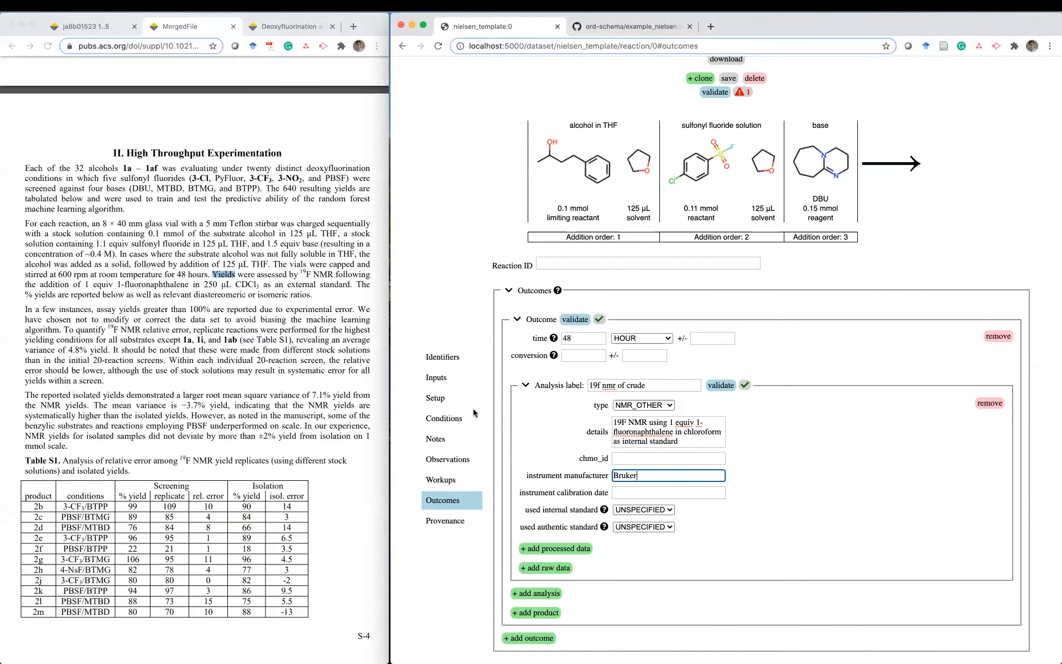
pyautogui.click(254, 299)
pyautogui.scroll(10, 254, 299)
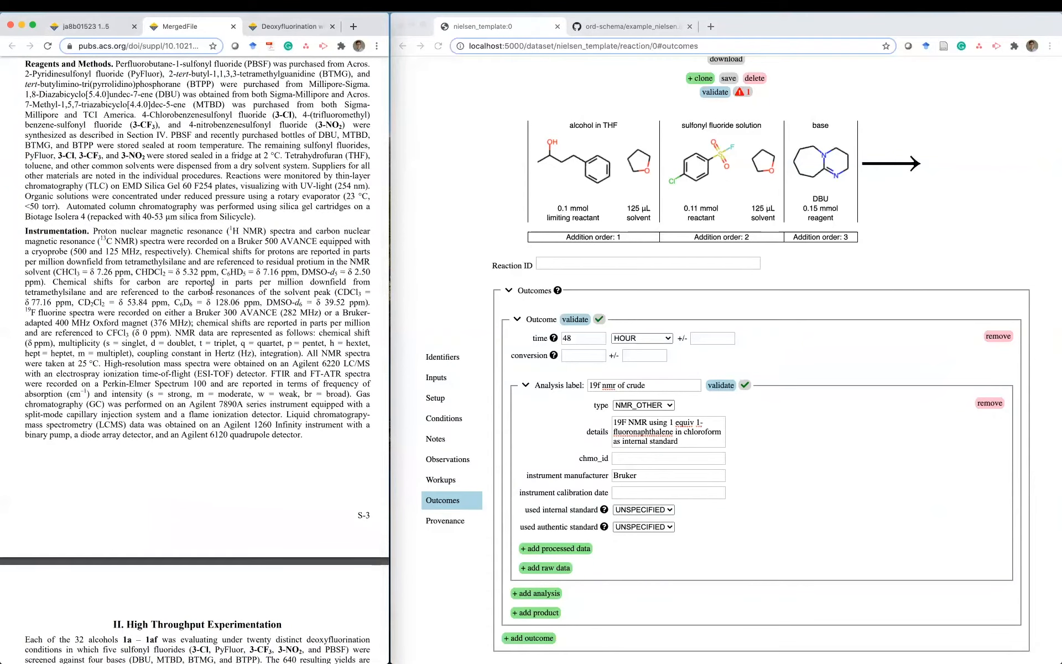
pyautogui.scroll(-5, 213, 283)
pyautogui.scroll(-5, 212, 282)
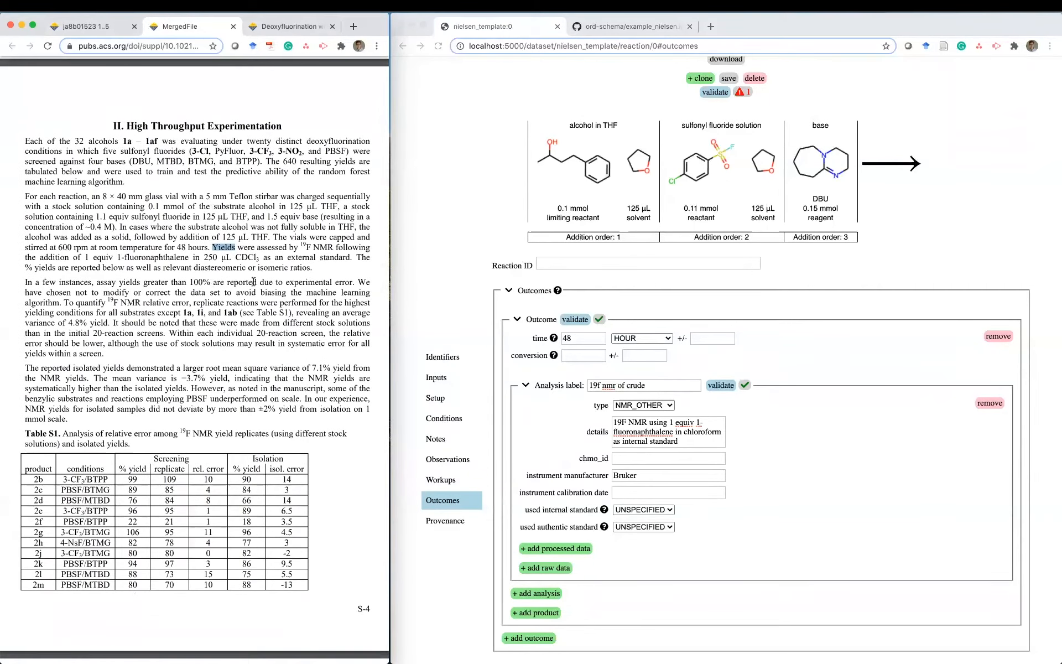
# - Set the analysis's used internal standard field to TRUE
pyautogui.click(646, 508)
pyautogui.click(644, 509)
pyautogui.click(614, 516)
pyautogui.moveTo(607, 512)
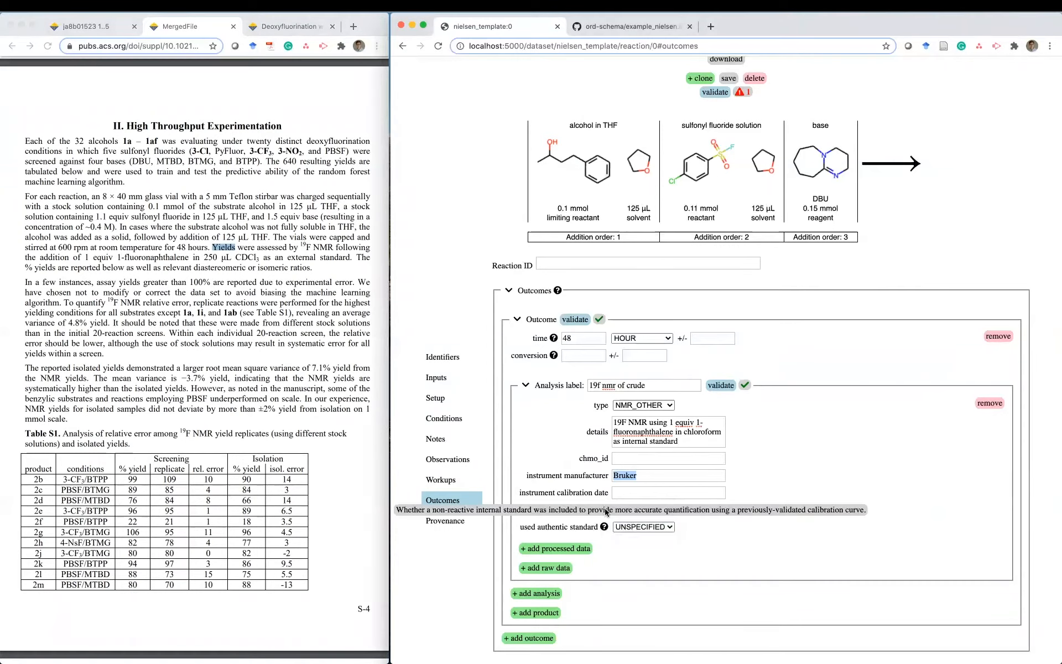
pyautogui.click(788, 503)
pyautogui.scroll(-1, 788, 503)
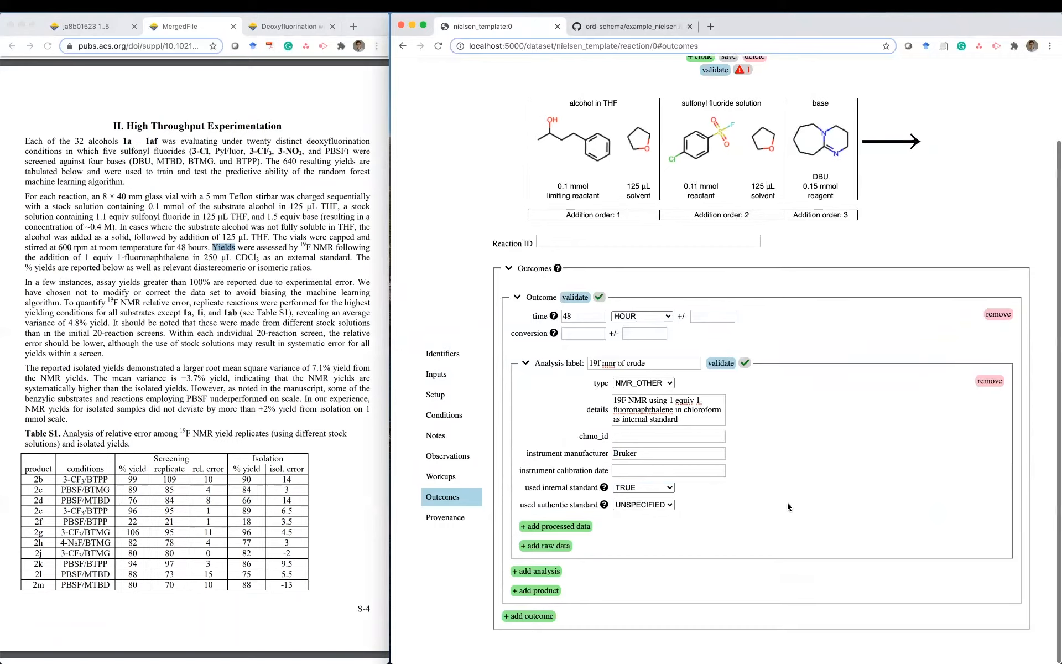
# - Add an empty product to the outcome and show the main paper's reaction figure
pyautogui.click(536, 595)
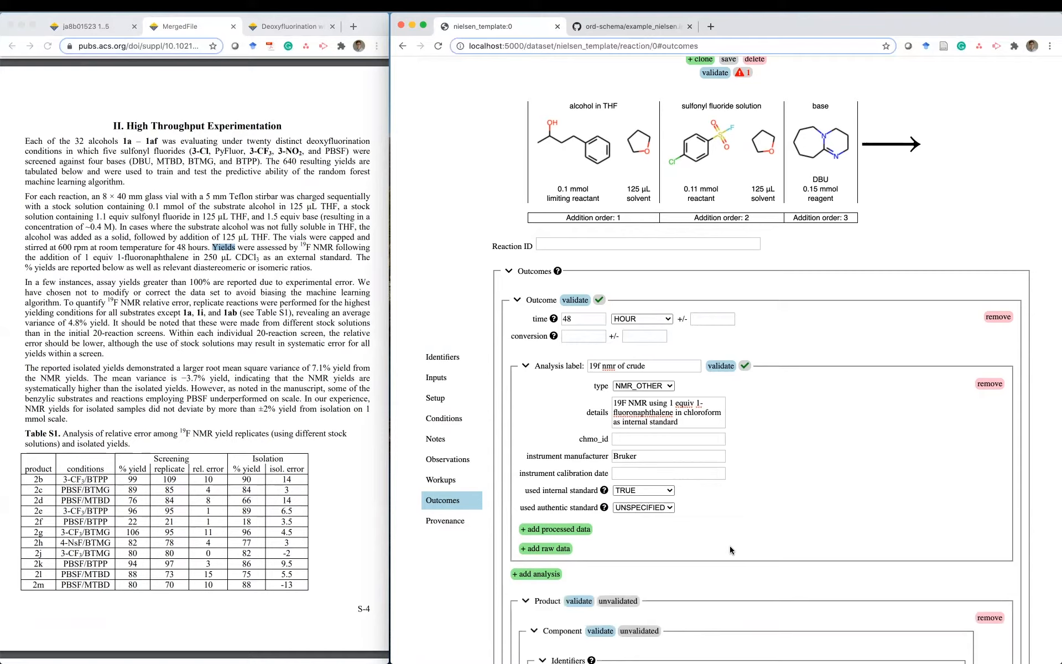
pyautogui.scroll(-10, 729, 546)
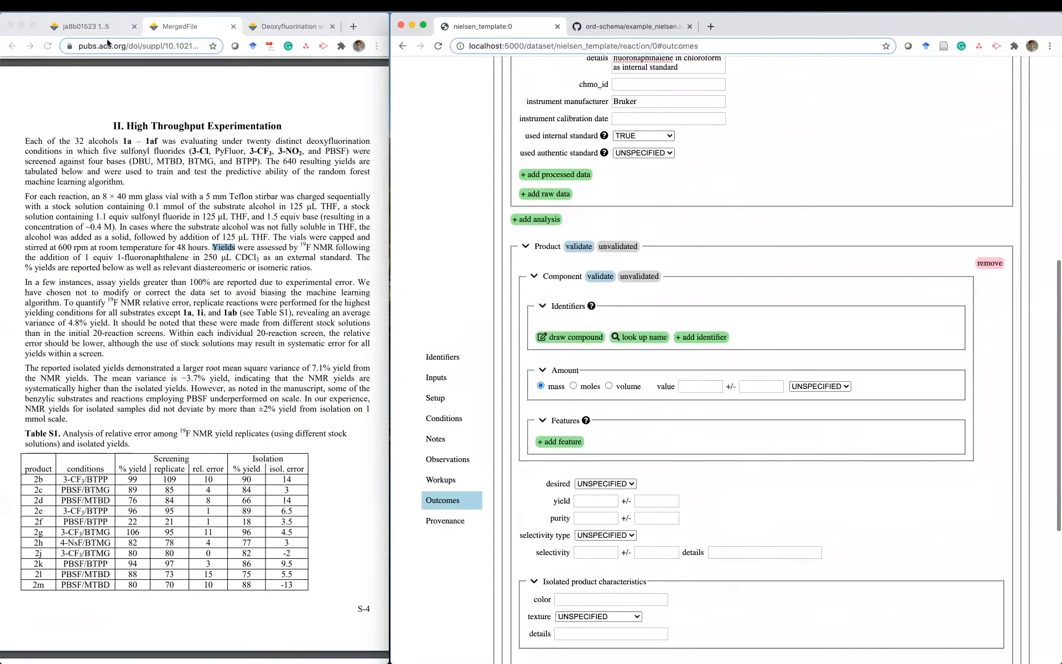
pyautogui.click(86, 26)
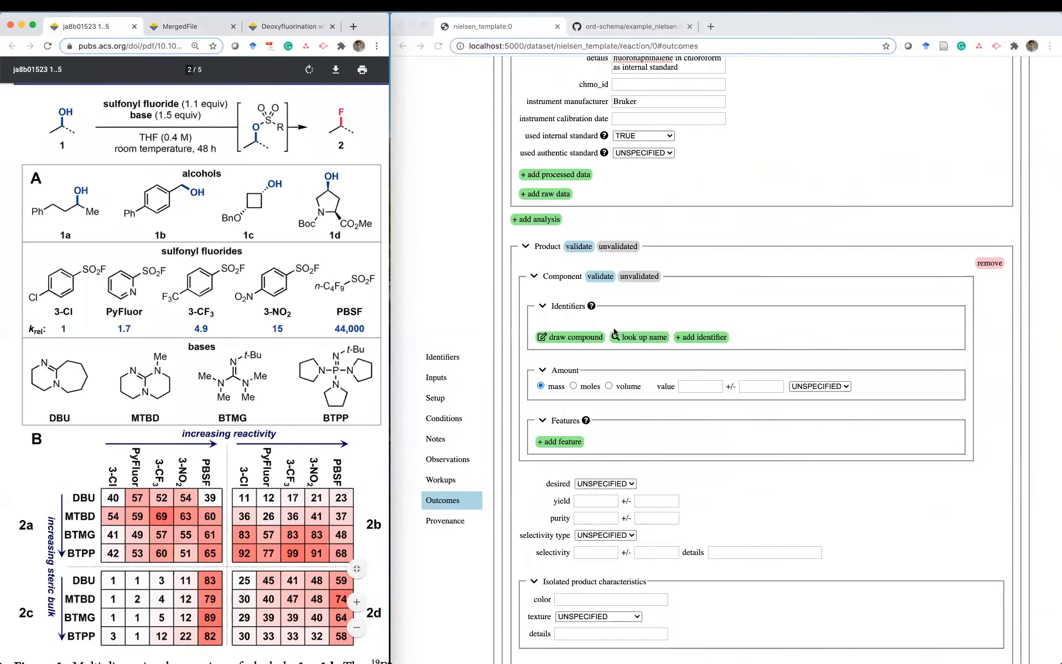
# - Sketch the product PhCH2CH2CH(F)CH3 in Ketcher from a benzene ring, giving SMILES C1=CC=CC=C1CCC(F)C
pyautogui.click(566, 338)
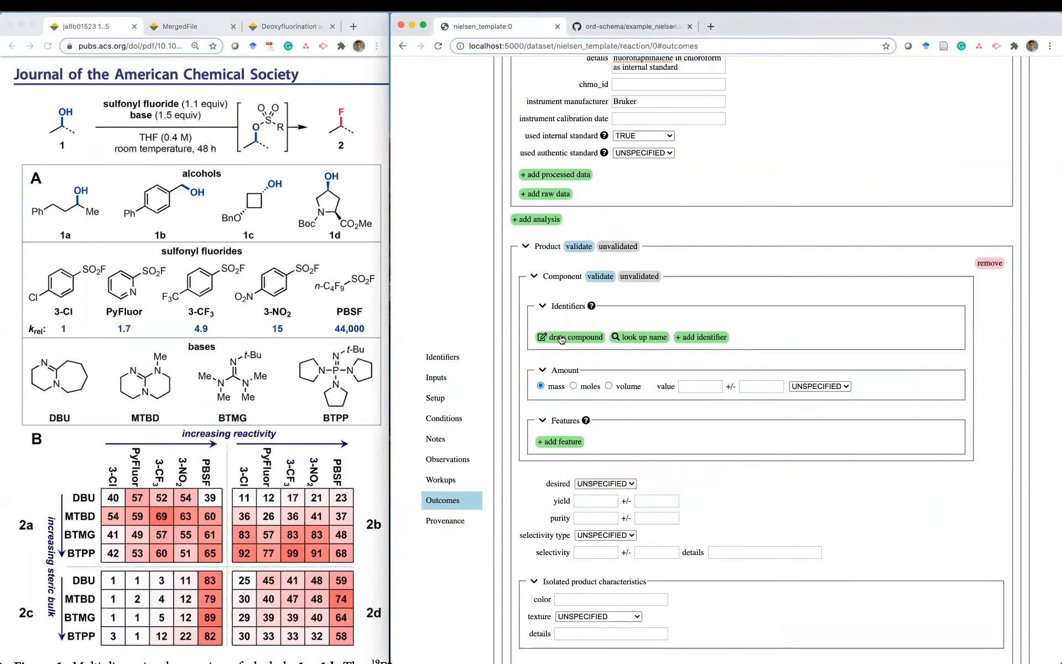
pyautogui.click(560, 337)
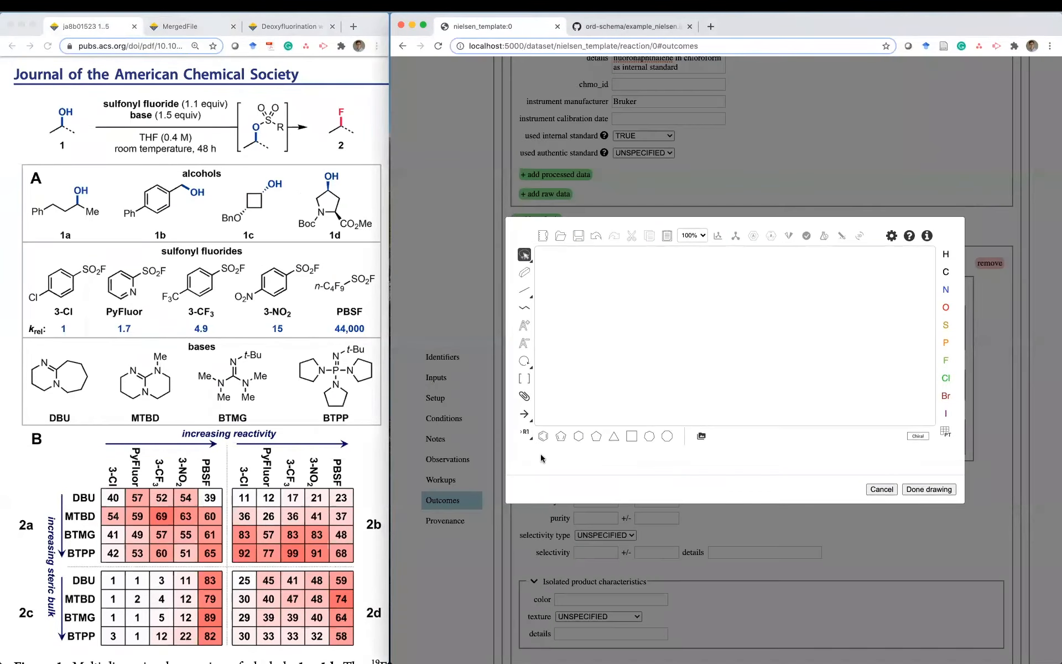
pyautogui.click(544, 437)
pyautogui.click(524, 292)
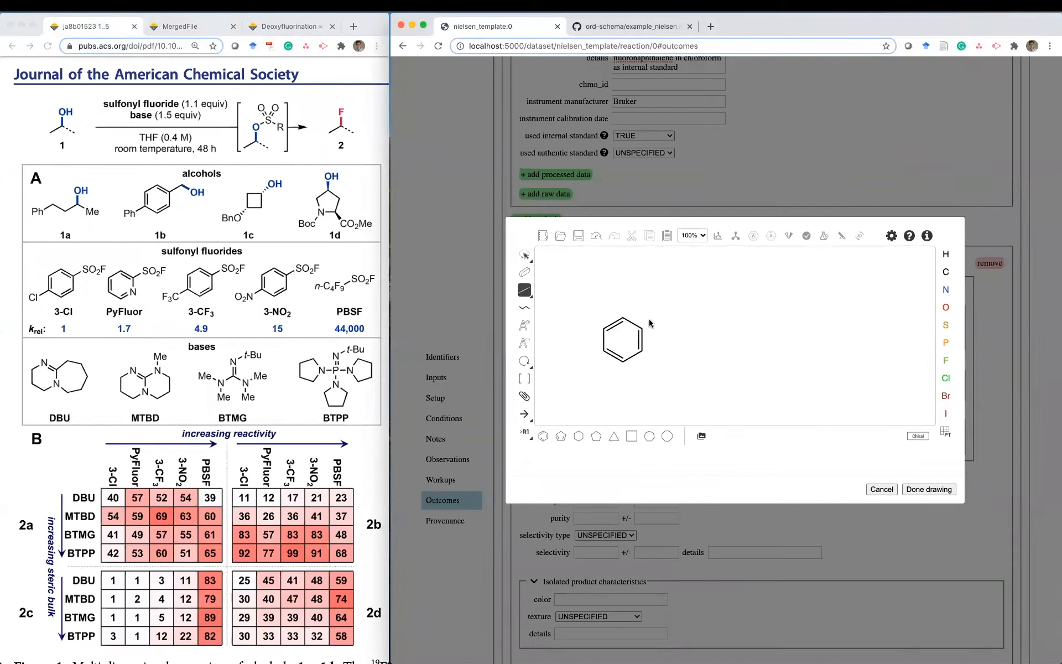
pyautogui.moveTo(643, 328); pyautogui.dragTo(663, 318)
pyautogui.click(662, 319)
pyautogui.click(681, 328)
pyautogui.click(701, 318)
pyautogui.click(701, 317)
pyautogui.press('f')
pyautogui.click(700, 290)
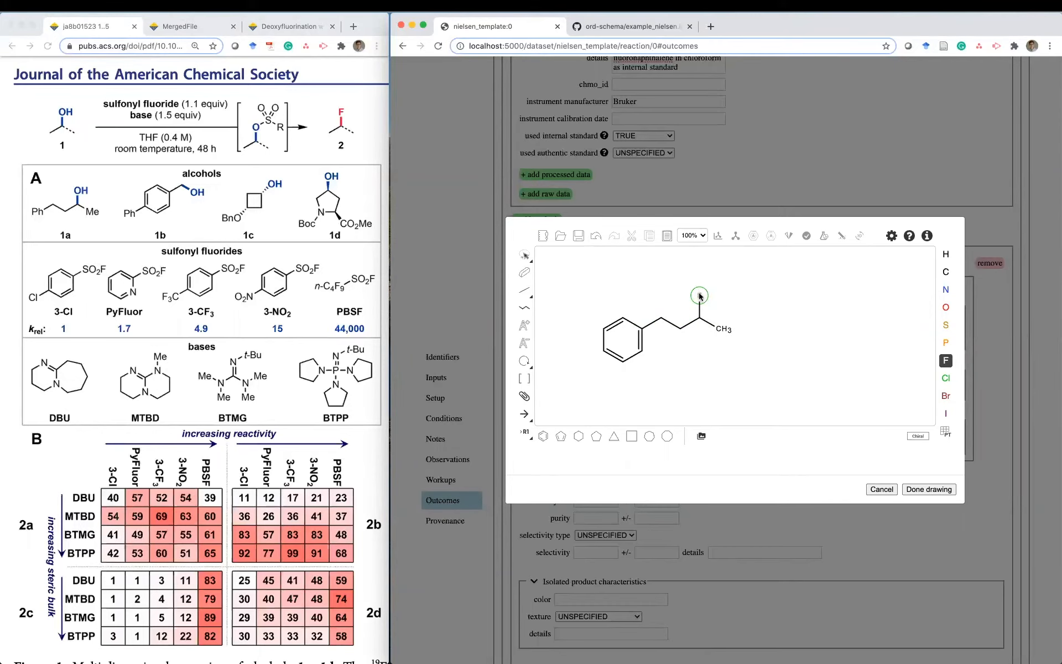
pyautogui.click(925, 488)
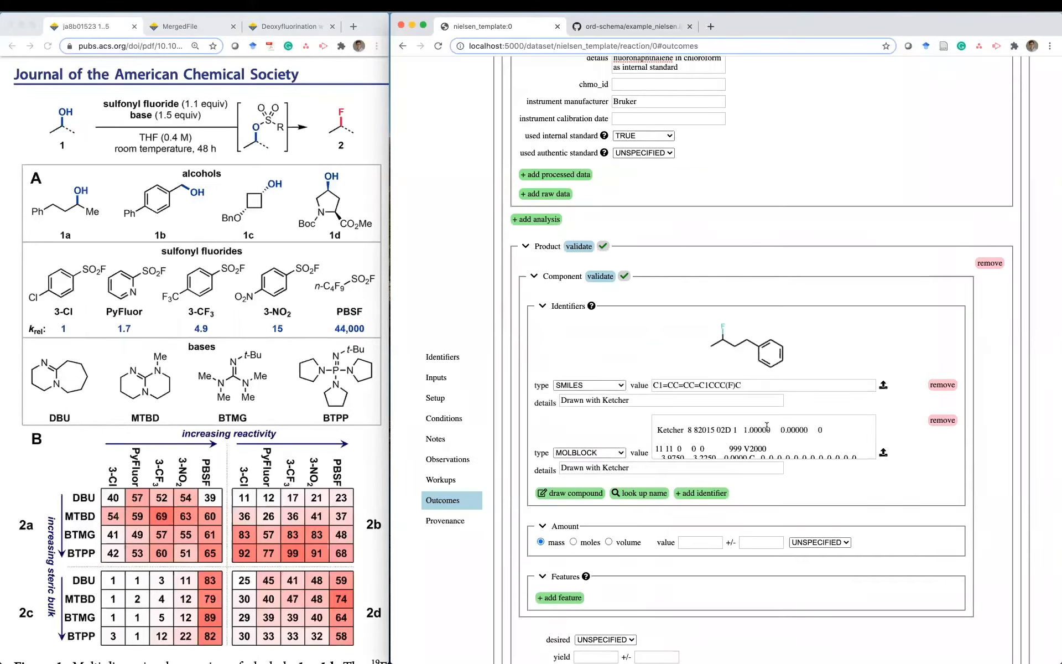
# - Remove the MOLBLOCK identifier and clear the 'Drawn with Ketcher' SMILES details
pyautogui.click(942, 420)
pyautogui.tripleClick(681, 399)
pyautogui.press('BackSpace')
pyautogui.click(803, 417)
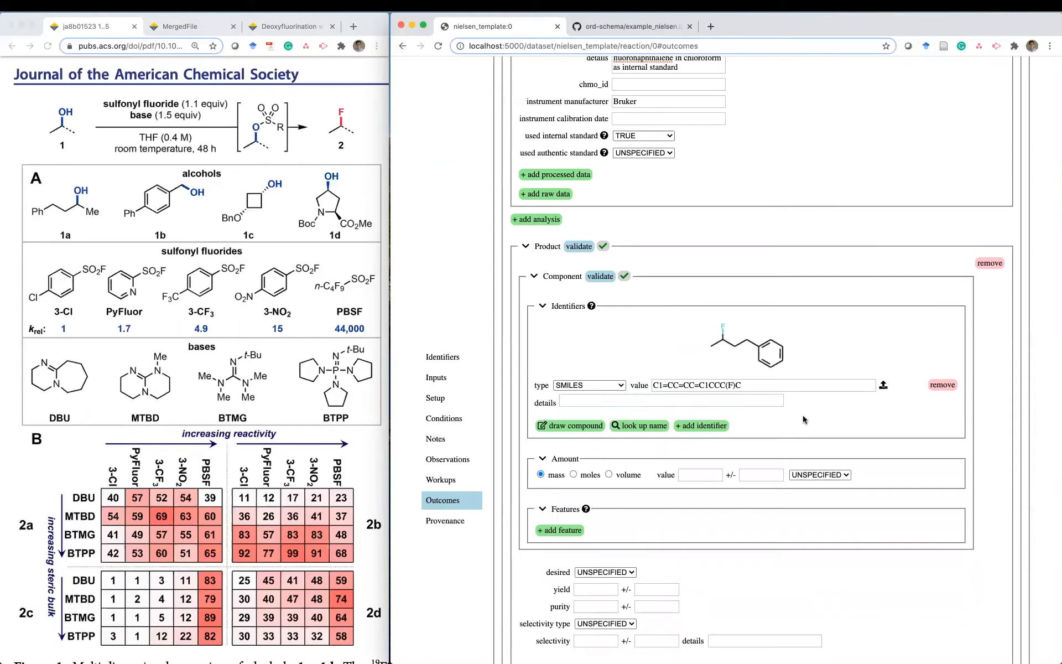
# - Set the product's desired field to TRUE
pyautogui.scroll(-4, 804, 419)
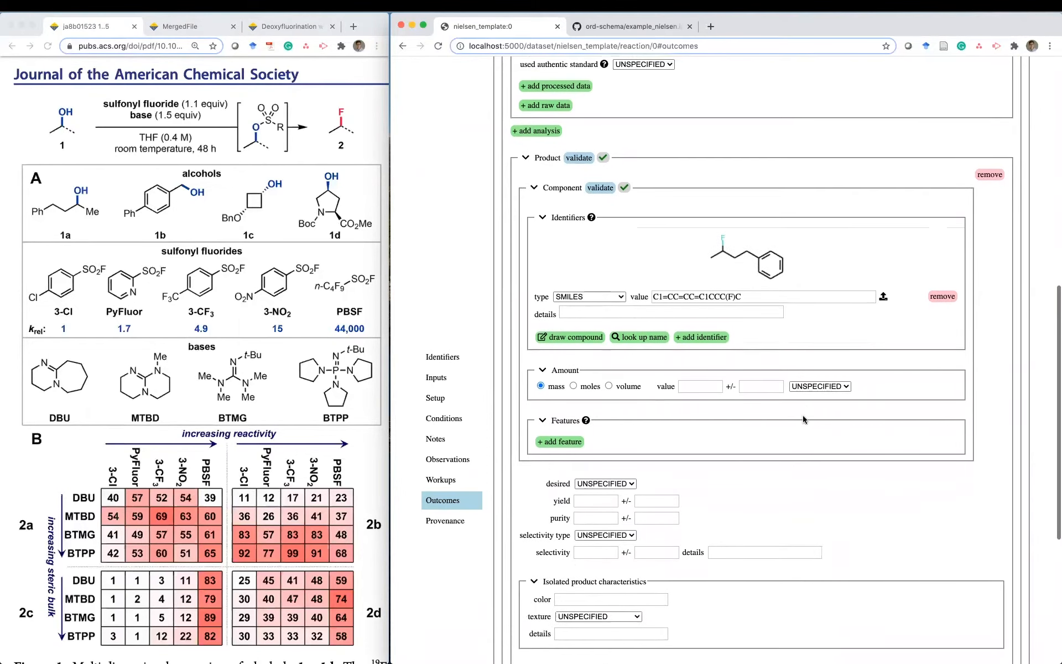
pyautogui.scroll(-3, 803, 419)
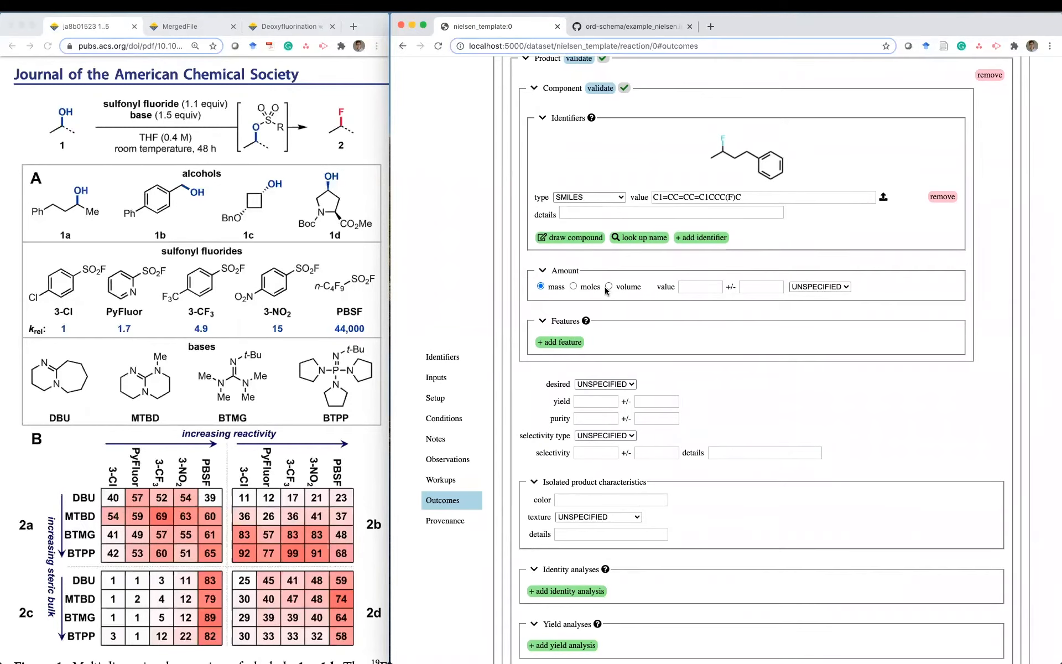
pyautogui.scroll(-2, 606, 287)
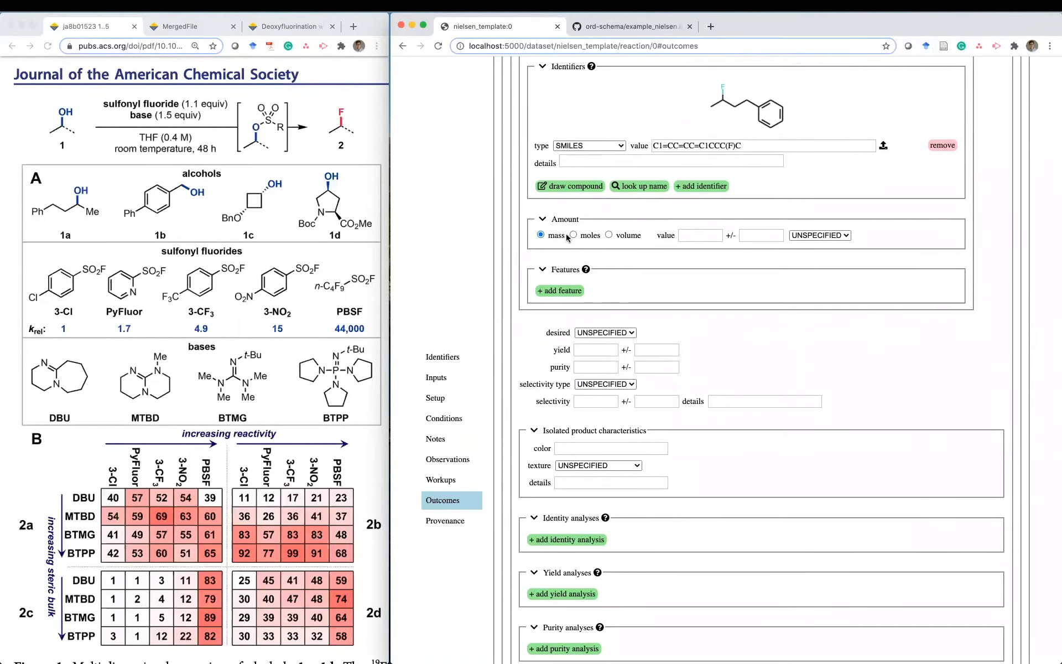
pyautogui.scroll(-1, 726, 277)
pyautogui.scroll(-3, 725, 277)
pyautogui.click(606, 243)
pyautogui.click(607, 253)
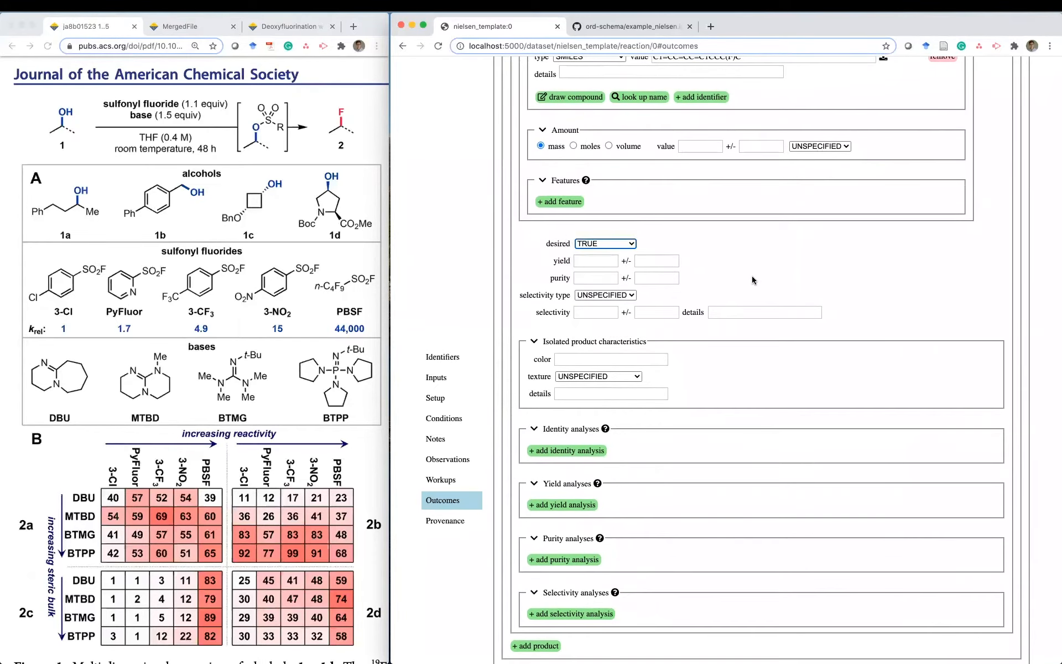
# - Enter a product yield of 40, checking the value in the paper
pyautogui.scroll(3, 752, 276)
pyautogui.click(598, 357)
pyautogui.click(111, 499)
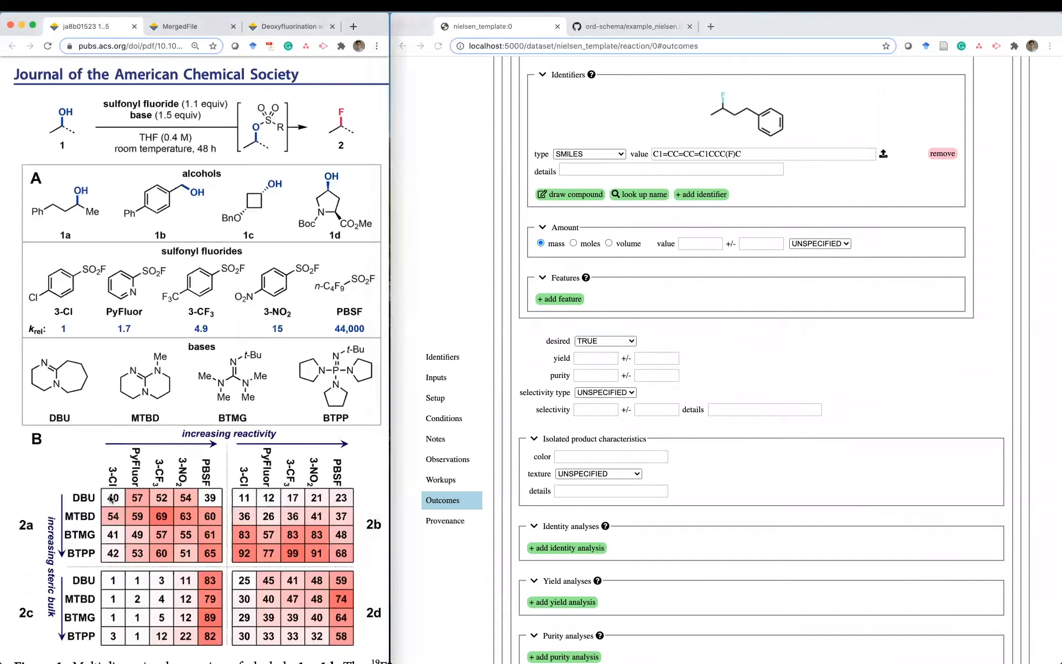
pyautogui.click(595, 358)
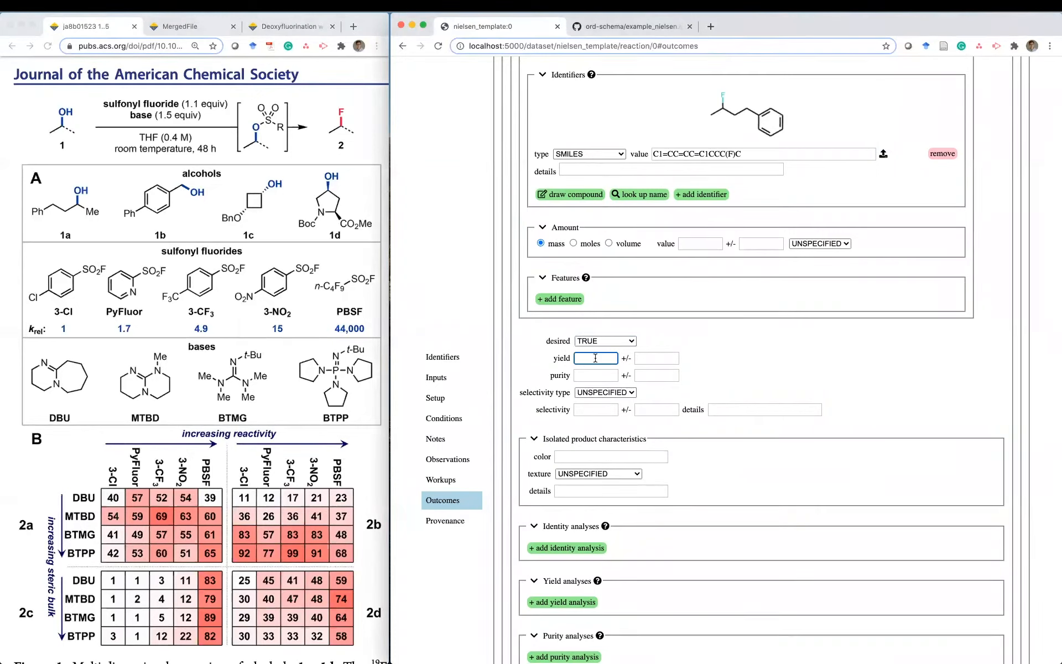
pyautogui.write('40')
pyautogui.click(652, 359)
# - Enter 4.8 as the yield uncertainty, taken from the SI's yield variance sentence
pyautogui.click(183, 26)
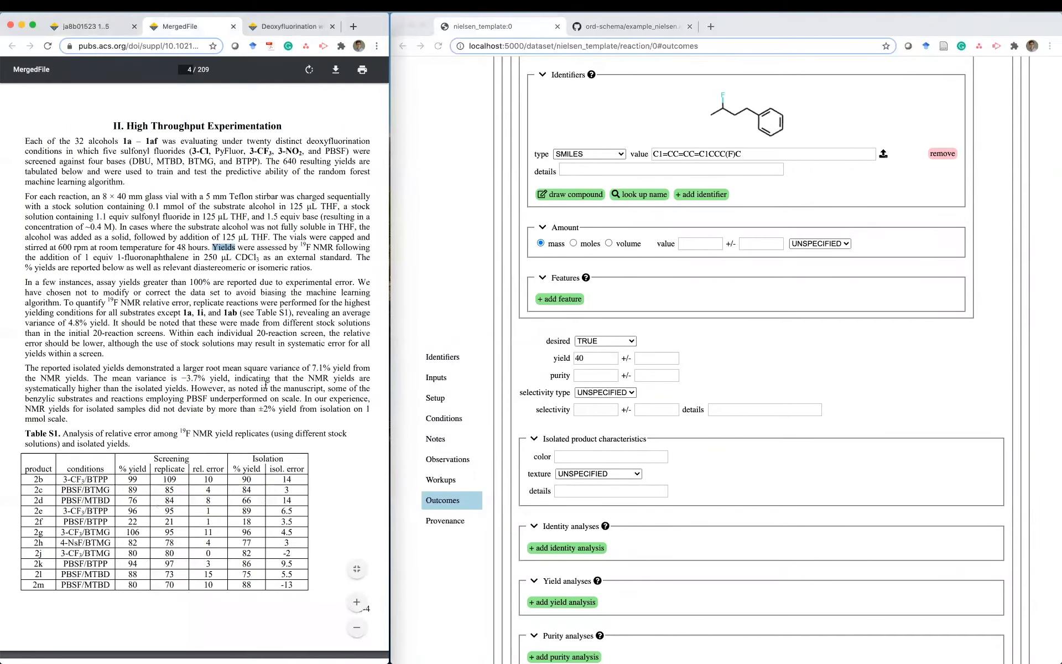
pyautogui.click(297, 316)
pyautogui.moveTo(63, 302); pyautogui.dragTo(110, 322)
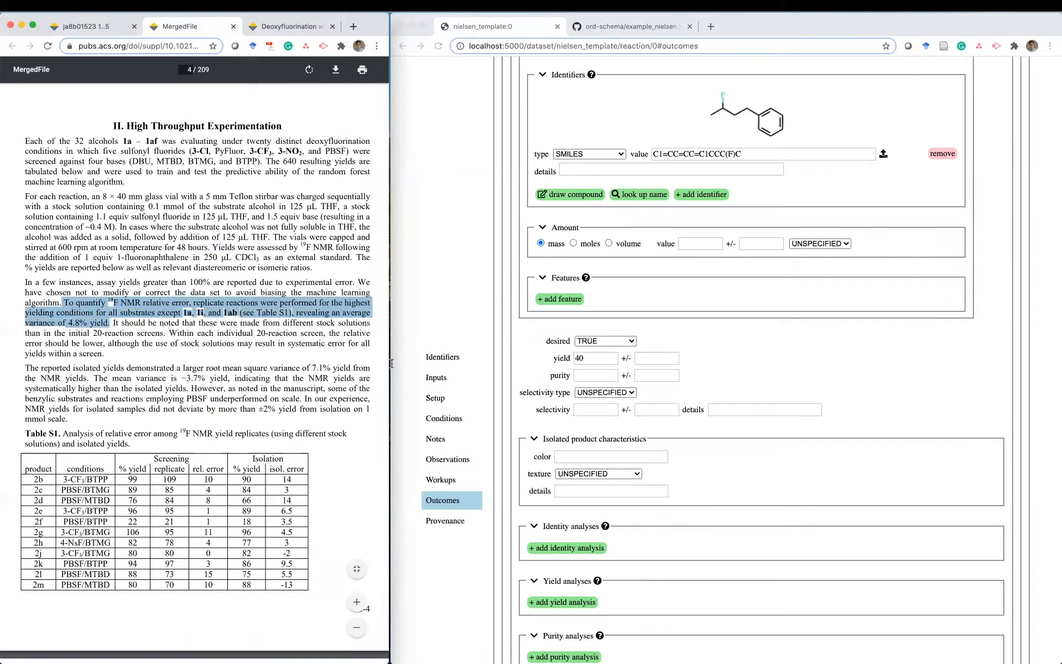
pyautogui.click(666, 359)
pyautogui.click(667, 359)
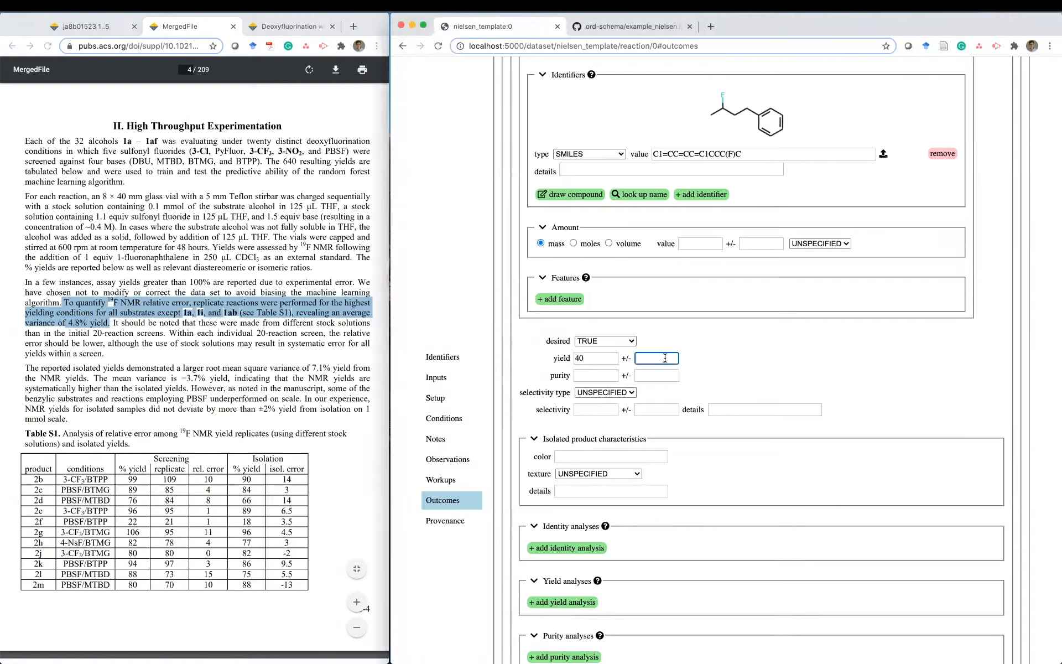
pyautogui.write('4.8')
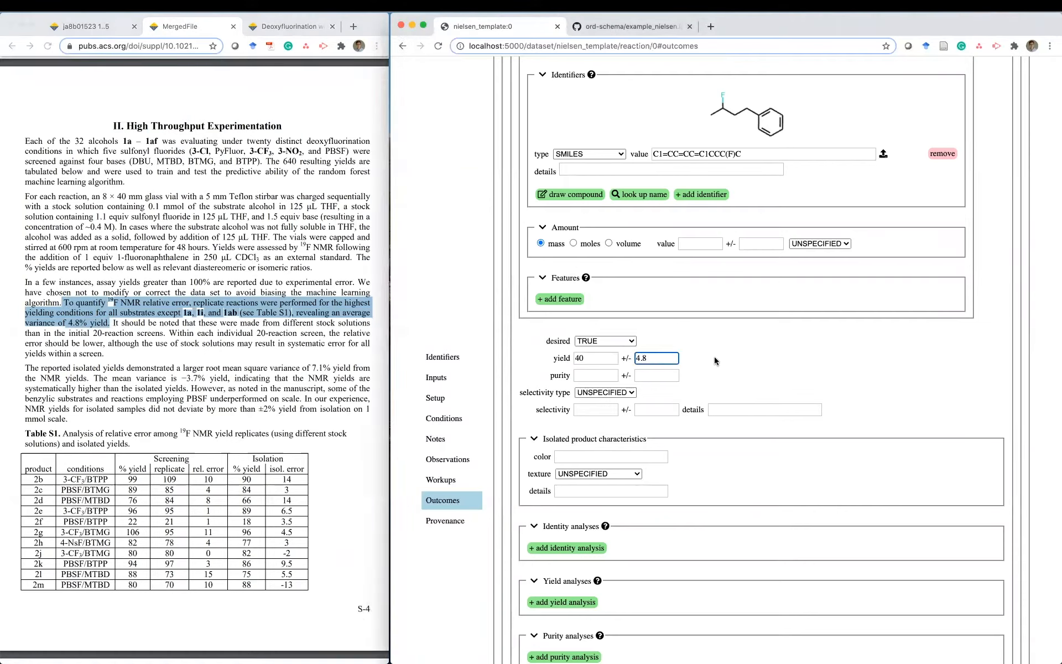
pyautogui.click(715, 360)
pyautogui.scroll(-3, 715, 361)
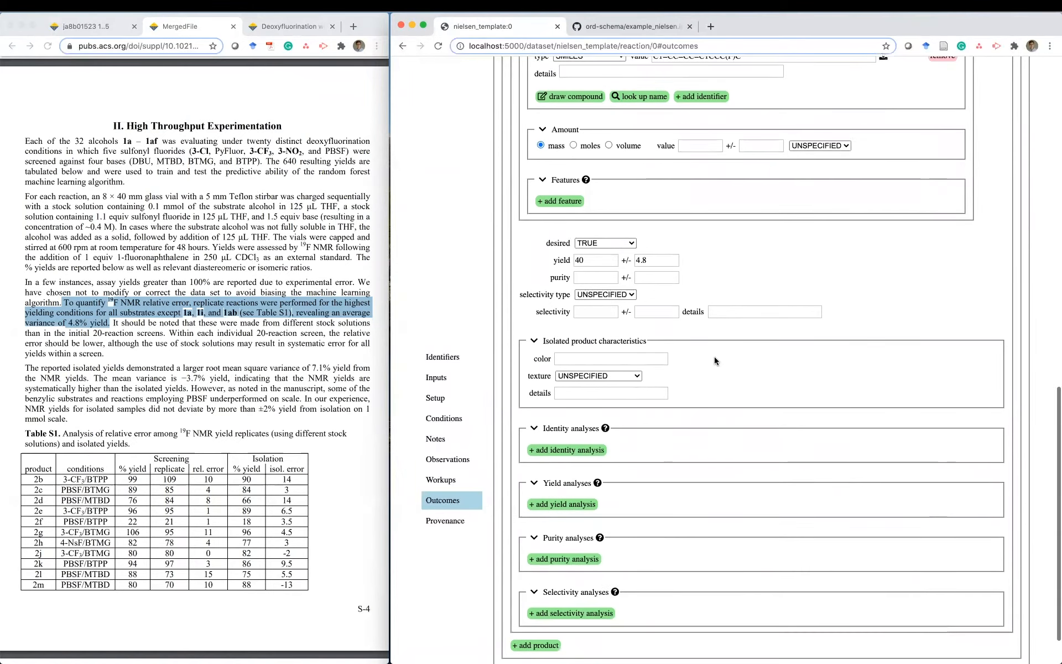
# - Review the selectivity and texture options, leaving texture UNSPECIFIED
pyautogui.click(609, 295)
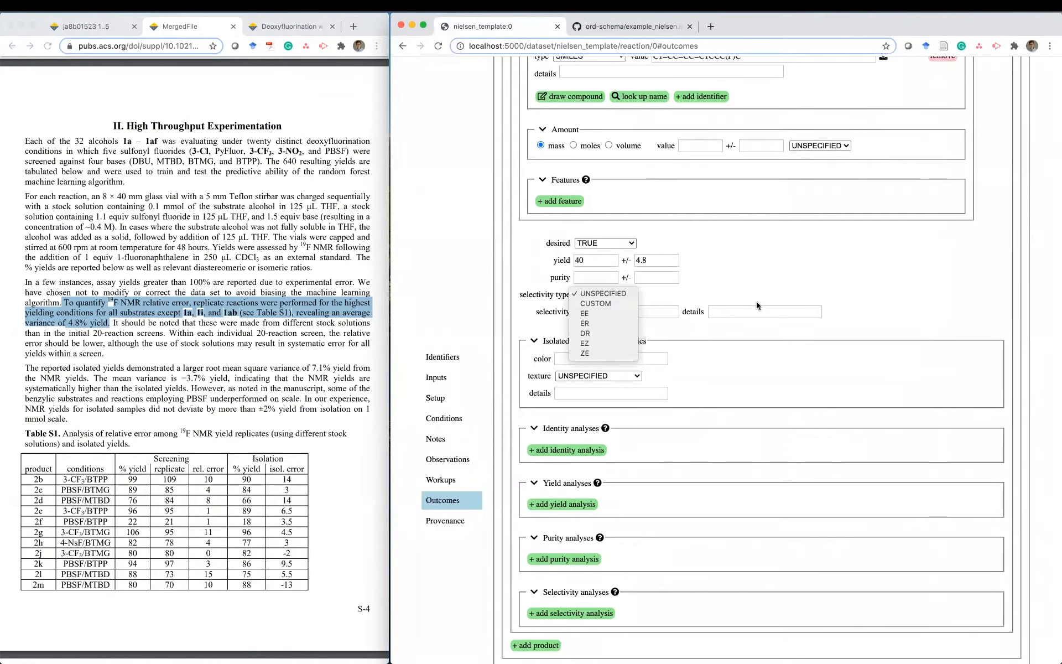
pyautogui.click(795, 313)
pyautogui.click(633, 376)
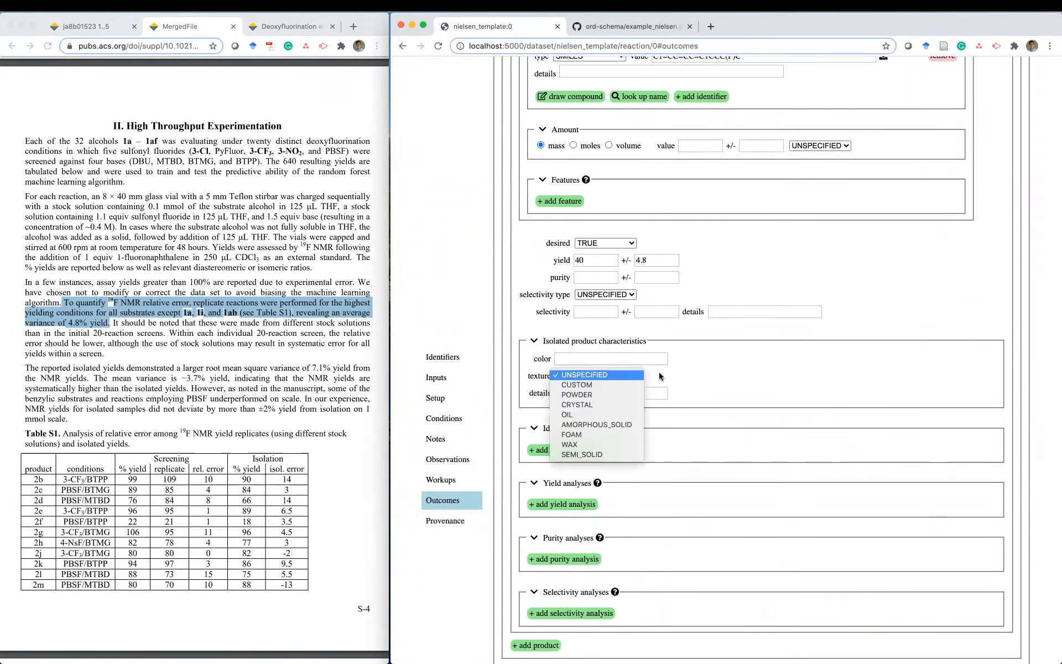
pyautogui.click(659, 372)
pyautogui.scroll(-2, 659, 372)
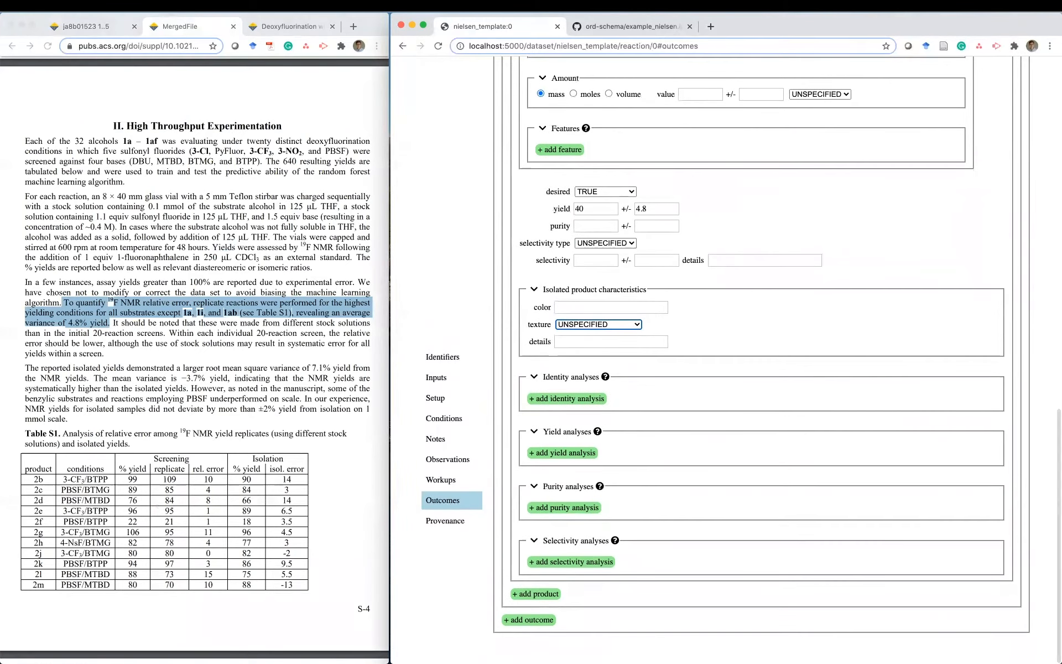
pyautogui.click(661, 398)
# - Link '19f nmr of crude' as the product's identity analysis and its yield analysis
pyautogui.moveTo(604, 376)
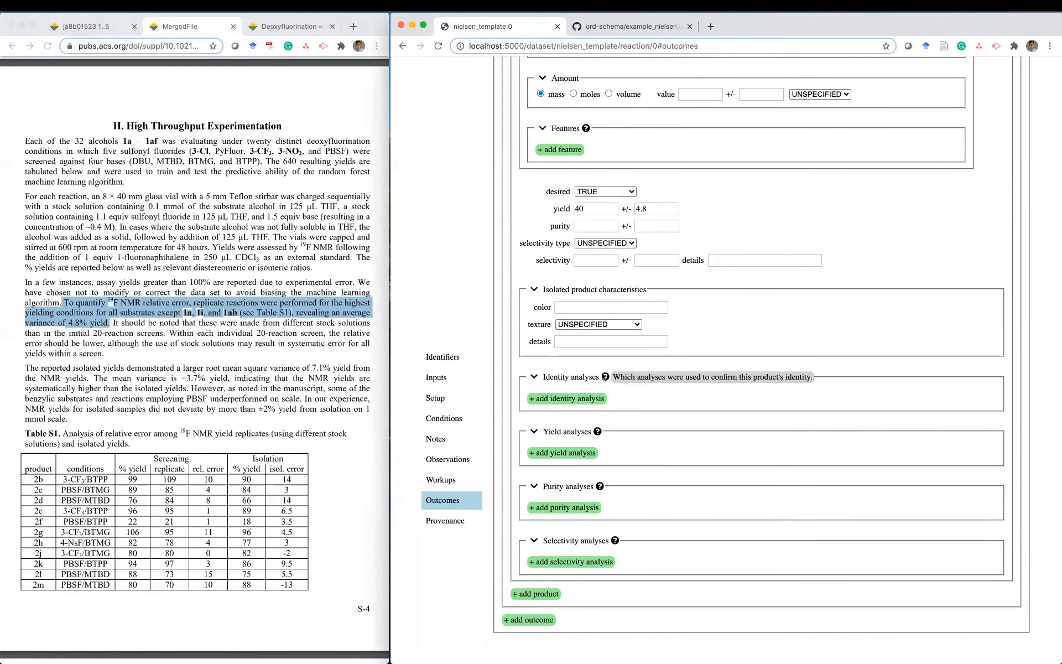
pyautogui.click(581, 402)
pyautogui.click(623, 394)
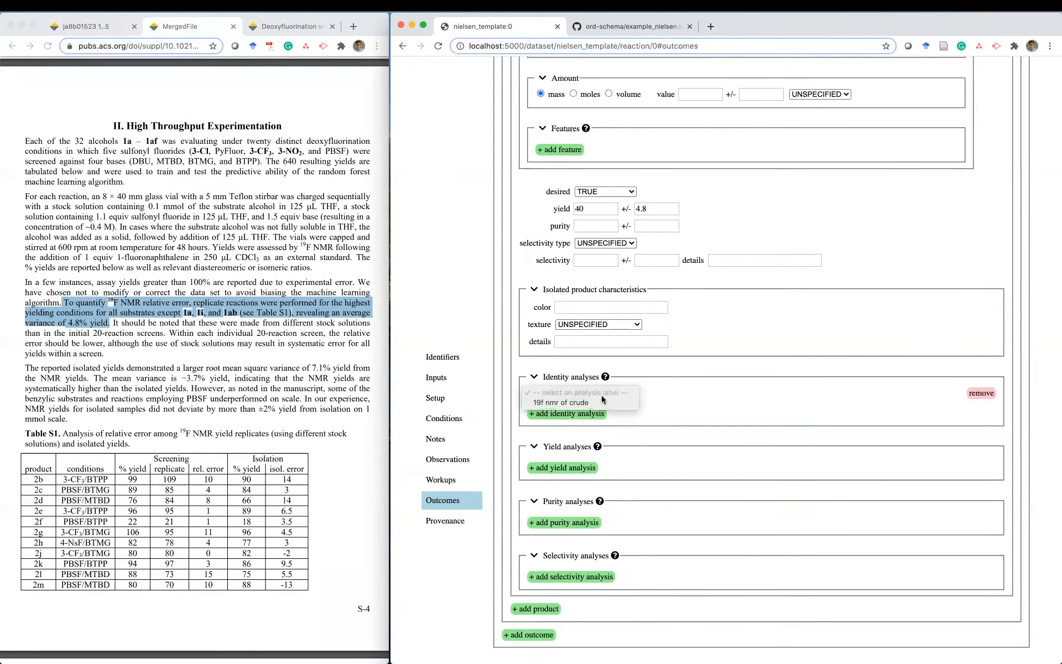
pyautogui.click(601, 403)
pyautogui.click(578, 467)
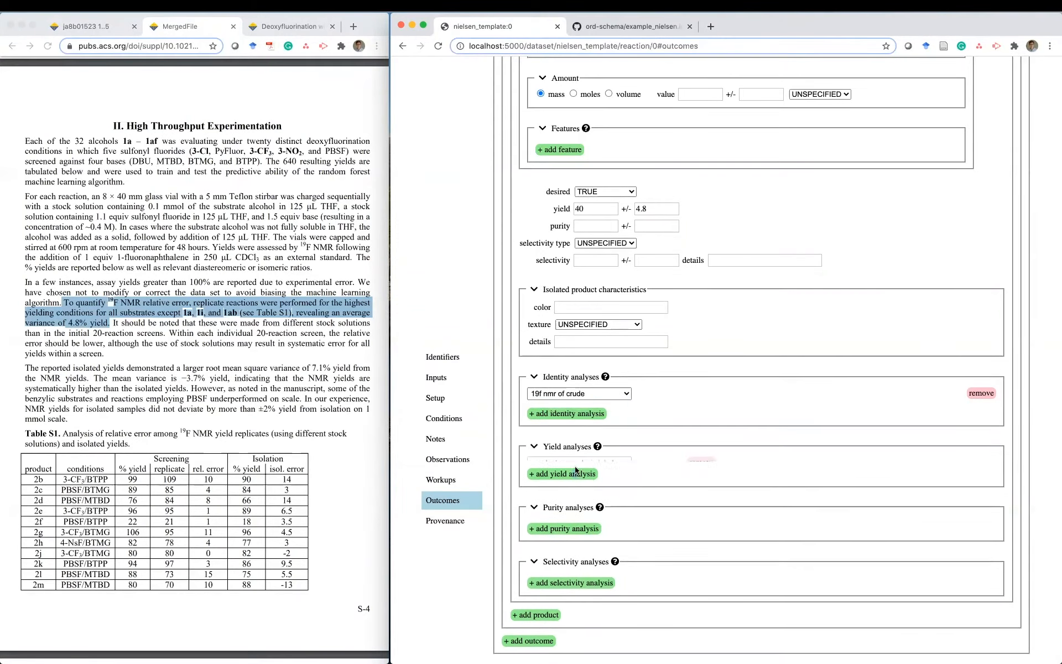
pyautogui.click(598, 464)
pyautogui.click(593, 471)
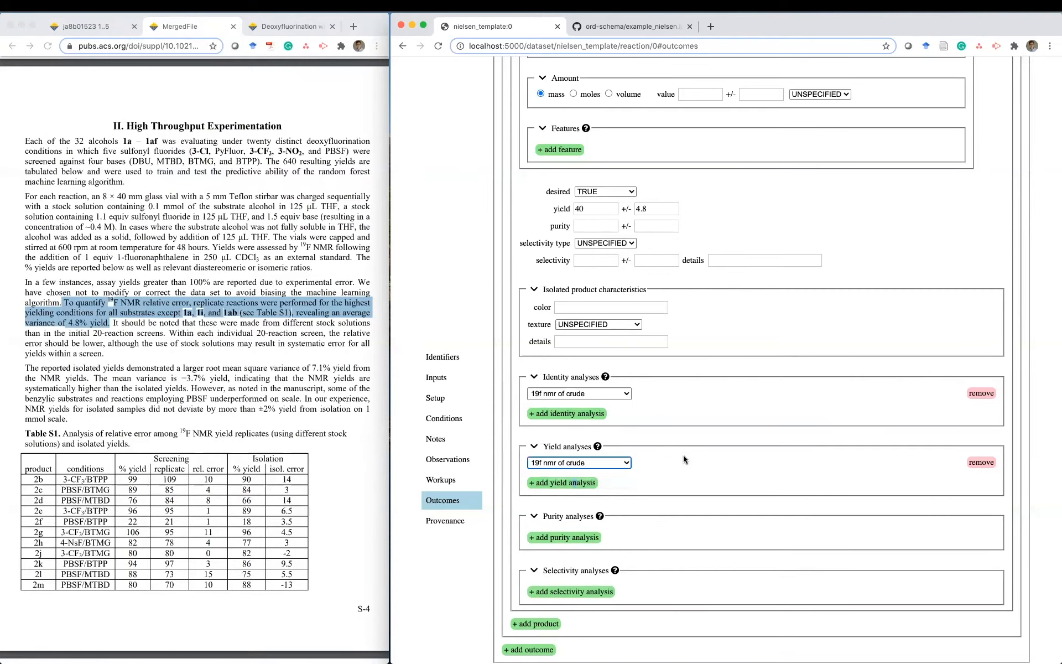
pyautogui.scroll(-1, 684, 459)
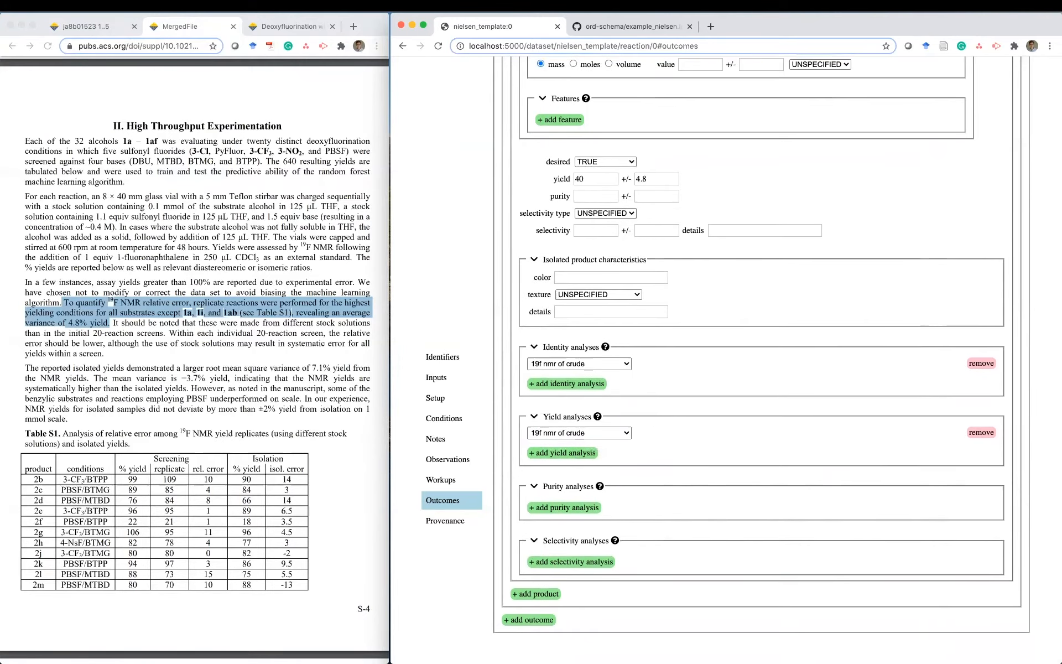
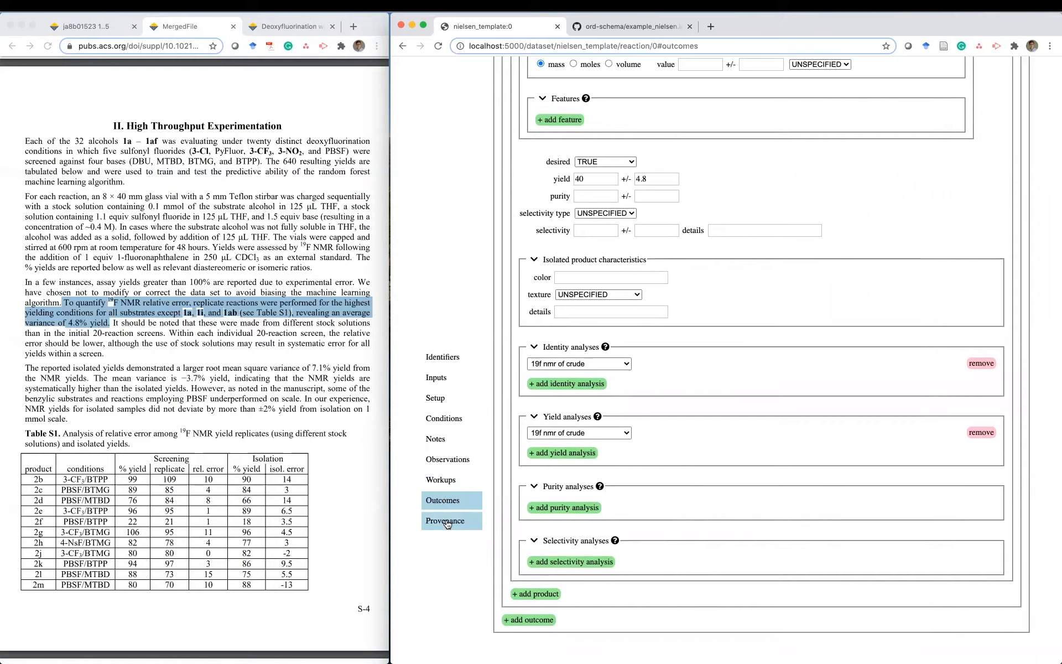
# - Jump to the reaction's empty Provenance section
pyautogui.click(448, 524)
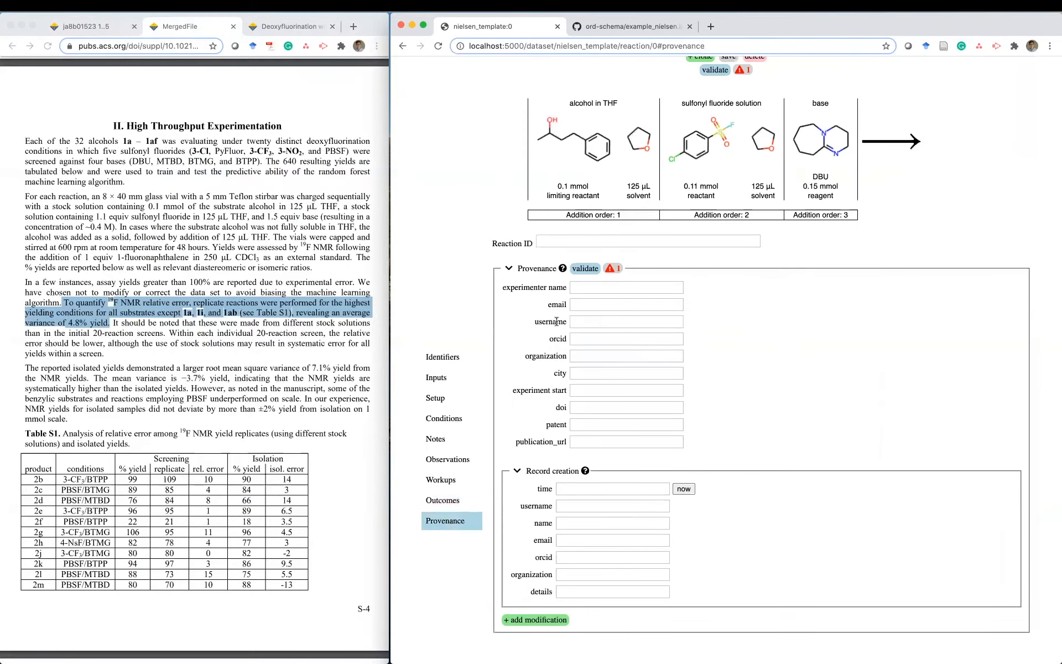
# - Set the experiment city to Princeton, NJ and paste DOI 10.1021/jacs.8b01523
pyautogui.moveTo(610, 269)
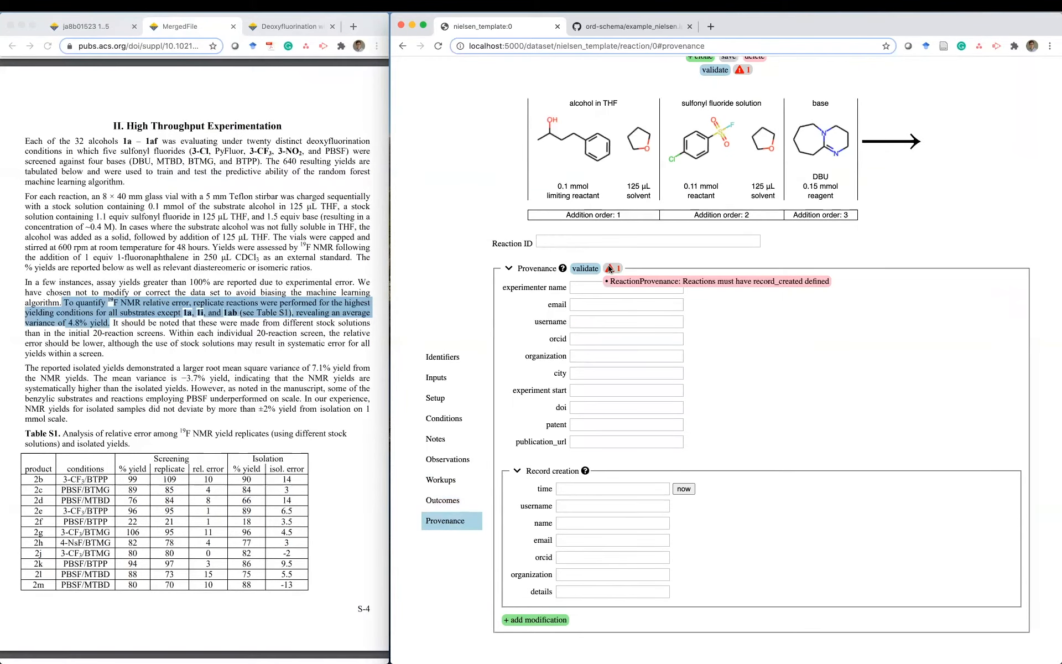
pyautogui.click(587, 374)
pyautogui.write('Princet')
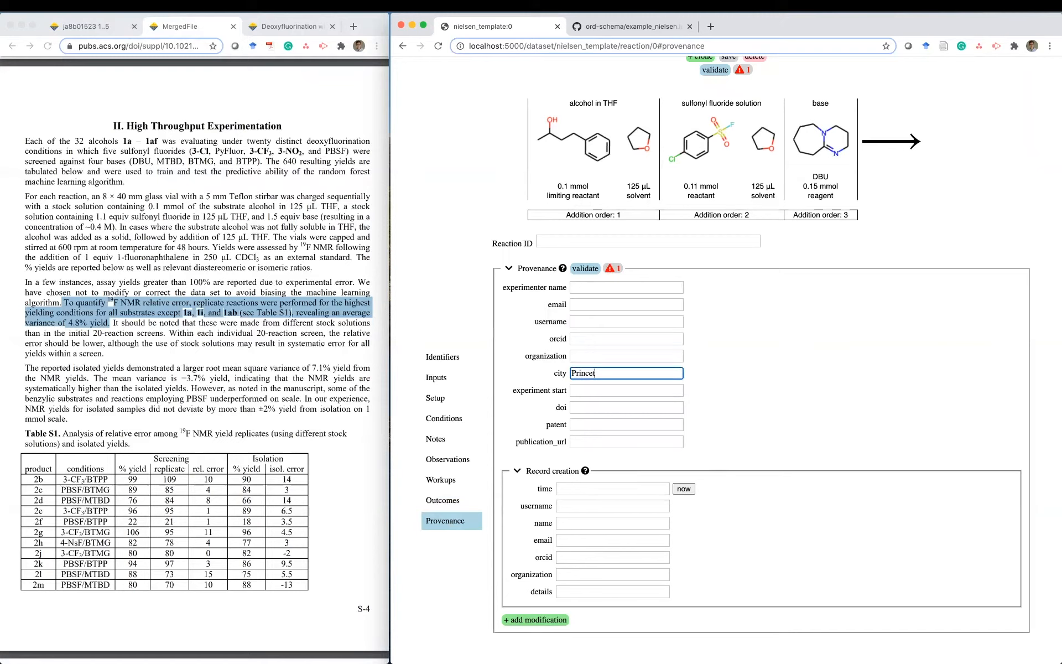
pyautogui.write('on, NJ')
pyautogui.press('super+Tab')
pyautogui.click(616, 402)
pyautogui.click(594, 407)
pyautogui.write('10.1021/jacs.8b01523')
# - Paste the article's URL as the publication URL
pyautogui.press('super+Tab')
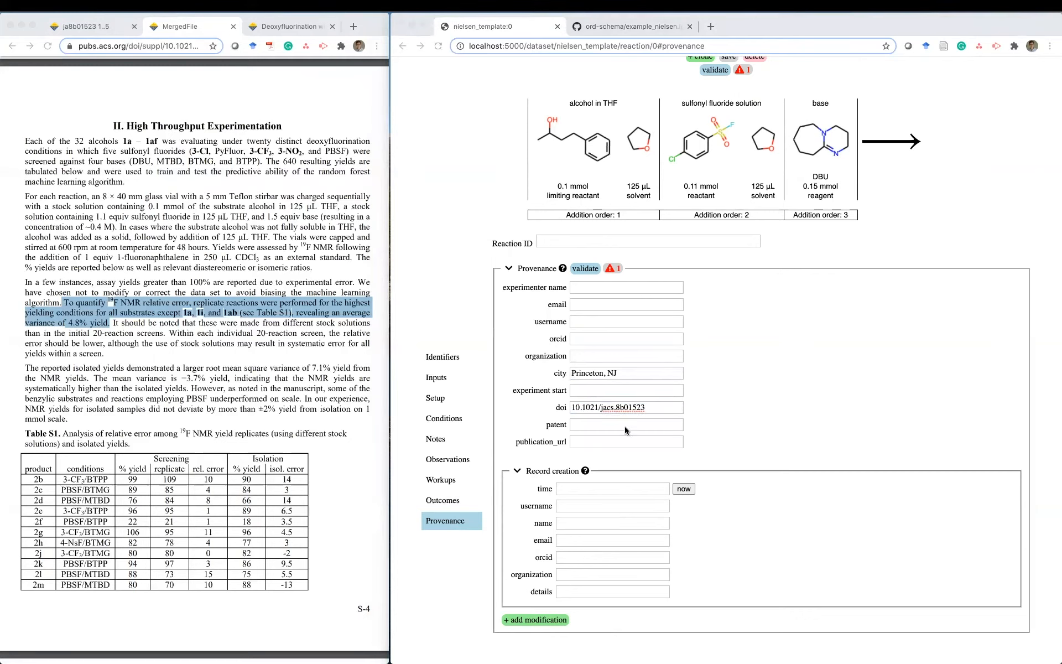
pyautogui.click(626, 429)
pyautogui.click(625, 441)
pyautogui.write('https://pubs.acs.org/doi/10.1021/jacs.8b01523')
pyautogui.click(728, 434)
pyautogui.scroll(-1, 729, 432)
# - Stamp record creation as now and enter the creator's name, email, ORCID and organization MIT
pyautogui.click(685, 489)
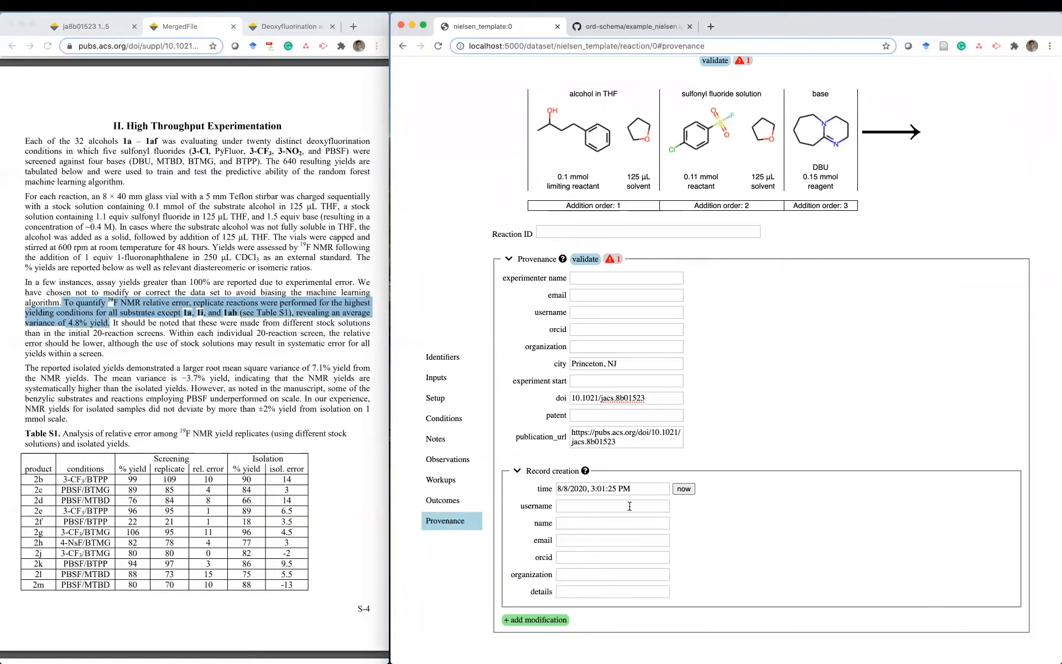
pyautogui.click(579, 522)
pyautogui.write('Connor W. Coley')
pyautogui.press('Tab')
pyautogui.write('co')
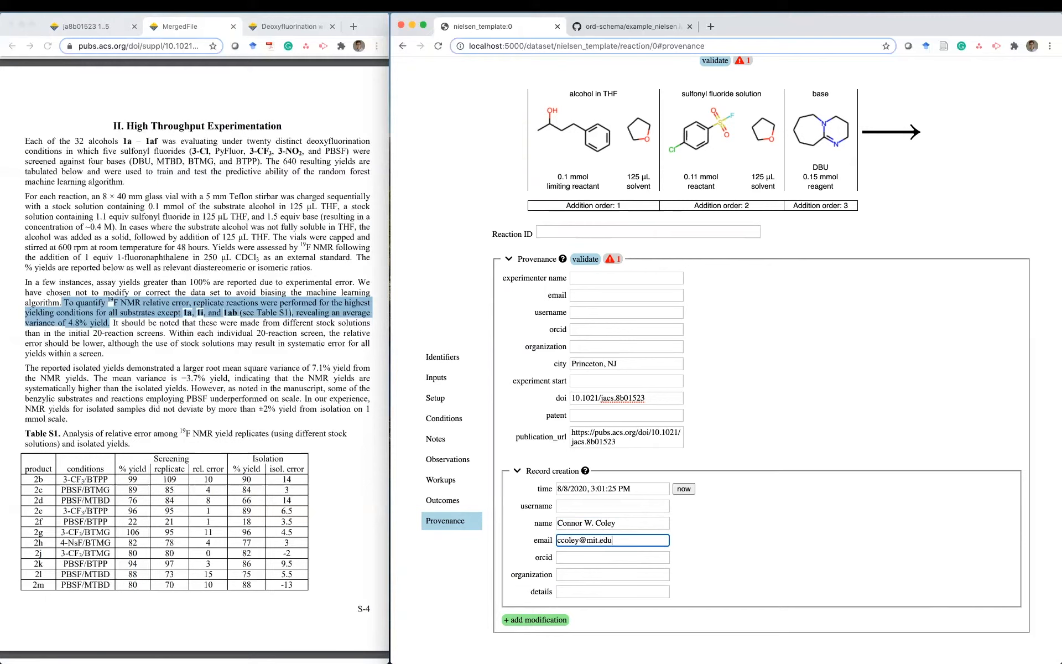
pyautogui.press('Tab')
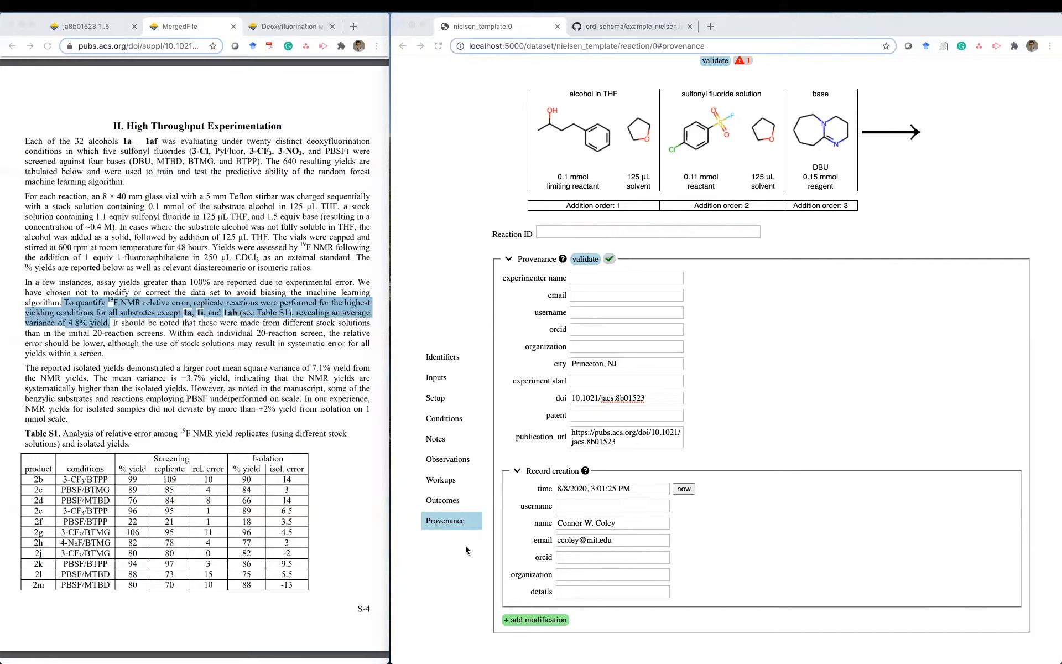
pyautogui.click(597, 561)
pyautogui.hotkey('ctrl', 'v')
pyautogui.click(574, 574)
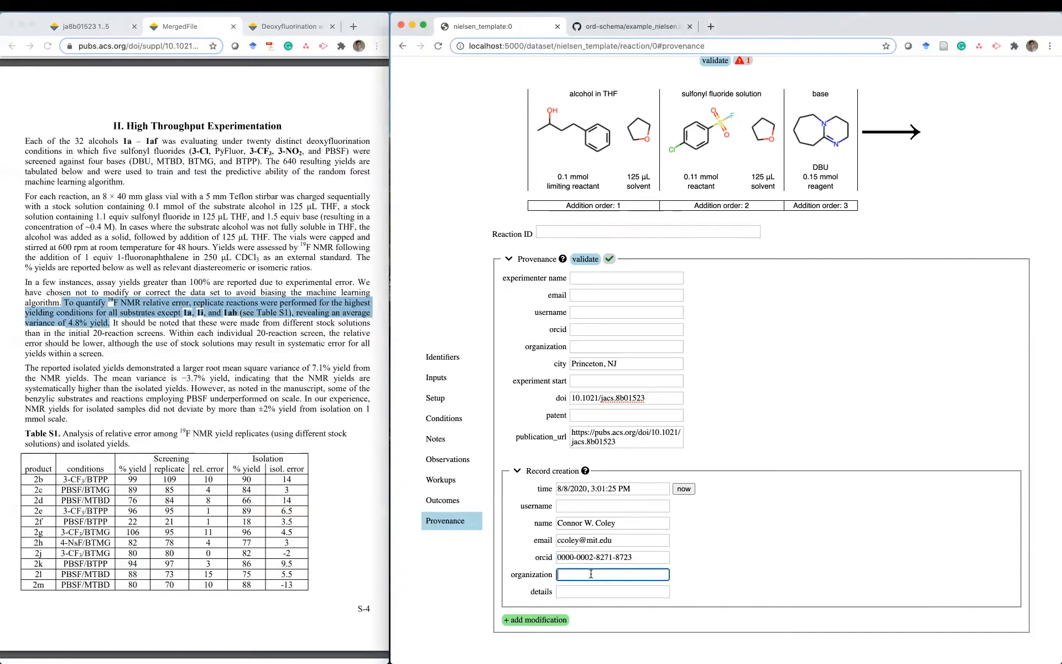
pyautogui.write('MIT')
pyautogui.click(746, 577)
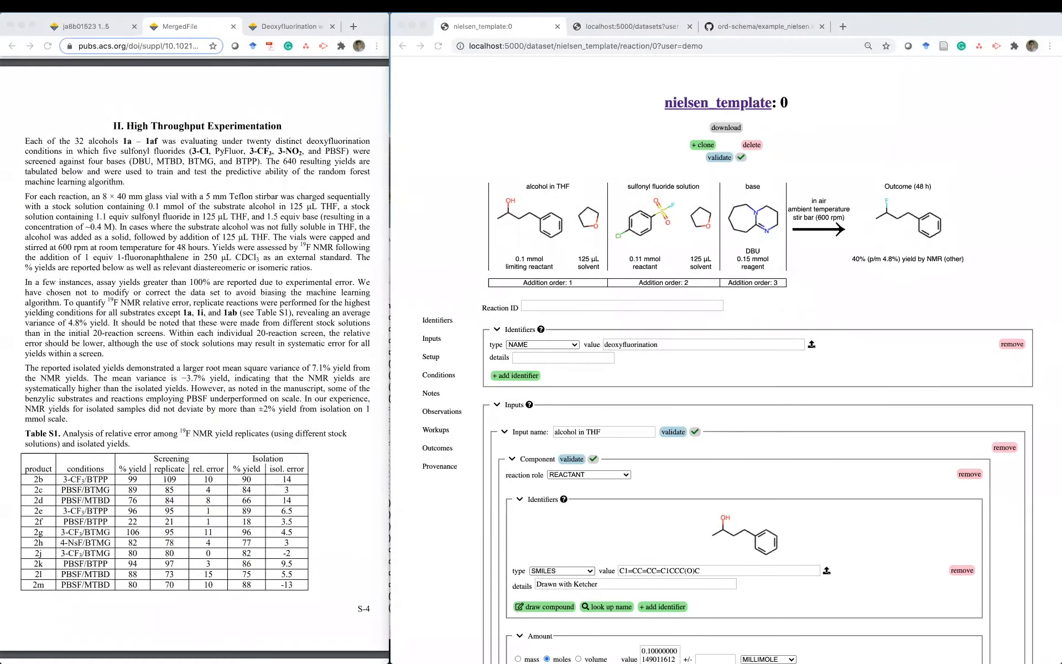
# - Download reaction 0 and save it as reaction.pbtxt
pyautogui.click(867, 308)
pyautogui.scroll(-2, 867, 308)
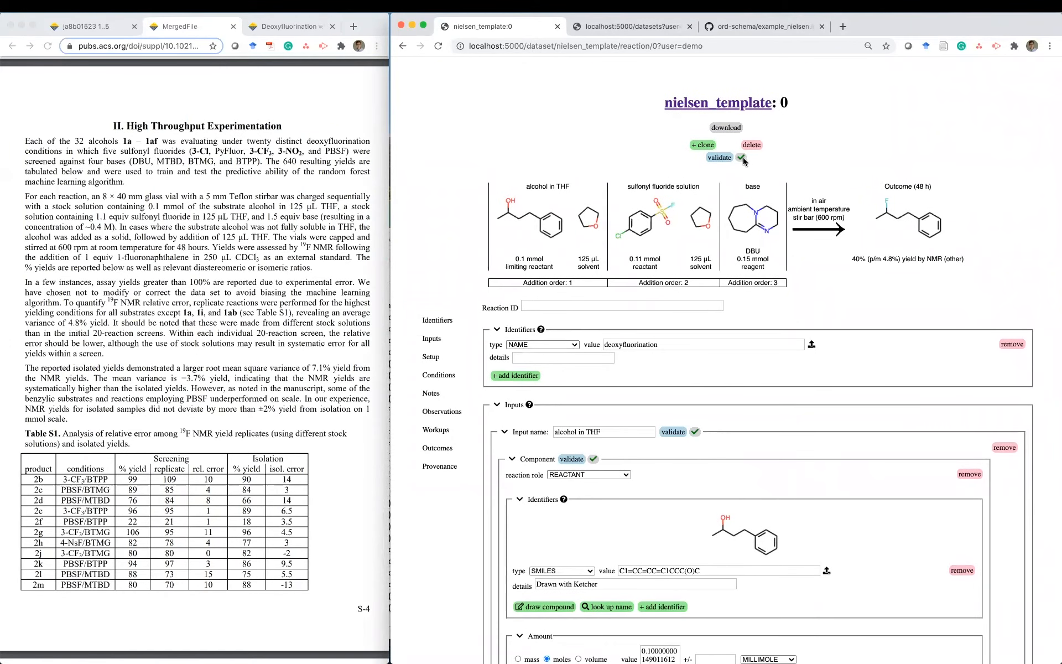
pyautogui.click(716, 126)
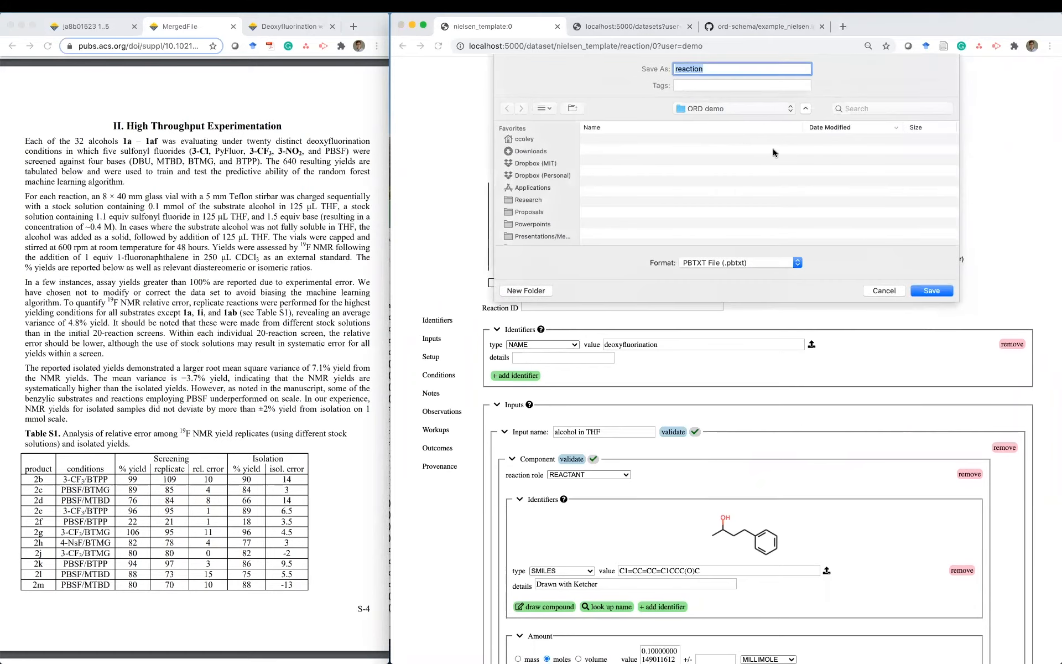
pyautogui.click(930, 291)
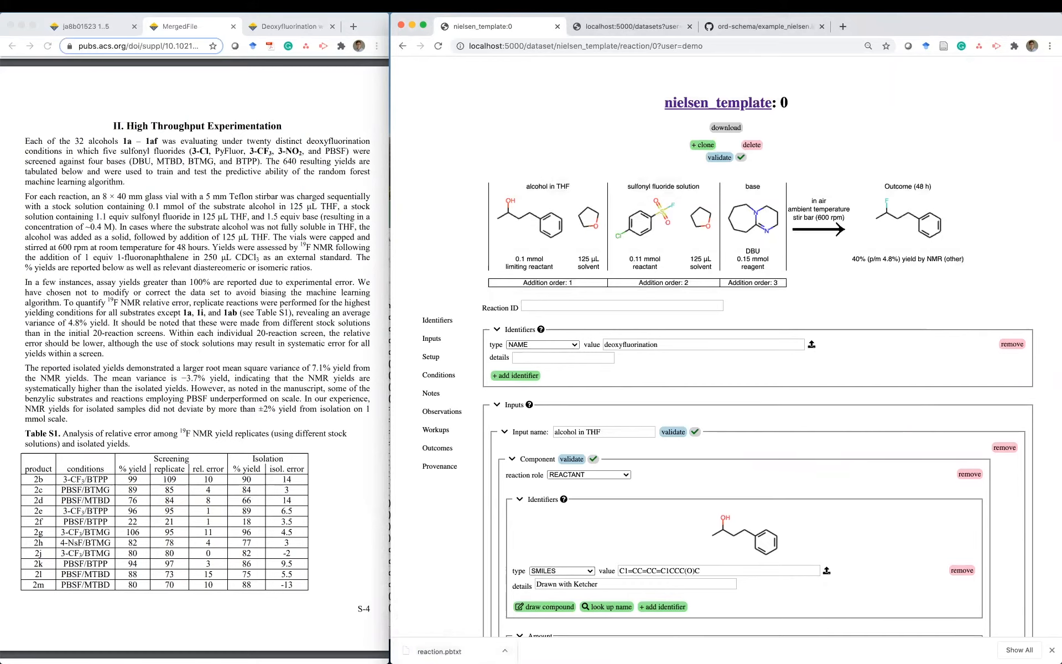
pyautogui.press('super+Tab')
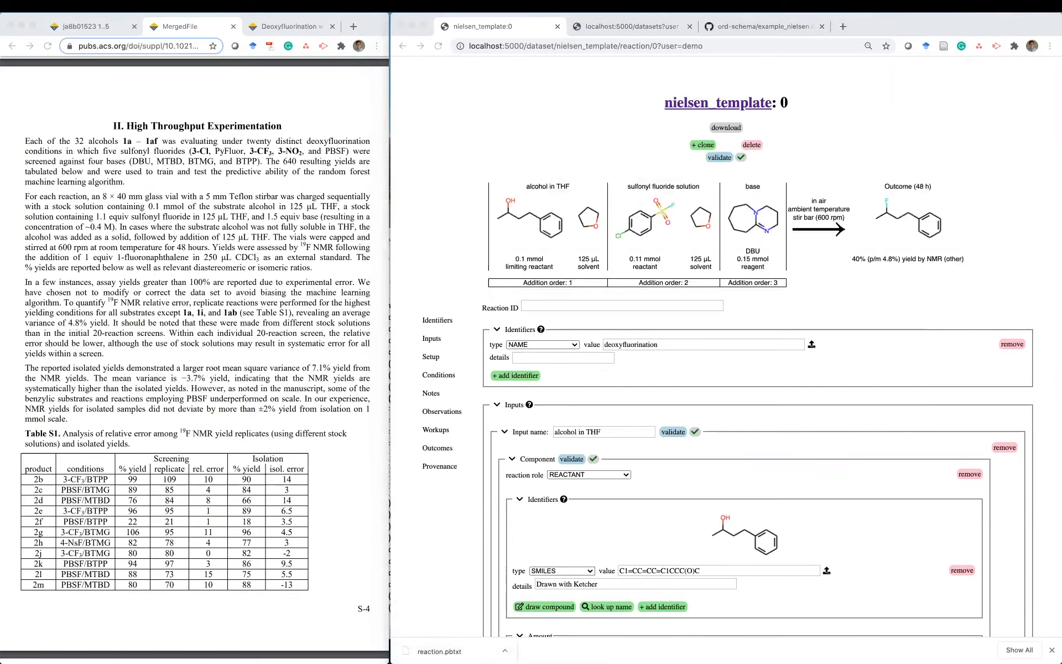
# - Arrange reaction.pbtxt in Sublime beside the nielsen_fig1 spreadsheet, narrowing column B
pyautogui.moveTo(1061, 33); pyautogui.dragTo(202, 20)
pyautogui.moveTo(990, 15); pyautogui.dragTo(469, 15)
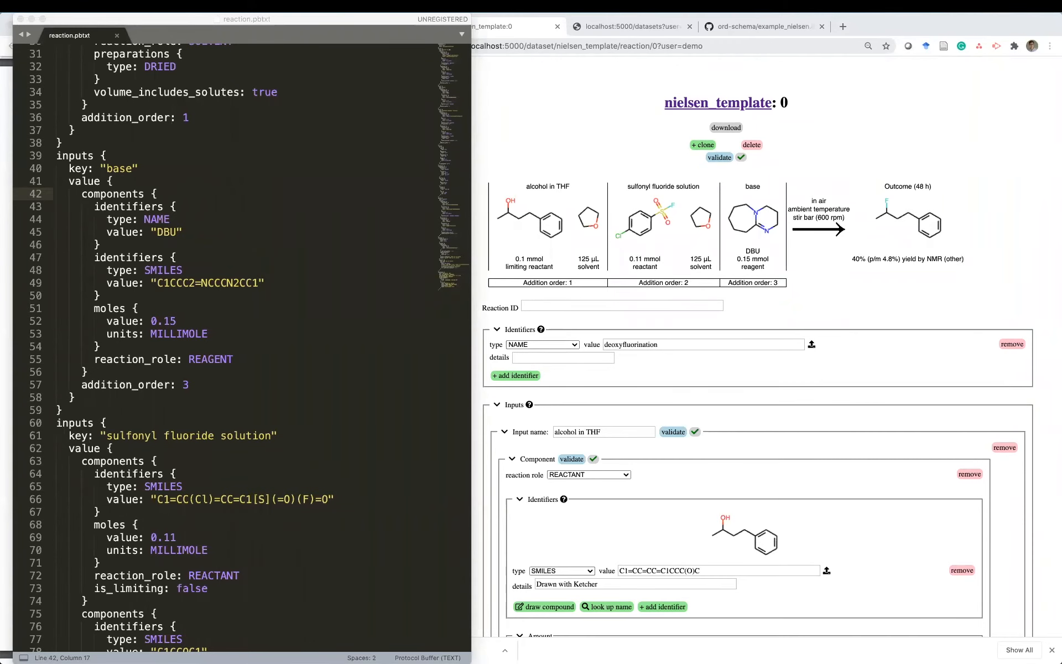
pyautogui.moveTo(1061, 161); pyautogui.dragTo(859, 154)
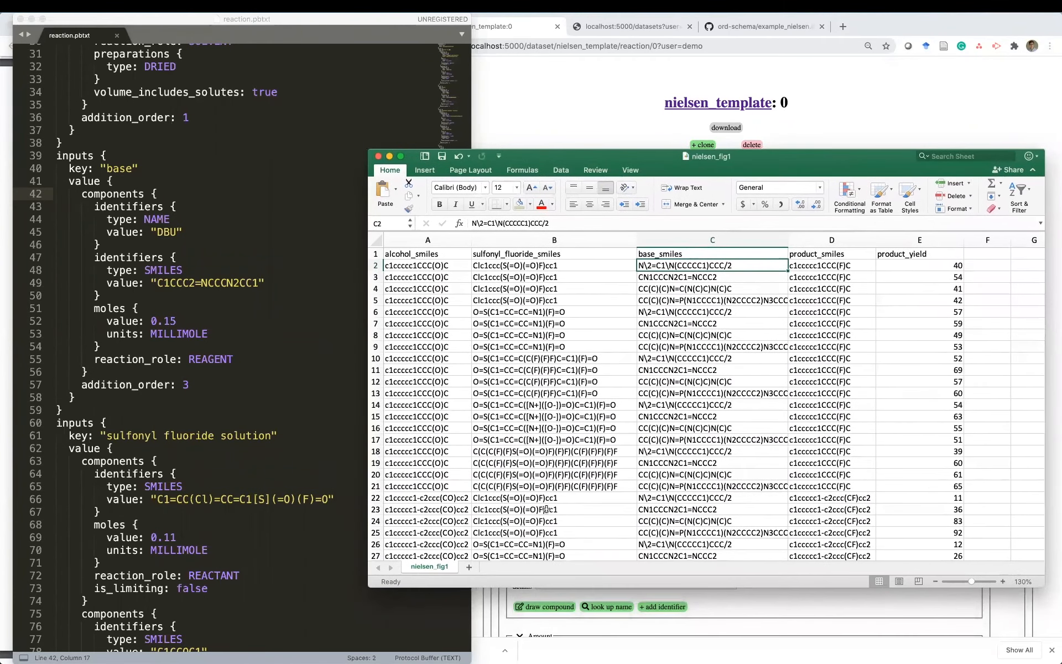
pyautogui.moveTo(442, 587); pyautogui.dragTo(542, 593)
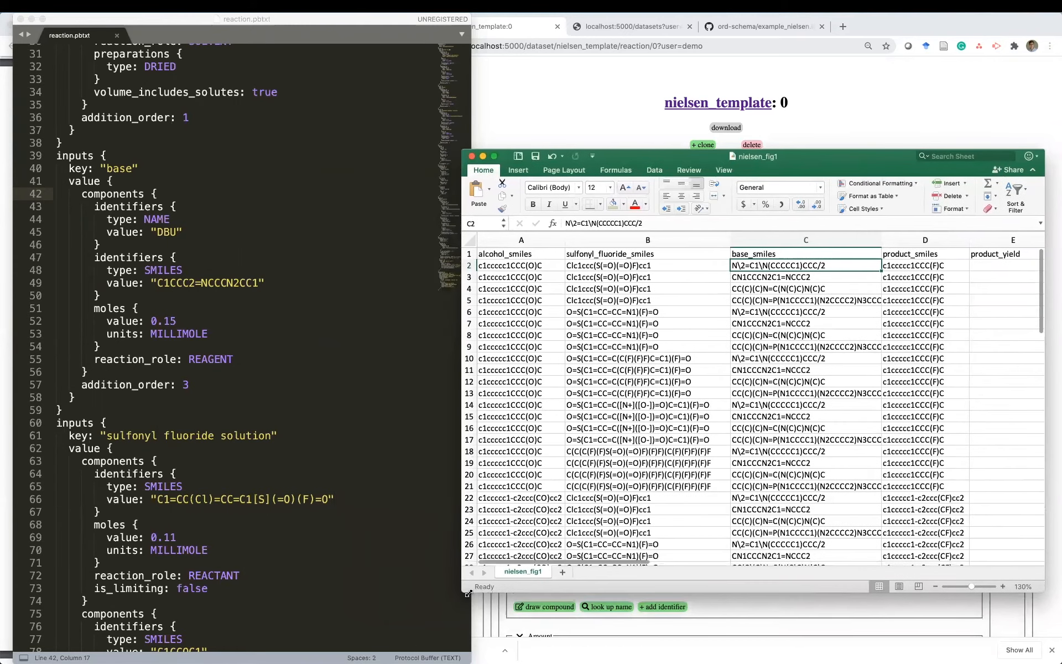
pyautogui.moveTo(737, 239); pyautogui.dragTo(687, 240)
# - Copy the alcohol_smiles header from cell A1 for use in the template
pyautogui.click(525, 256)
pyautogui.press('super+c')
pyautogui.click(333, 261)
pyautogui.scroll(10, 333, 261)
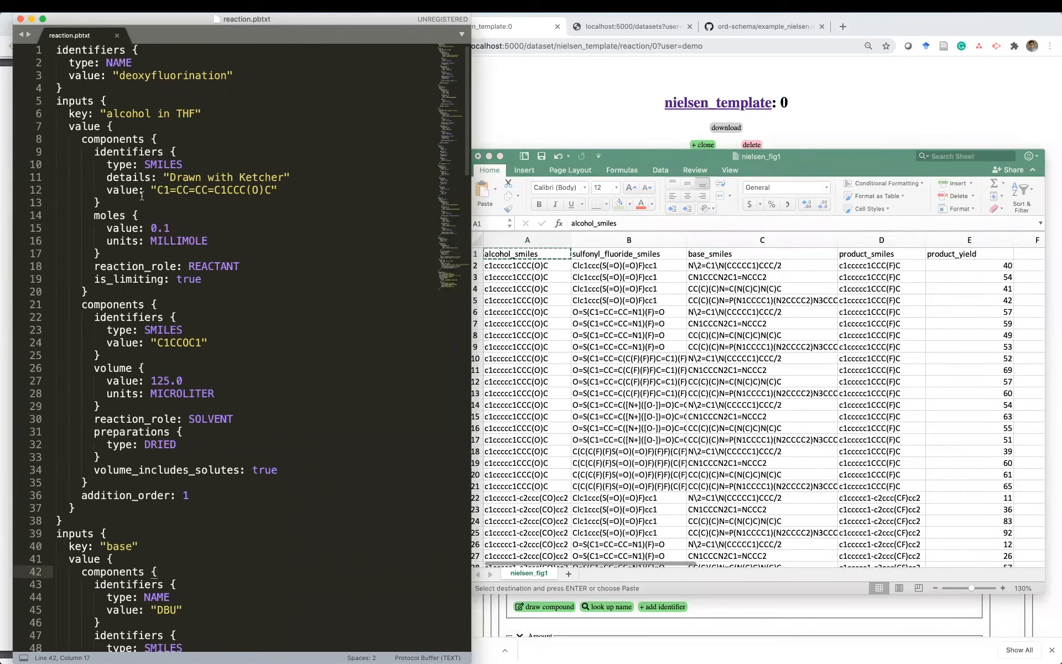
# - Delete the Ketcher details line, replace the alcohol SMILES with the alcohol_smiles placeholder, and save
pyautogui.tripleClick(209, 178)
pyautogui.press('BackSpace')
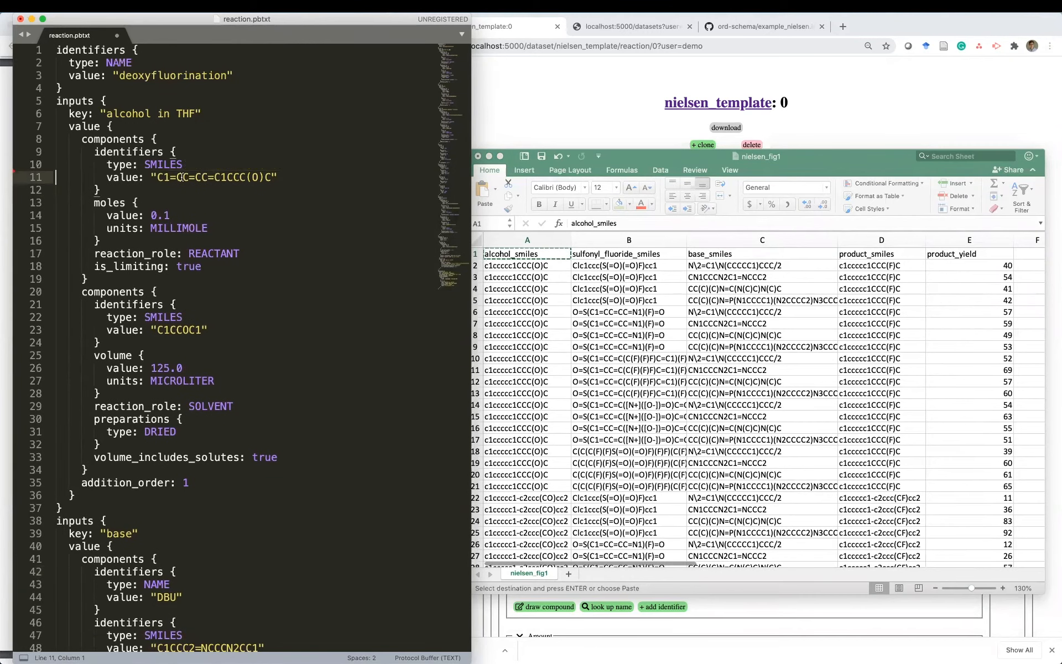
pyautogui.moveTo(156, 176); pyautogui.dragTo(267, 176)
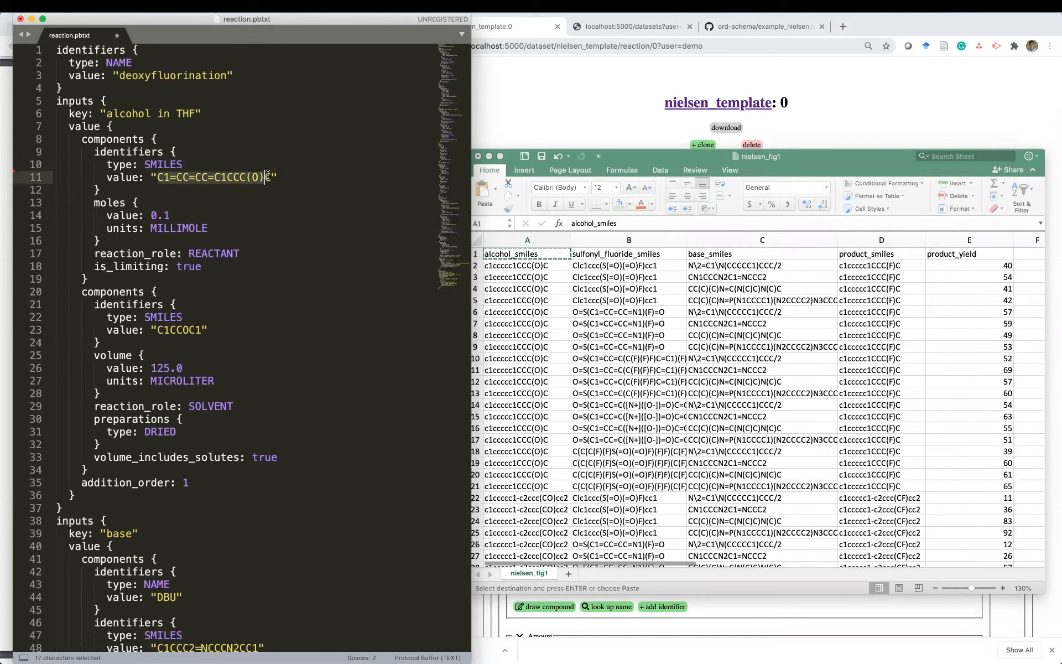
pyautogui.write('$')
pyautogui.press('super+v')
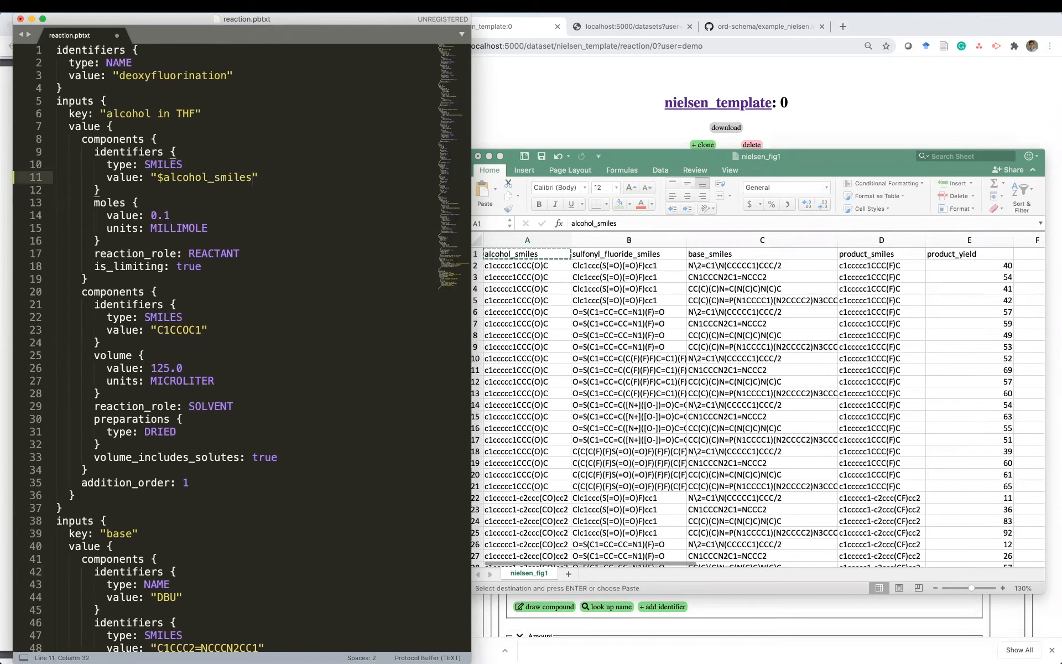
pyautogui.press('super+s')
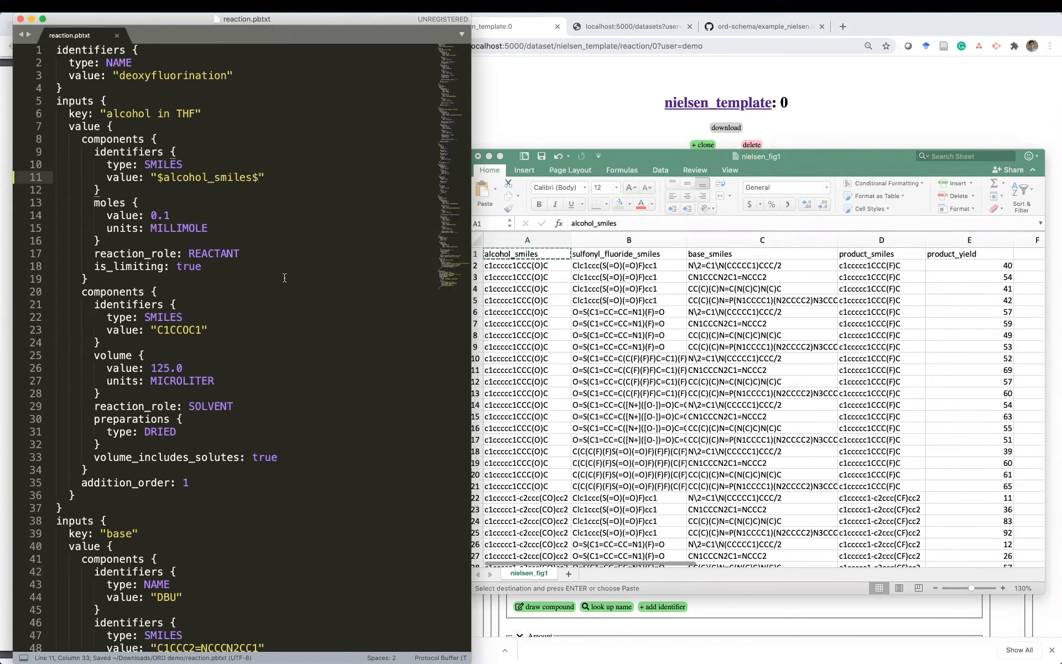
# - Replace the sulfonyl fluoride SMILES on line 65 with $sulfonyl_fluoride_smiles$
pyautogui.scroll(-3, 284, 278)
pyautogui.click(608, 257)
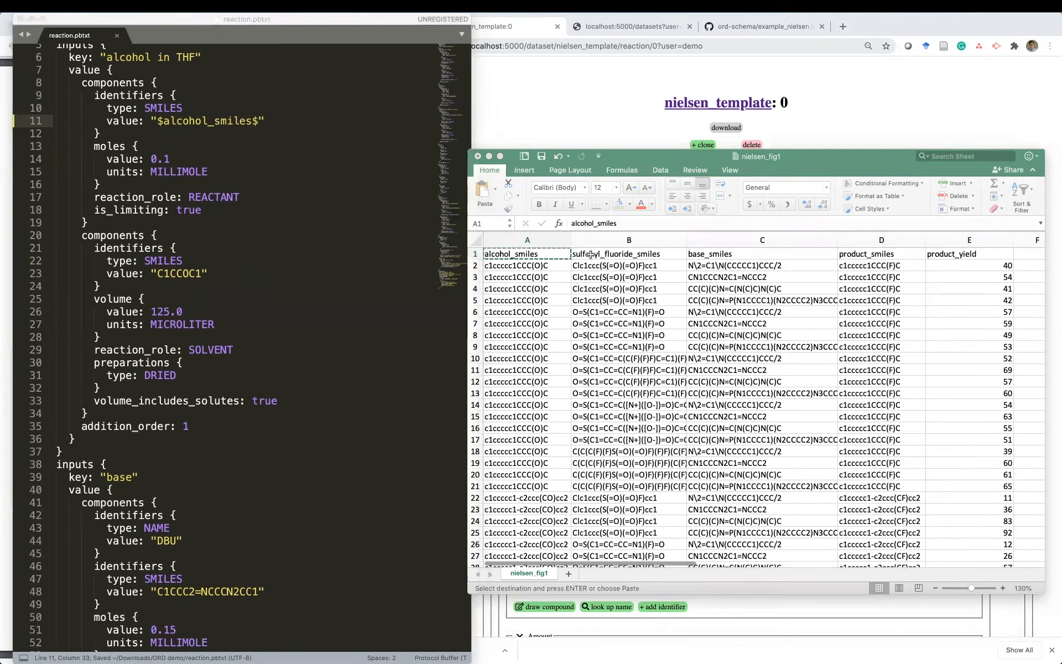
pyautogui.press('super+c')
pyautogui.click(252, 398)
pyautogui.scroll(-5, 251, 399)
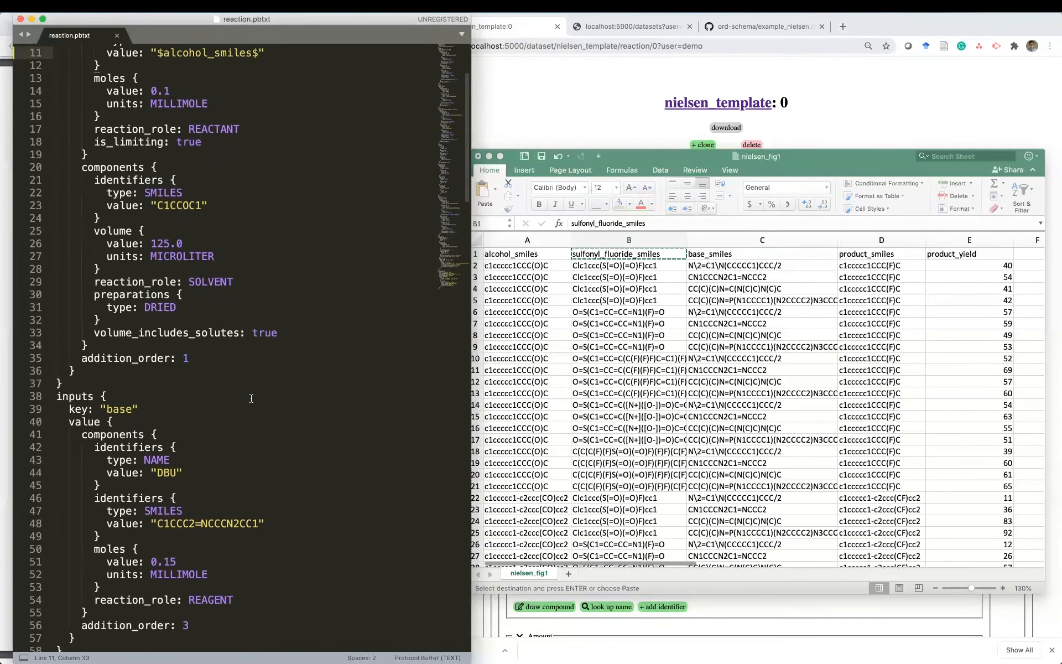
pyautogui.scroll(-10, 251, 399)
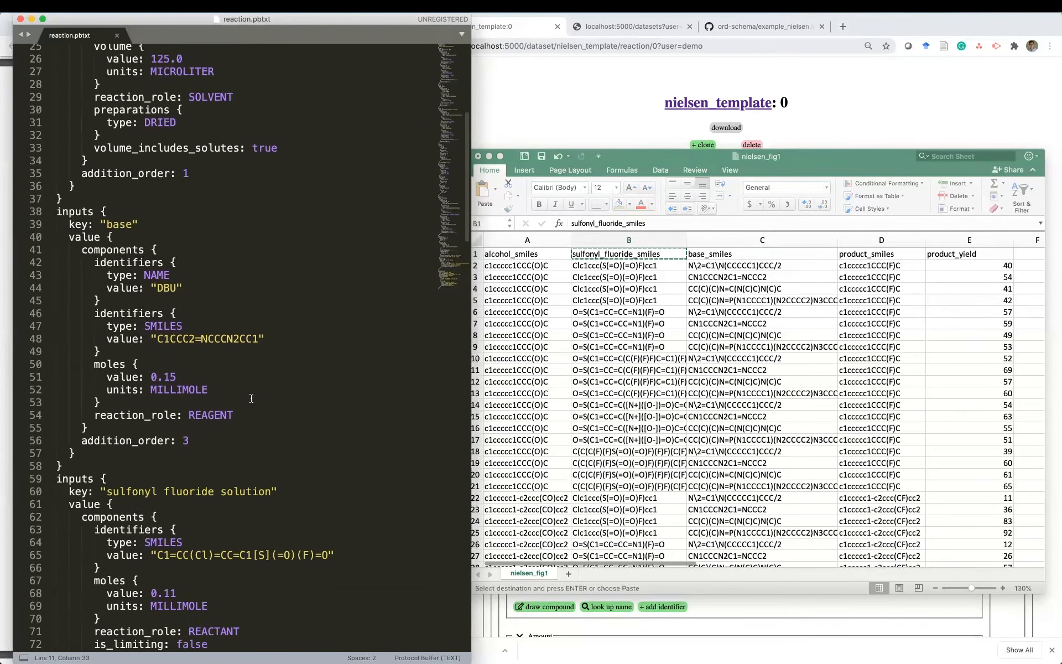
pyautogui.moveTo(157, 505); pyautogui.dragTo(328, 506)
pyautogui.write('$')
pyautogui.press('super+v')
pyautogui.write('$')
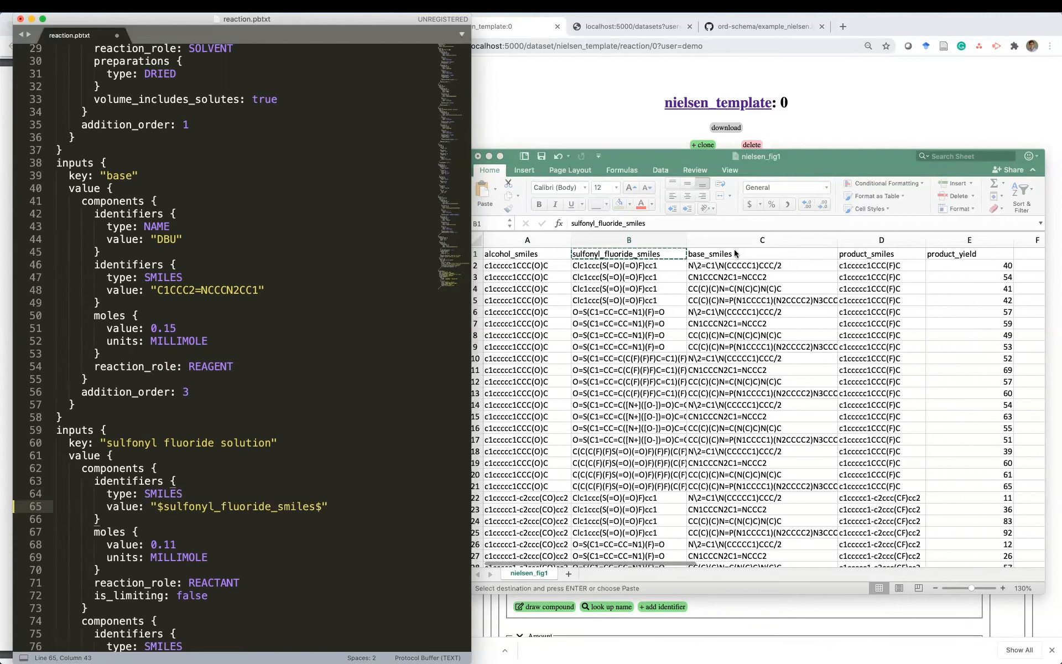
# - Replace the base SMILES on line 48 with $base_smiles$
pyautogui.click(736, 253)
pyautogui.press('super+c')
pyautogui.press('super+Tab')
pyautogui.scroll(2, 170, 341)
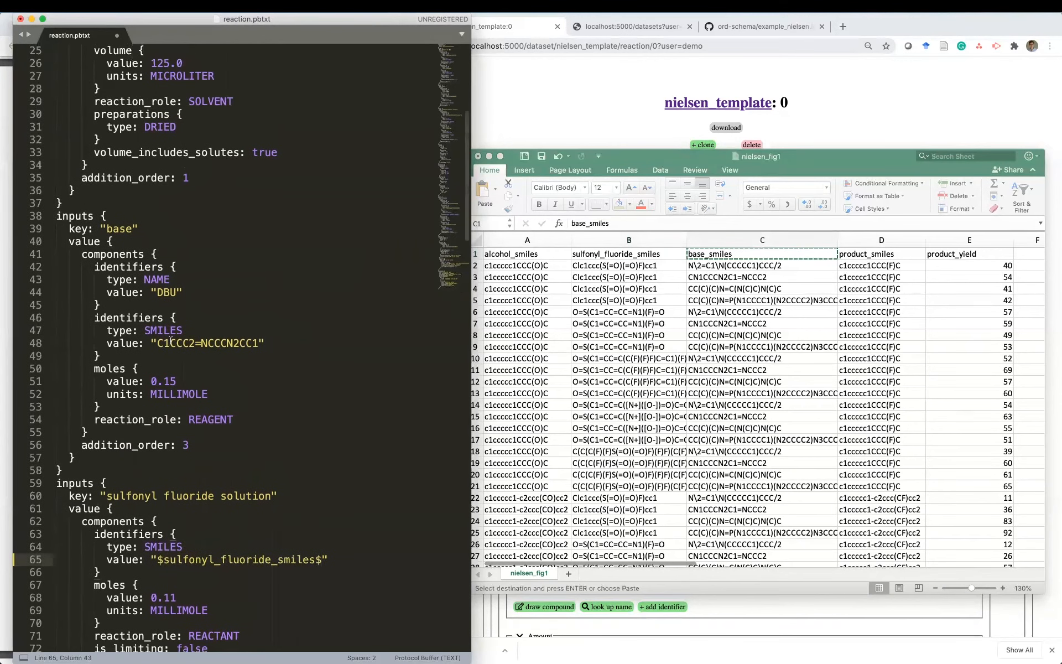
pyautogui.moveTo(157, 343); pyautogui.dragTo(257, 345)
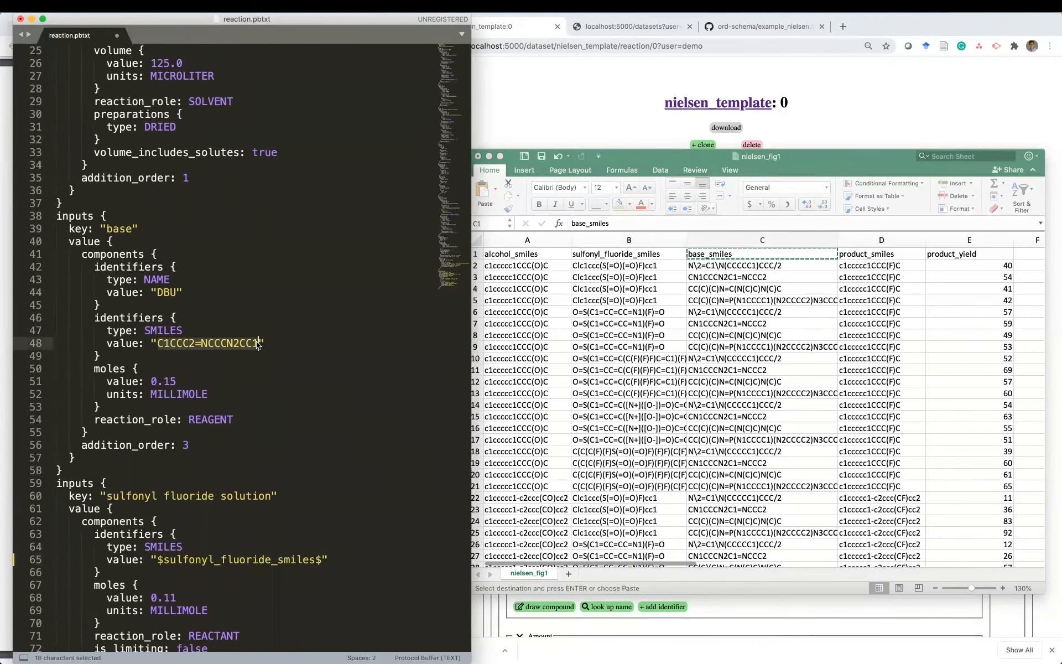
pyautogui.write('$')
pyautogui.press('super+v')
pyautogui.write('$')
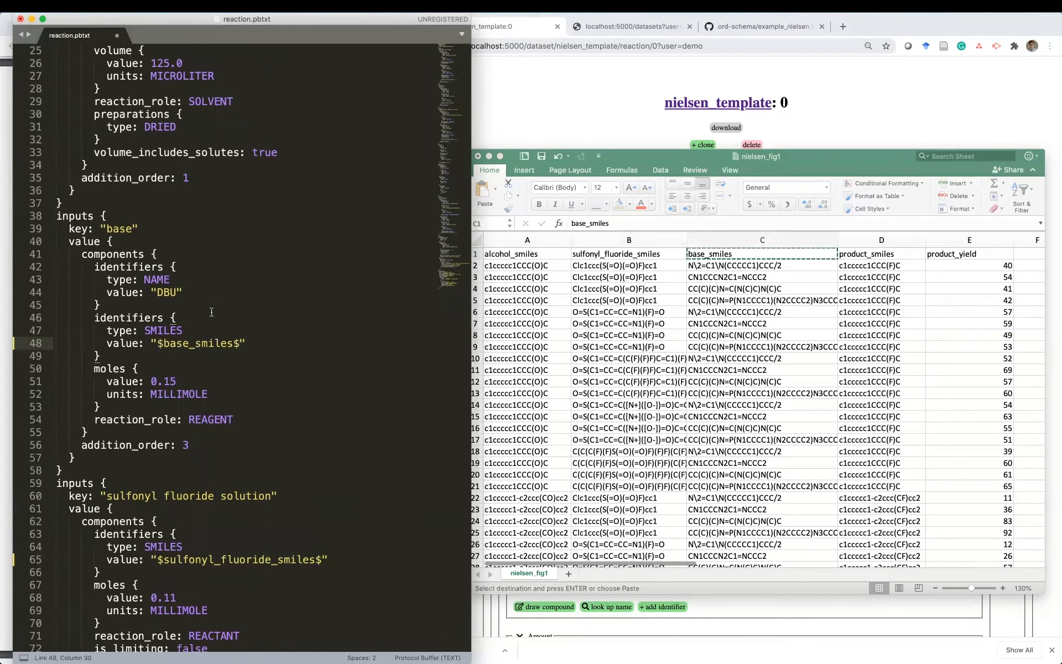
# - Delete the DBU name identifier block and copy the product_smiles header
pyautogui.moveTo(201, 305); pyautogui.dragTo(56, 267)
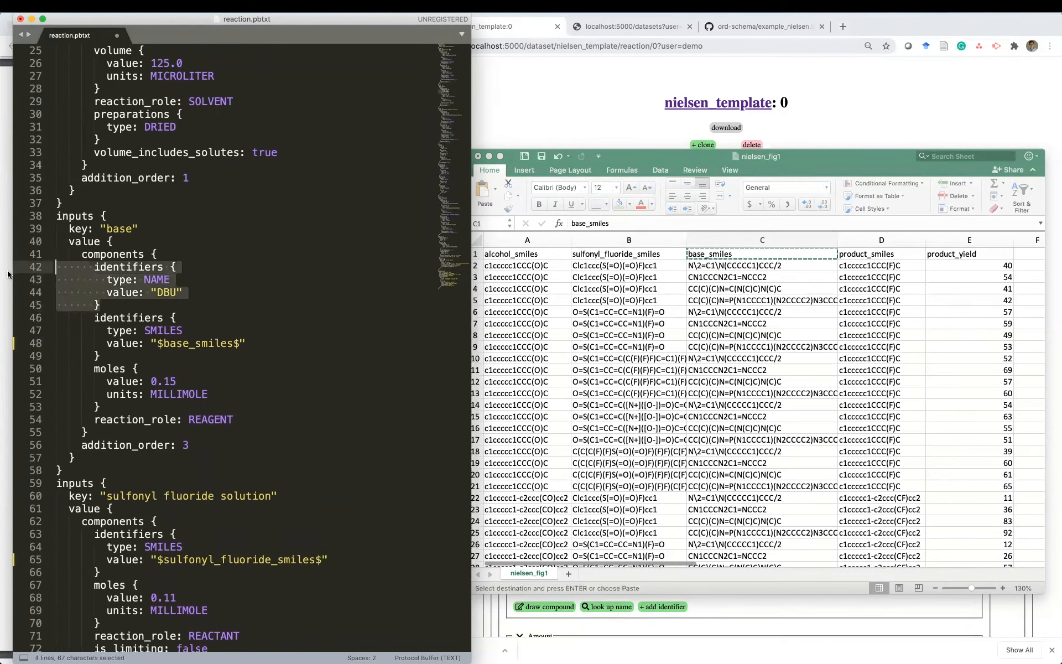
pyautogui.press('BackSpace')
pyautogui.press('BackSpace')
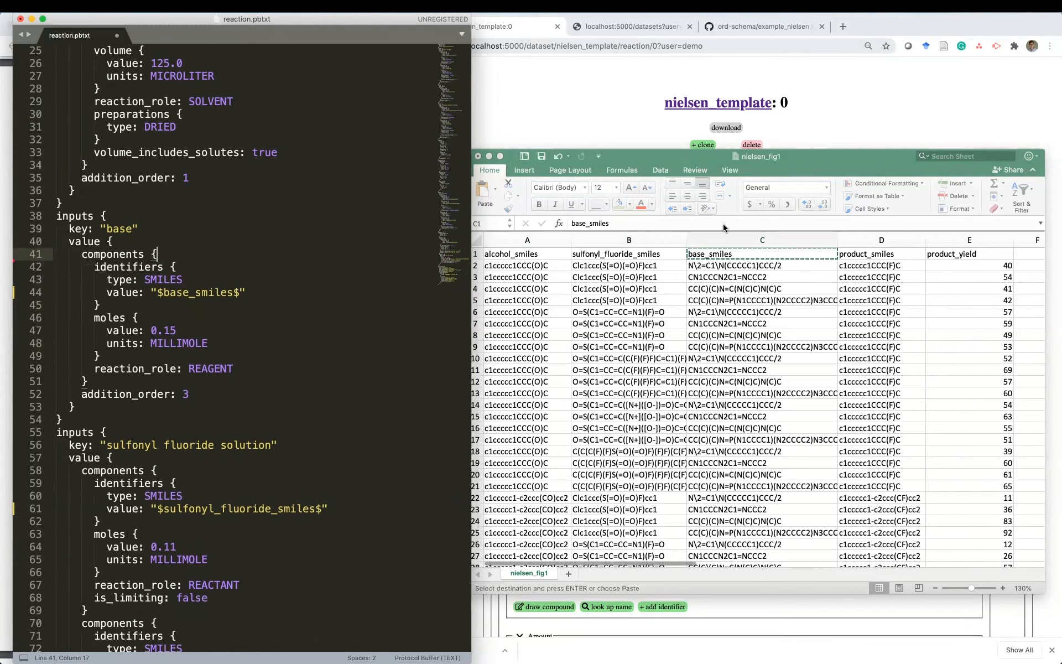
pyautogui.click(877, 254)
pyautogui.press('super+c')
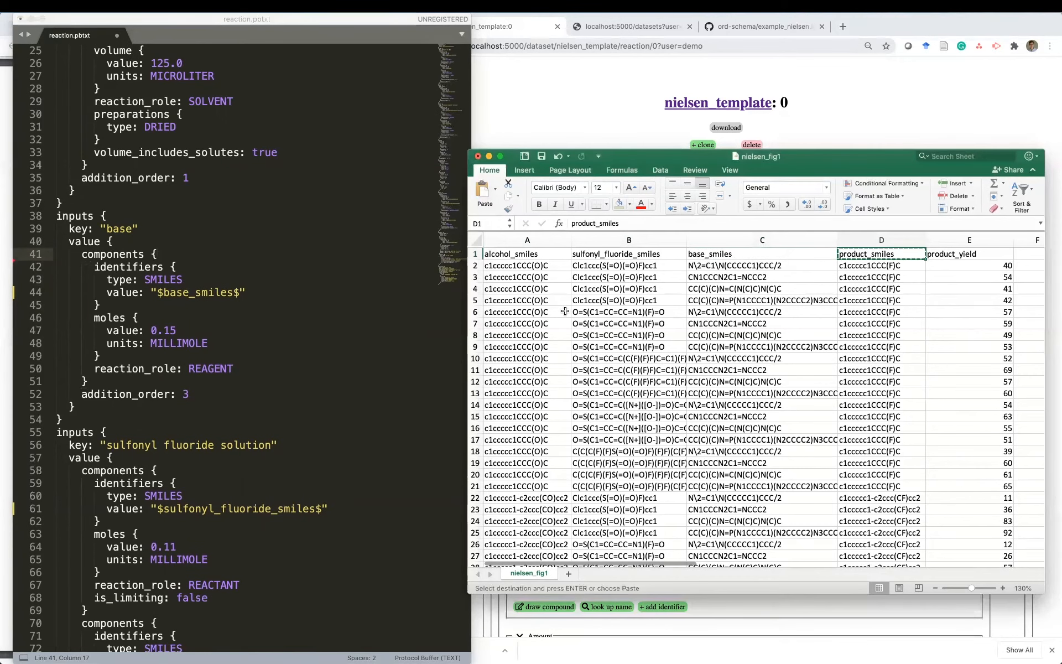
# - Replace the product SMILES on line 180 with $product_smiles$
pyautogui.click(291, 382)
pyautogui.scroll(-10, 291, 382)
pyautogui.scroll(-15, 289, 382)
pyautogui.scroll(-15, 289, 382)
pyautogui.moveTo(271, 242); pyautogui.dragTo(158, 242)
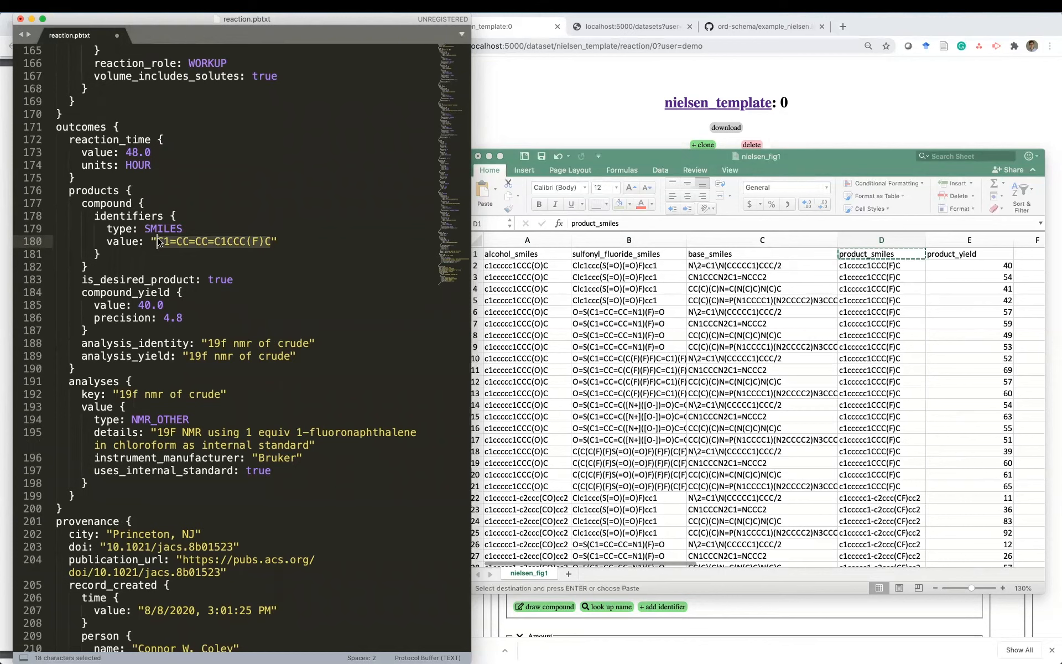
pyautogui.write('$')
pyautogui.press('super+v')
pyautogui.write('$')
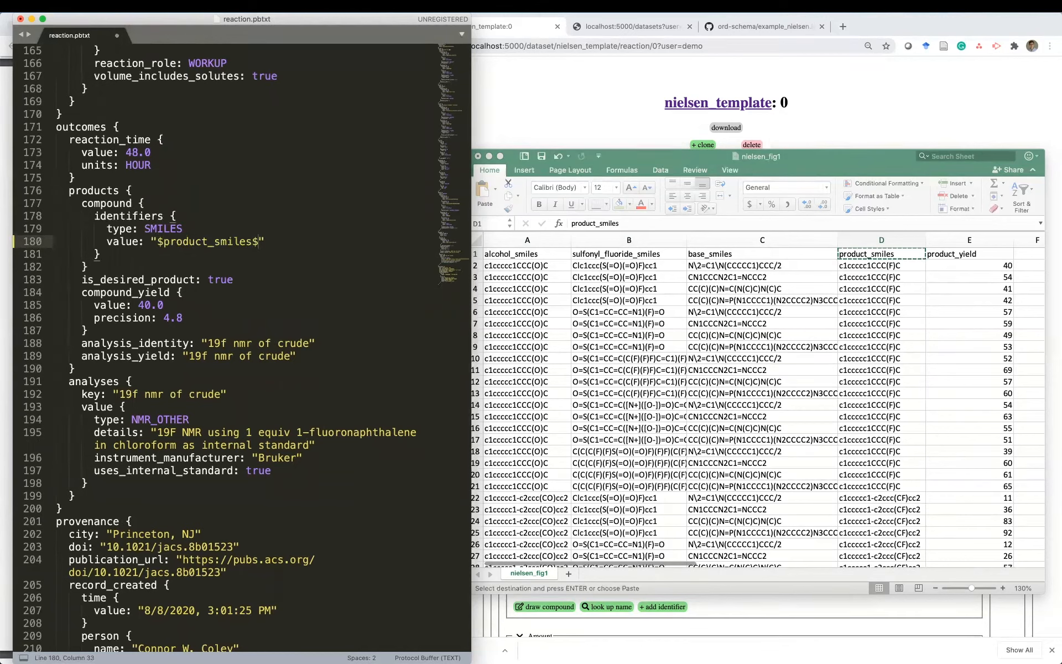
# - Replace the 40.0 yield with $product_yield$ and save the template
pyautogui.click(954, 257)
pyautogui.press('super+c')
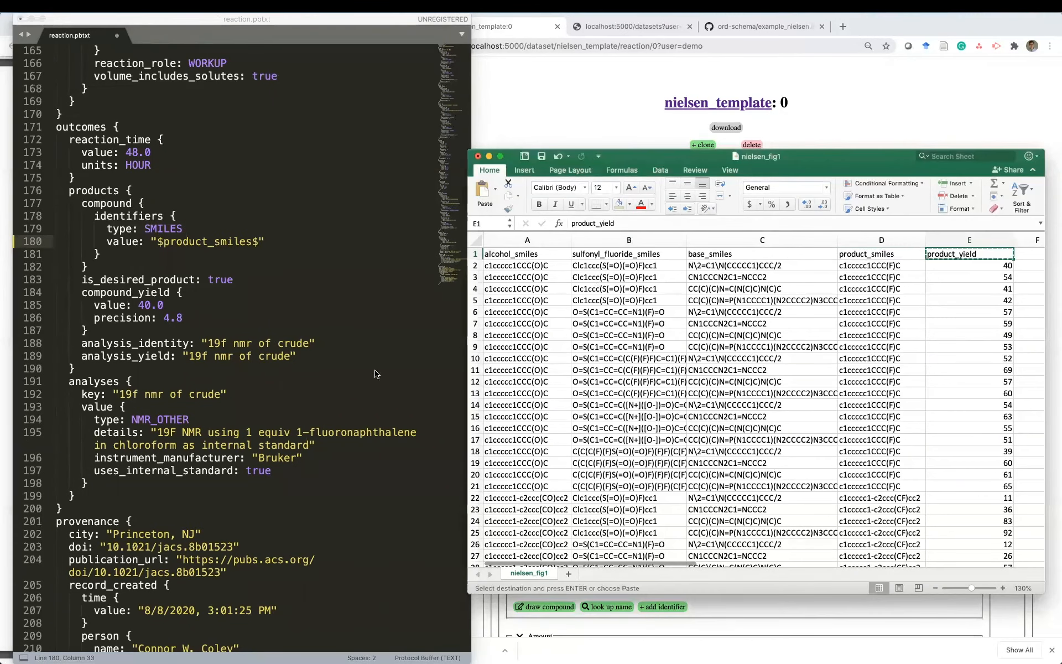
pyautogui.moveTo(164, 305); pyautogui.dragTo(139, 306)
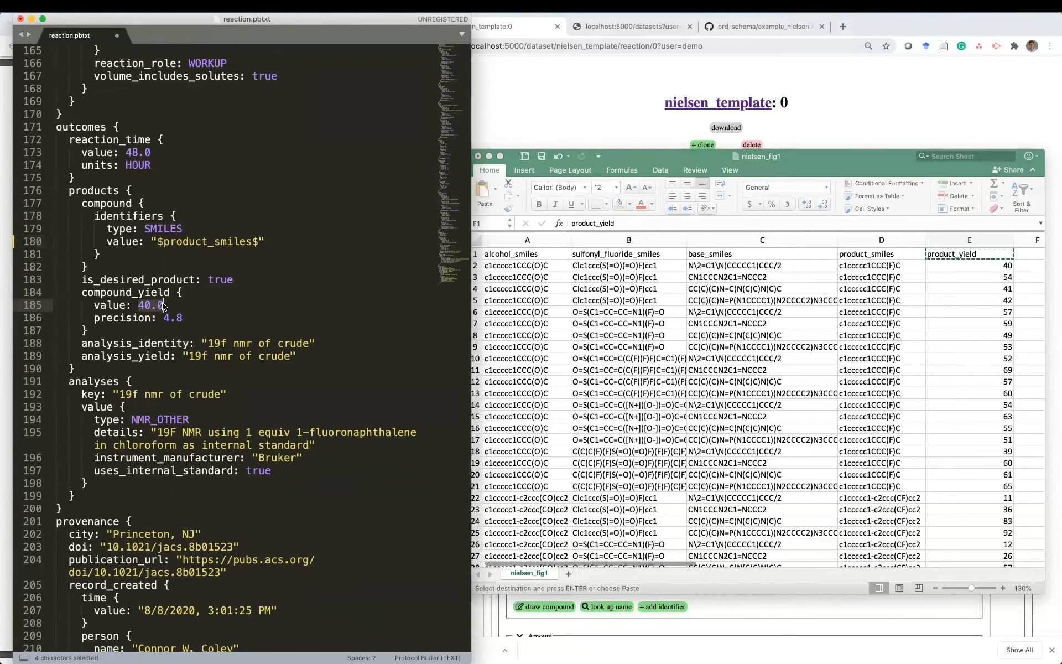
pyautogui.write('$')
pyautogui.press('super+v')
pyautogui.write('$')
pyautogui.press('super+s')
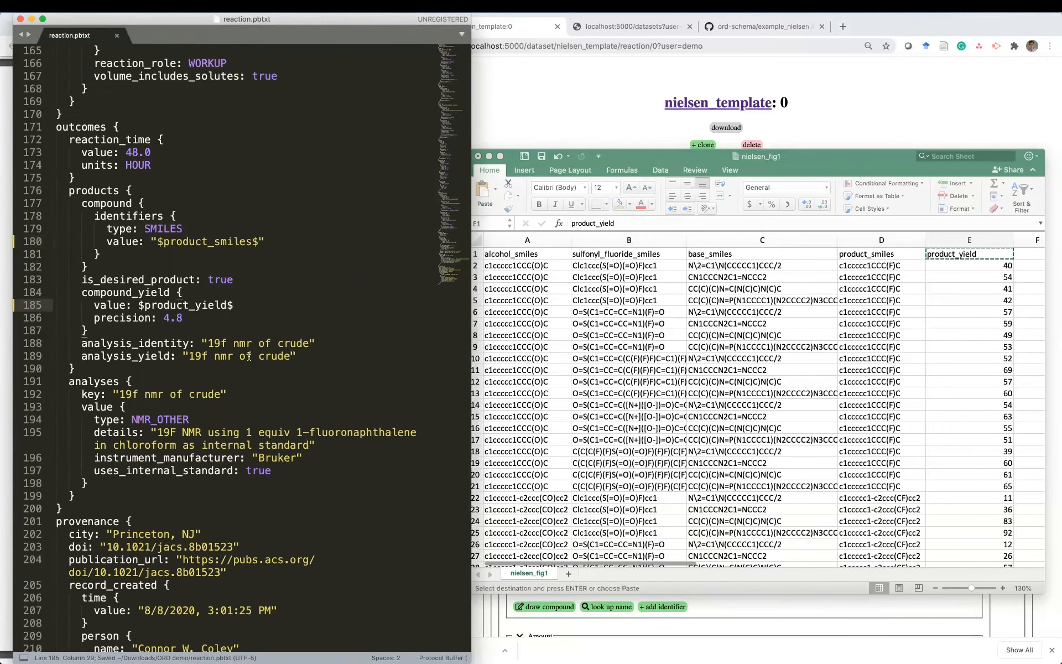
pyautogui.scroll(15, 249, 356)
pyautogui.scroll(20, 249, 355)
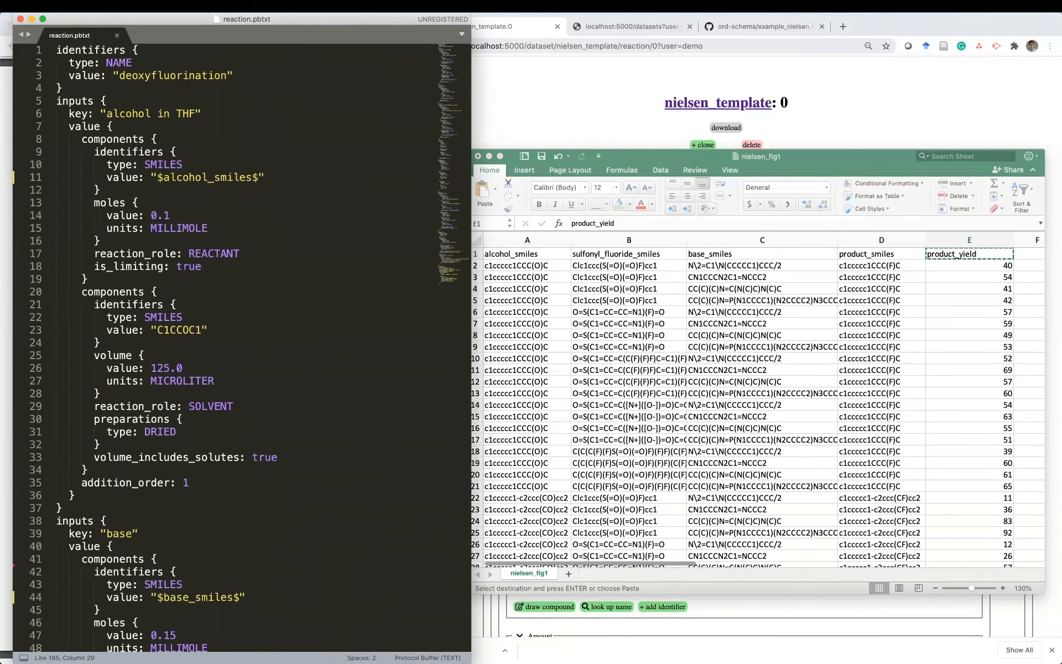
pyautogui.click(762, 312)
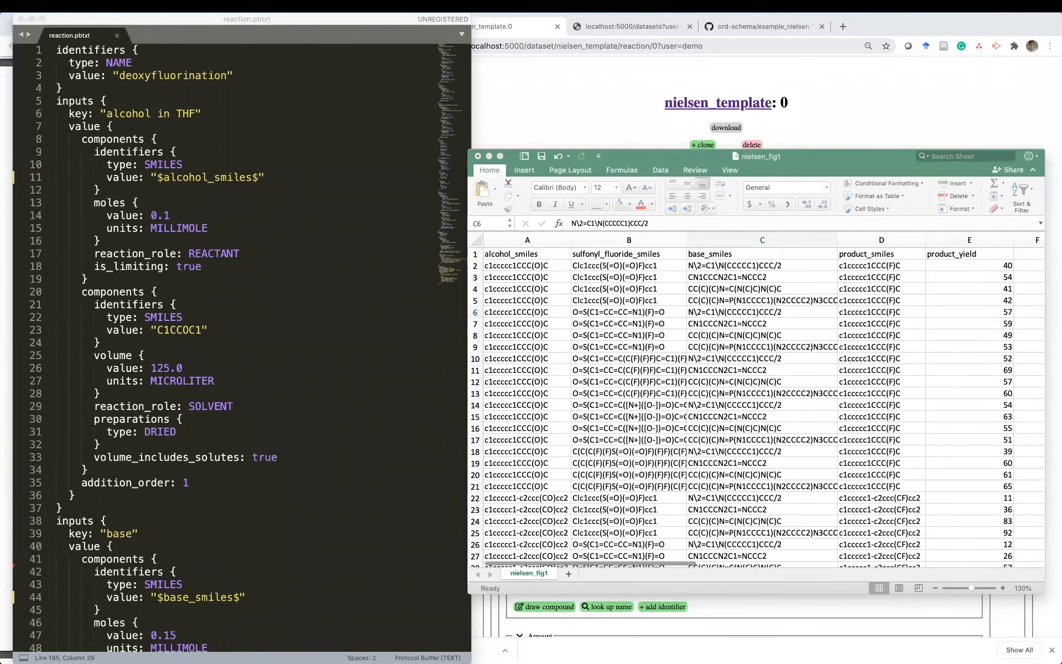
# - Enumerate a dataset from template reaction.pbtxt and spreadsheet nielsen_fig1, then open nielsen_fig1_dataset
pyautogui.moveTo(836, 167); pyautogui.dragTo(464, 226)
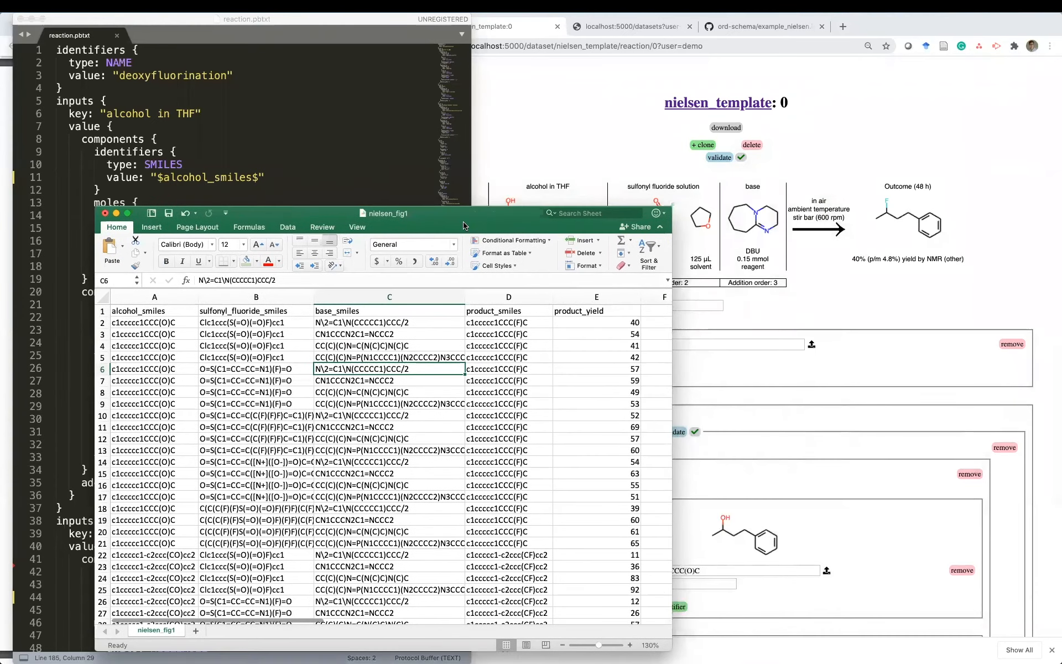
pyautogui.click(555, 149)
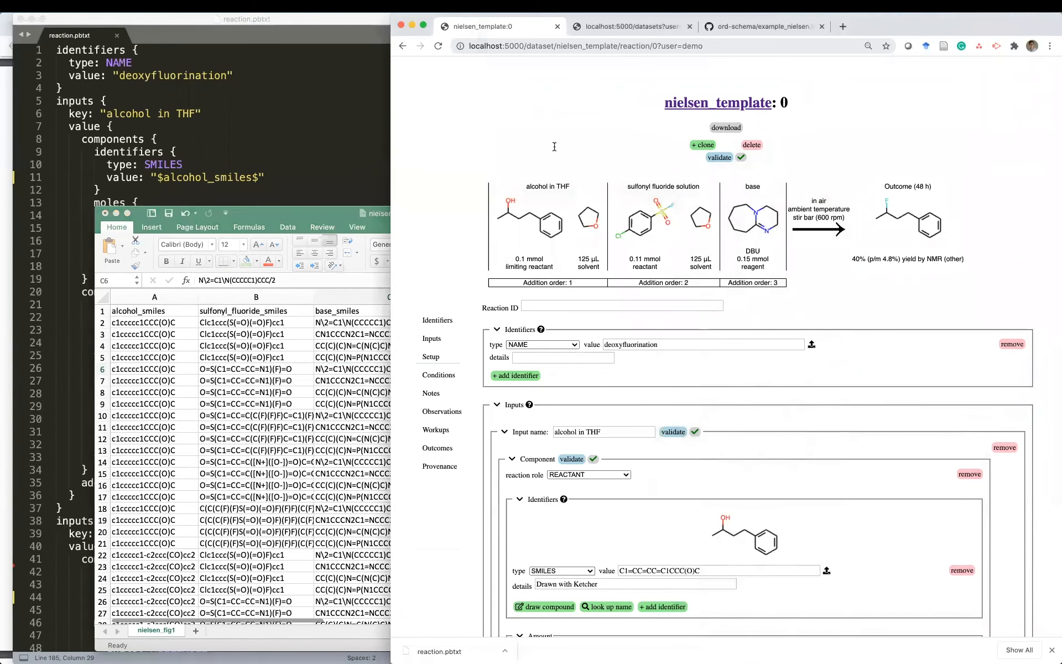
pyautogui.click(692, 103)
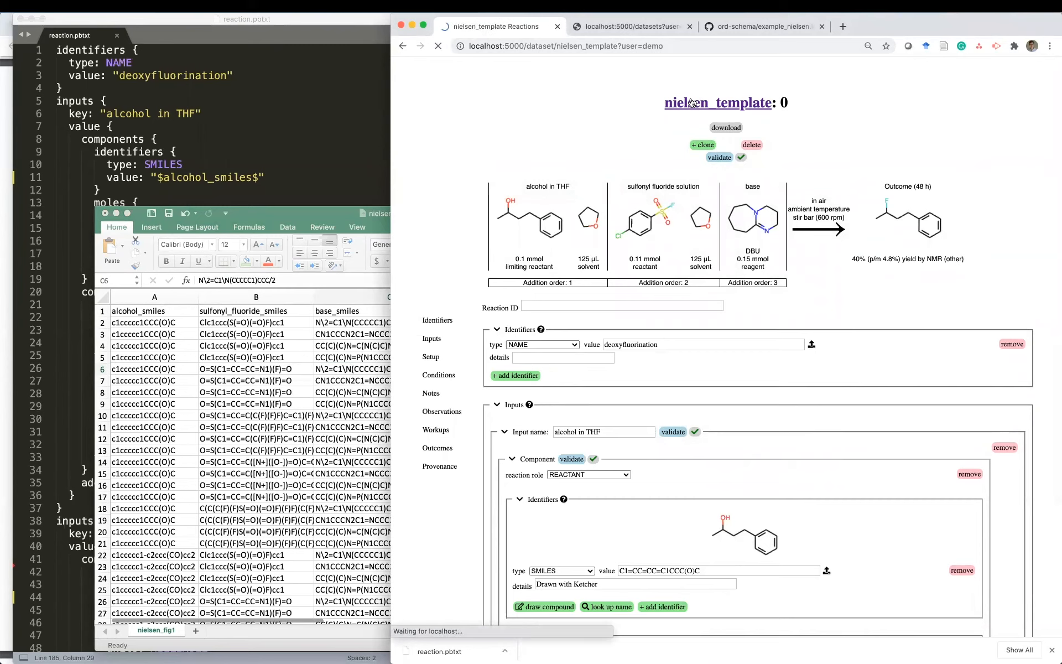
pyautogui.click(648, 106)
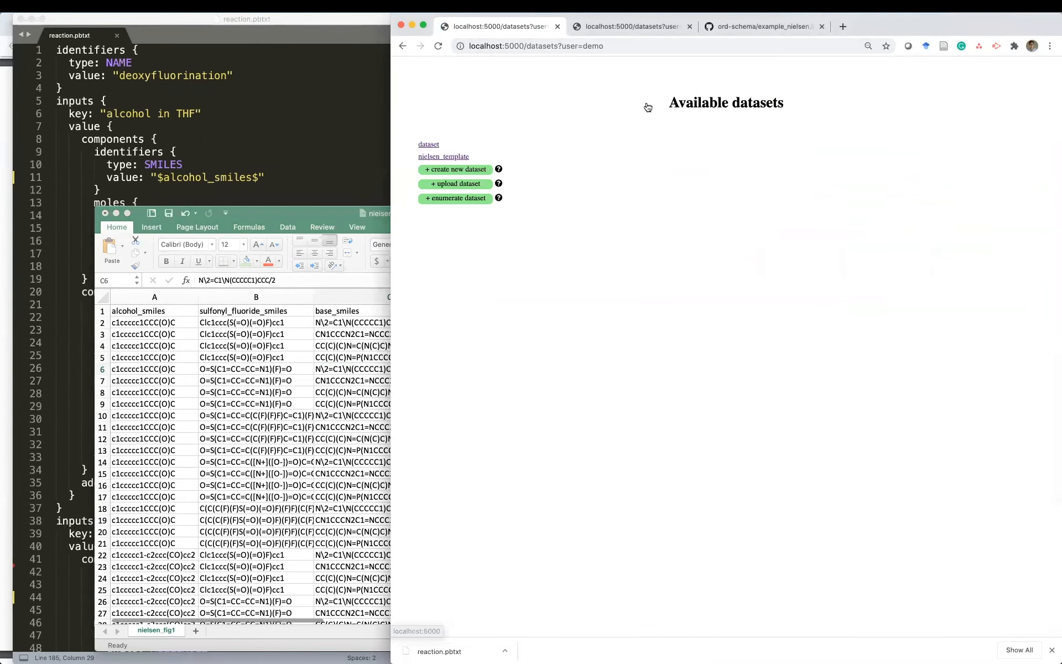
pyautogui.moveTo(498, 199)
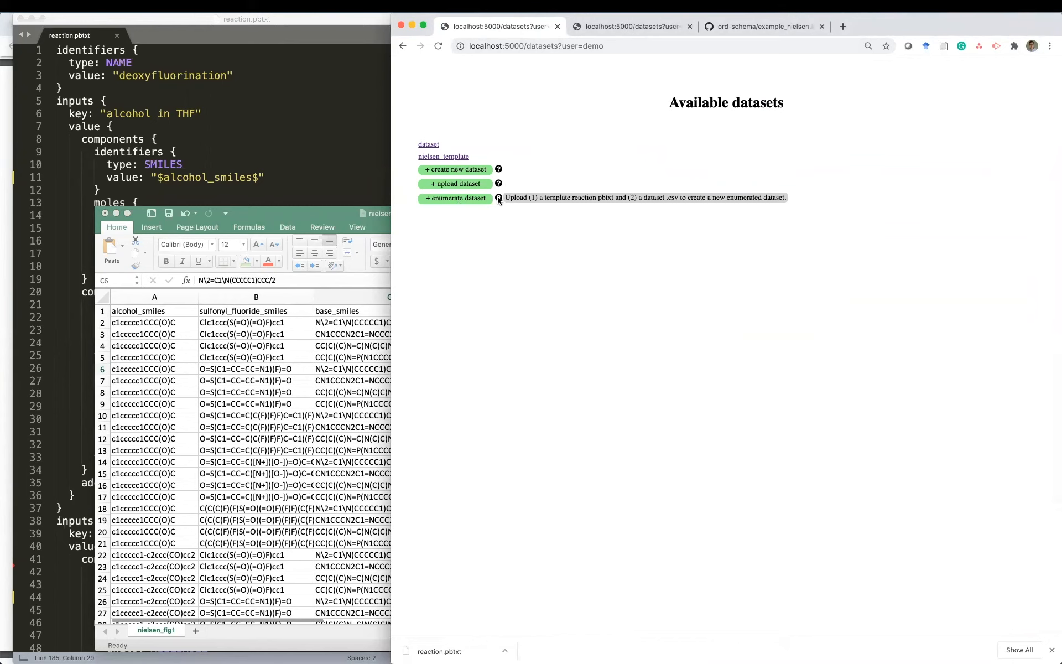
pyautogui.click(464, 199)
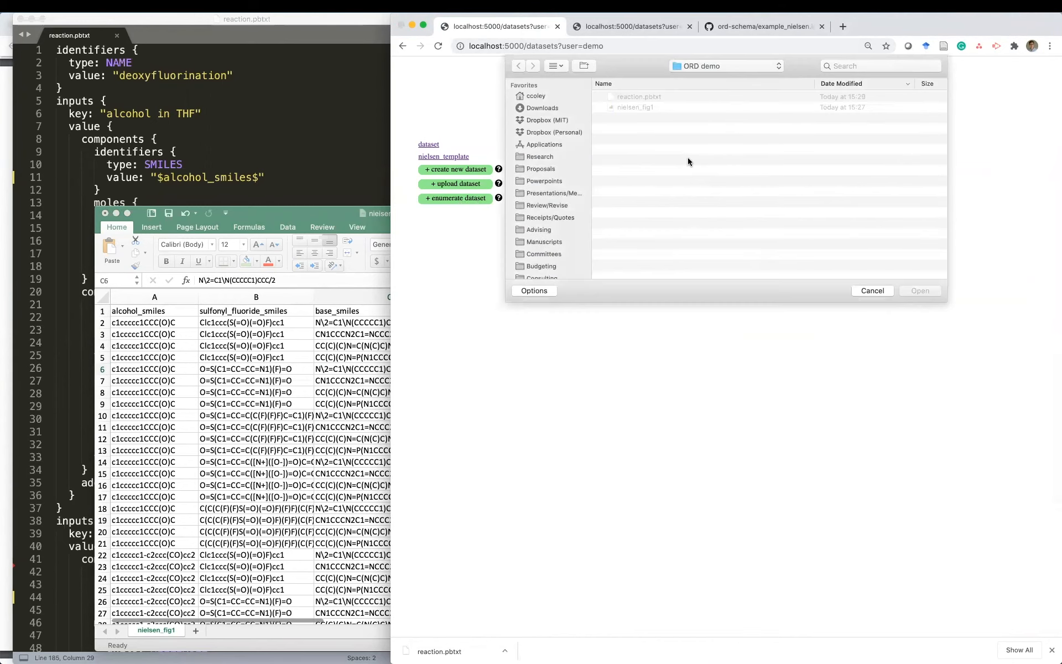
pyautogui.click(658, 98)
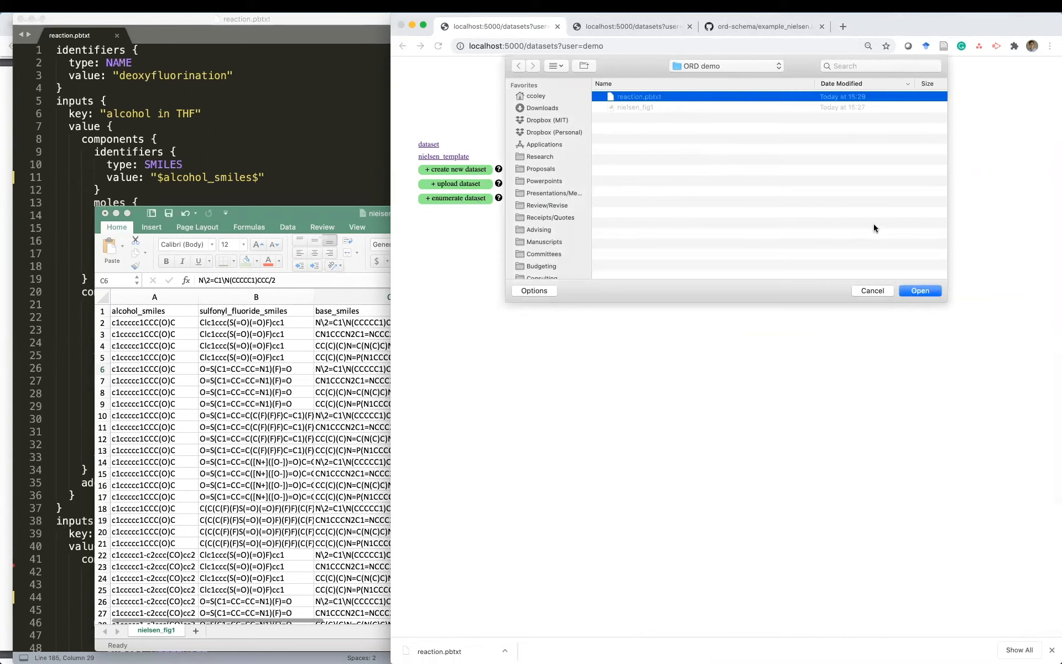
pyautogui.click(920, 291)
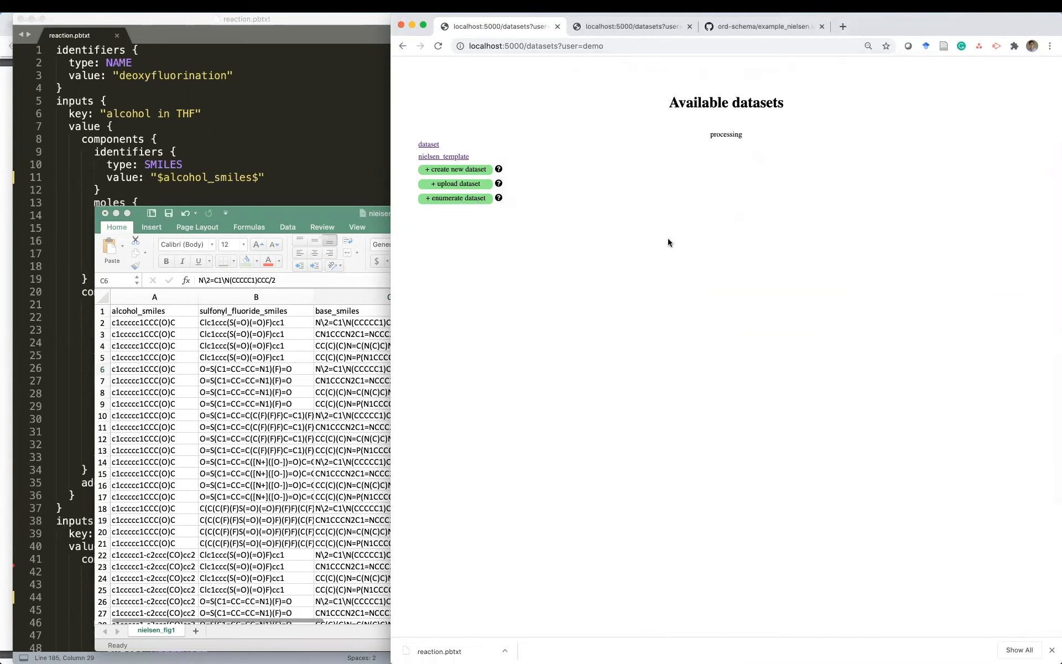
pyautogui.click(636, 108)
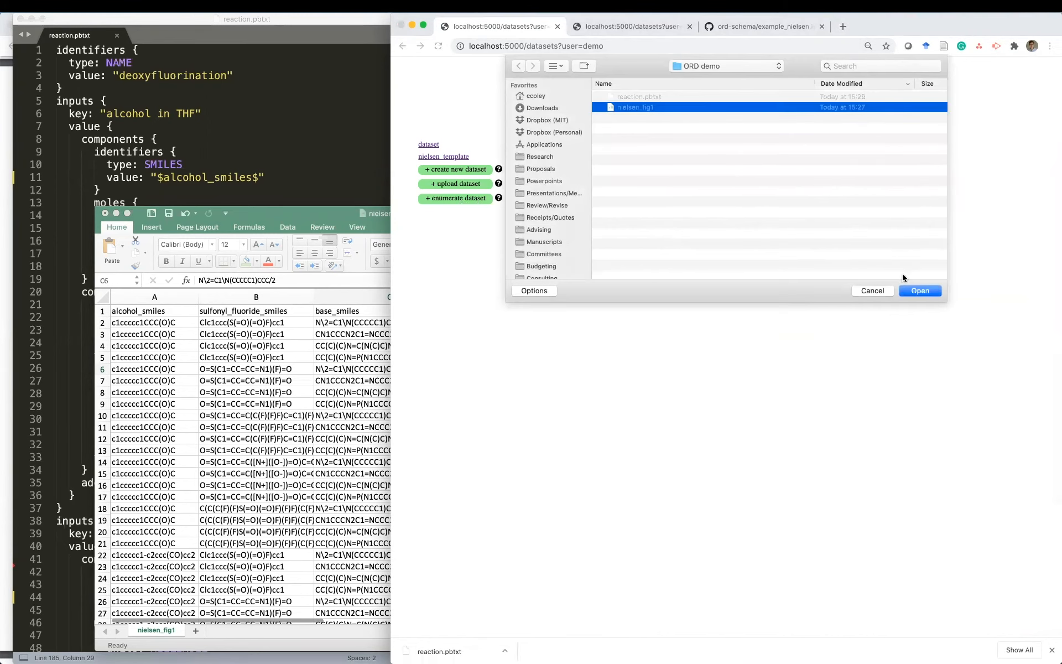
pyautogui.click(919, 291)
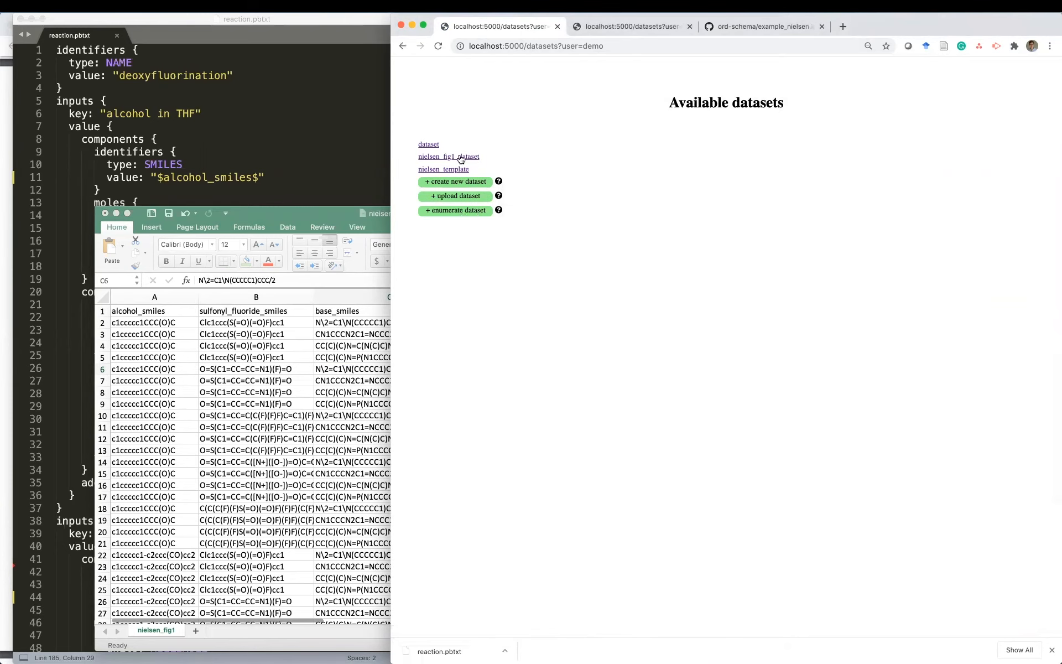
pyautogui.doubleClick(471, 158)
pyautogui.click(470, 157)
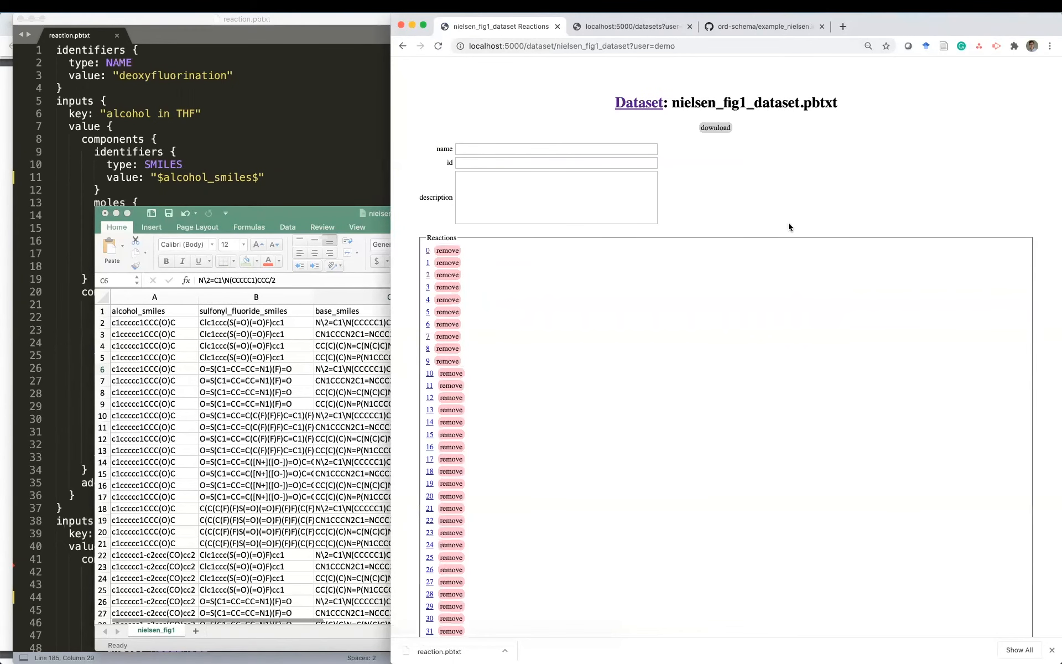
# - Name the dataset 'Enumerated deoxyfluorination dataset' and save it, now listing reactions 0–79
pyautogui.scroll(-12, 667, 369)
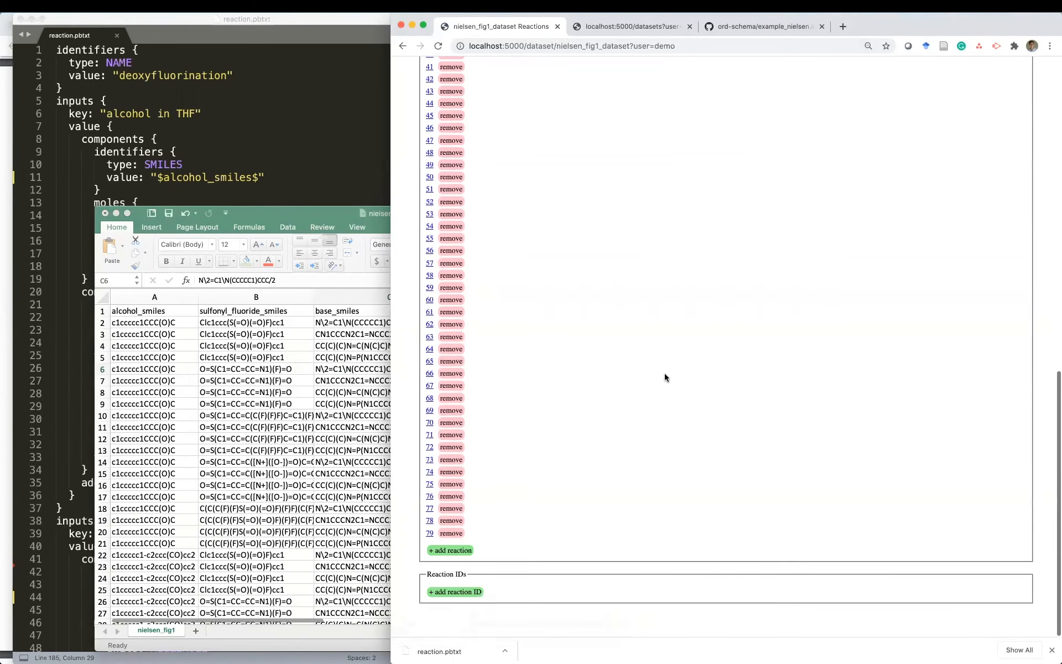
pyautogui.scroll(12, 665, 377)
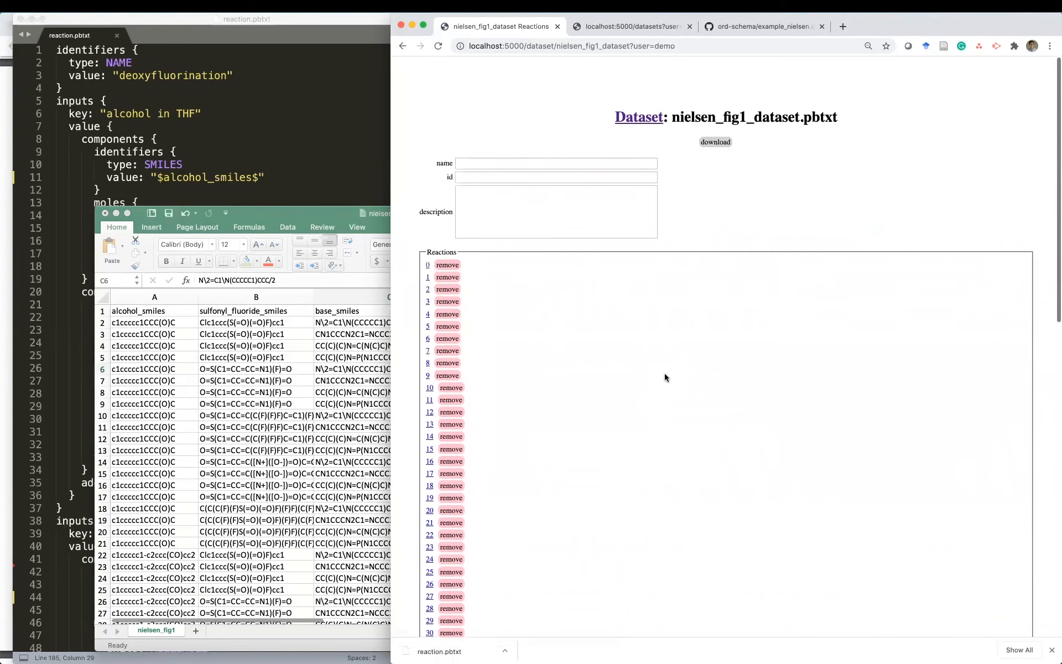
pyautogui.click(475, 149)
pyautogui.write('Enumerated')
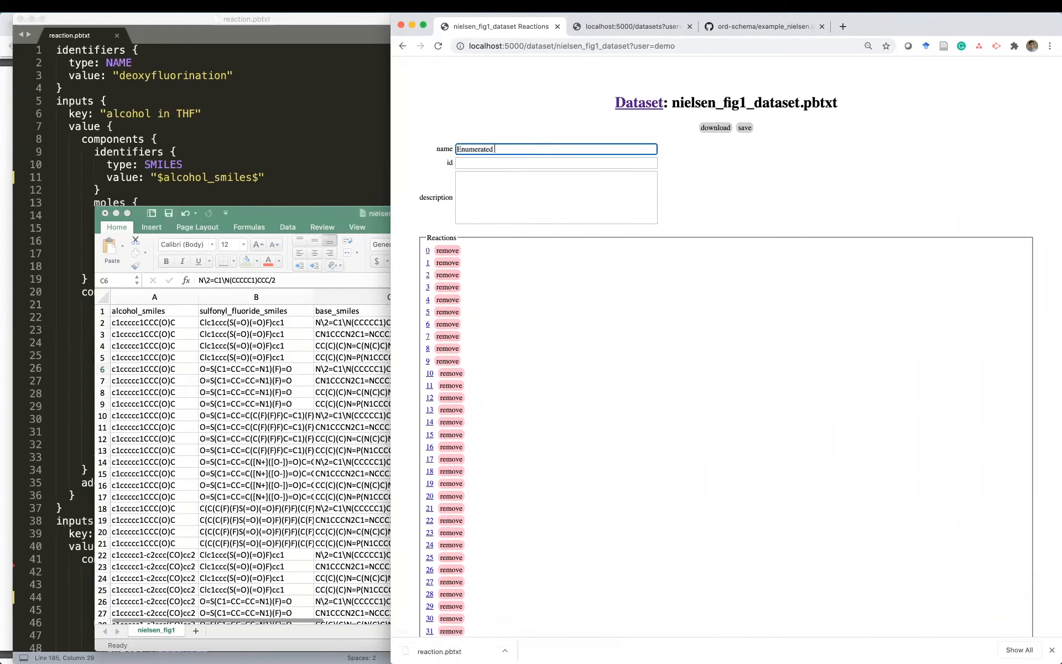
pyautogui.write(' deoxyfluorination dataset')
pyautogui.click(744, 128)
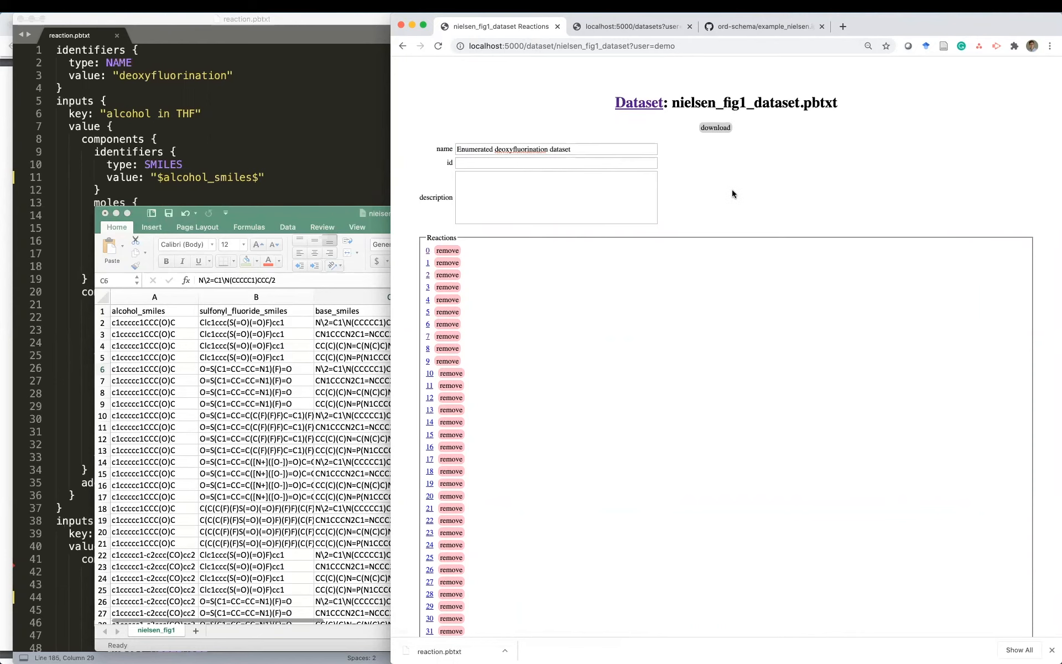
pyautogui.scroll(-10, 559, 366)
pyautogui.scroll(10, 546, 315)
pyautogui.press('super+grave')
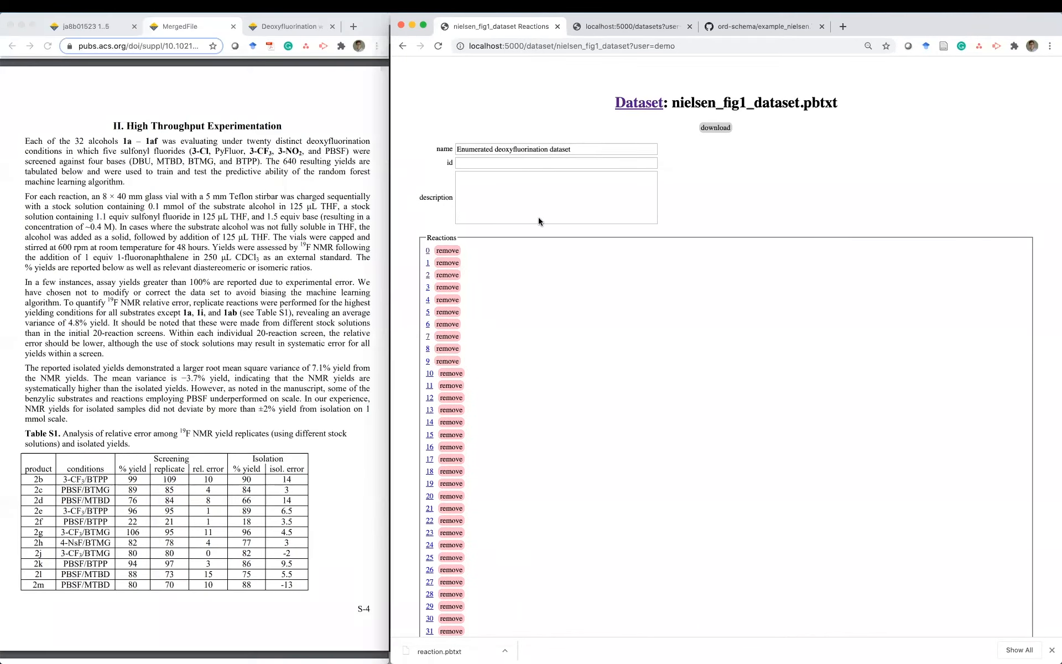
# - Open reaction 0 in a new tab and review its contents
pyautogui.keyDown('super'); pyautogui.click(428, 250); pyautogui.keyUp('super')
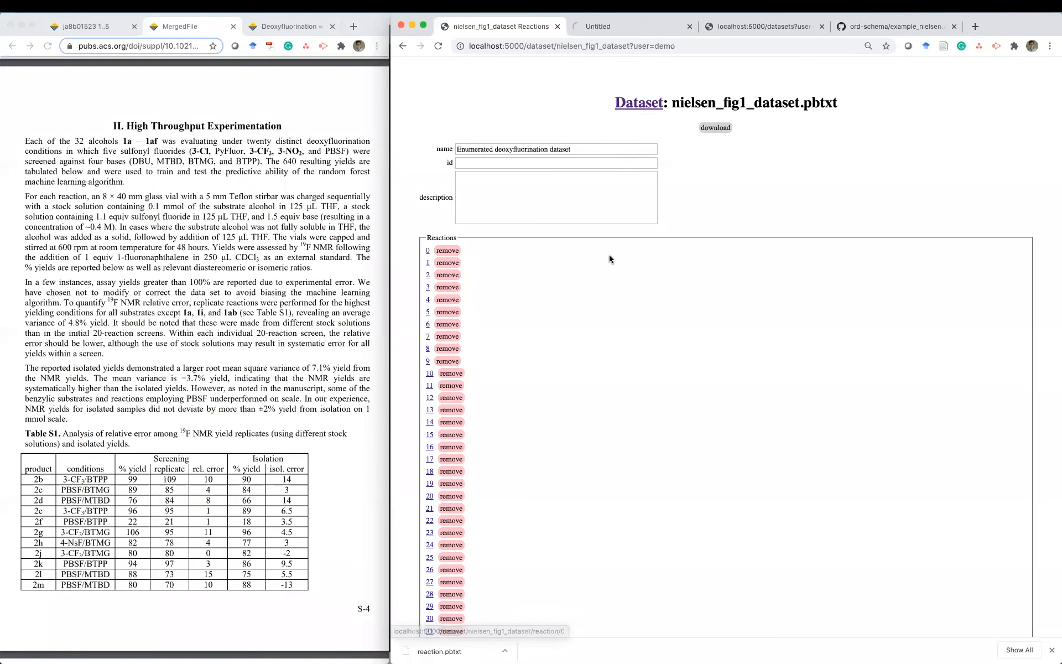
pyautogui.hotkey('ctrl', 'Tab')
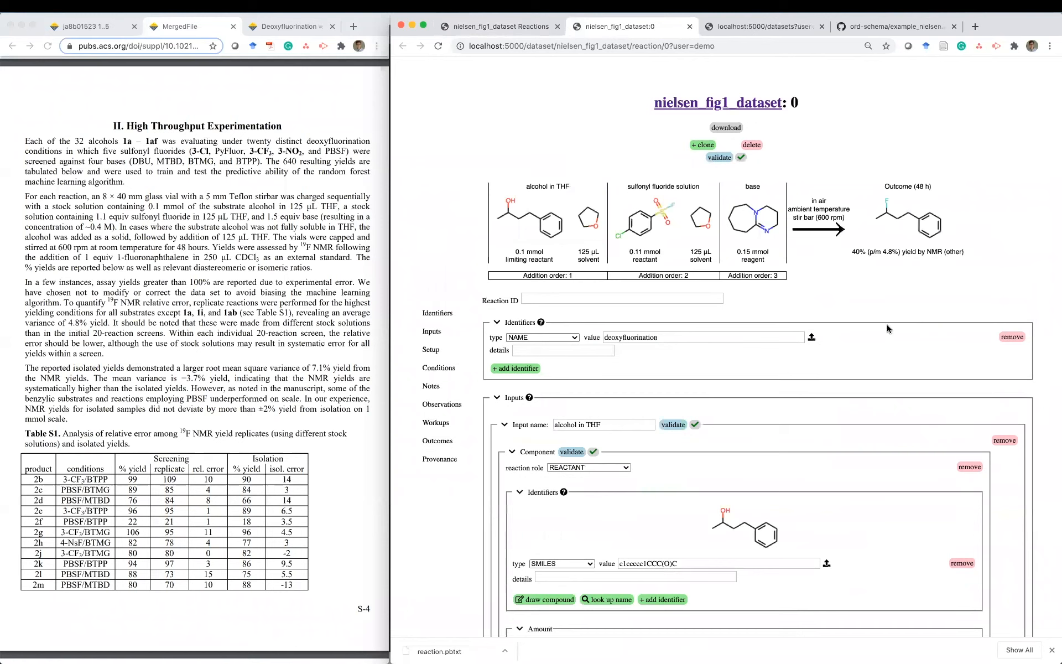
pyautogui.scroll(-2, 864, 311)
pyautogui.scroll(2, 863, 311)
pyautogui.hotkey('ctrl', 'shift', 'Tab')
# - Open reaction 45 and compare it with the paper's figure of reagents and yields
pyautogui.scroll(-6, 505, 287)
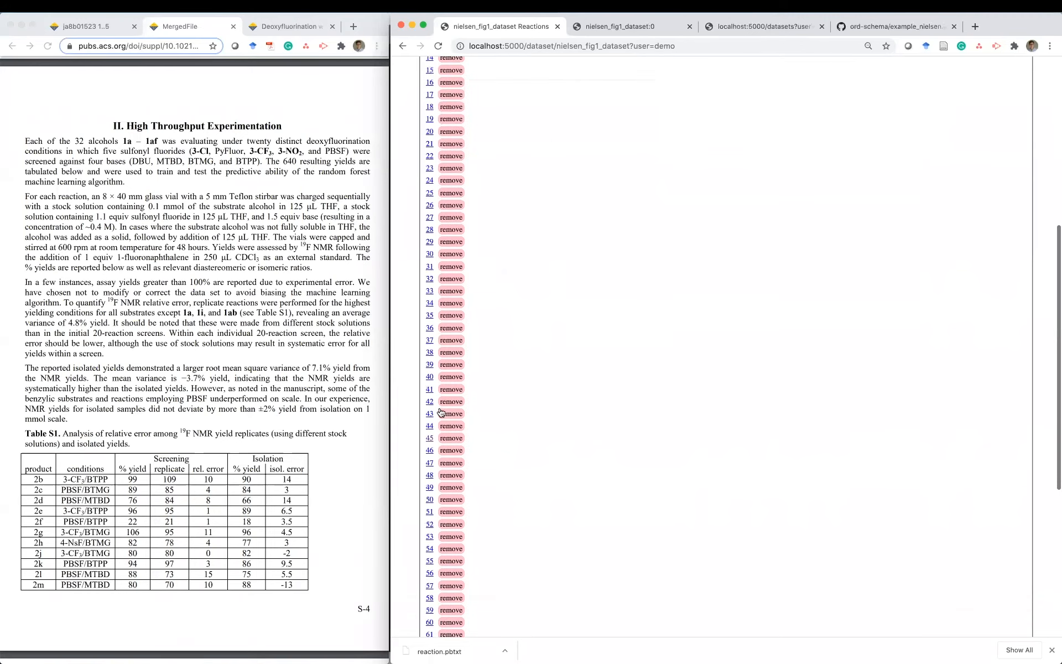
pyautogui.click(429, 438)
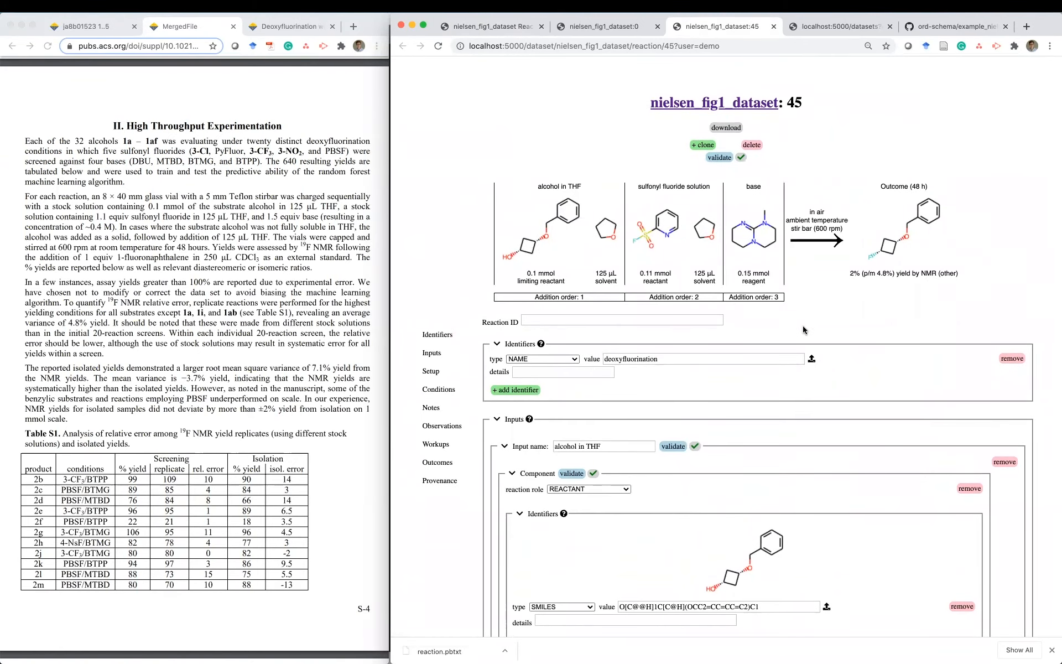
pyautogui.scroll(-1, 804, 330)
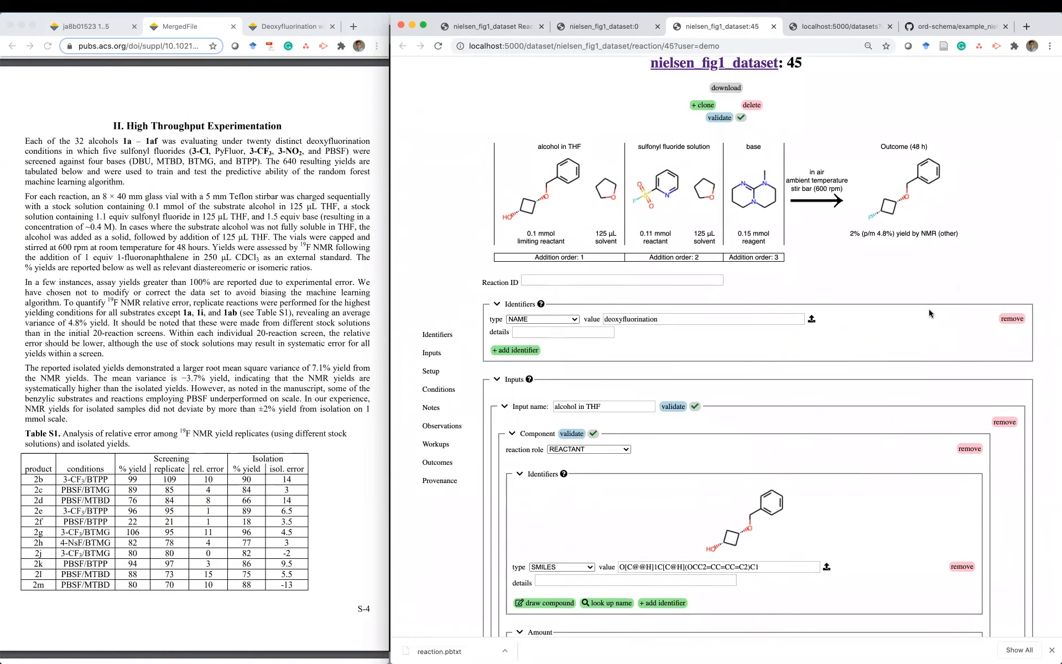
pyautogui.scroll(1, 930, 313)
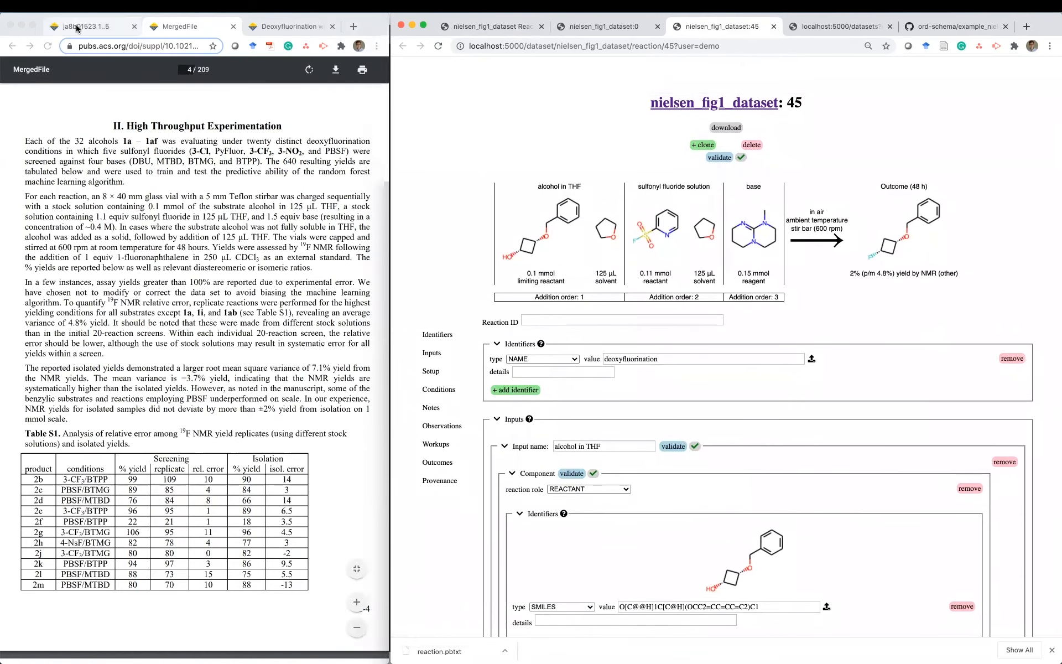
pyautogui.click(77, 29)
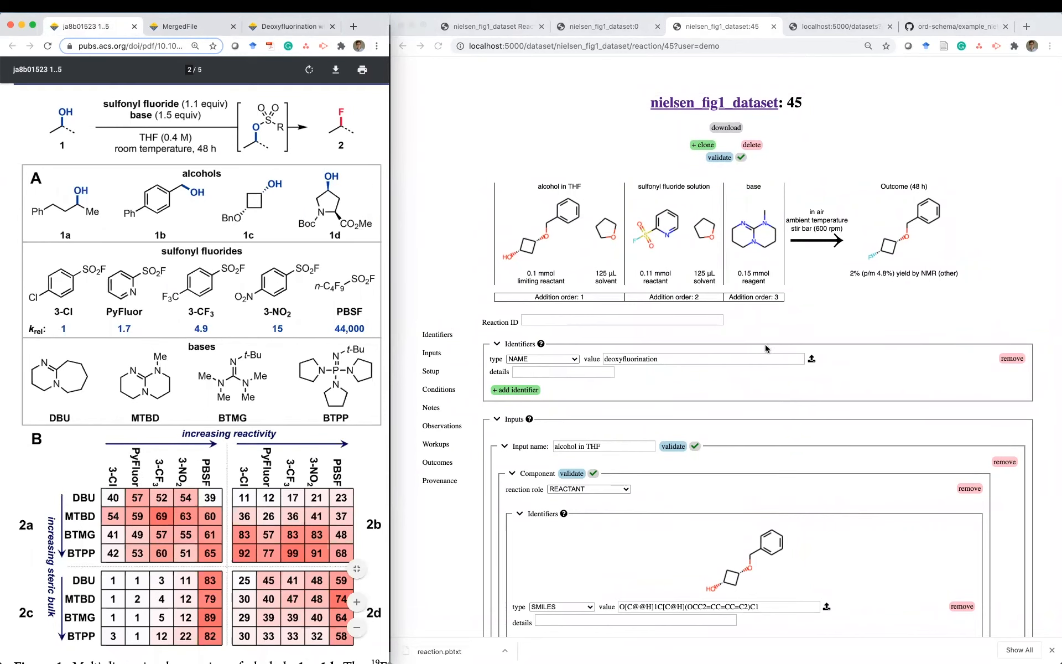
pyautogui.click(875, 331)
# - Open reaction 79 and check its 58% yield with PBSF and BTPP against the paper
pyautogui.click(686, 106)
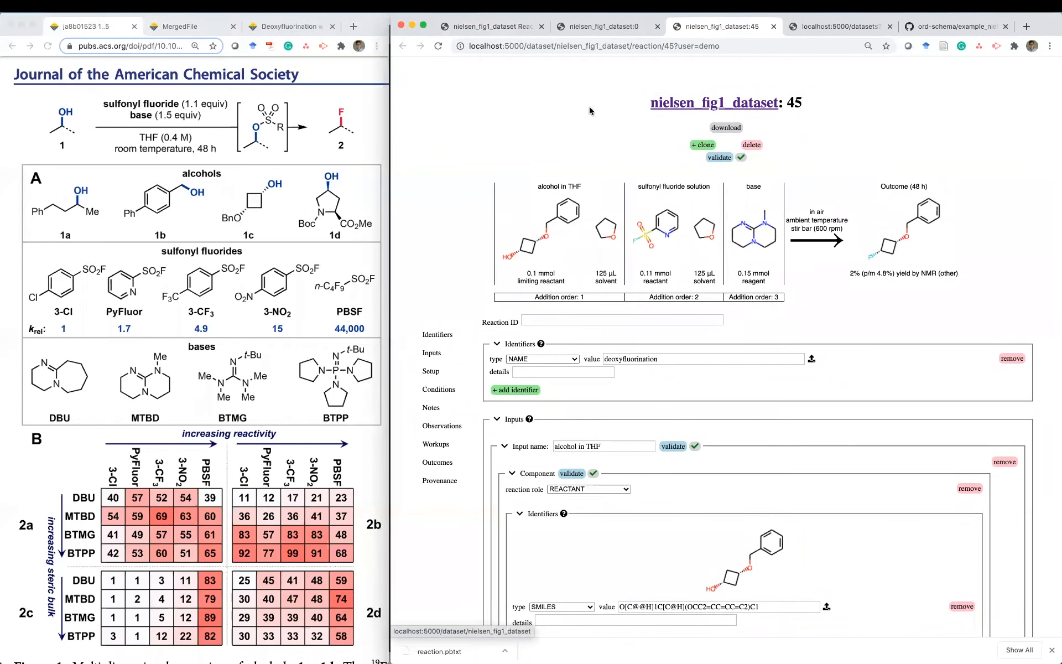
pyautogui.scroll(-10, 658, 396)
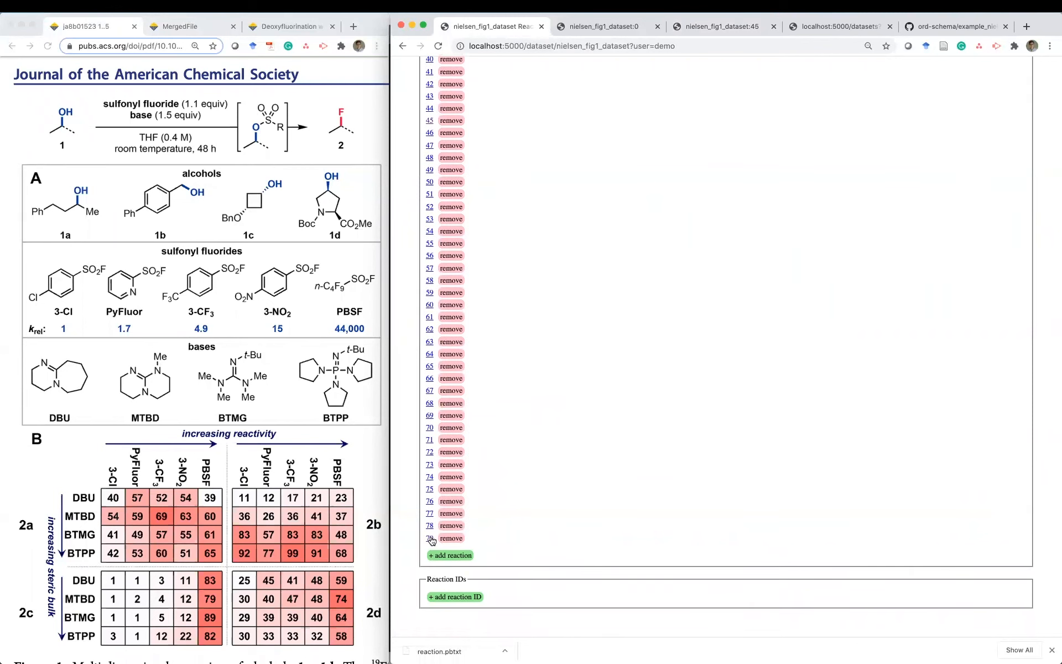
pyautogui.keyDown('super'); pyautogui.click(430, 537); pyautogui.keyUp('super')
pyautogui.click(751, 27)
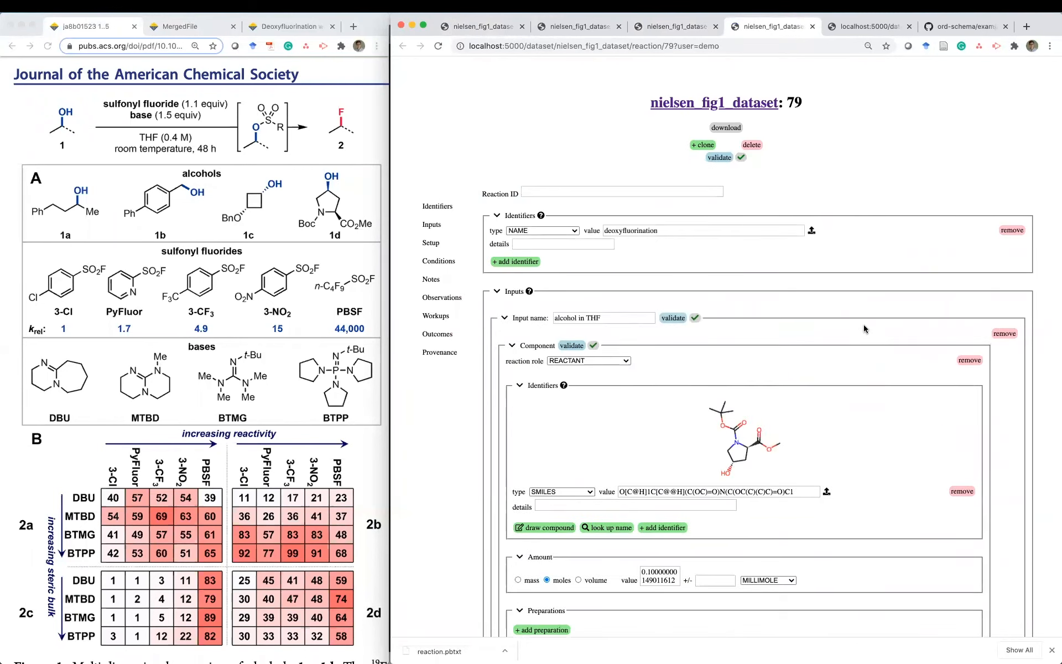
pyautogui.scroll(-1, 838, 421)
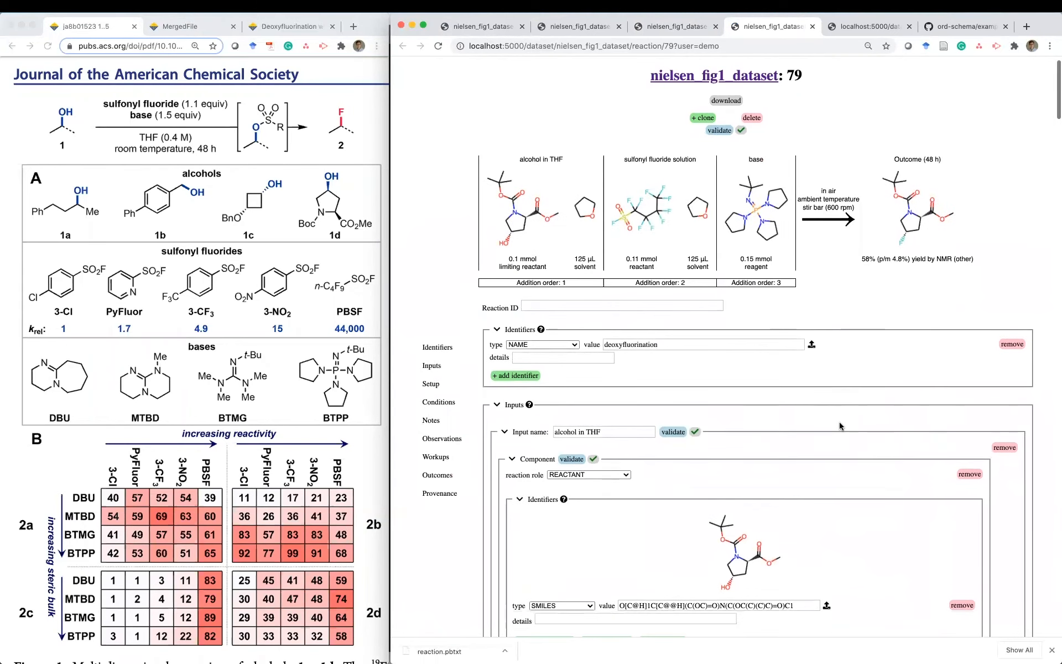
pyautogui.scroll(1, 838, 425)
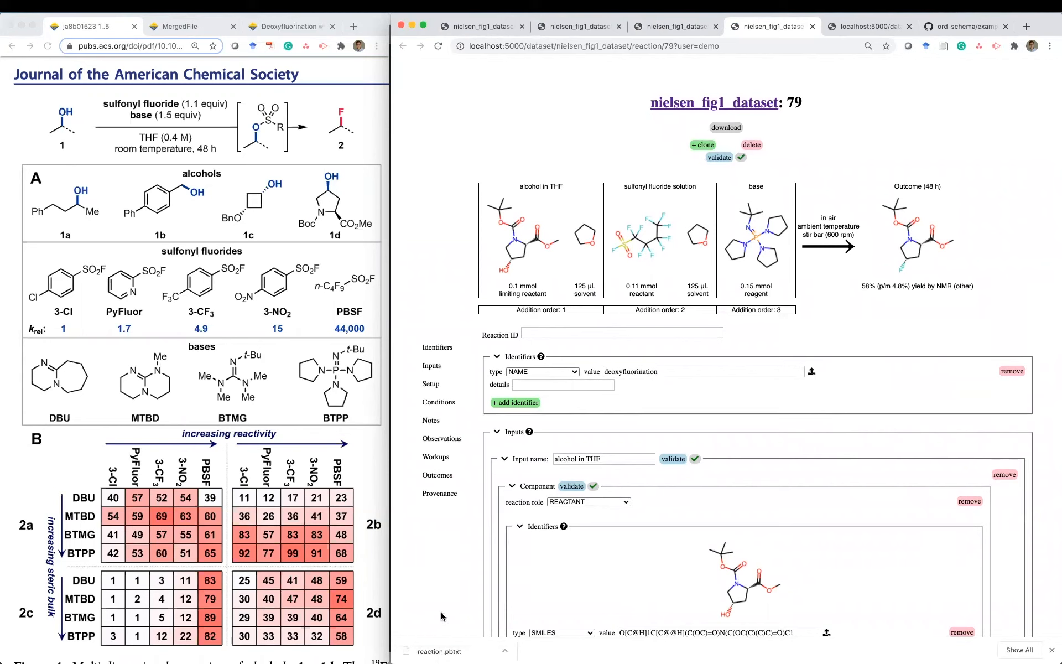
pyautogui.click(338, 638)
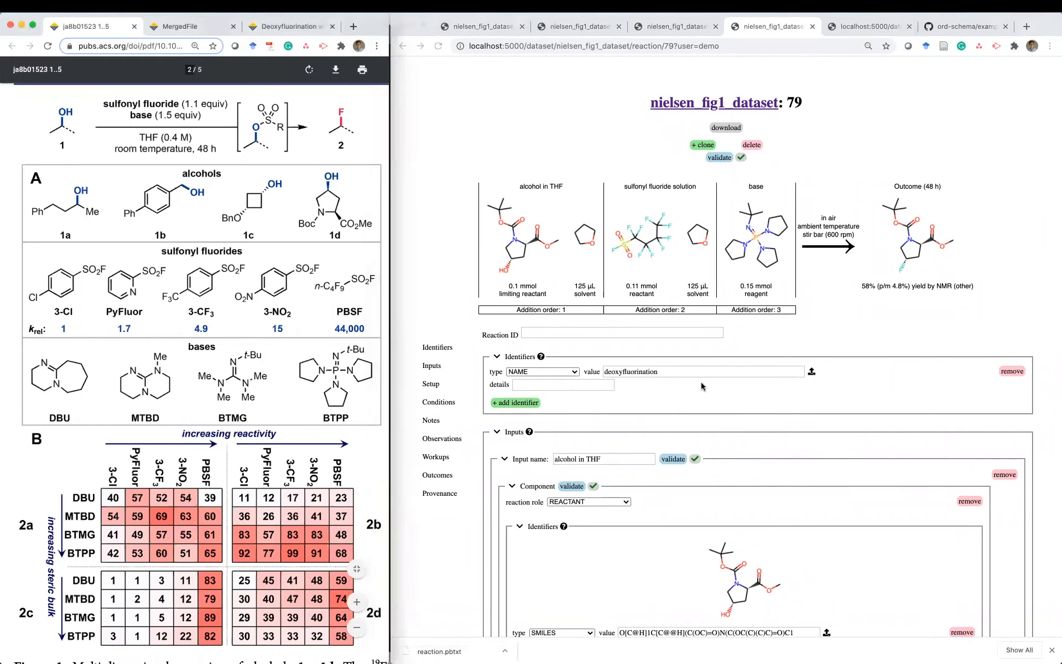
pyautogui.click(870, 328)
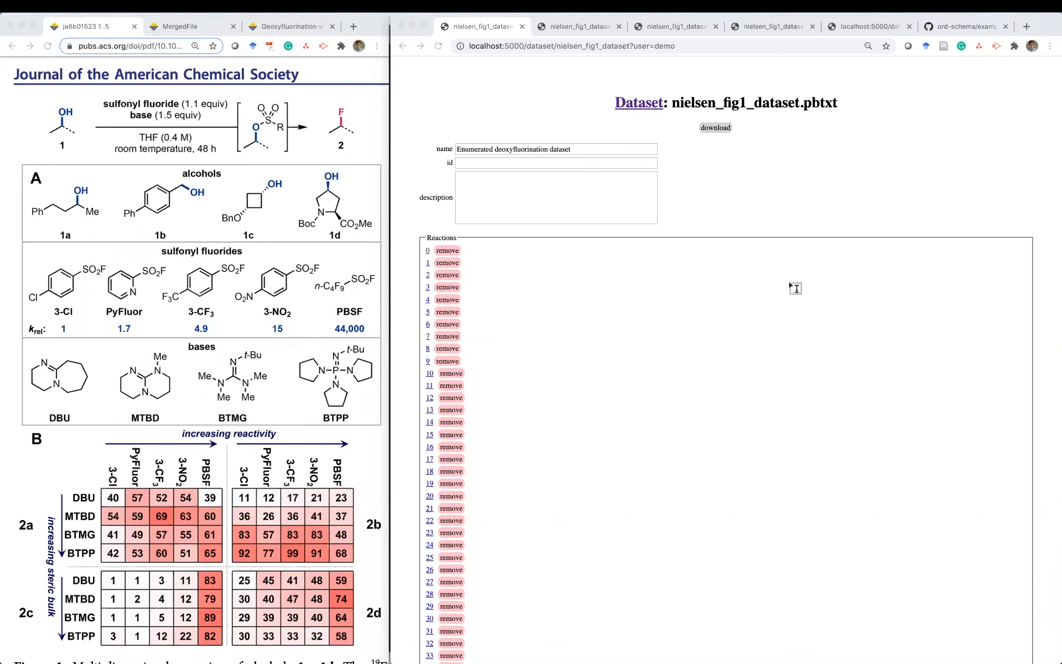
# - Download the whole dataset as nielsen_fig1_dataset in PBTXT format
pyautogui.click(636, 318)
pyautogui.scroll(-3, 636, 320)
pyautogui.scroll(3, 635, 317)
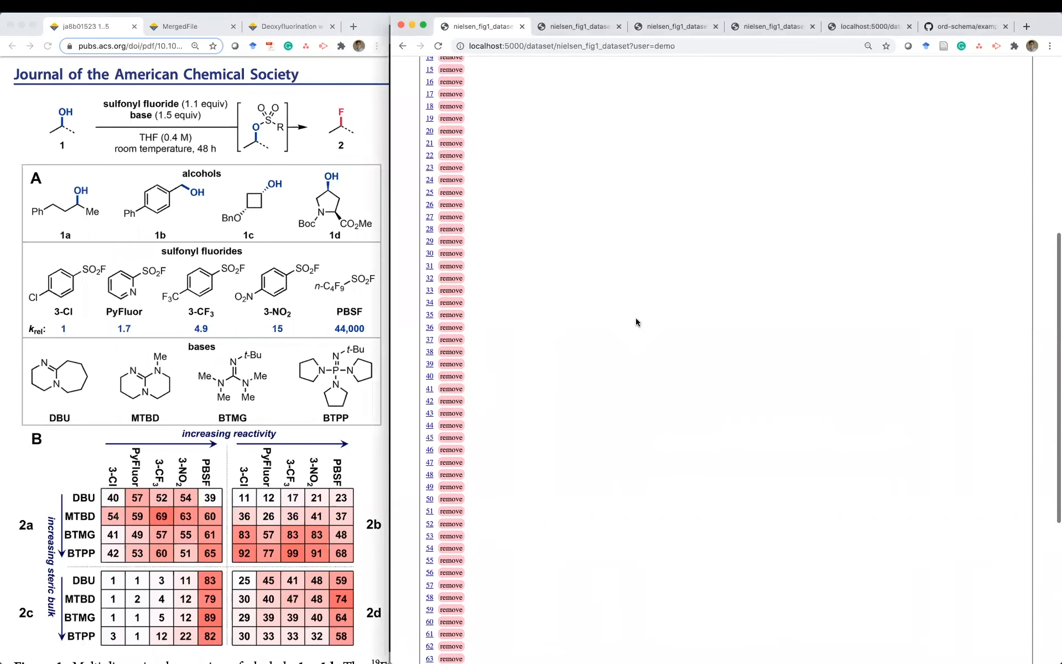
pyautogui.click(717, 128)
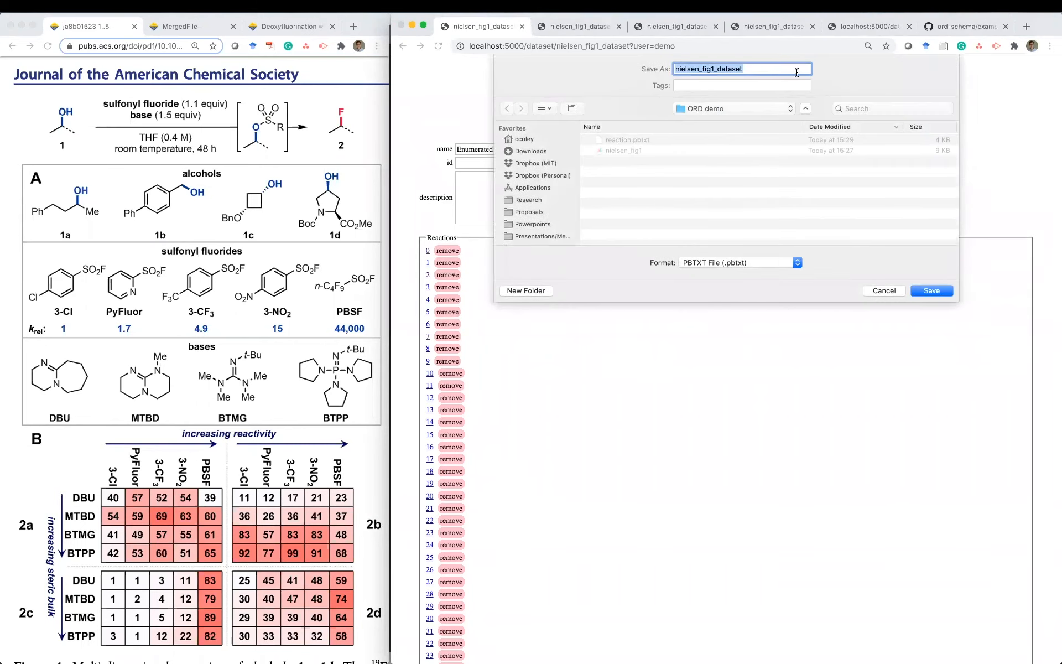
pyautogui.click(924, 290)
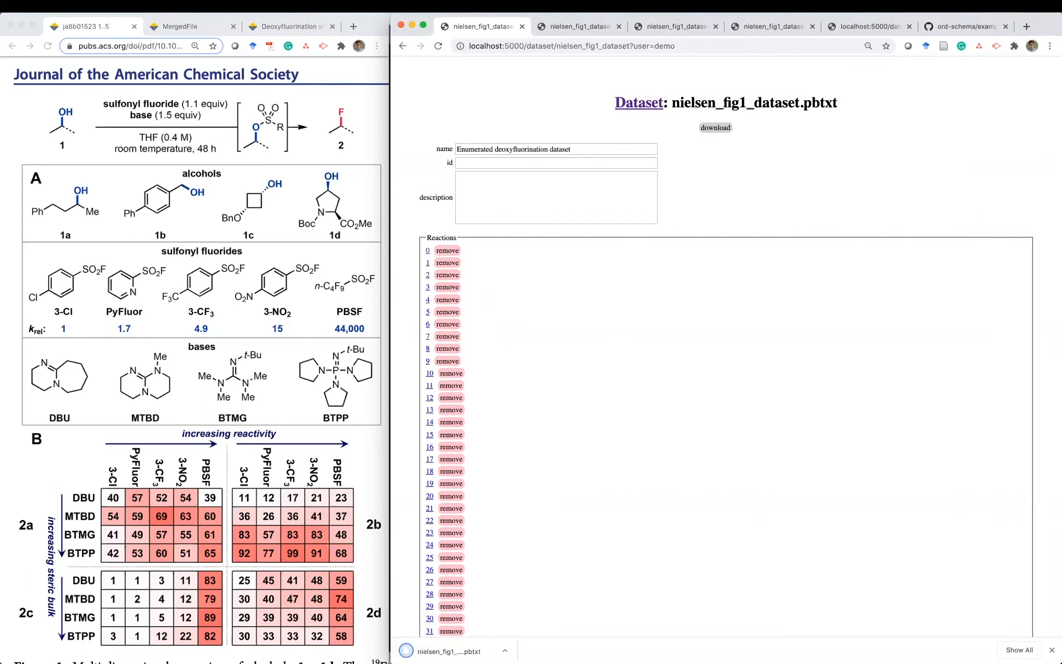
pyautogui.press('super+Tab')
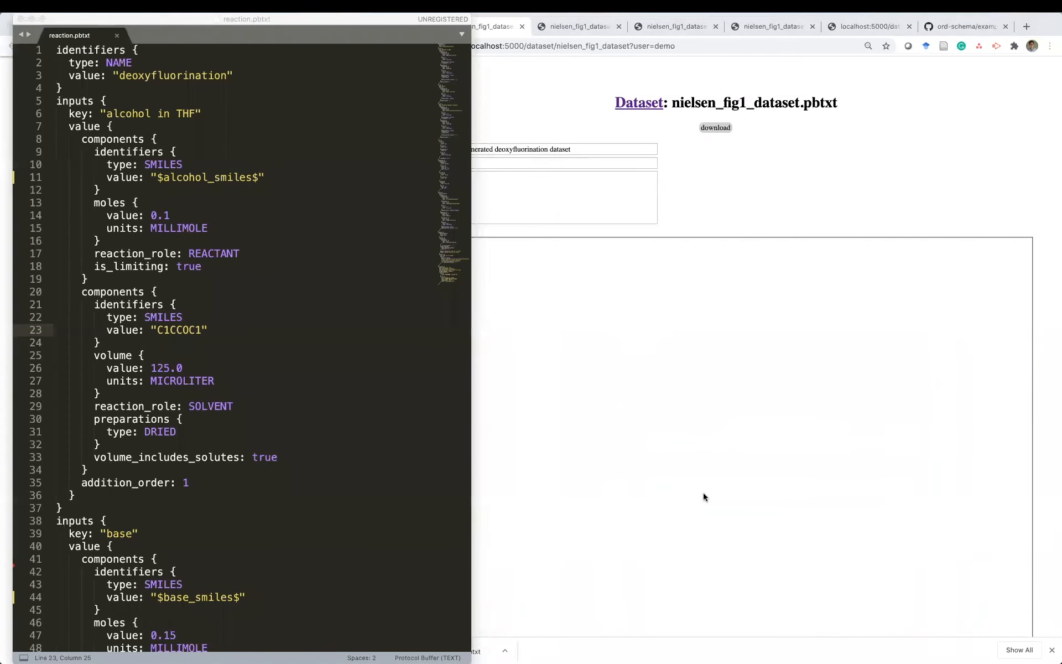
# - Open nielsen_fig1_dataset.pbtxt from Chrome's downloads in Sublime Text and browse its enumerated reactions
pyautogui.click(701, 496)
pyautogui.click(449, 652)
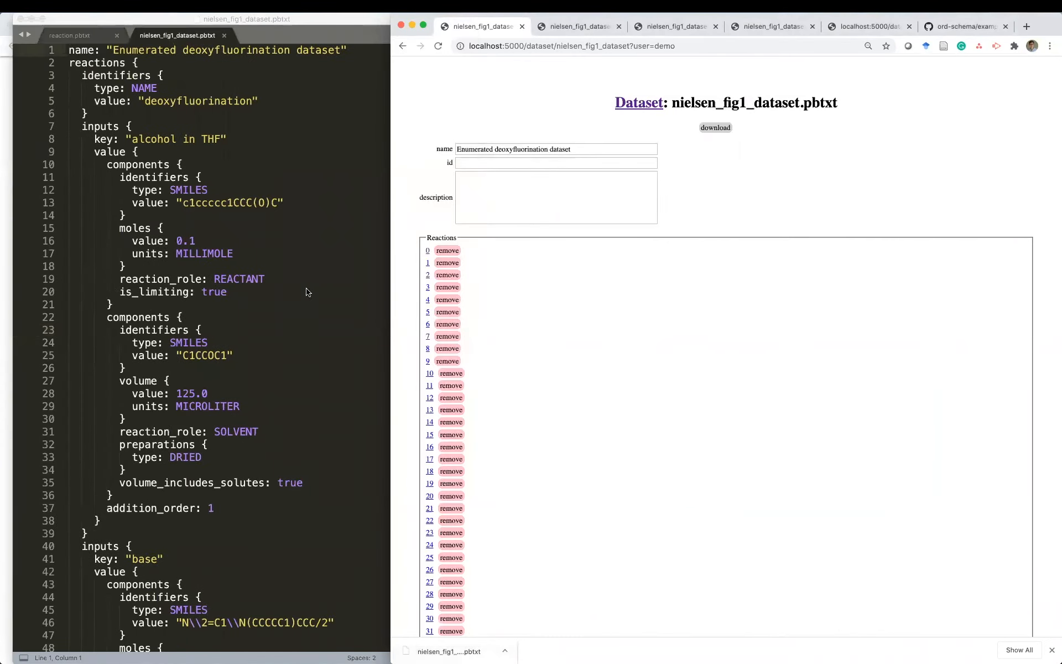
pyautogui.scroll(-3, 369, 305)
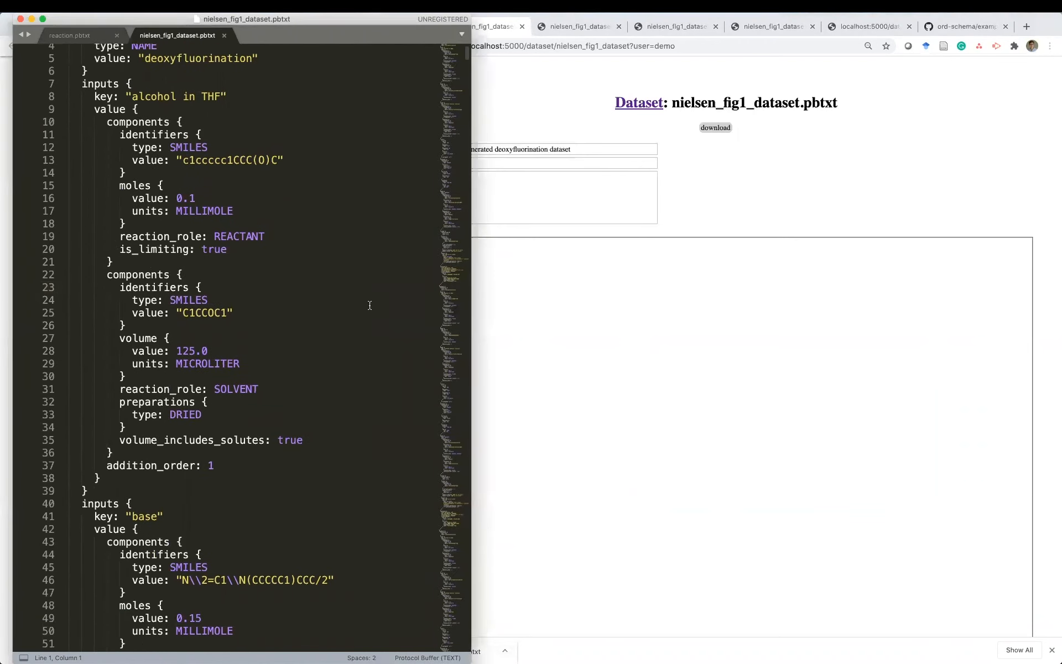
pyautogui.moveTo(467, 55)
pyautogui.mouseDown()
pyautogui.moveTo(464, 78)
pyautogui.moveTo(463, 53)
pyautogui.mouseUp()
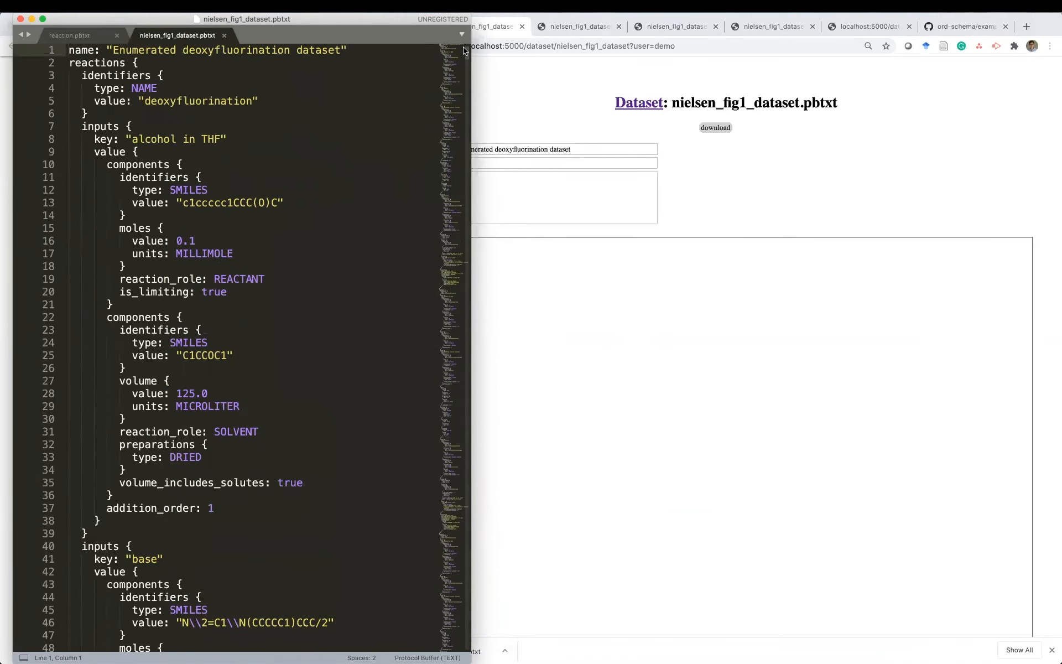